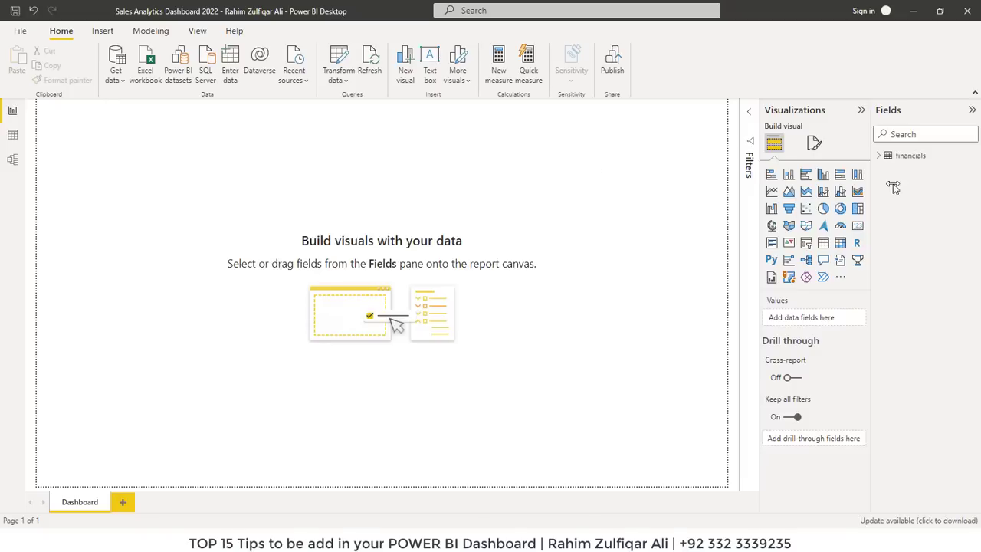
Create a table visual from the financials table's Month Name field, place it near the upper-left of the report canvas and enlarge it
{"action": "left_click", "coordinate": [879, 156]}
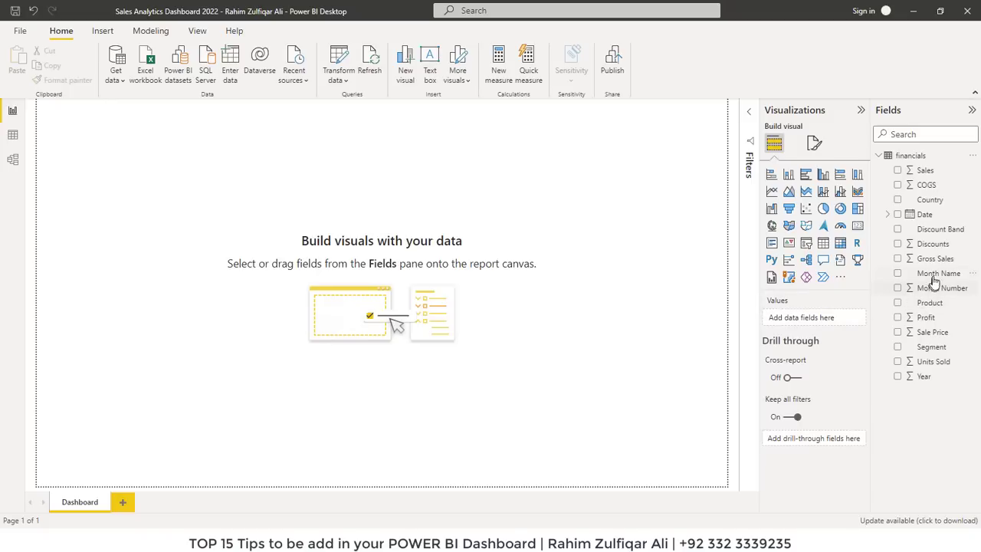
{"action": "left_click_drag", "start_coordinate": [934, 274], "coordinate": [469, 204]}
{"action": "left_click_drag", "start_coordinate": [590, 222], "coordinate": [212, 169]}
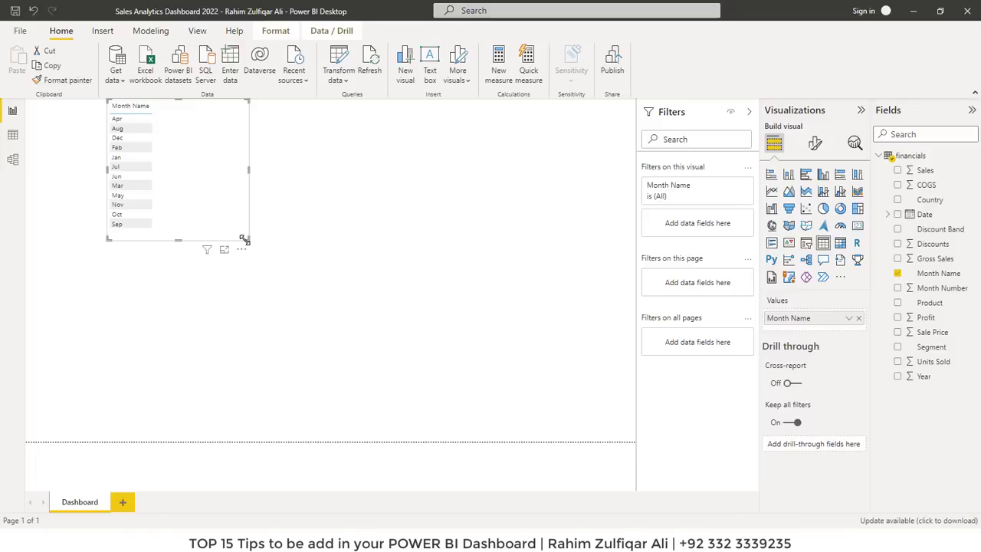
{"action": "left_click_drag", "start_coordinate": [244, 240], "coordinate": [282, 303]}
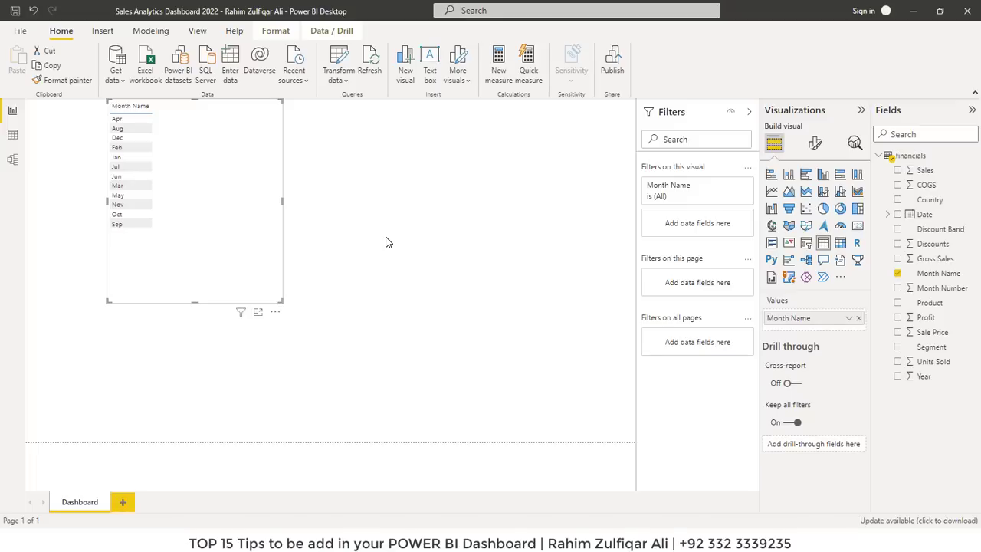
Set the font size of the month table's values to 15 pt
{"action": "left_click", "coordinate": [814, 143]}
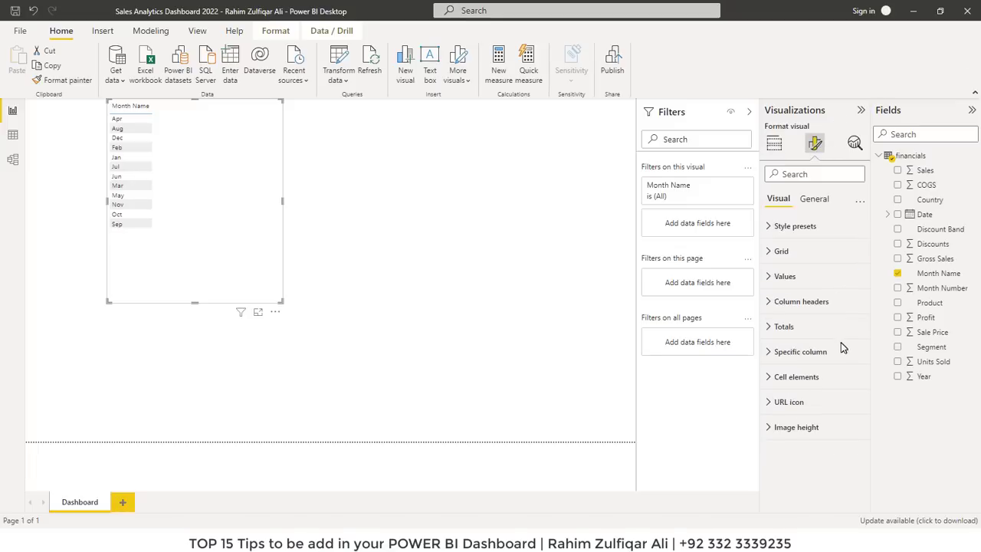
{"action": "left_click", "coordinate": [804, 276]}
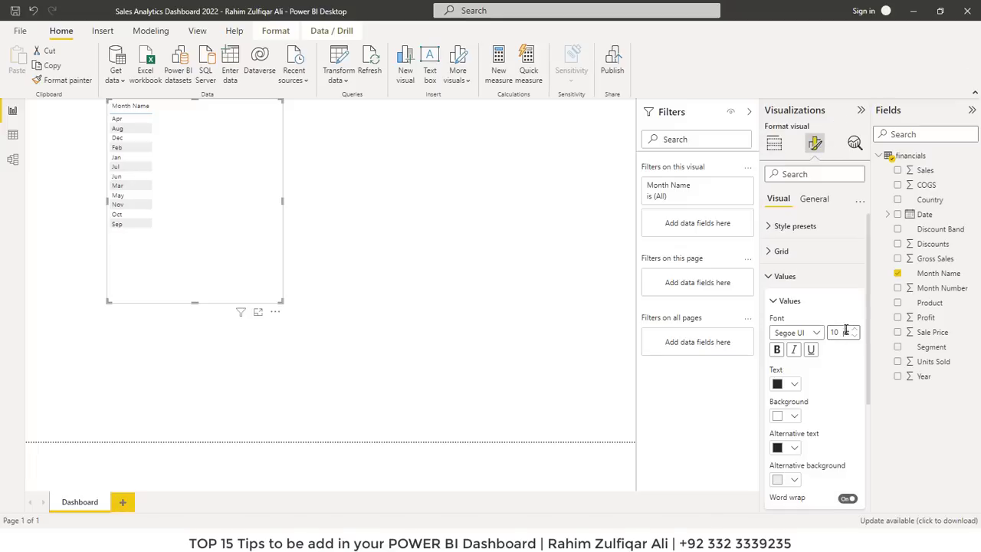
{"action": "left_click", "coordinate": [854, 330]}
{"action": "left_click", "coordinate": [854, 330]}
{"action": "left_click", "coordinate": [854, 329]}
{"action": "left_click", "coordinate": [855, 330]}
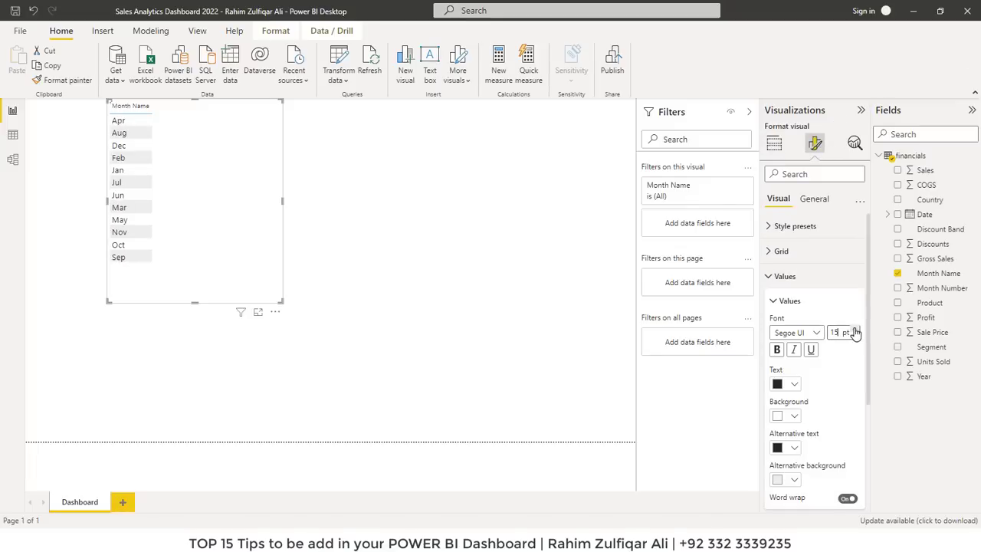
Sort the month table in ascending order and switch the sorting to descending
{"action": "left_click", "coordinate": [277, 313]}
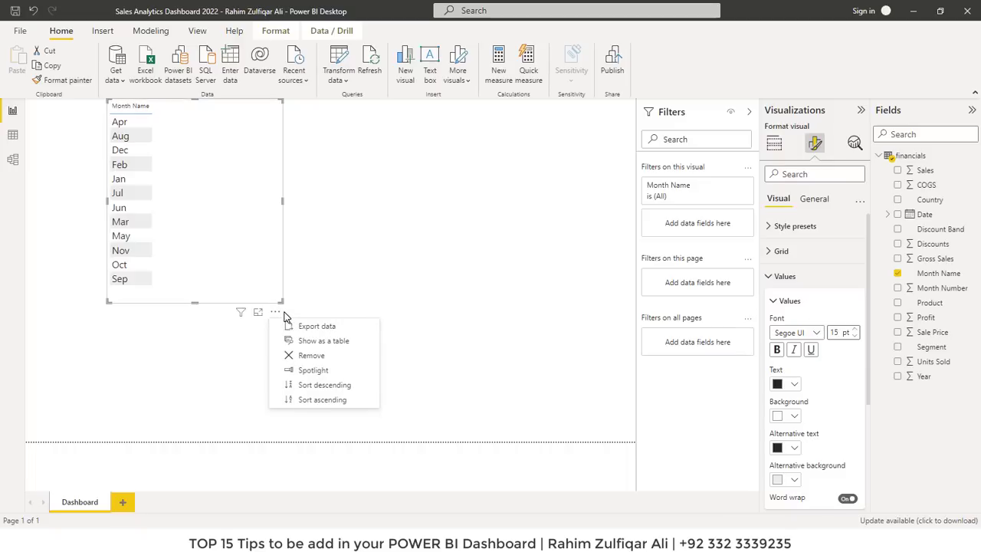
{"action": "left_click", "coordinate": [322, 399]}
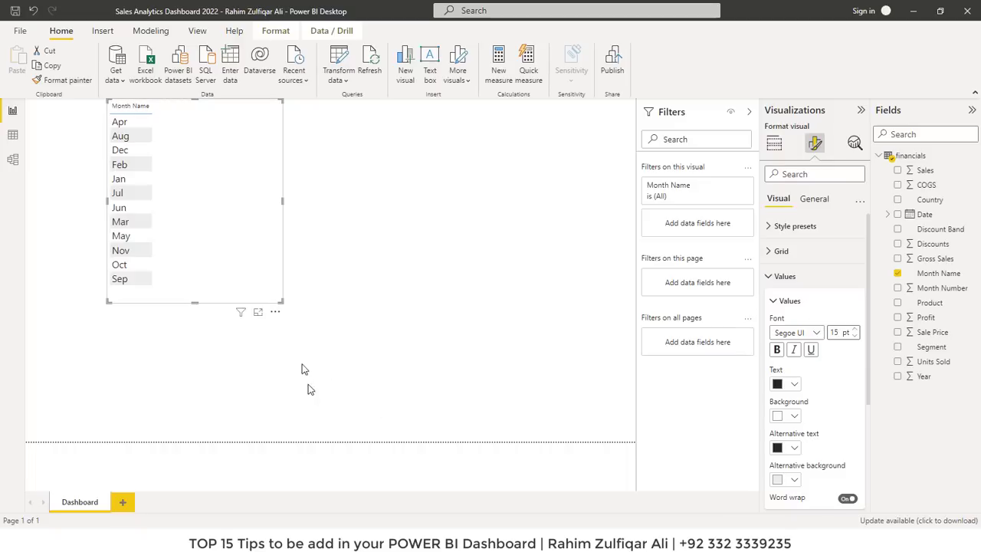
{"action": "left_click", "coordinate": [277, 312]}
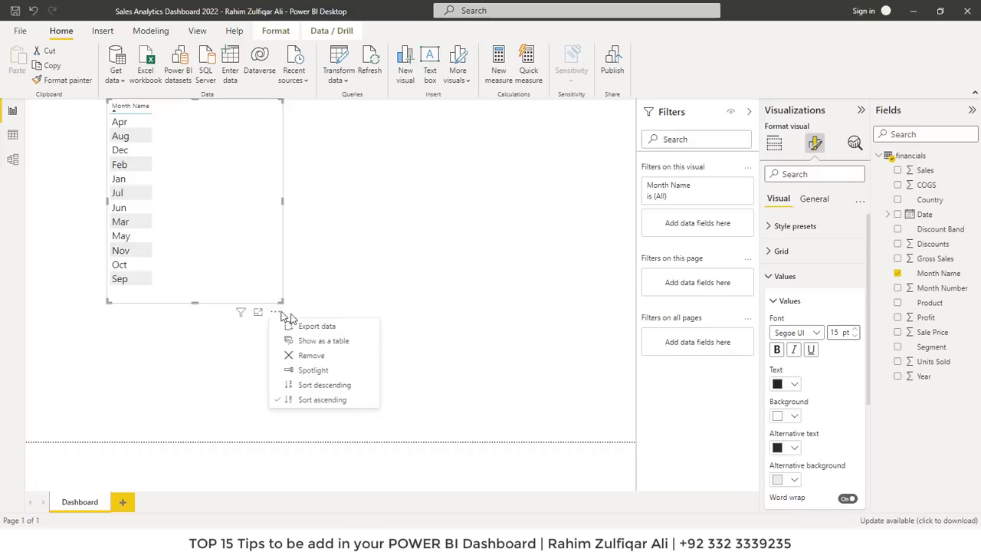
{"action": "left_click", "coordinate": [324, 386]}
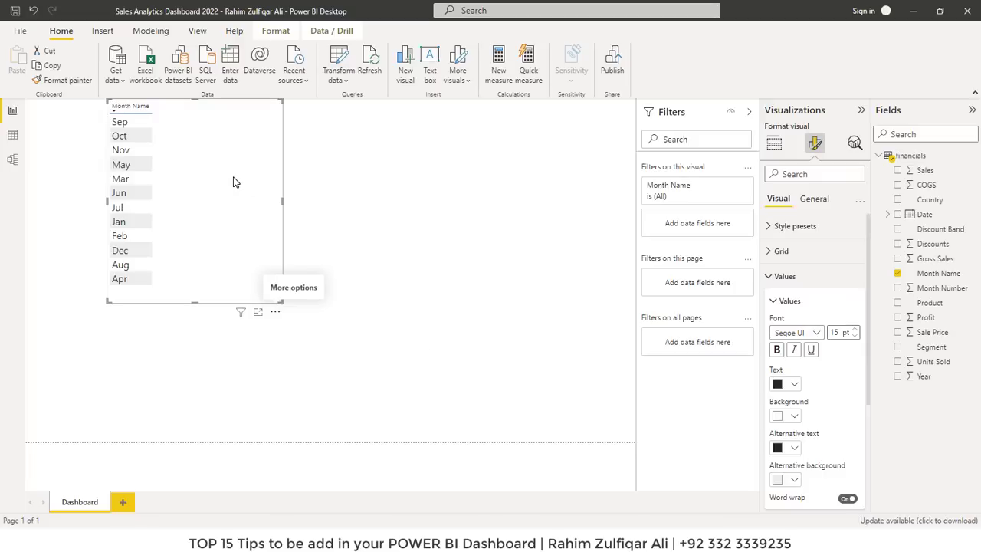
Examine the Month Name, Month Number and Date columns in the data view of the financials table
{"action": "left_click", "coordinate": [12, 135]}
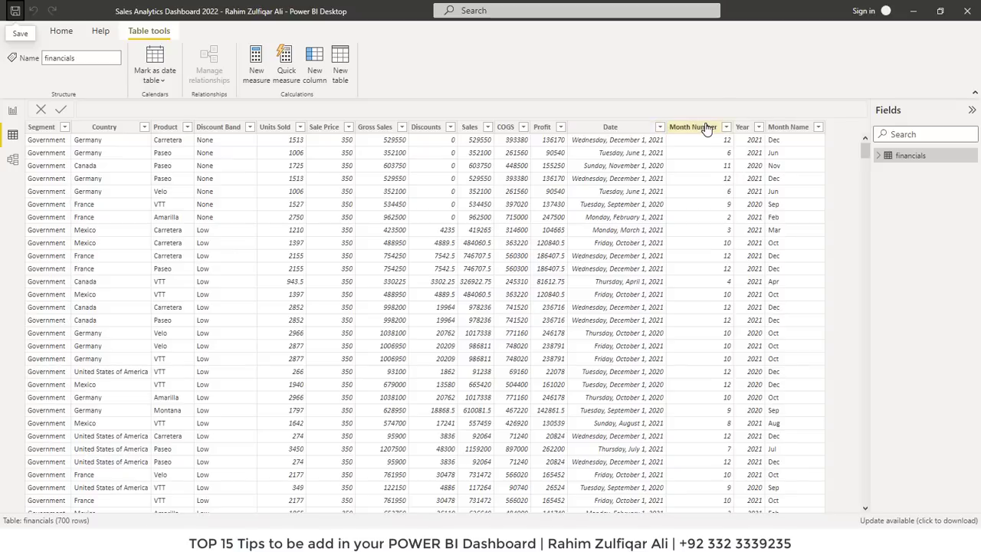
{"action": "left_click", "coordinate": [783, 131]}
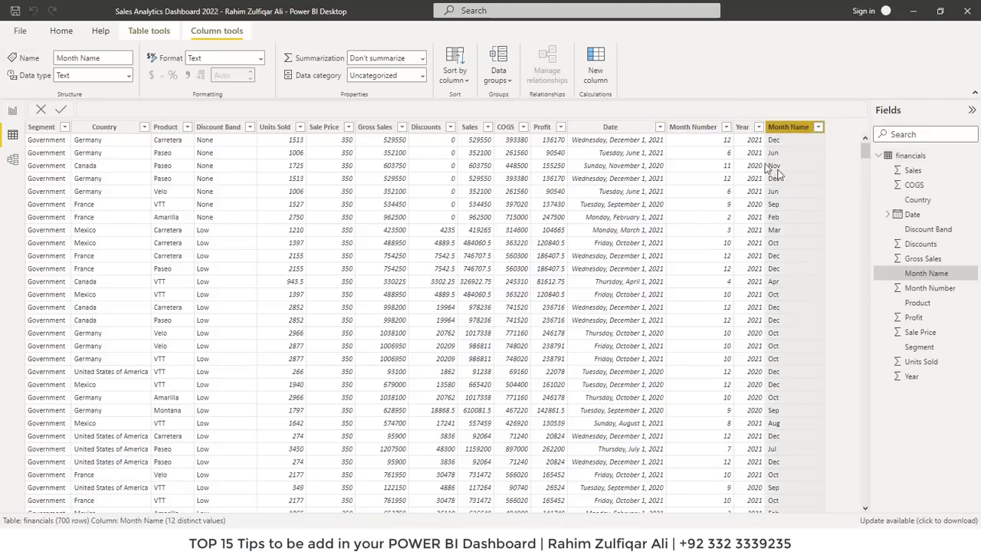
{"action": "left_click", "coordinate": [696, 132]}
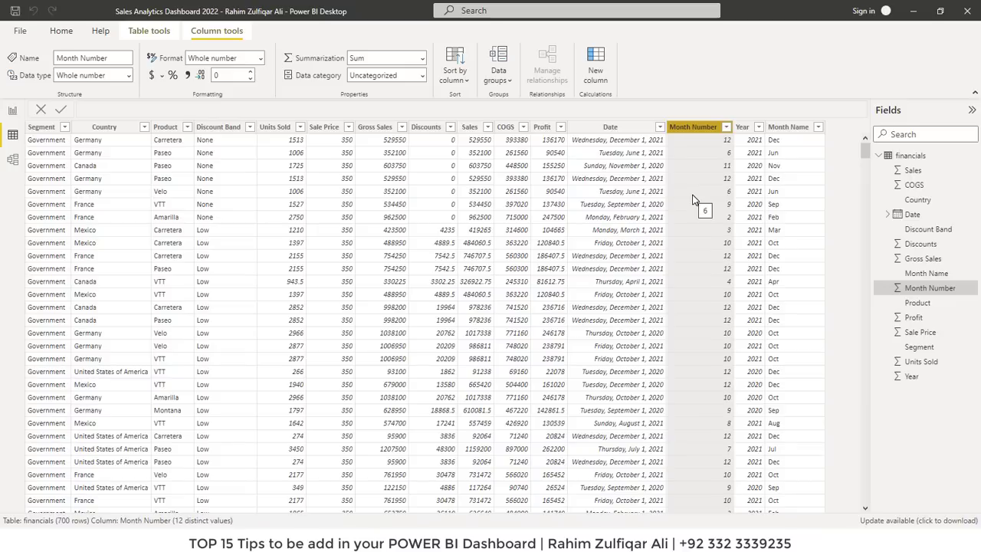
{"action": "left_click", "coordinate": [785, 128]}
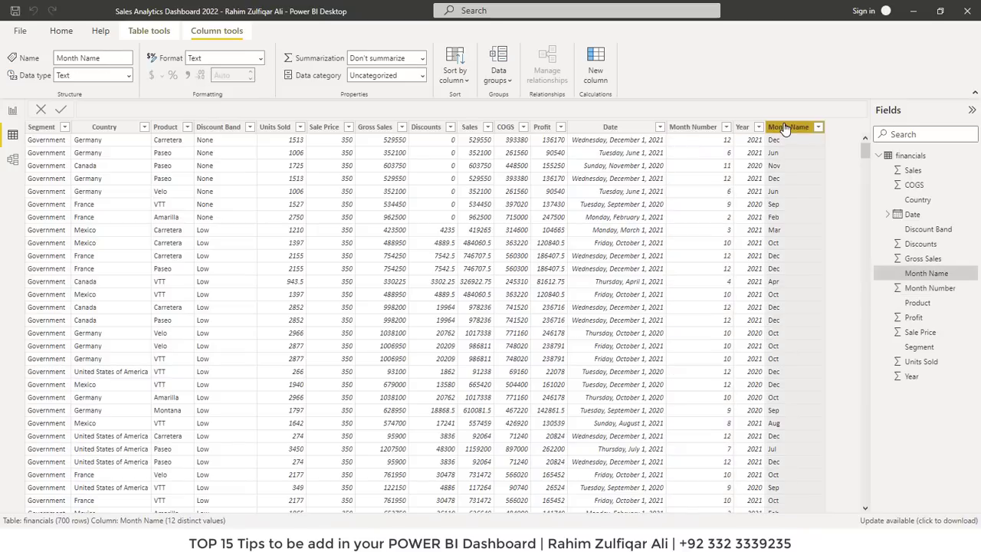
{"action": "left_click", "coordinate": [698, 128]}
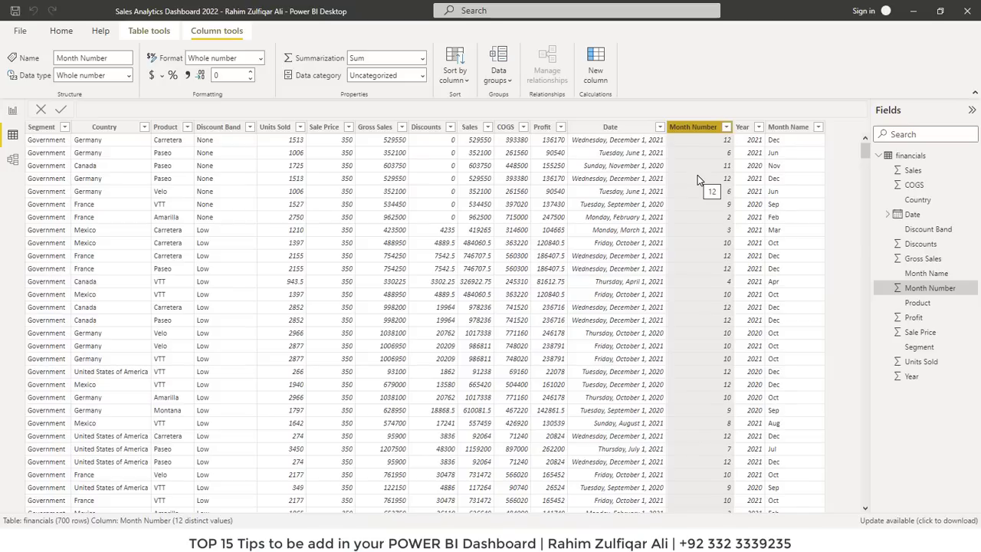
{"action": "left_click", "coordinate": [618, 128]}
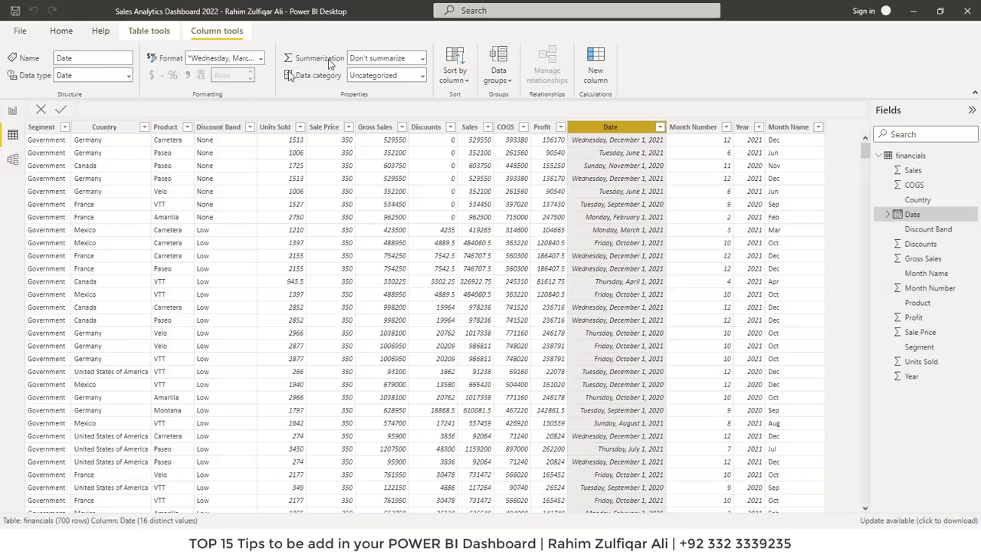
Open the financials query in Power Query Editor and duplicate its Date column
{"action": "left_click", "coordinate": [61, 31]}
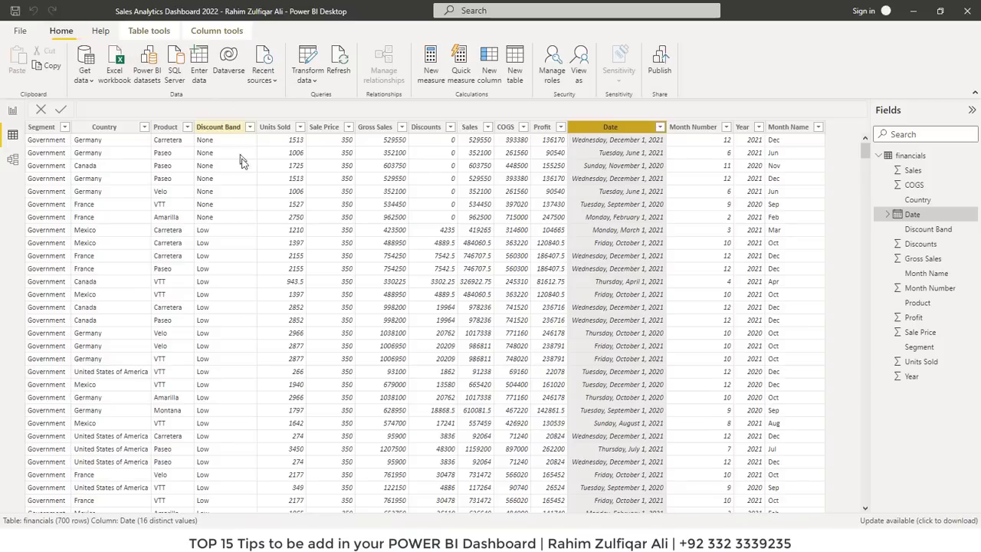
{"action": "left_click", "coordinate": [304, 85]}
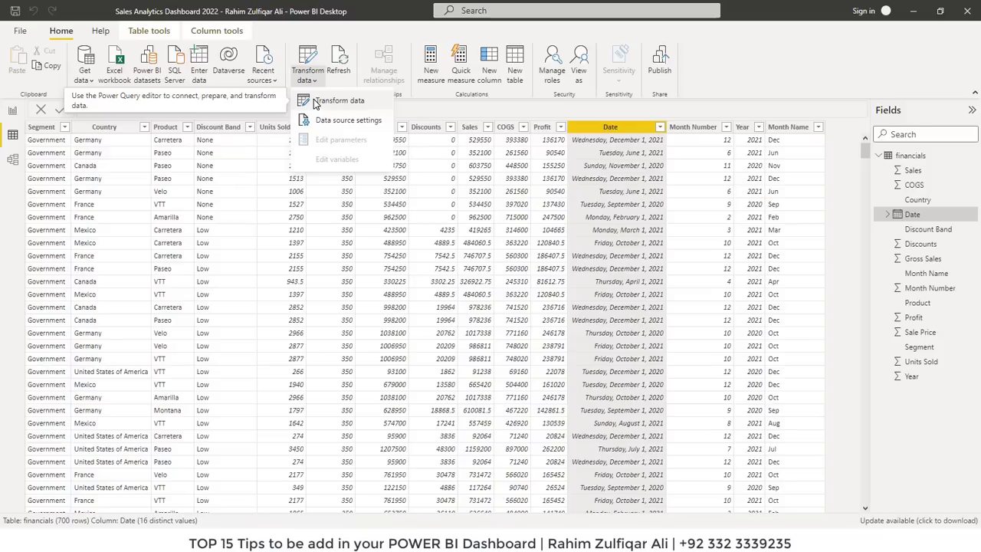
{"action": "left_click", "coordinate": [331, 100]}
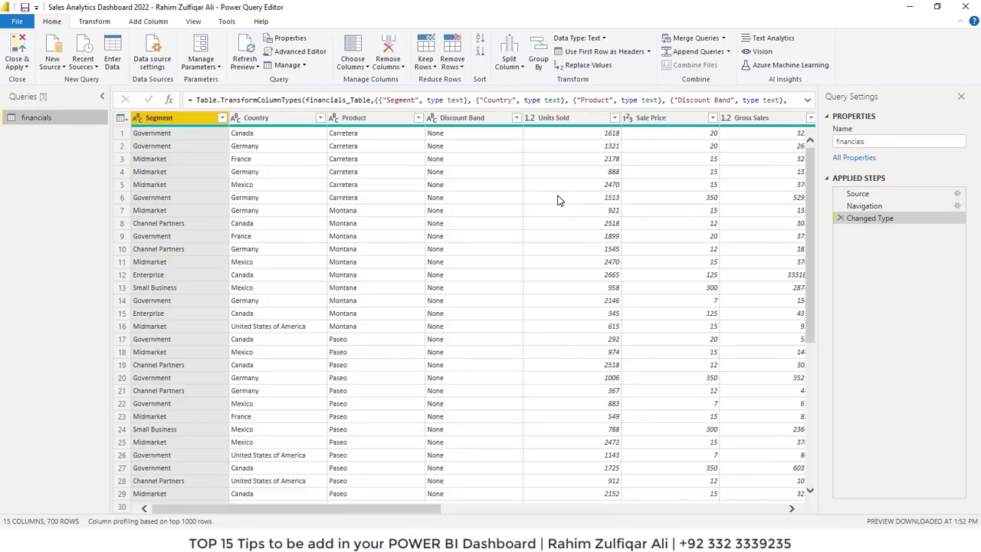
{"action": "left_click_drag", "start_coordinate": [417, 519], "coordinate": [762, 482]}
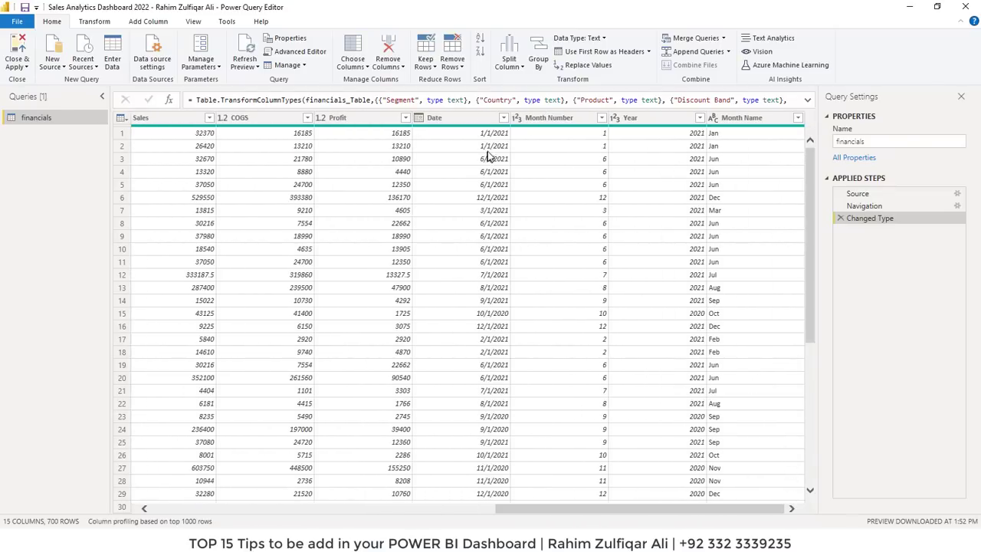
{"action": "left_click", "coordinate": [478, 117]}
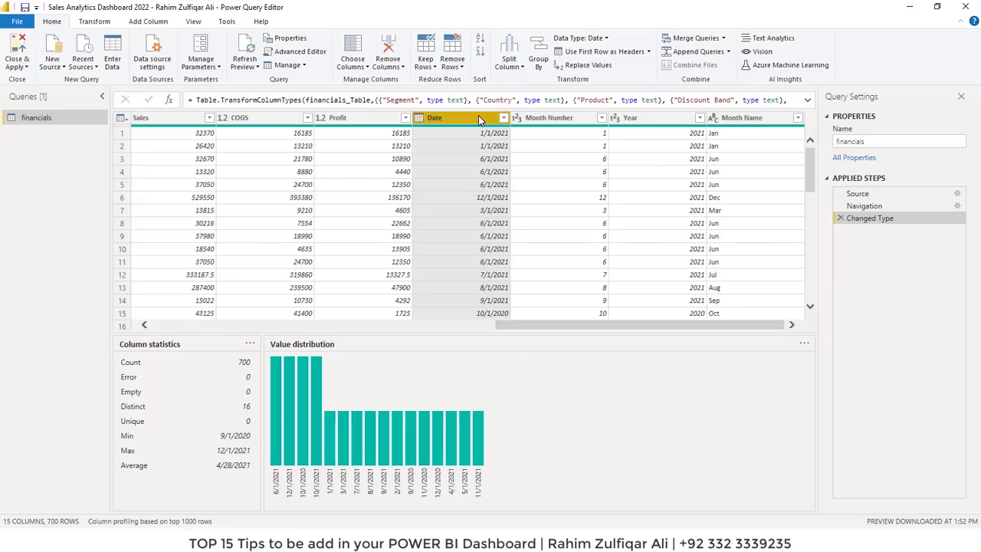
{"action": "right_click", "coordinate": [478, 116]}
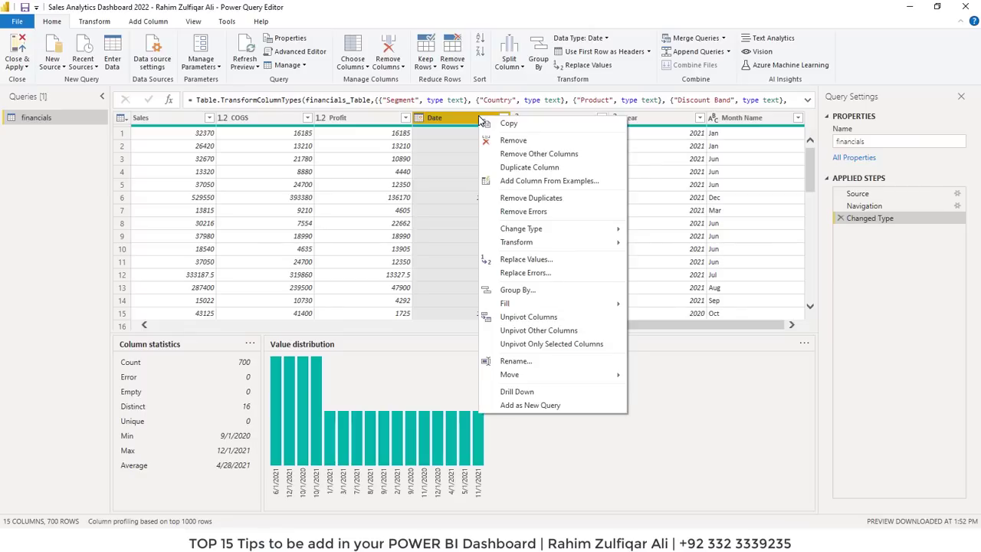
{"action": "left_click", "coordinate": [529, 168]}
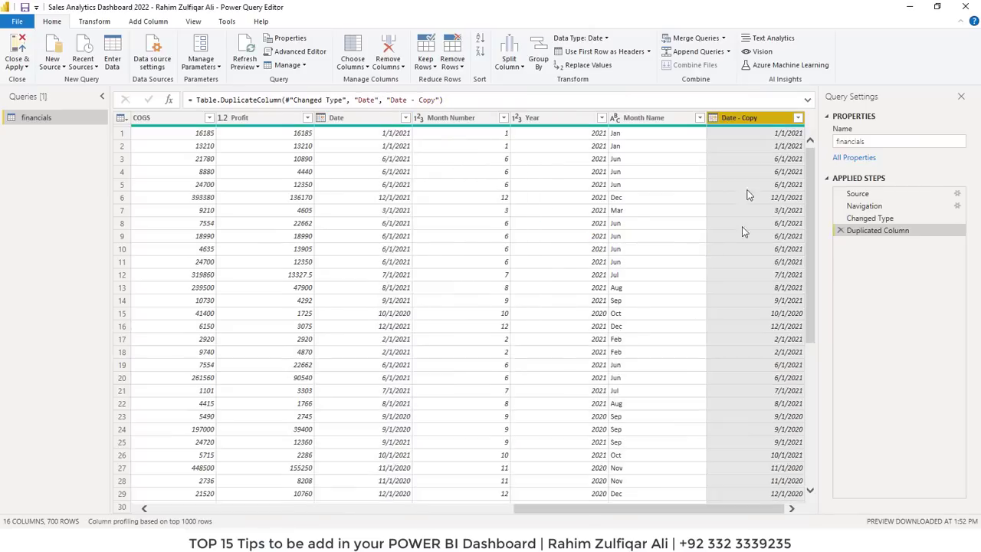
Rename the duplicated date column as MonthNo
{"action": "double_click", "coordinate": [751, 119]}
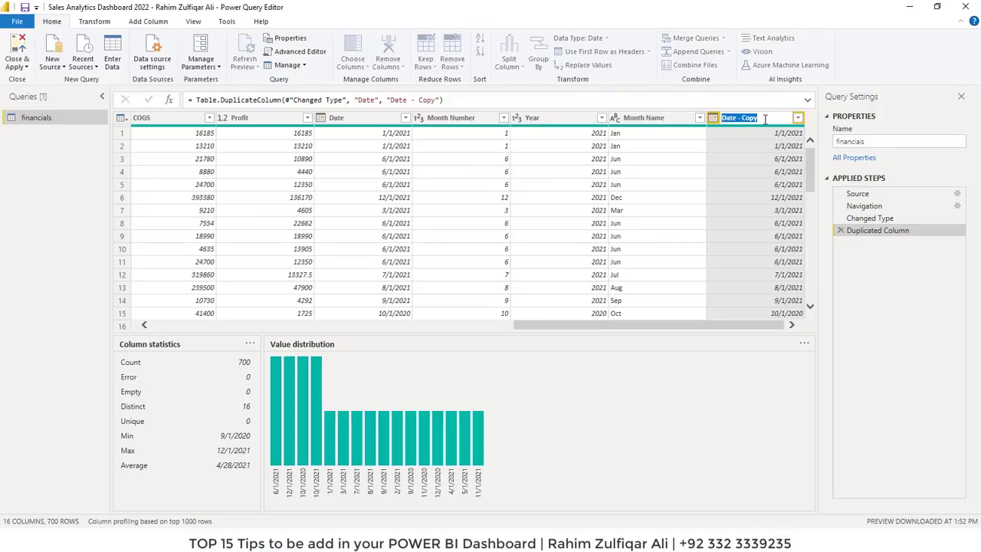
{"action": "type", "text": "MonthNo"}
{"action": "key", "text": "Return"}
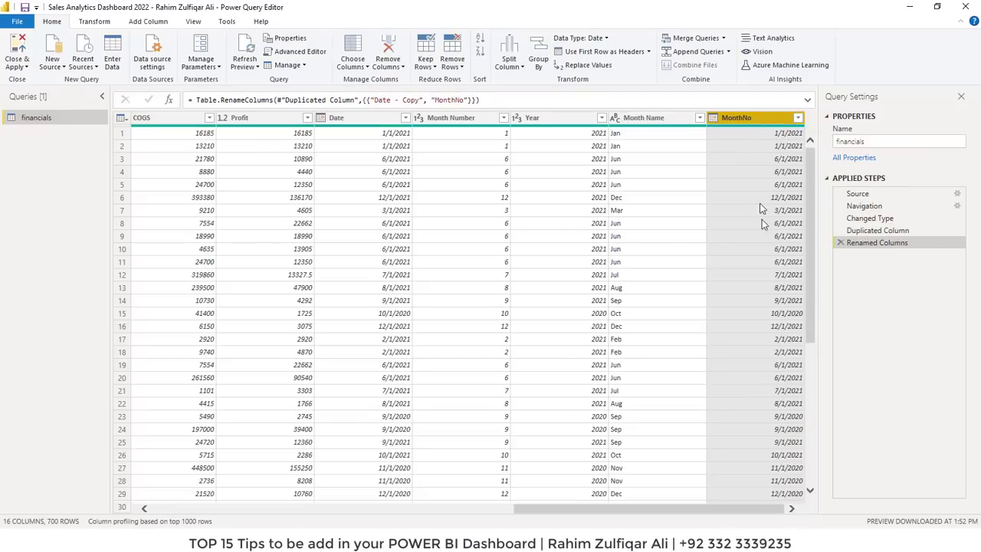
Transform the MonthNo column's dates into month numbers
{"action": "right_click", "coordinate": [736, 119]}
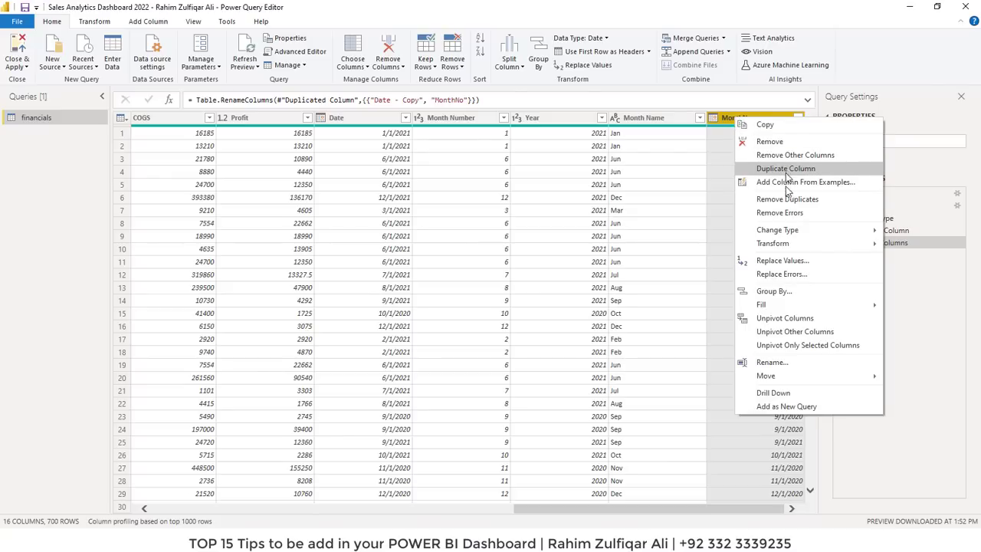
{"action": "mouse_move", "coordinate": [783, 243]}
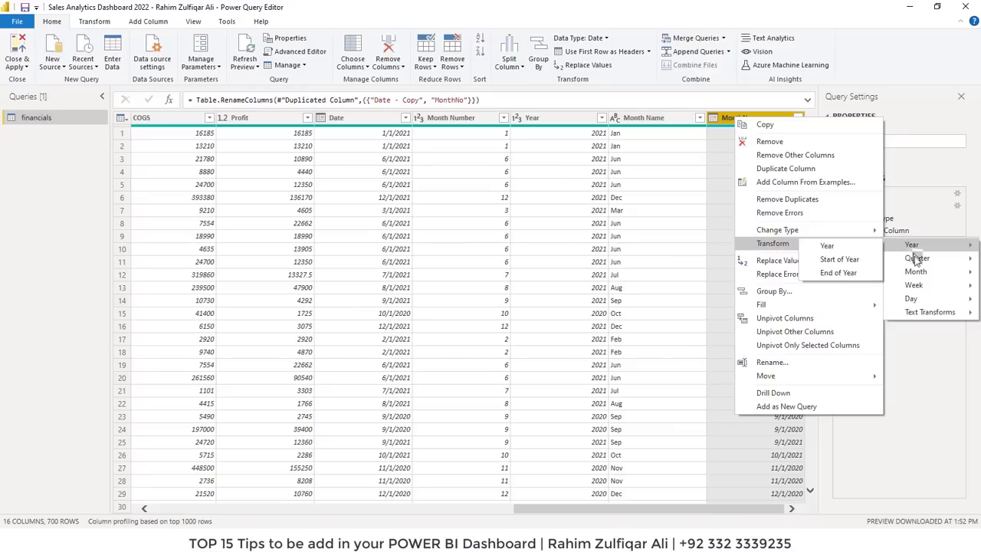
{"action": "mouse_move", "coordinate": [917, 277]}
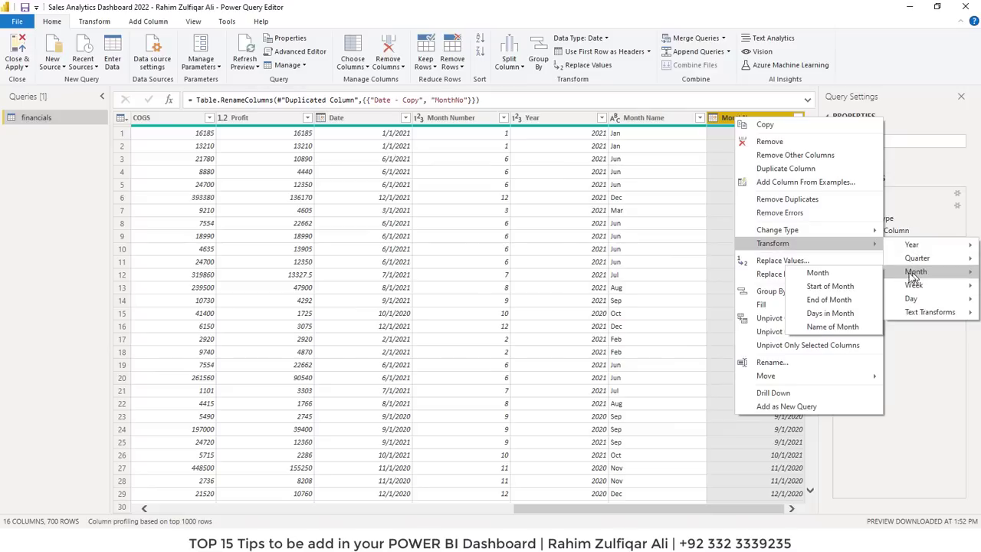
{"action": "left_click", "coordinate": [824, 274]}
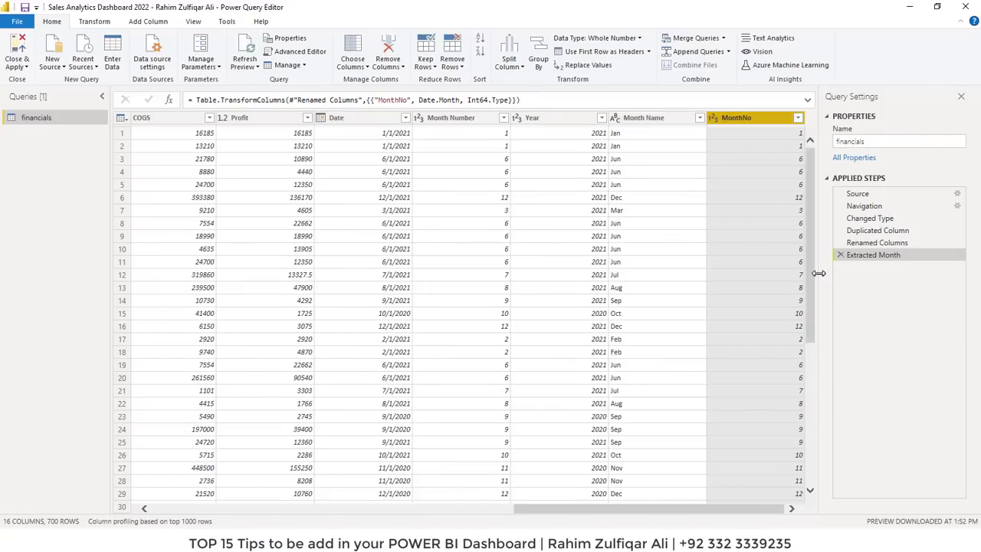
Check the extracted MonthNo values against the existing Month Number column and review the options for applying the query changes
{"action": "left_click", "coordinate": [744, 157]}
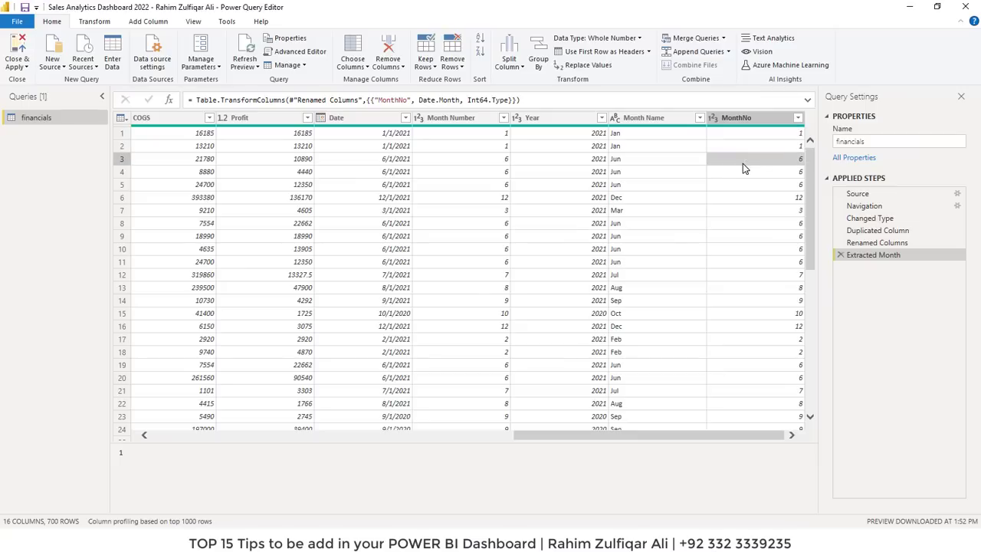
{"action": "left_click", "coordinate": [741, 184]}
{"action": "left_click", "coordinate": [741, 223]}
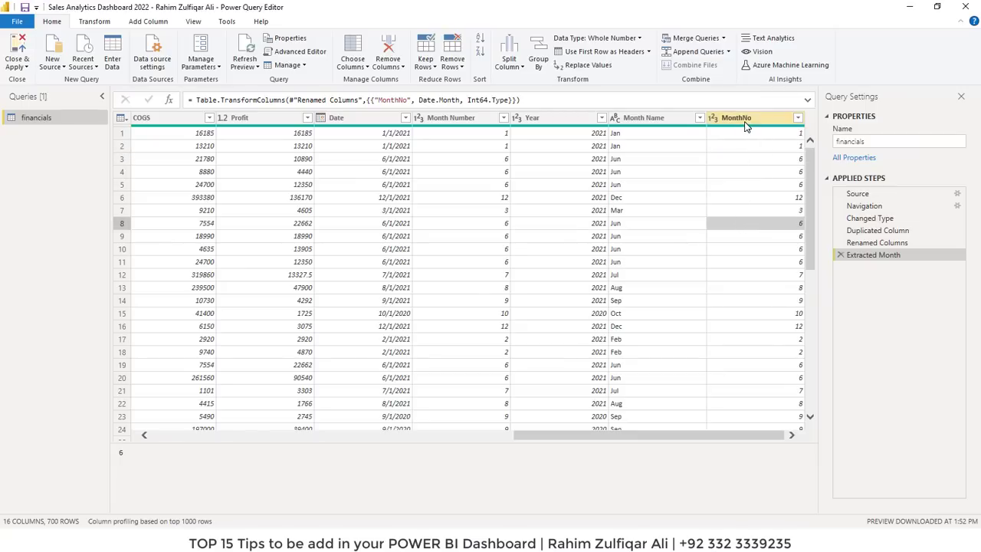
{"action": "left_click", "coordinate": [19, 66]}
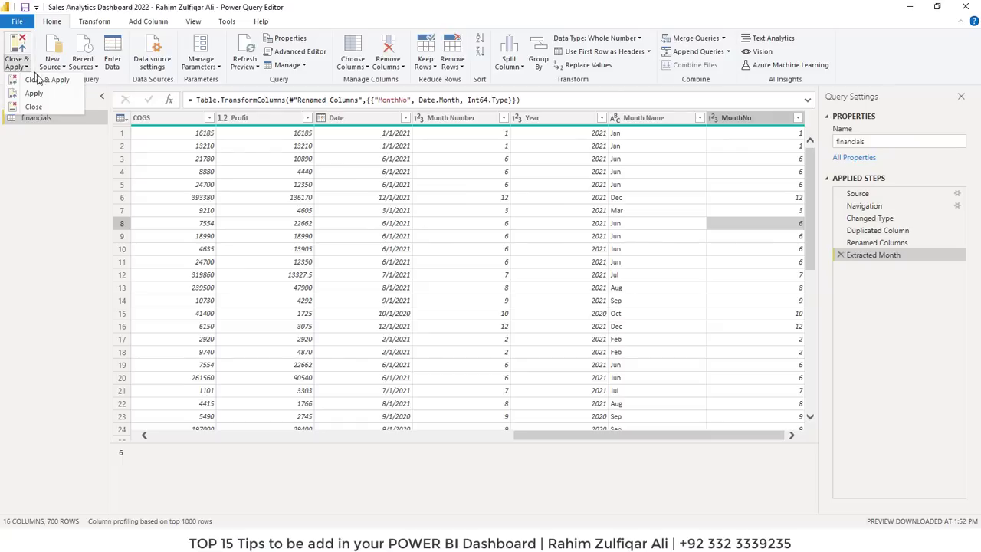
{"action": "left_click", "coordinate": [53, 172]}
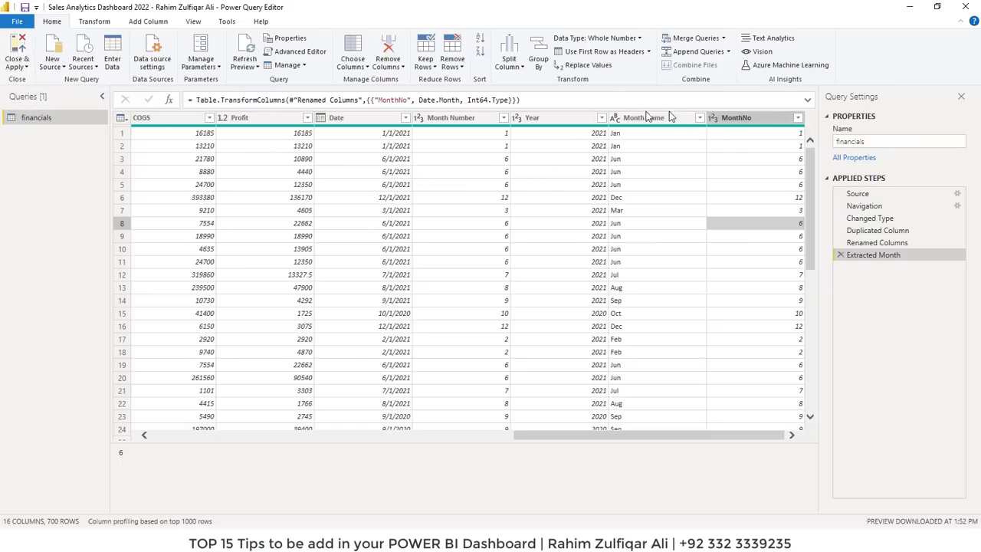
{"action": "left_click", "coordinate": [17, 66]}
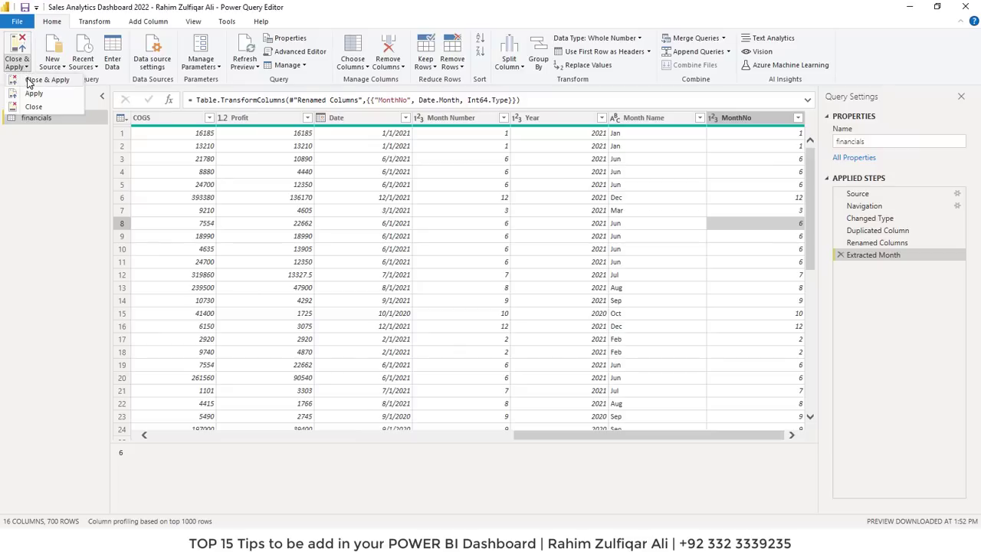
{"action": "left_click", "coordinate": [631, 177]}
{"action": "left_click", "coordinate": [460, 119]}
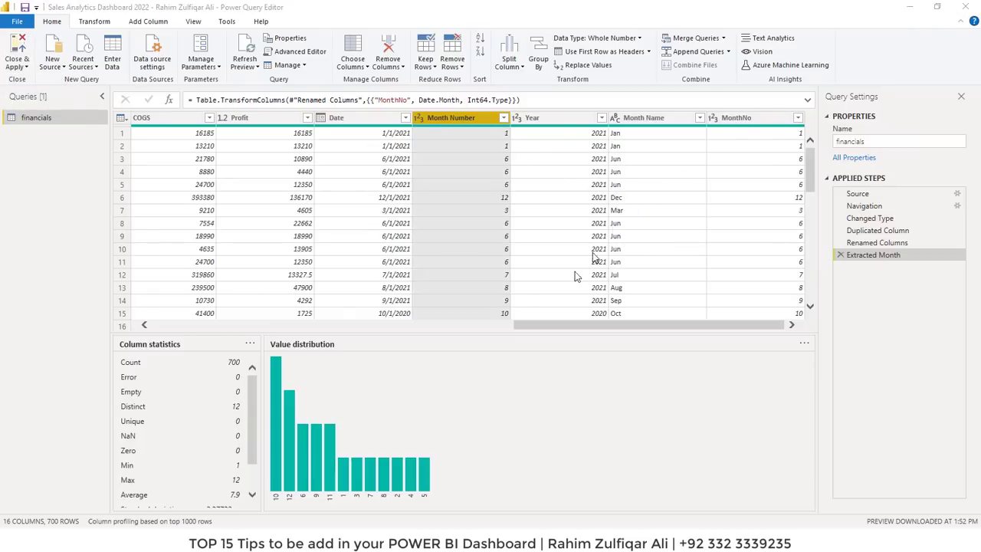
Leave the query editor without applying the changes and dismiss the pending changes notice
{"action": "left_click", "coordinate": [549, 285]}
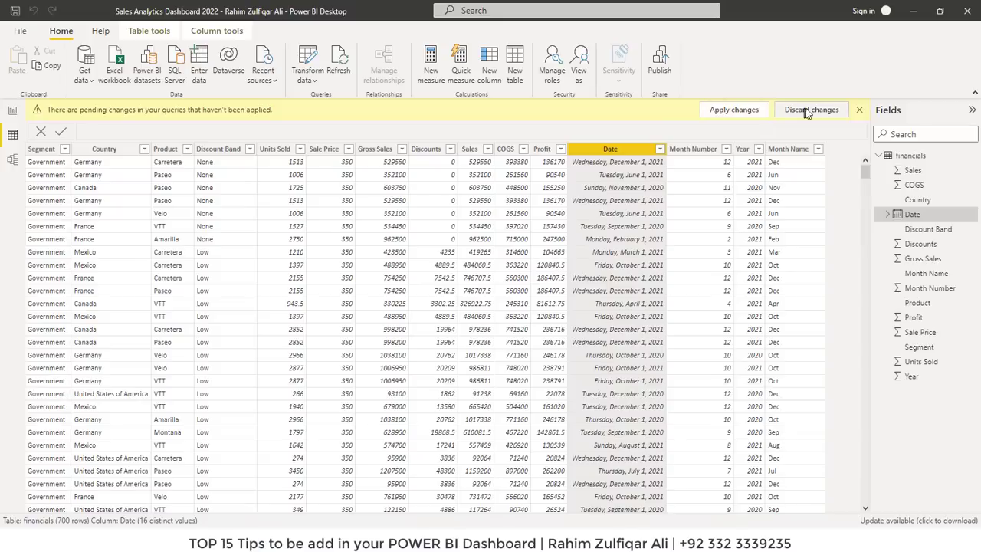
{"action": "left_click", "coordinate": [859, 109]}
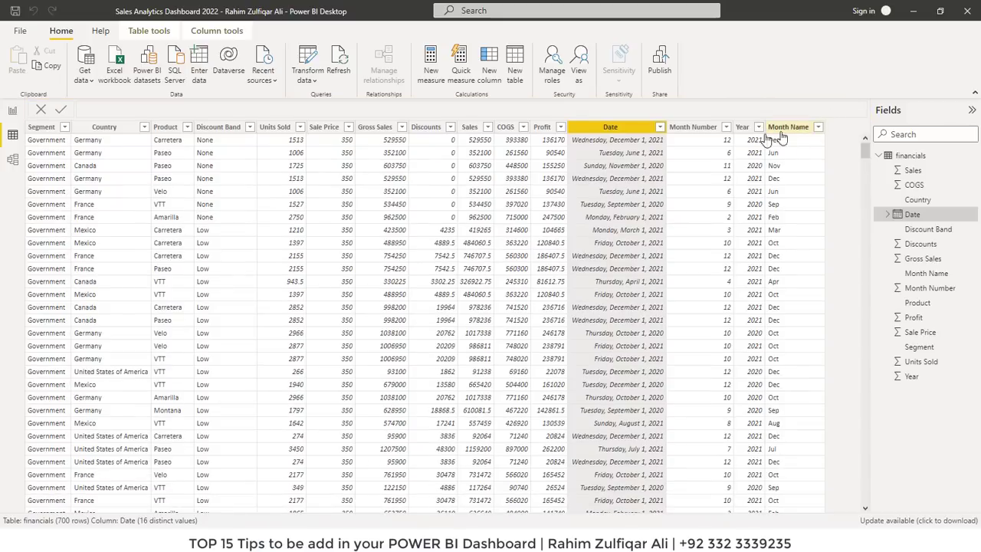
Examine the Date, Month Number and Month Name columns in the financials data against the month order in the report table
{"action": "left_click", "coordinate": [717, 128]}
{"action": "left_click", "coordinate": [791, 129]}
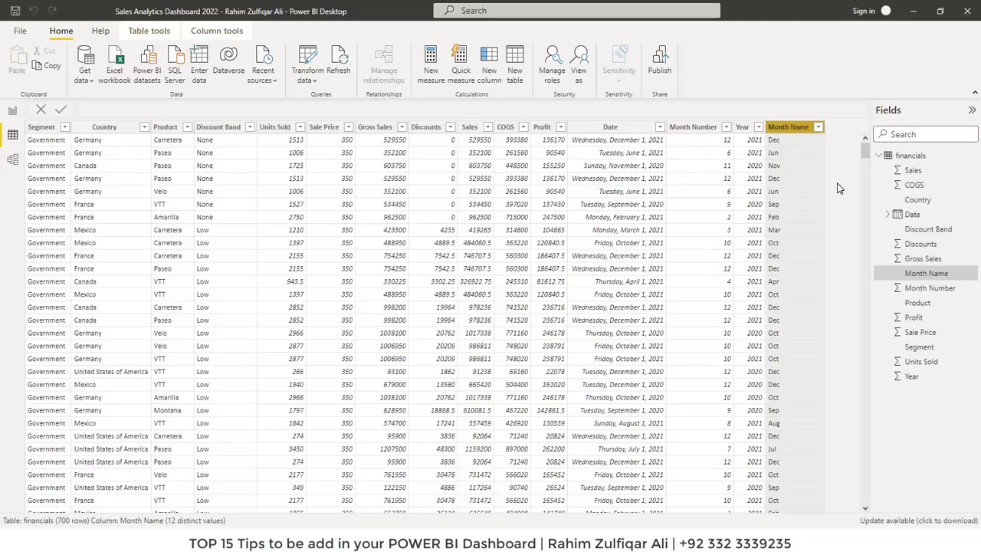
{"action": "left_click", "coordinate": [14, 112]}
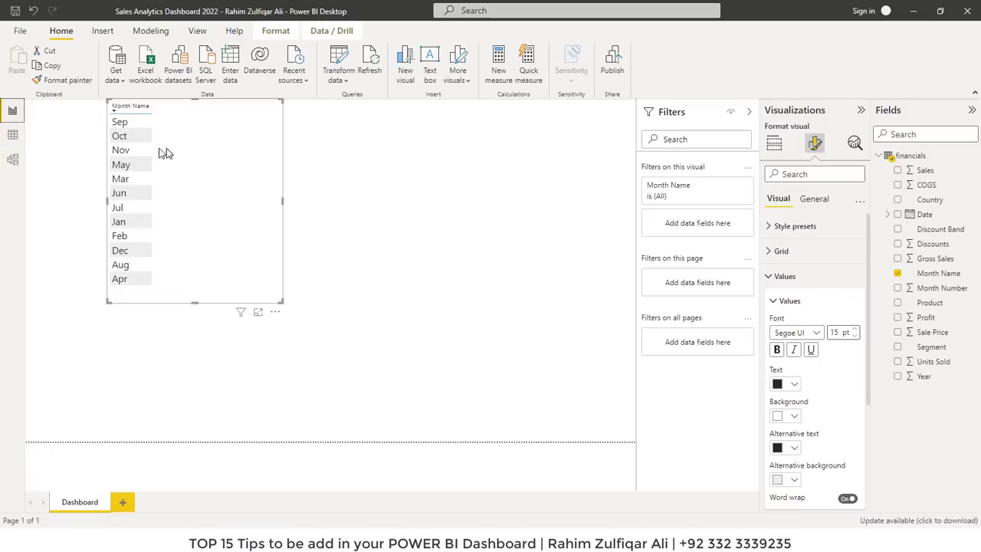
{"action": "left_click", "coordinate": [13, 135]}
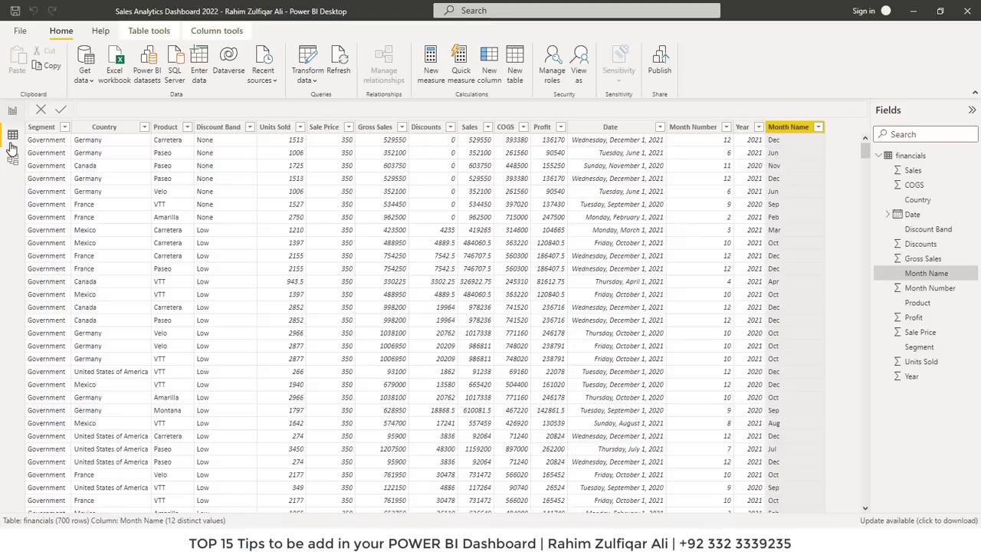
{"action": "left_click", "coordinate": [618, 129]}
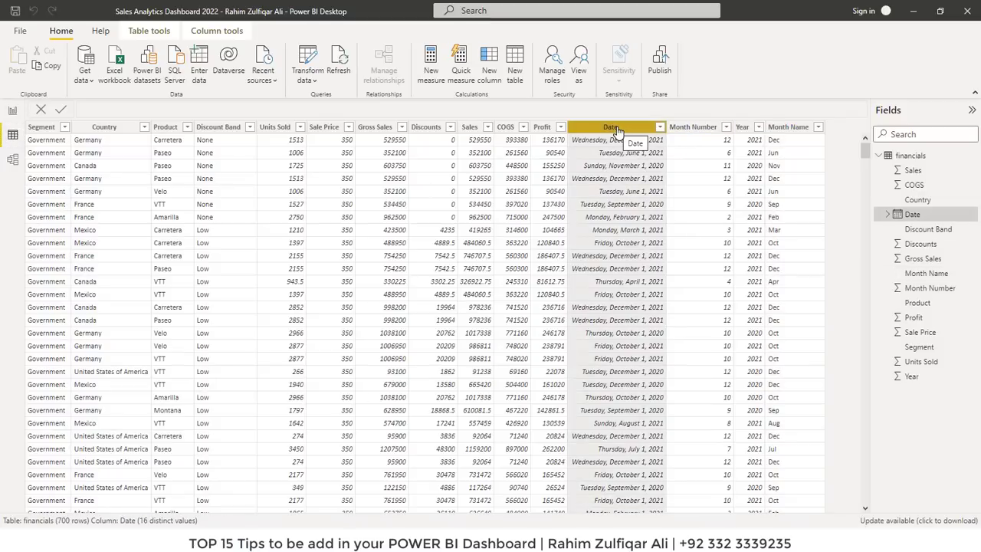
{"action": "left_click", "coordinate": [694, 130]}
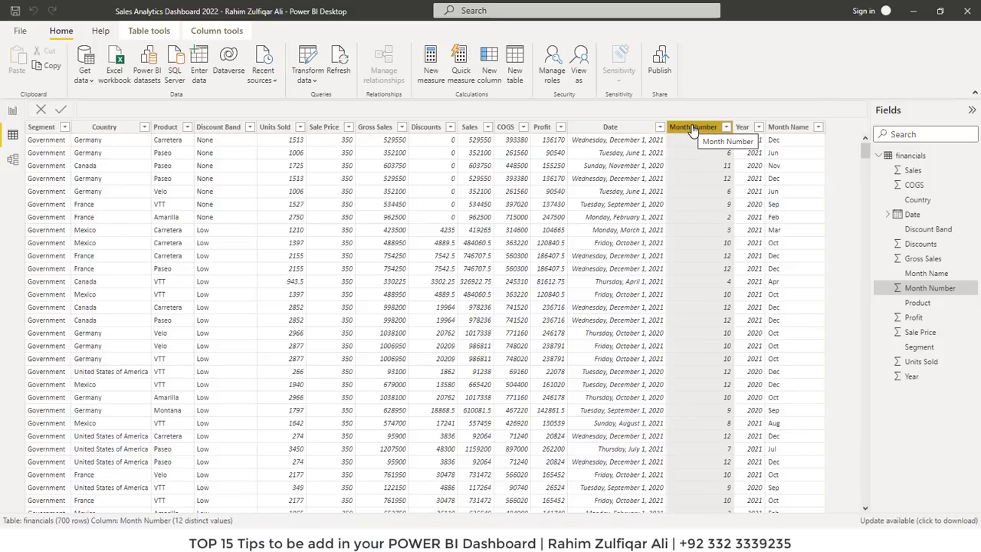
{"action": "left_click", "coordinate": [633, 129]}
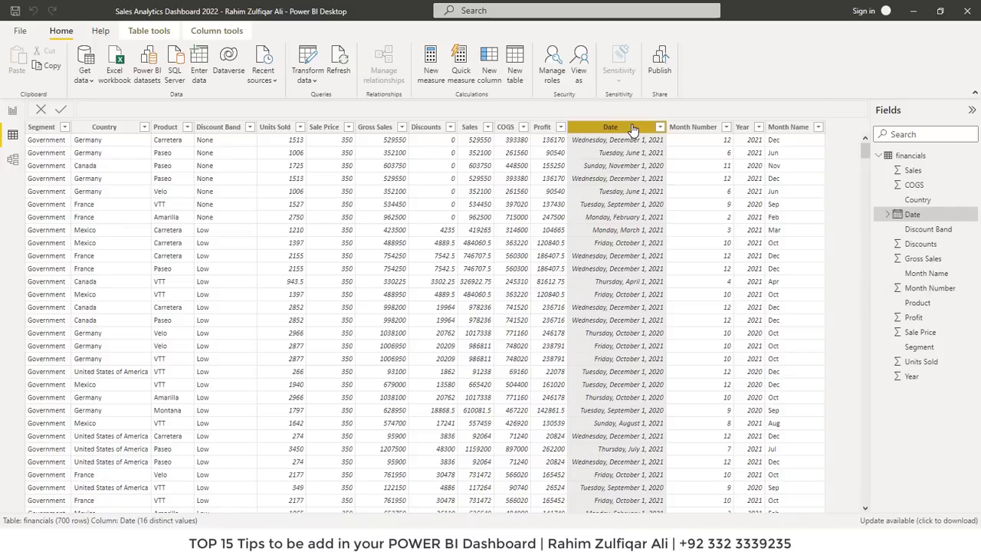
{"action": "left_click", "coordinate": [788, 131]}
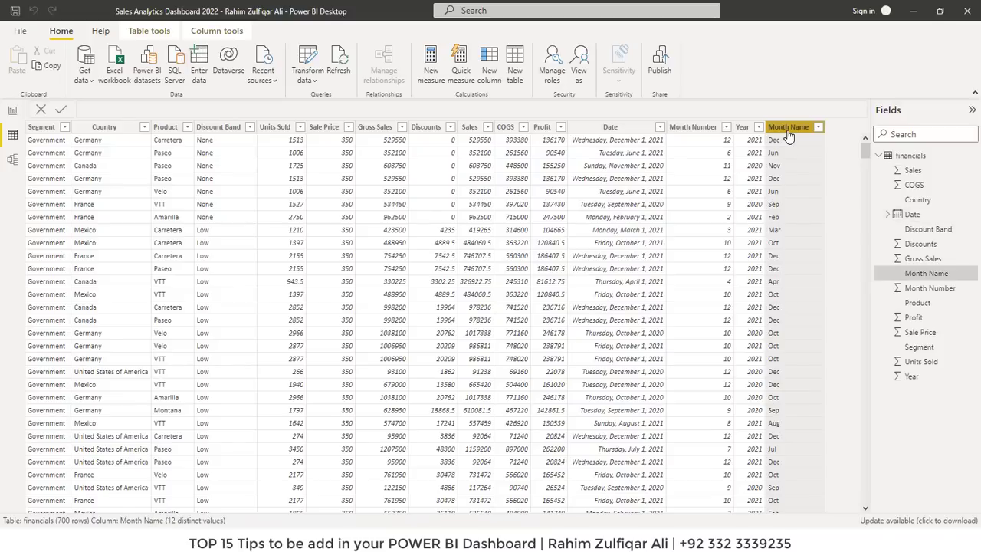
Discard the pending query changes to the financials table
{"action": "left_click", "coordinate": [12, 115]}
{"action": "left_click", "coordinate": [12, 135]}
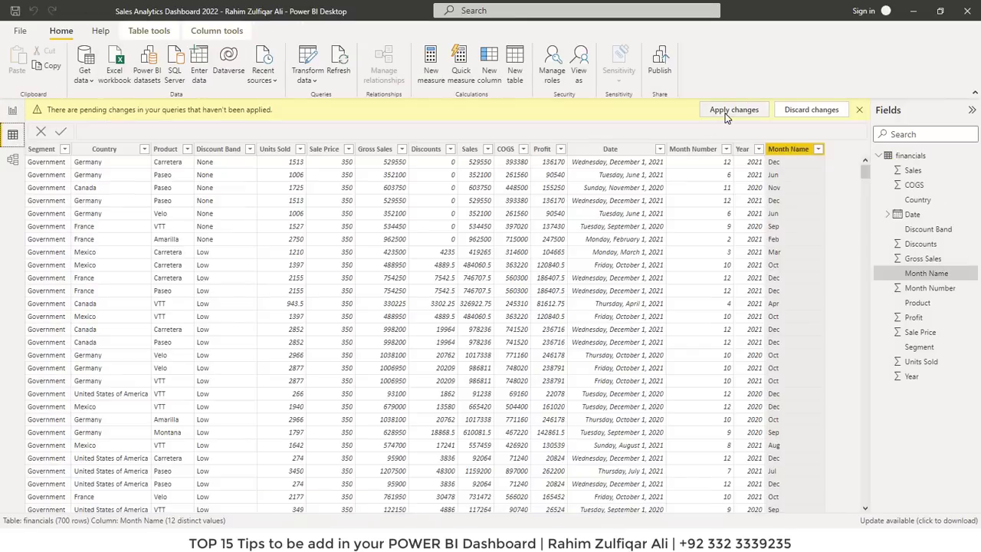
{"action": "left_click", "coordinate": [785, 115]}
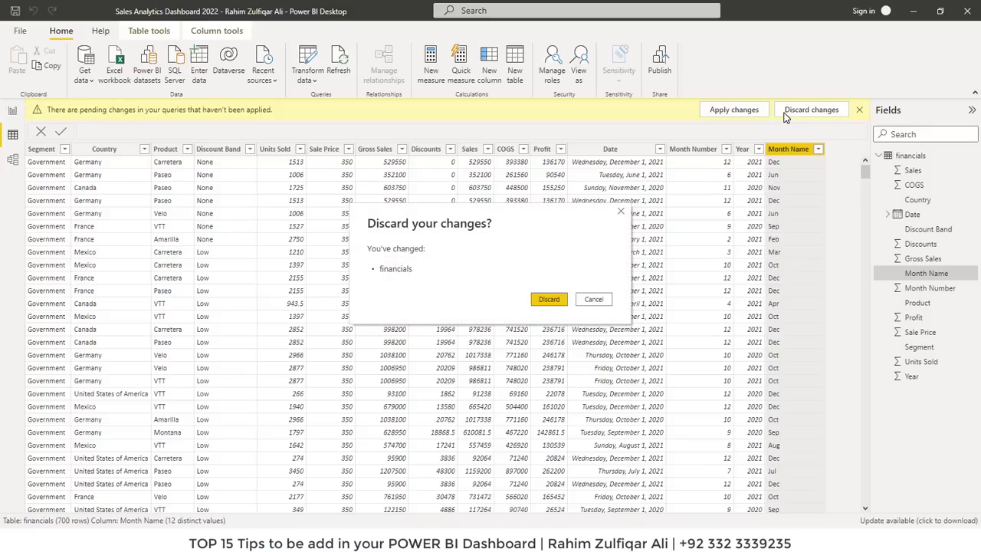
{"action": "left_click", "coordinate": [549, 299]}
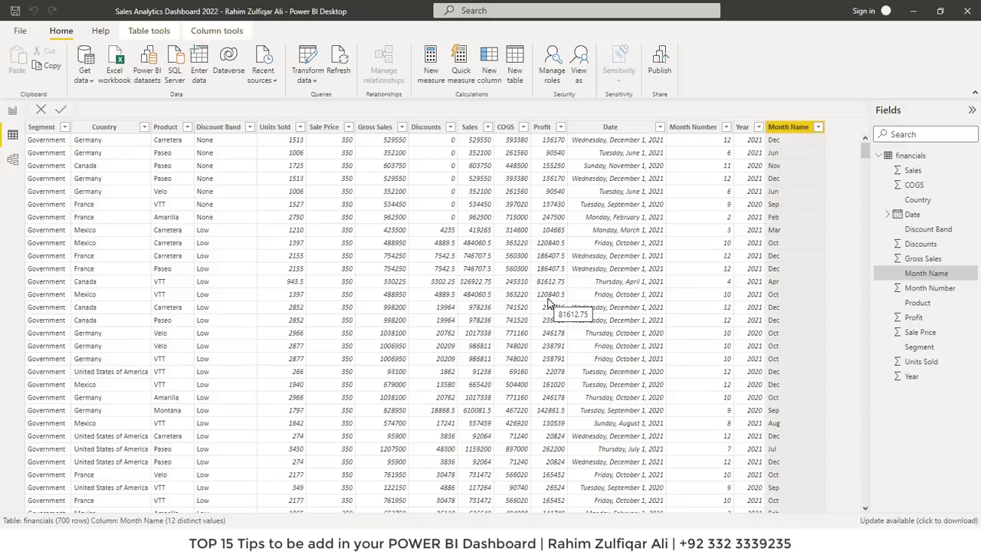
Load the lowercase months table from the Sales Dataset Sample Excel workbook whose file name includes the author's name
{"action": "left_click", "coordinate": [11, 112]}
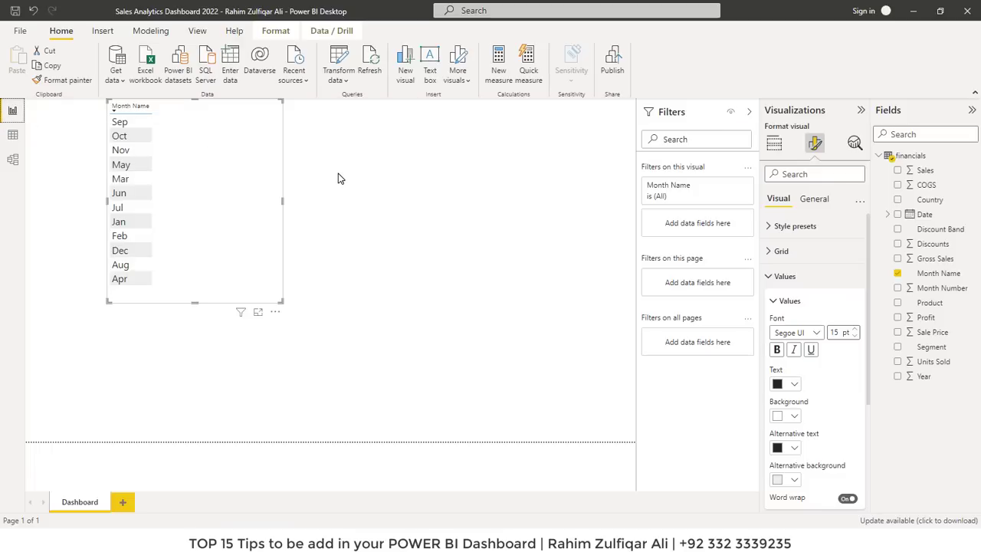
{"action": "left_click", "coordinate": [118, 82]}
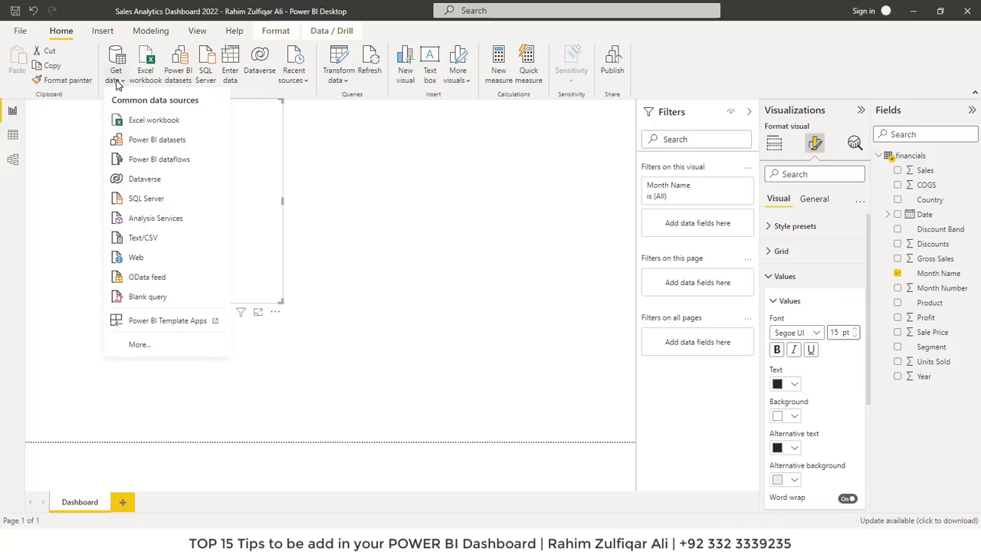
{"action": "left_click", "coordinate": [142, 120]}
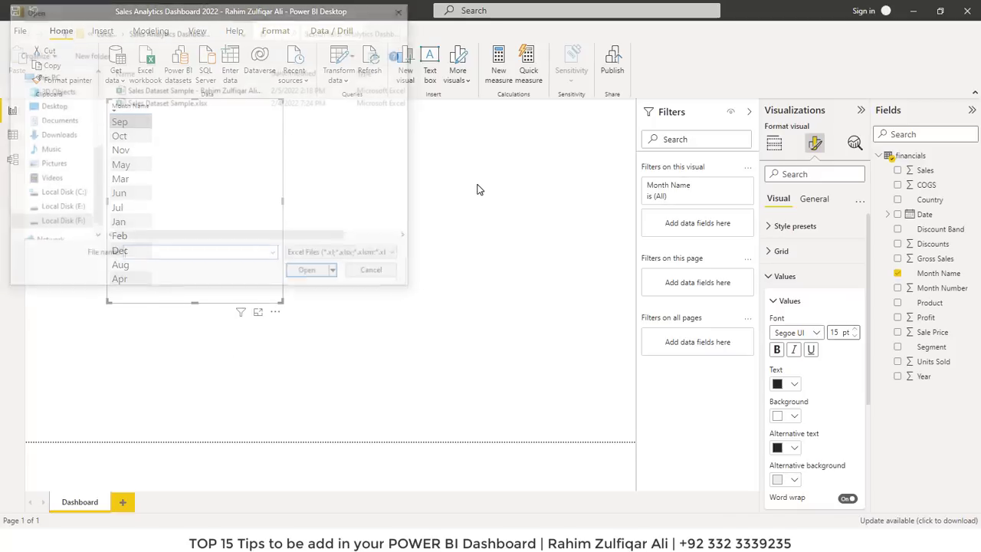
{"action": "left_click", "coordinate": [239, 90]}
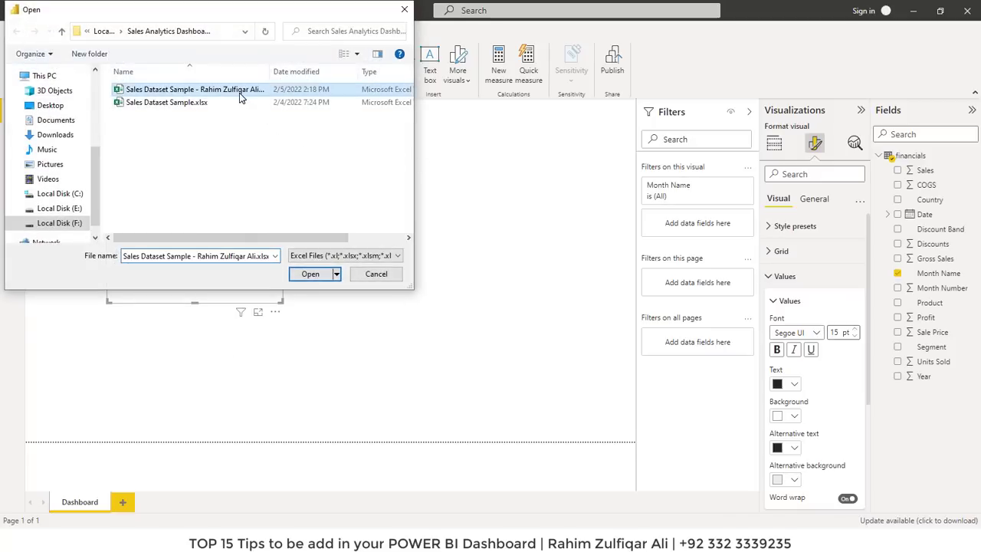
{"action": "left_click", "coordinate": [306, 276]}
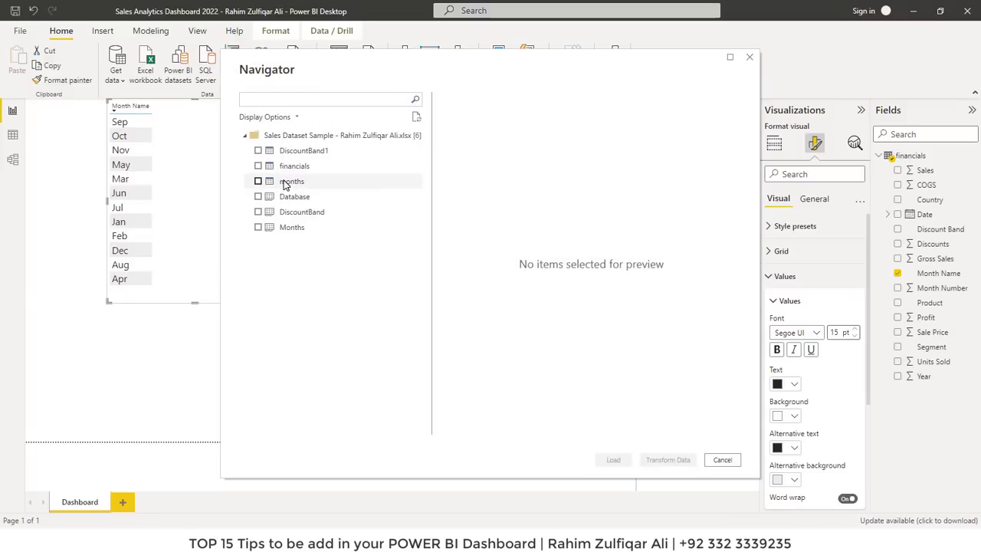
{"action": "left_click", "coordinate": [288, 181]}
{"action": "left_click", "coordinate": [259, 182]}
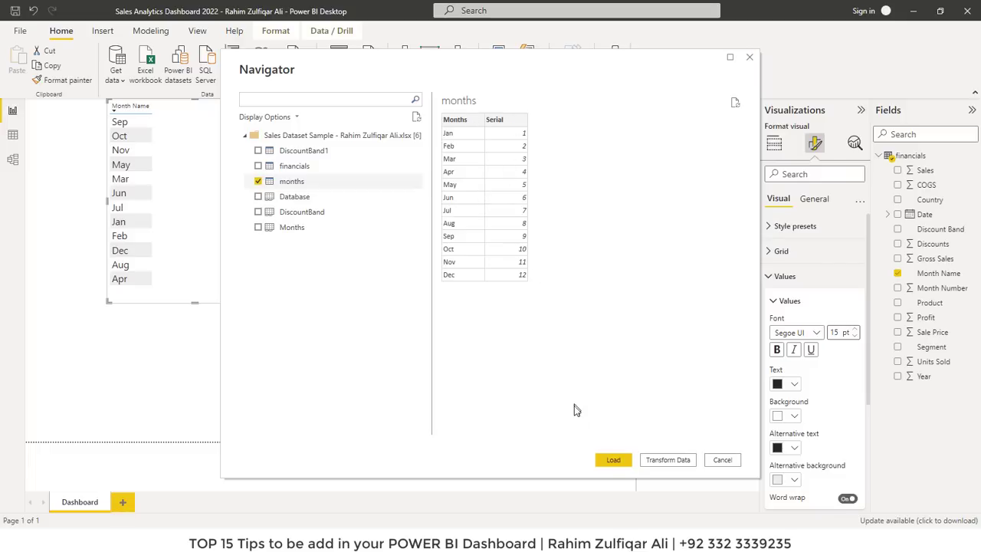
{"action": "left_click", "coordinate": [612, 461]}
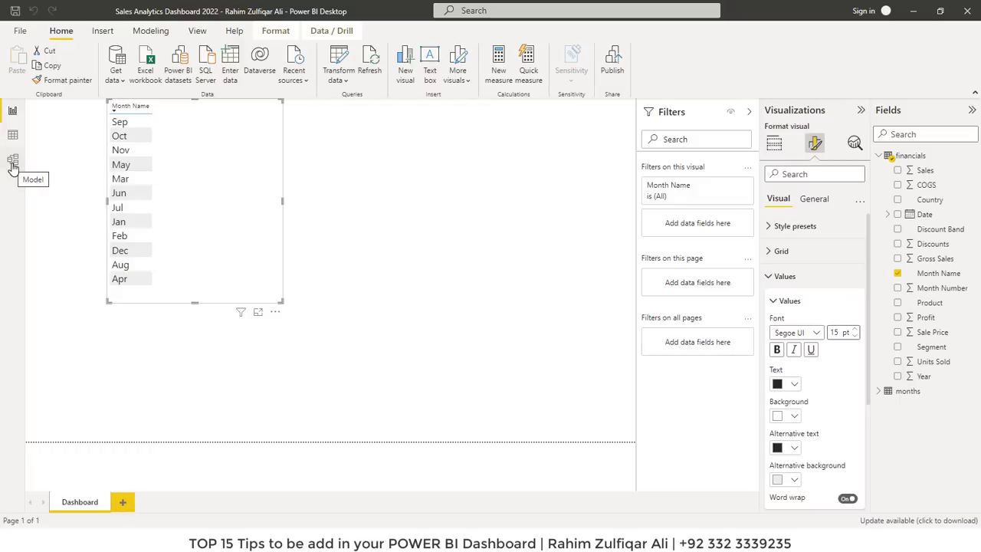
Arrange the two tables in the model and relate Month Name in financials to Months in the months table
{"action": "left_click", "coordinate": [12, 161]}
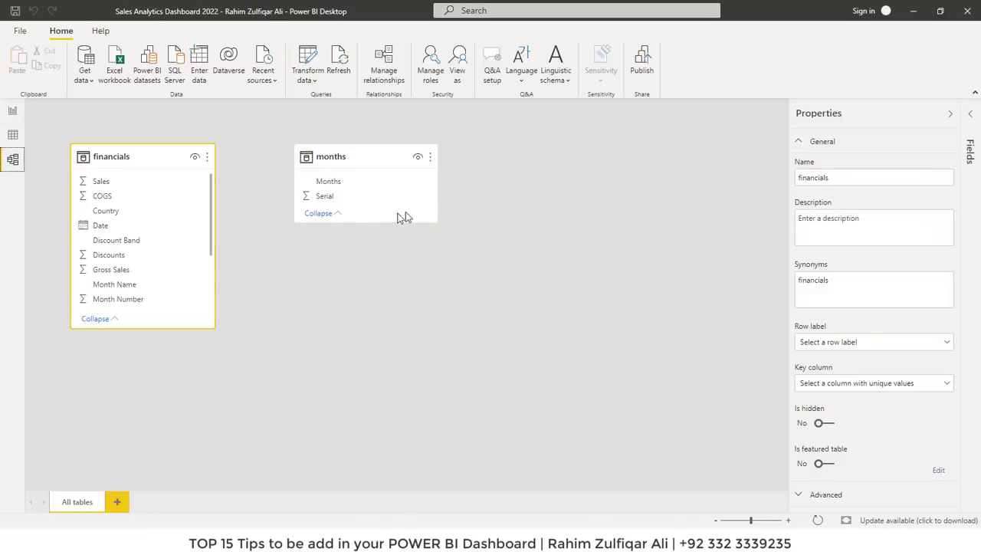
{"action": "left_click_drag", "start_coordinate": [345, 152], "coordinate": [382, 159]}
{"action": "left_click_drag", "start_coordinate": [105, 158], "coordinate": [120, 158]}
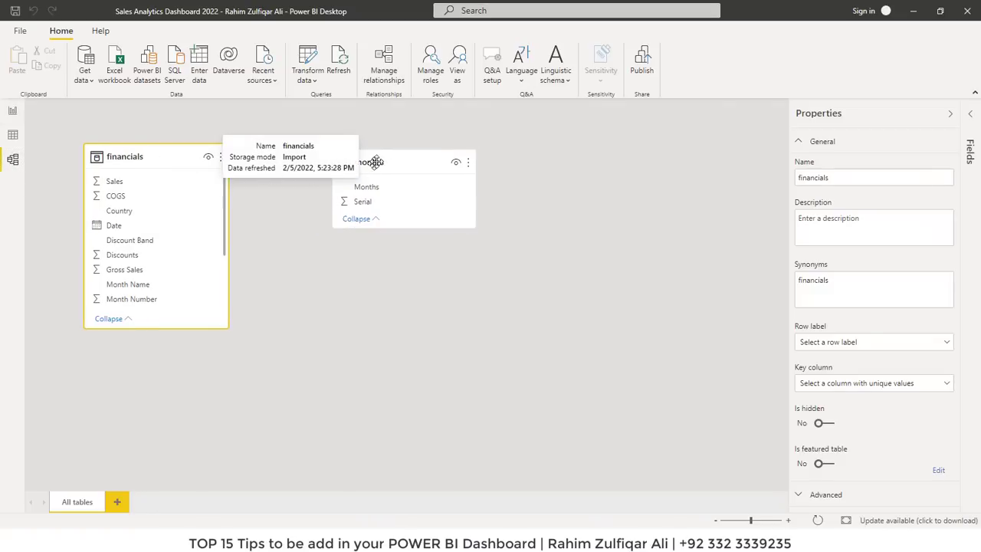
{"action": "left_click_drag", "start_coordinate": [375, 162], "coordinate": [365, 157]}
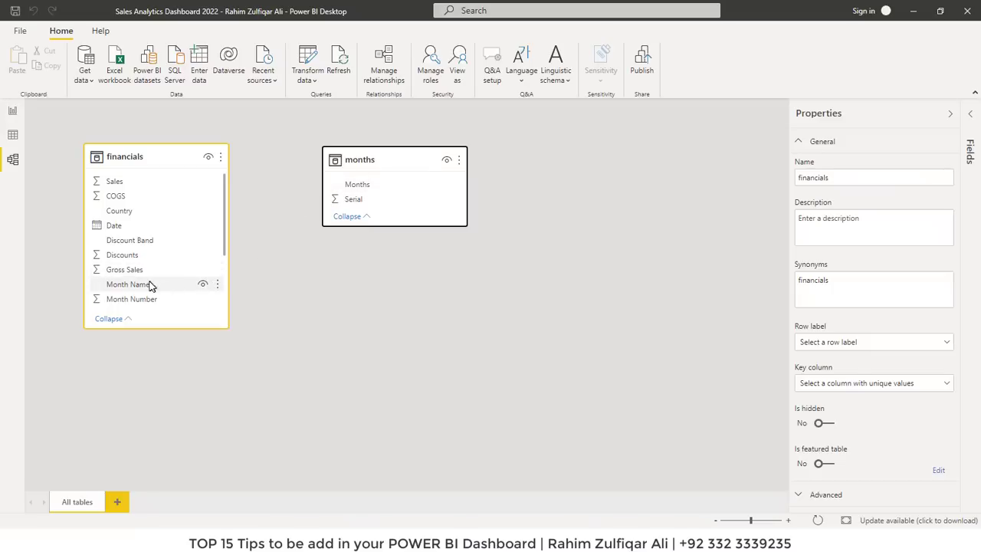
{"action": "left_click_drag", "start_coordinate": [136, 290], "coordinate": [378, 194]}
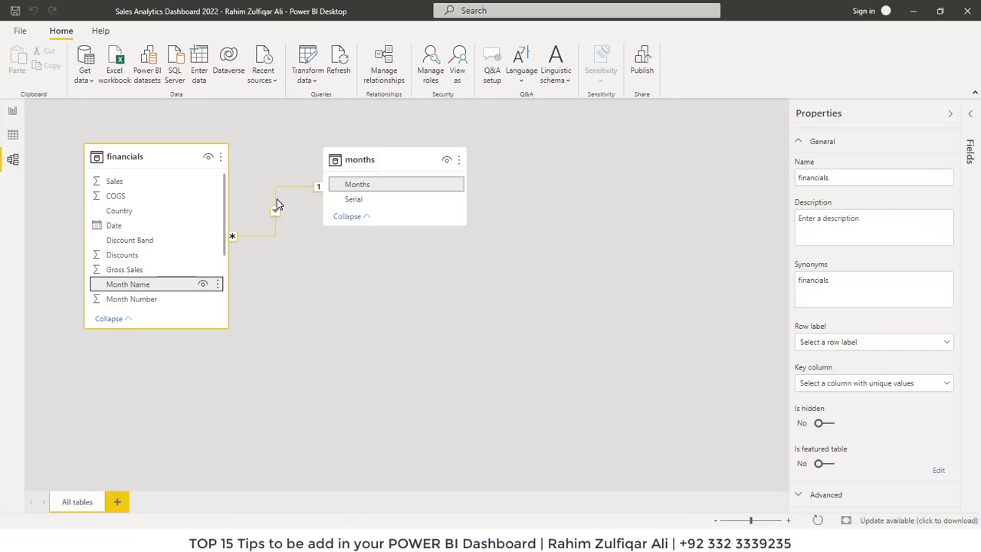
Set the Months column of the months table to sort by the Serial column
{"action": "left_click", "coordinate": [12, 136]}
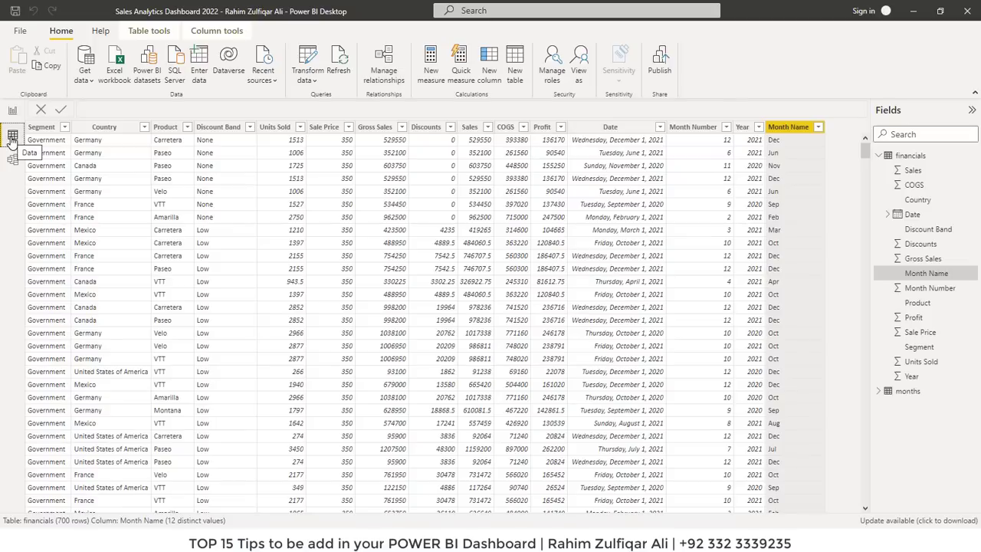
{"action": "left_click", "coordinate": [905, 397]}
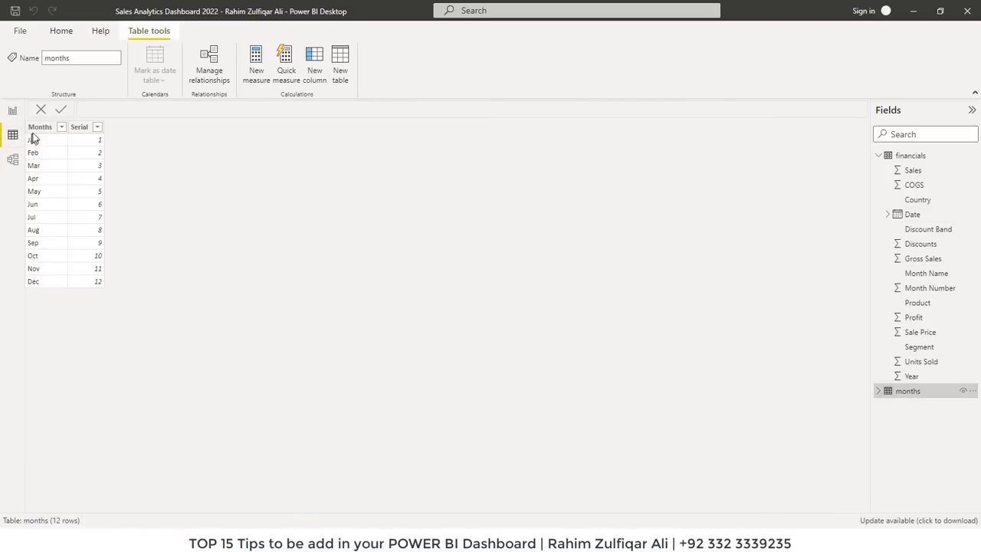
{"action": "left_click", "coordinate": [35, 132]}
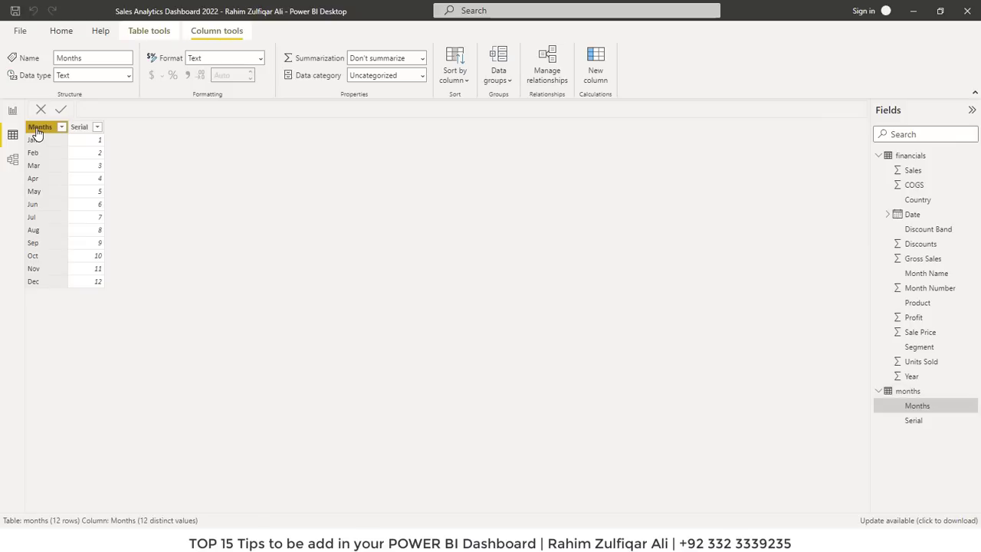
{"action": "left_click", "coordinate": [461, 83]}
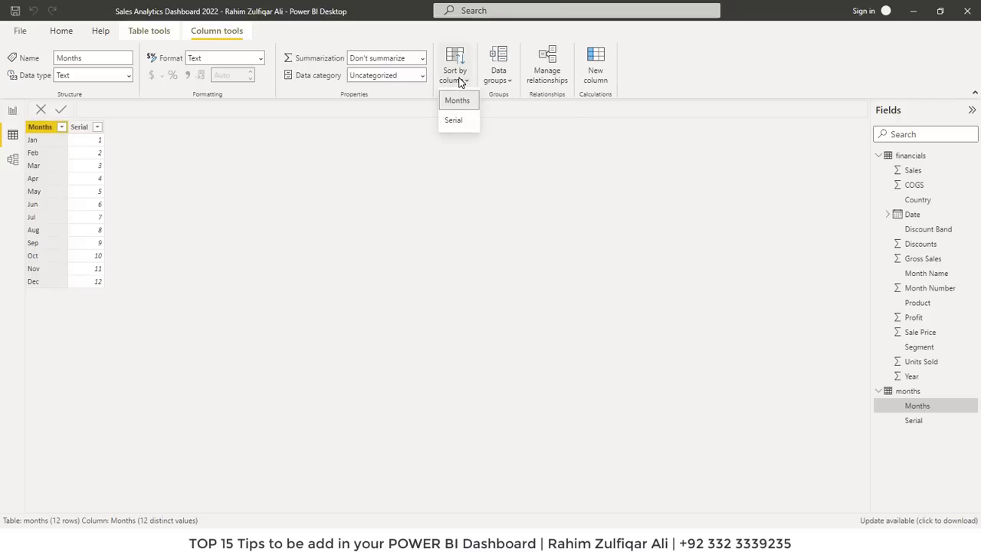
{"action": "left_click", "coordinate": [453, 121]}
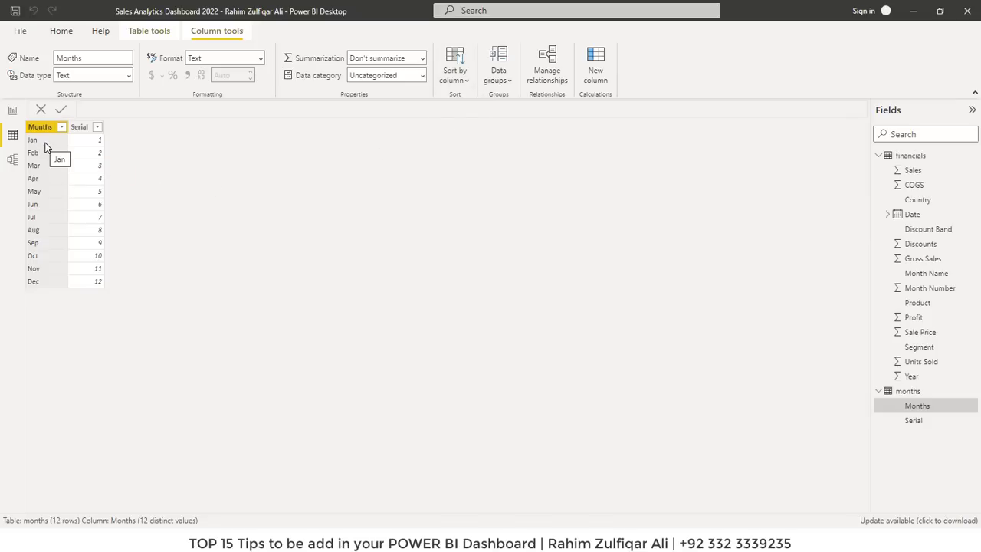
Add the Months field from the months table to the report as a new visual beside the Month Name table
{"action": "left_click", "coordinate": [13, 111]}
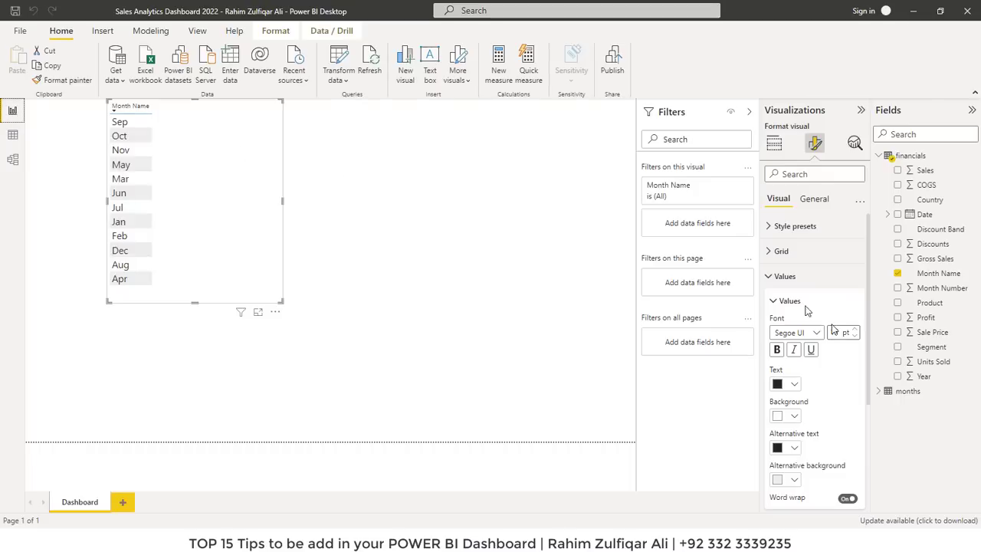
{"action": "left_click", "coordinate": [888, 393]}
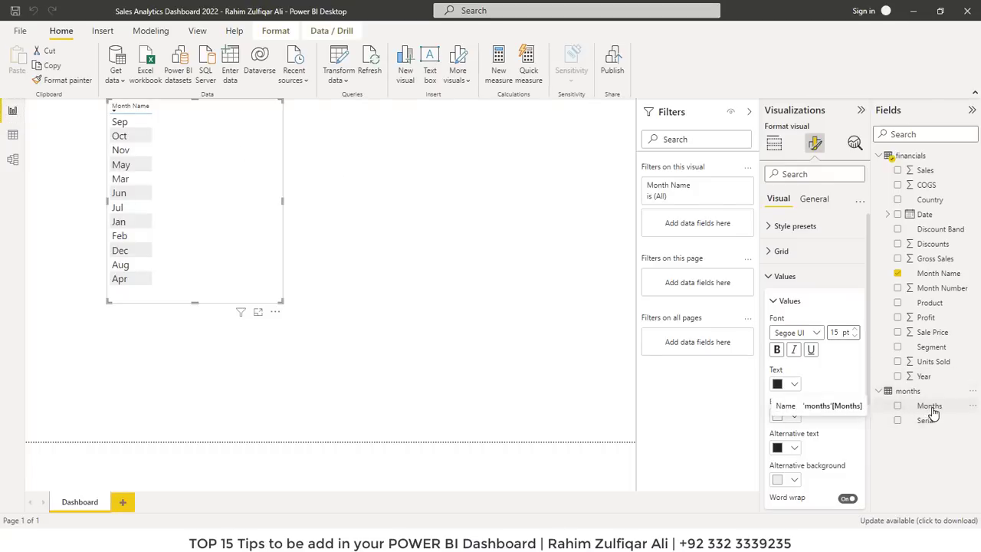
{"action": "left_click_drag", "start_coordinate": [930, 406], "coordinate": [436, 159]}
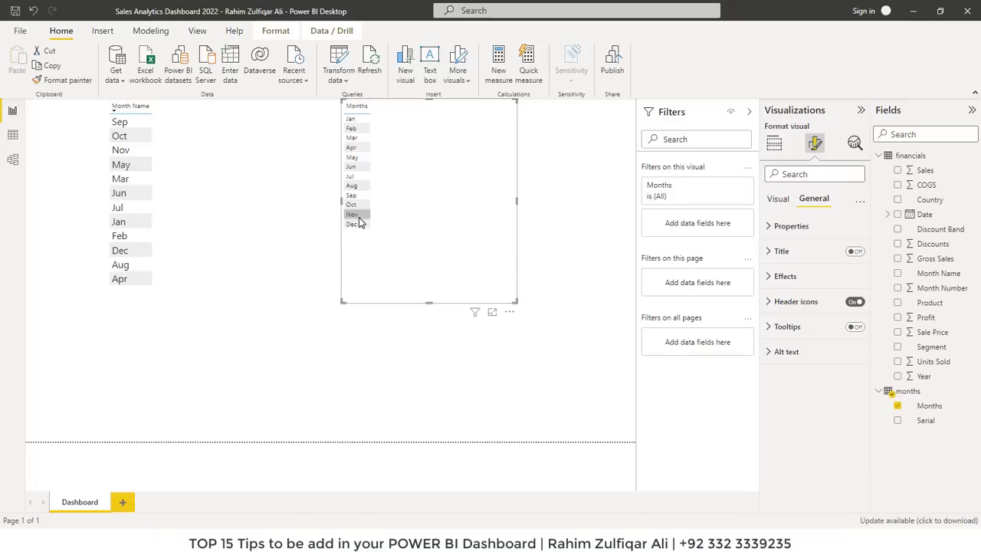
Add the financials Sales field to the Months table visual and check the relationship between the two tables in the model
{"action": "left_click", "coordinate": [12, 163]}
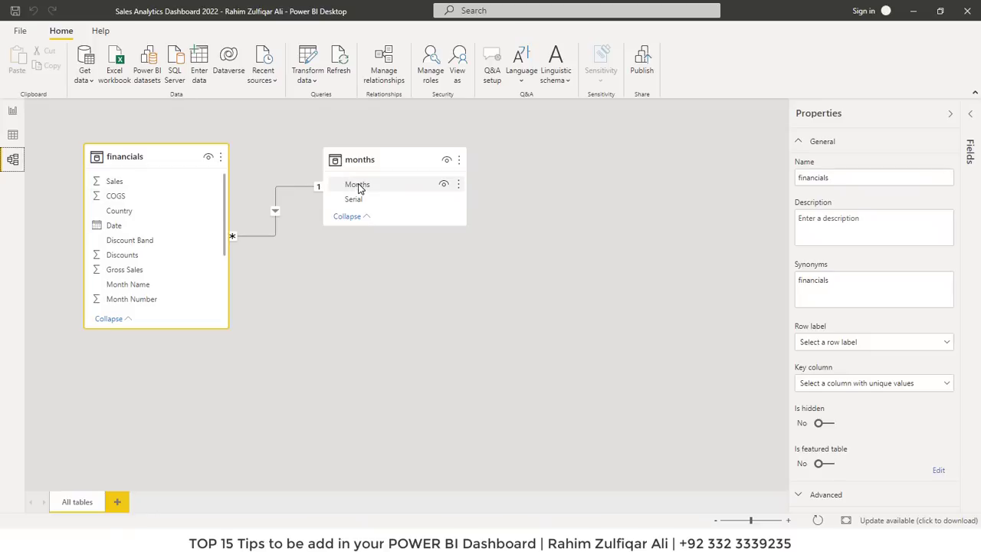
{"action": "left_click", "coordinate": [13, 111]}
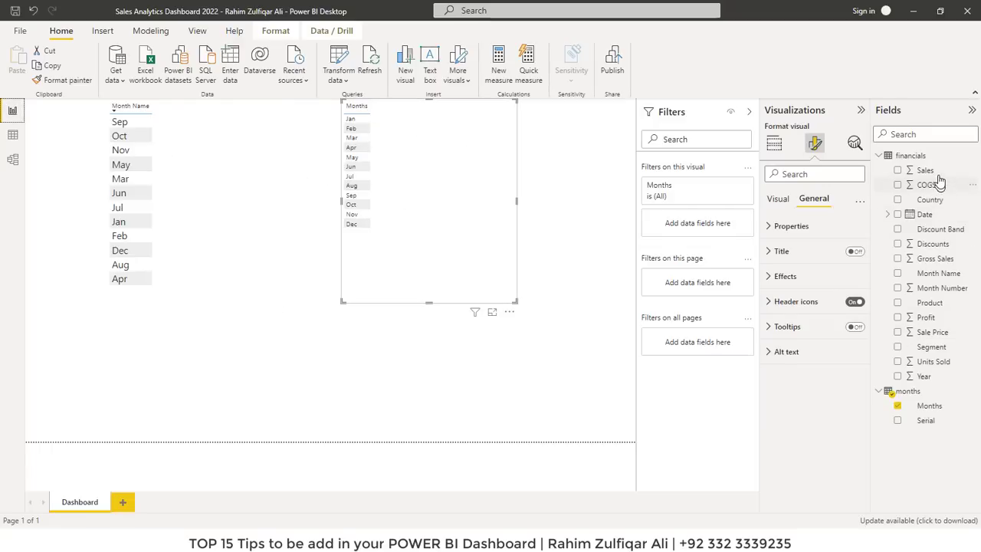
{"action": "left_click_drag", "start_coordinate": [938, 177], "coordinate": [455, 149]}
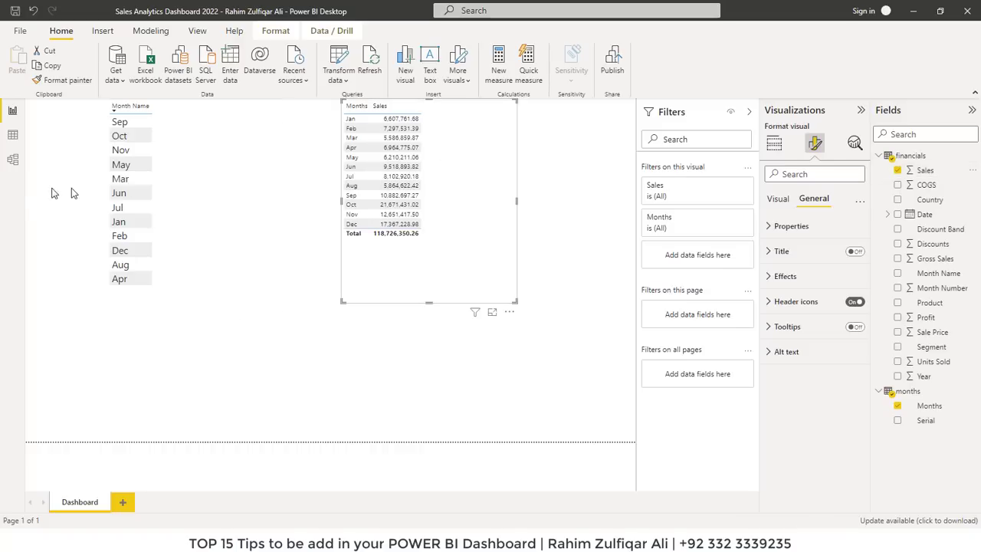
{"action": "left_click", "coordinate": [13, 160]}
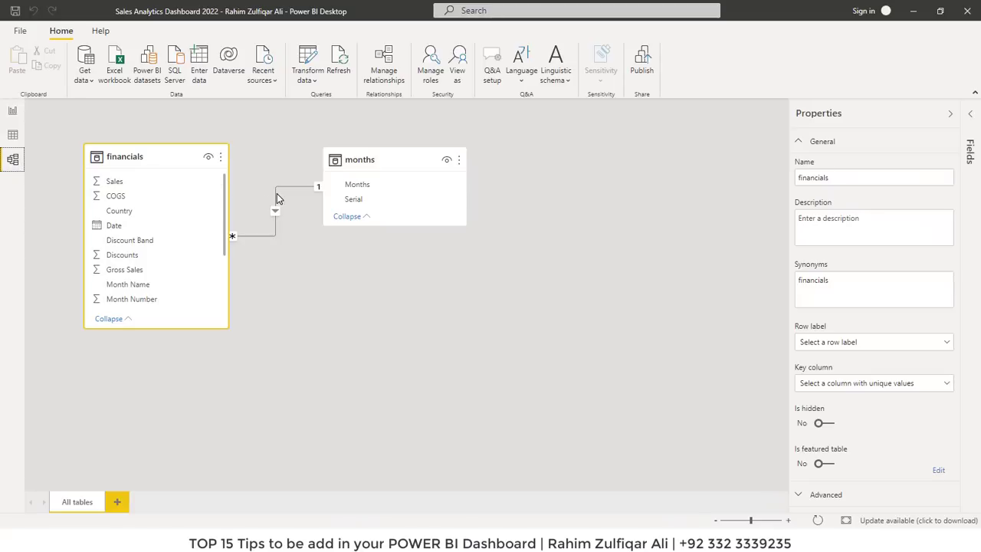
Delete the relationship between the financials and months tables and check the Months and Sales table in the report
{"action": "right_click", "coordinate": [278, 198]}
{"action": "left_click", "coordinate": [289, 201]}
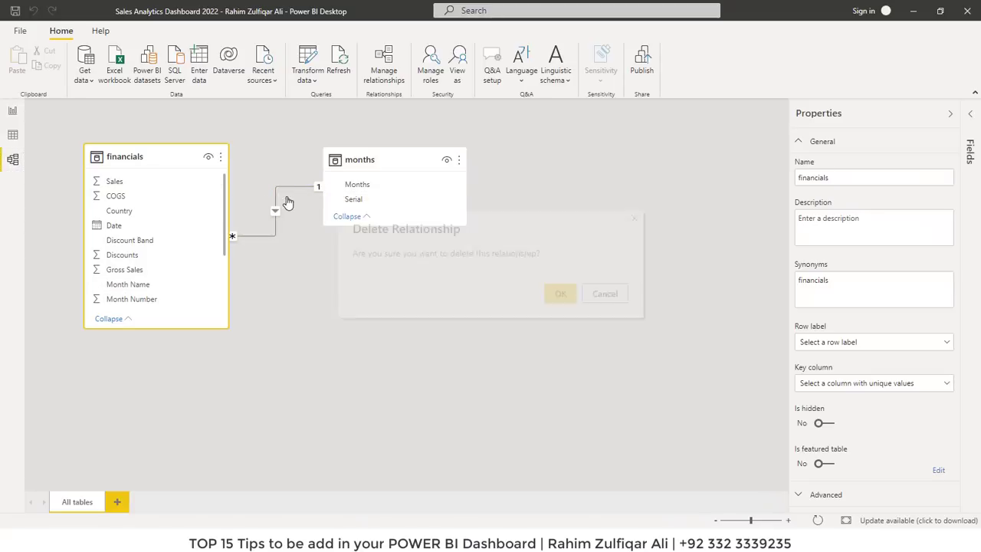
{"action": "left_click", "coordinate": [552, 297]}
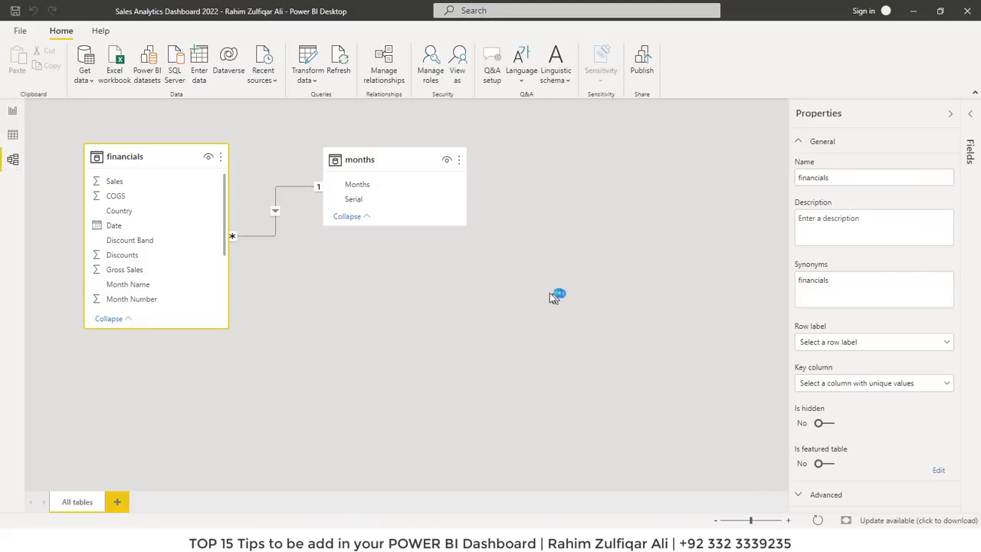
{"action": "left_click", "coordinate": [13, 110]}
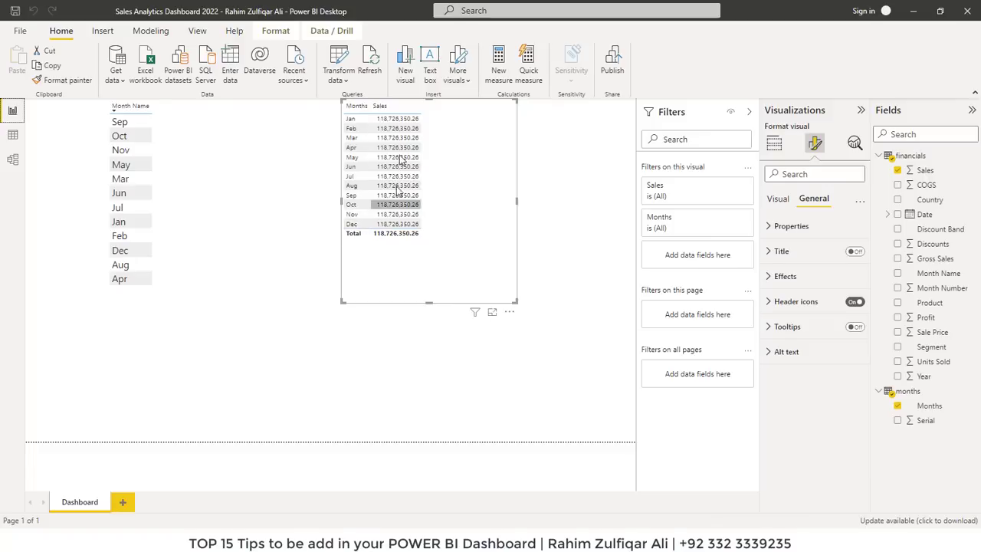
Relate Months in the months table to Month Name in financials again and recheck the sales per month in the report
{"action": "left_click", "coordinate": [12, 159]}
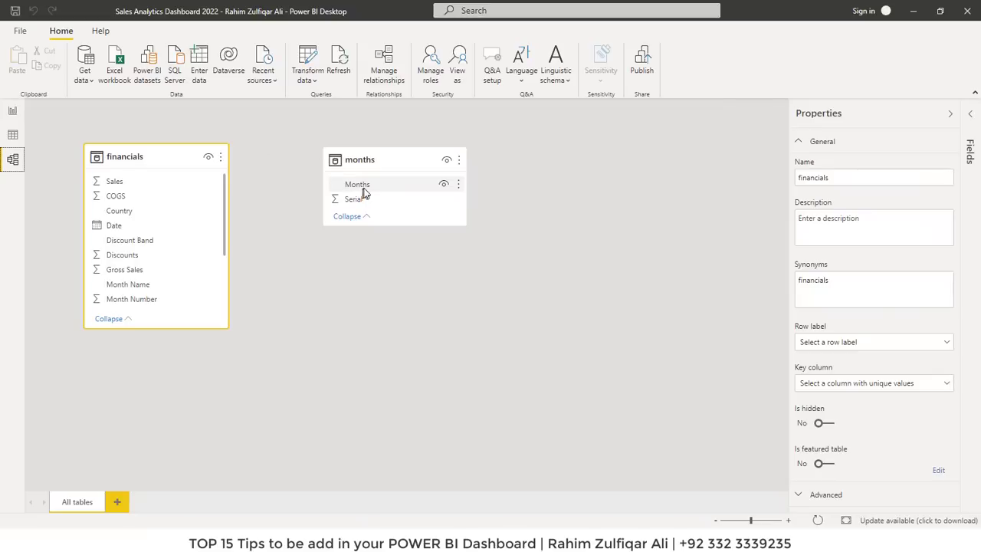
{"action": "left_click_drag", "start_coordinate": [365, 188], "coordinate": [129, 284]}
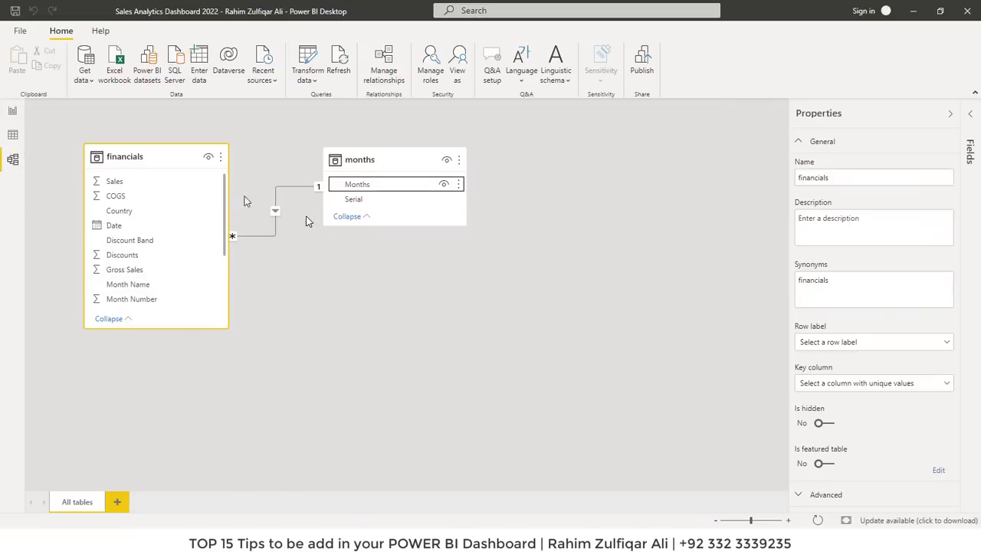
{"action": "left_click", "coordinate": [13, 111]}
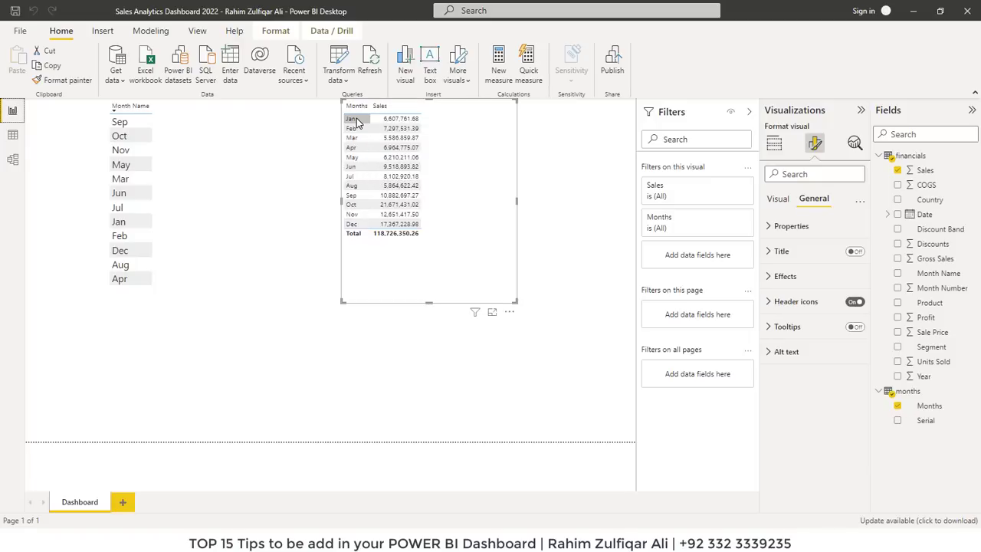
Enlarge the Months and Sales table visual and set its values font size to 16 pt
{"action": "left_click_drag", "start_coordinate": [517, 304], "coordinate": [561, 335]}
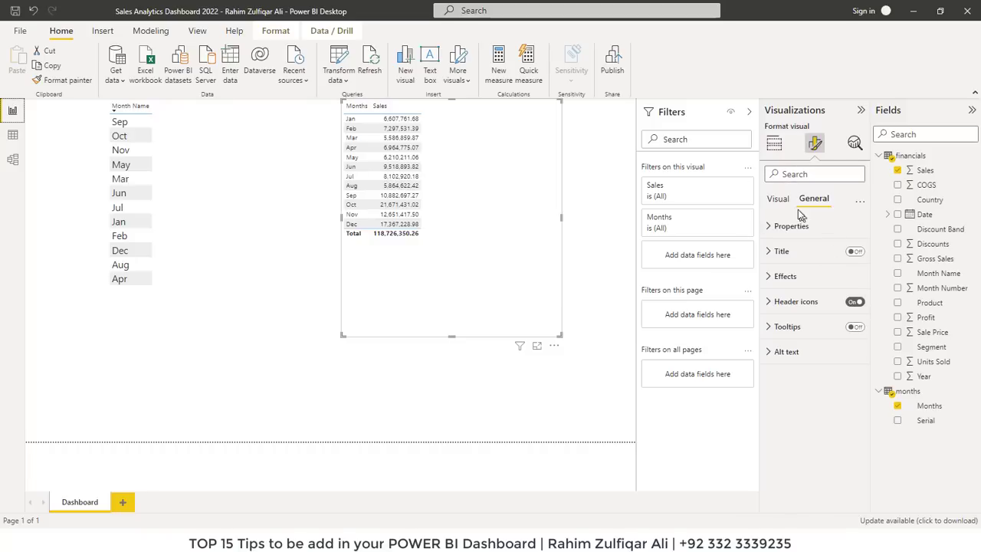
{"action": "left_click", "coordinate": [778, 198]}
{"action": "left_click", "coordinate": [786, 276]}
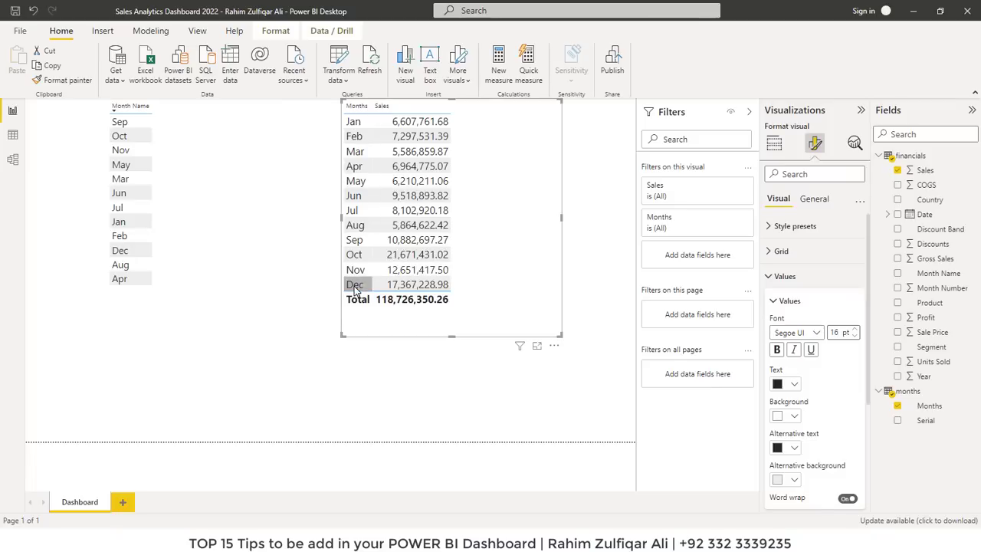
Sort the Months and Sales table visual by Months
{"action": "left_click", "coordinate": [554, 346]}
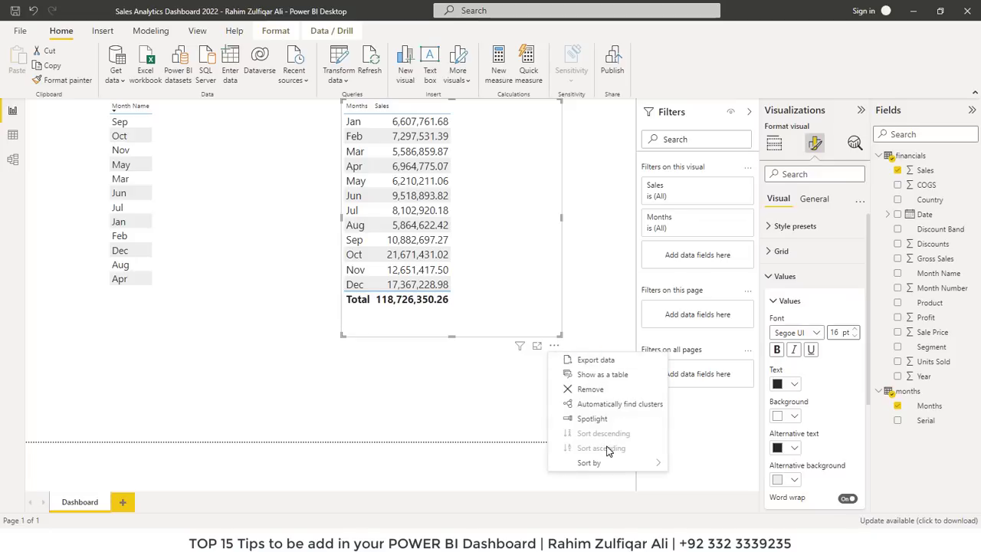
{"action": "mouse_move", "coordinate": [604, 466]}
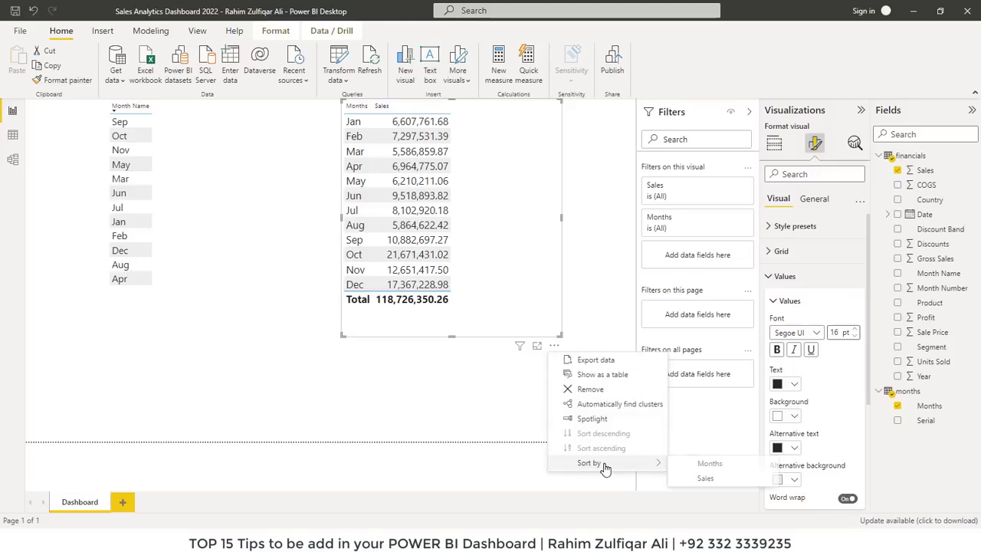
{"action": "left_click", "coordinate": [692, 466]}
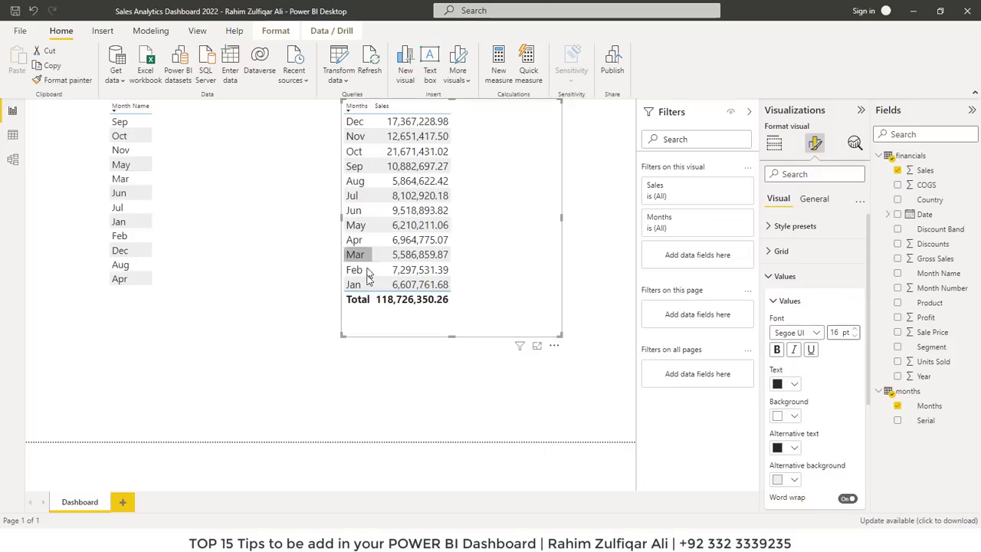
Set the Month Name column of the financials table to sort by Month Number and check the Month Name table in the report
{"action": "left_click", "coordinate": [184, 139]}
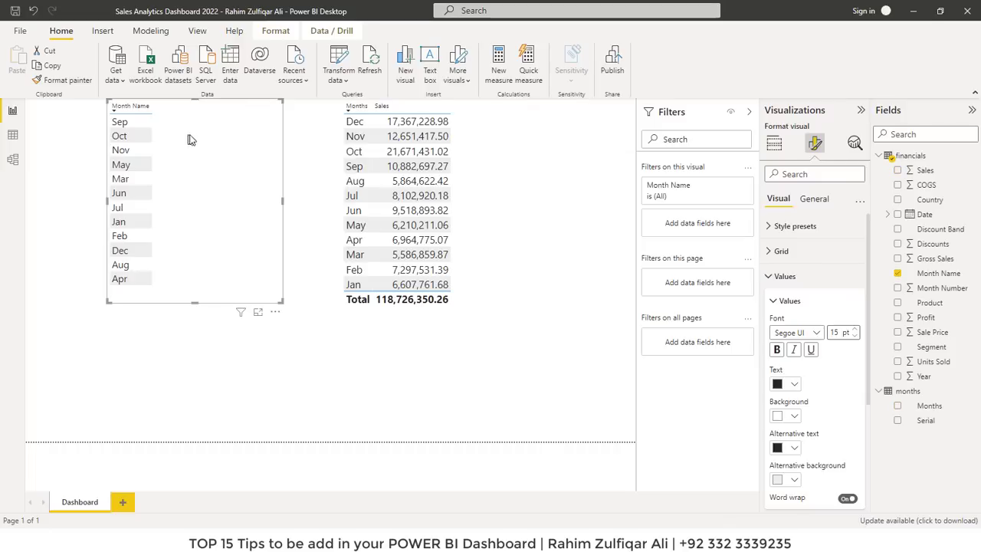
{"action": "left_click", "coordinate": [933, 274]}
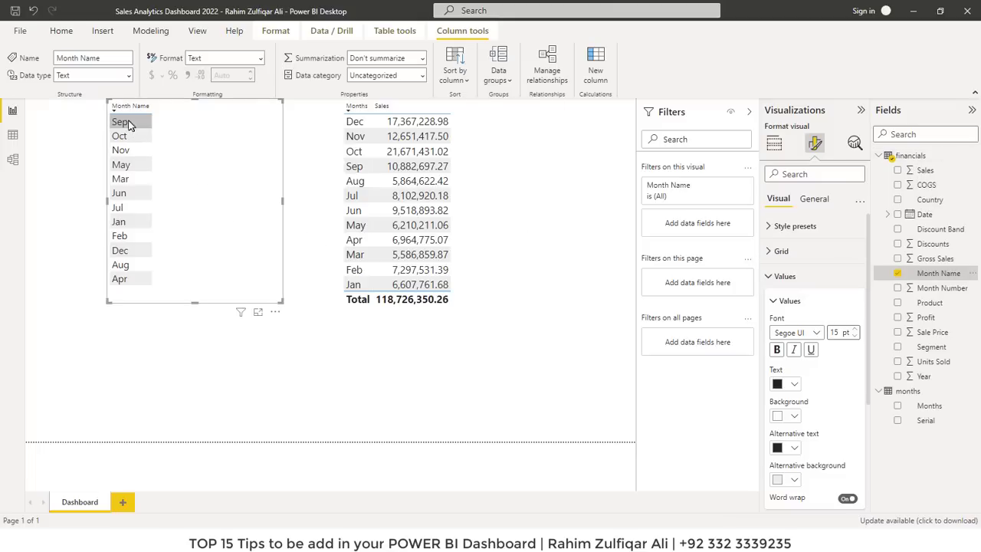
{"action": "left_click", "coordinate": [12, 136]}
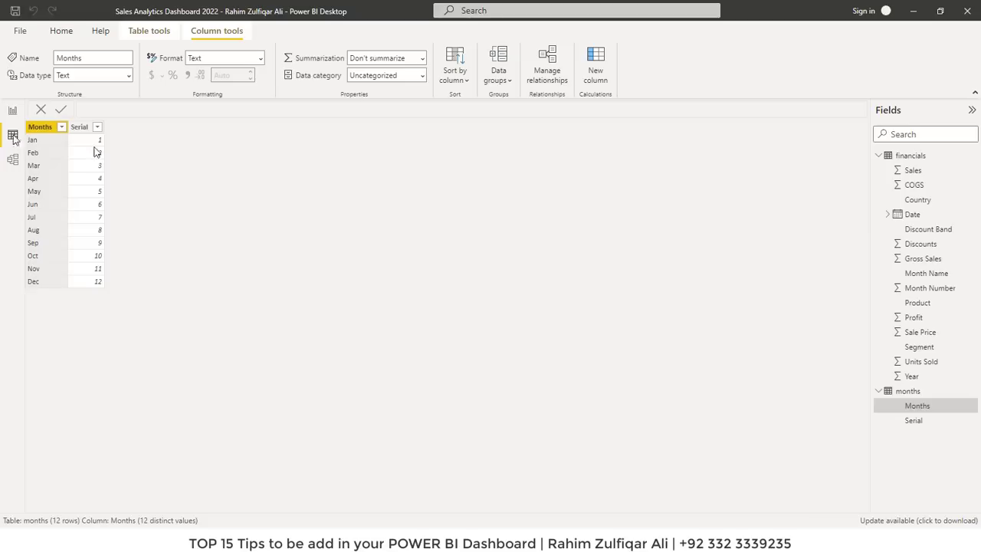
{"action": "left_click", "coordinate": [909, 155]}
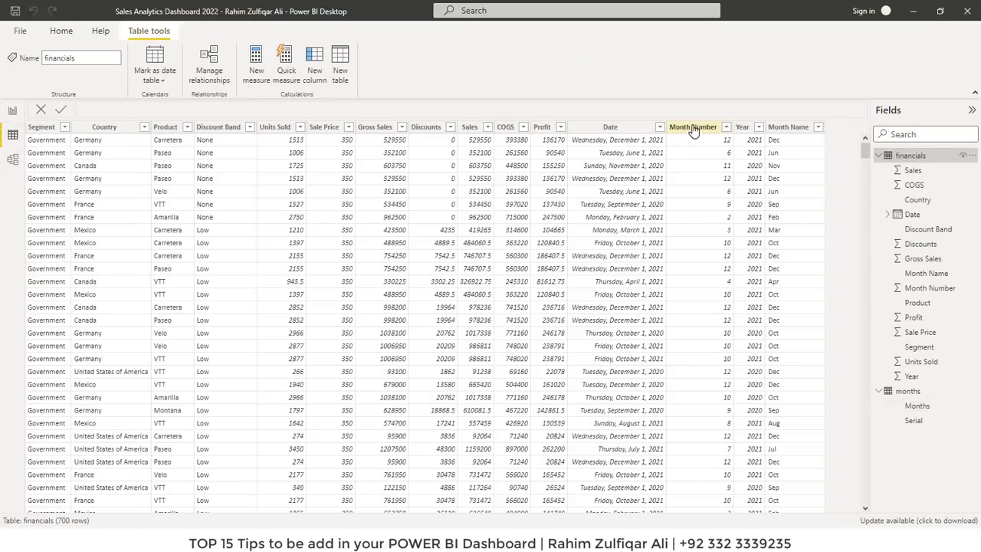
{"action": "left_click", "coordinate": [695, 128]}
{"action": "left_click", "coordinate": [780, 127]}
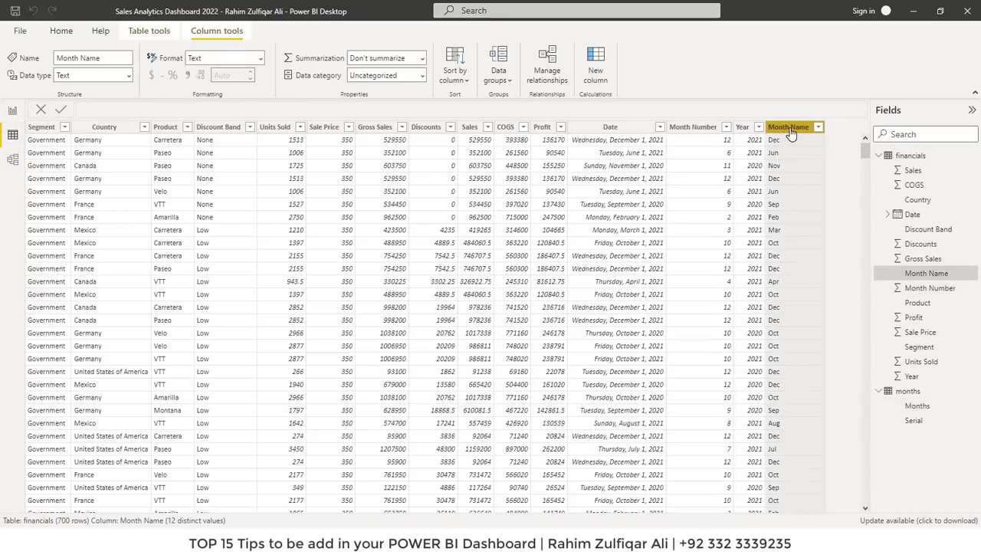
{"action": "left_click", "coordinate": [454, 72]}
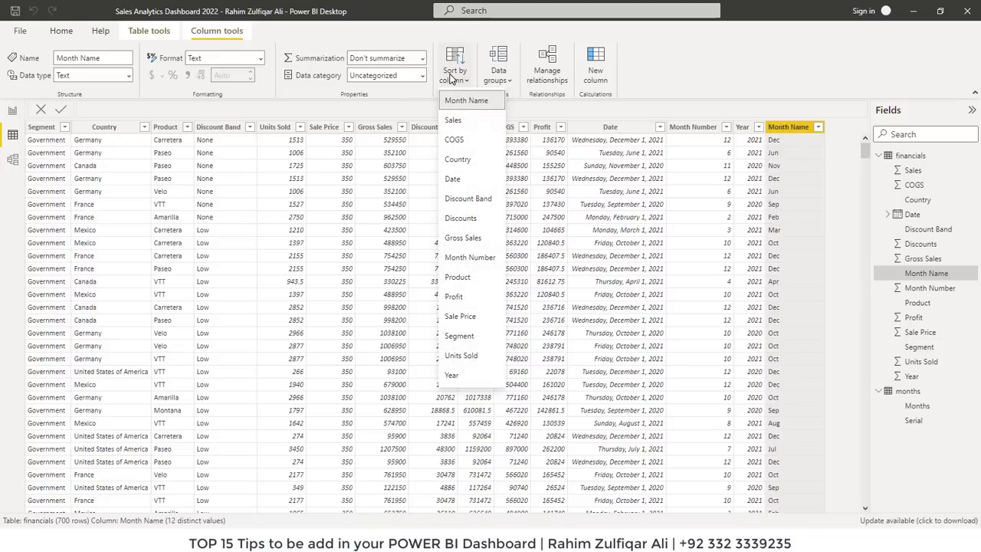
{"action": "left_click", "coordinate": [469, 262]}
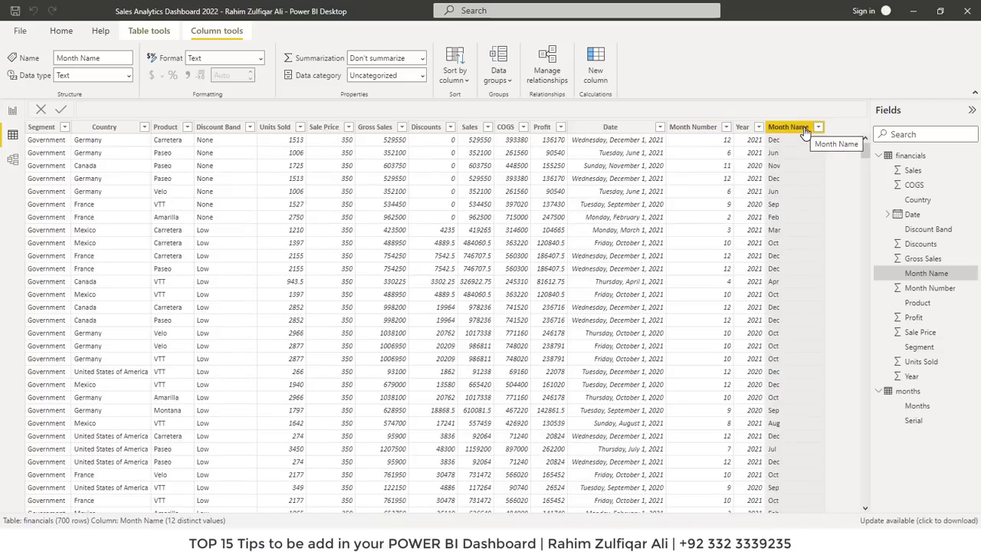
{"action": "left_click", "coordinate": [13, 111]}
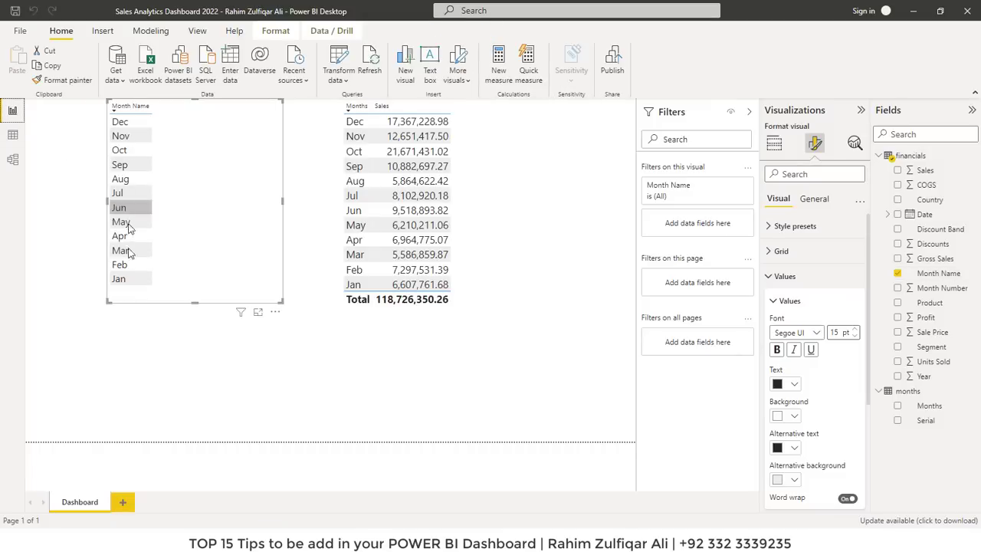
Review the financials Date, Month Number and Month Name columns, the Month Name sort-by setting and the relationship in the model
{"action": "left_click", "coordinate": [13, 135]}
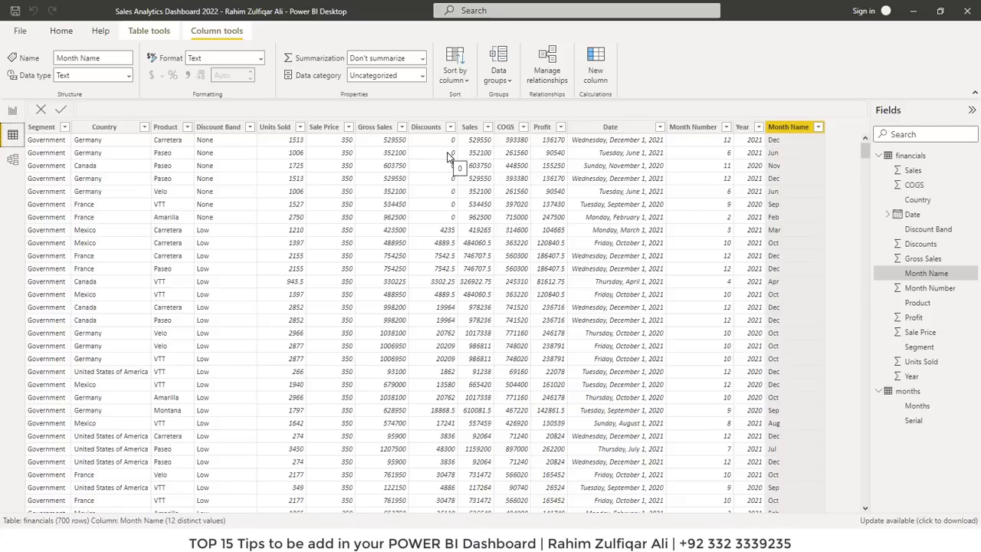
{"action": "left_click", "coordinate": [629, 131]}
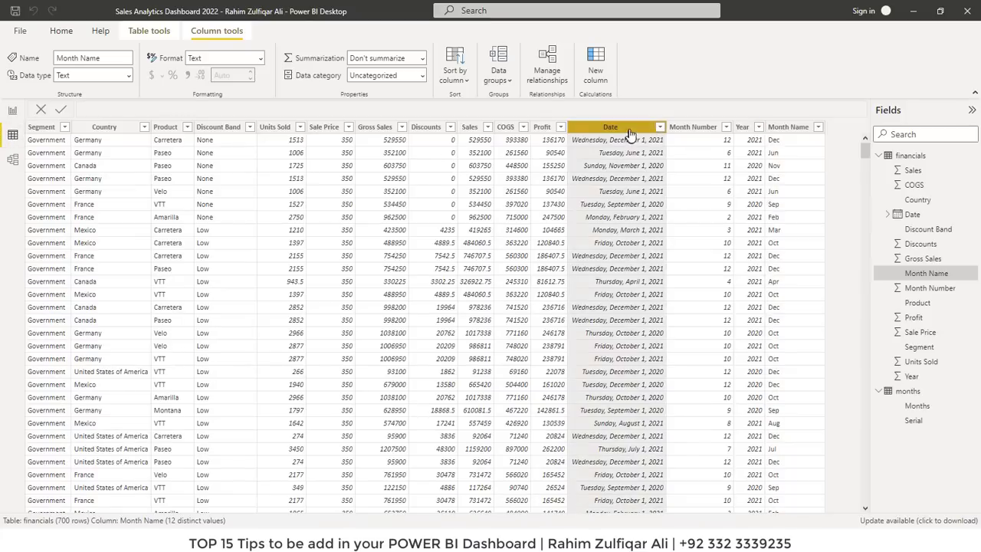
{"action": "left_click", "coordinate": [692, 130]}
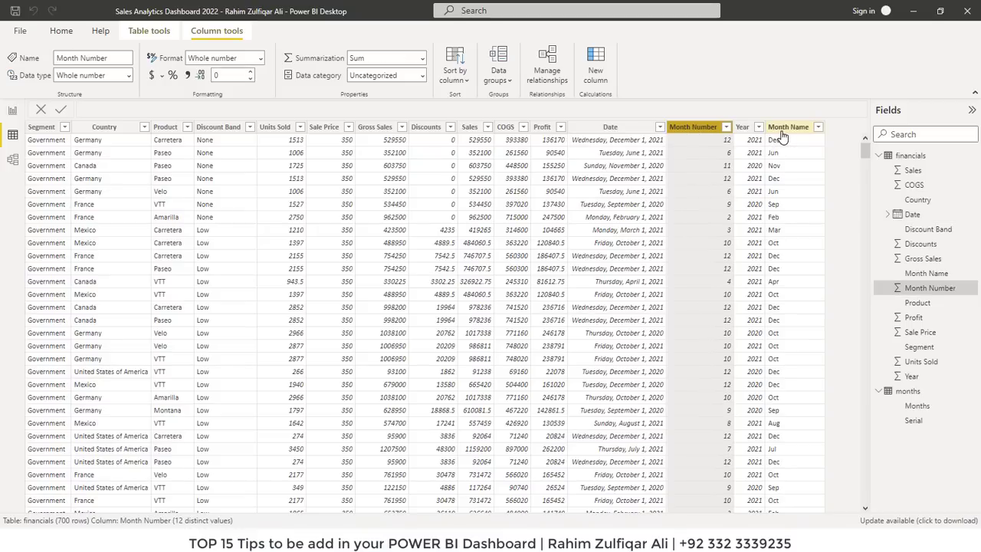
{"action": "left_click", "coordinate": [784, 134]}
{"action": "left_click", "coordinate": [456, 76]}
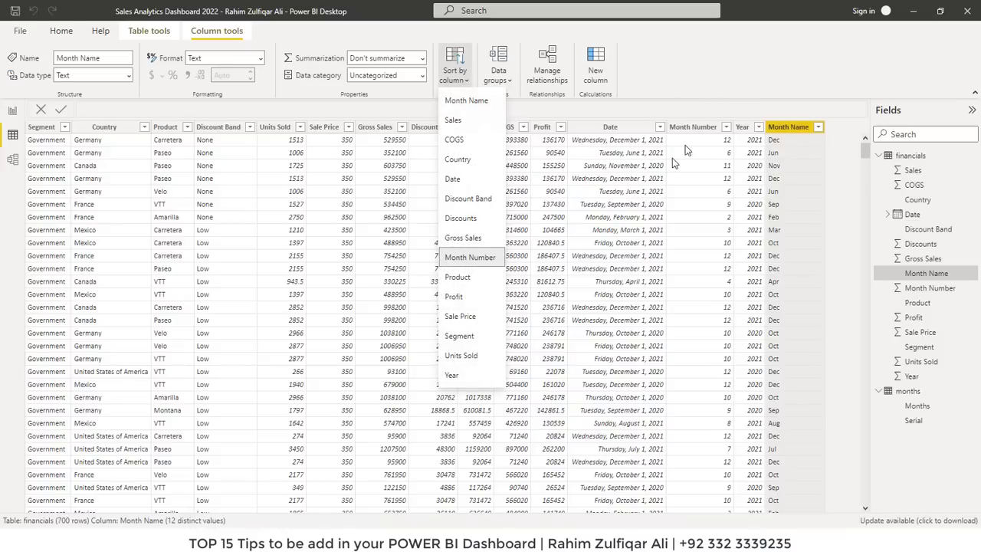
{"action": "left_click", "coordinate": [650, 135]}
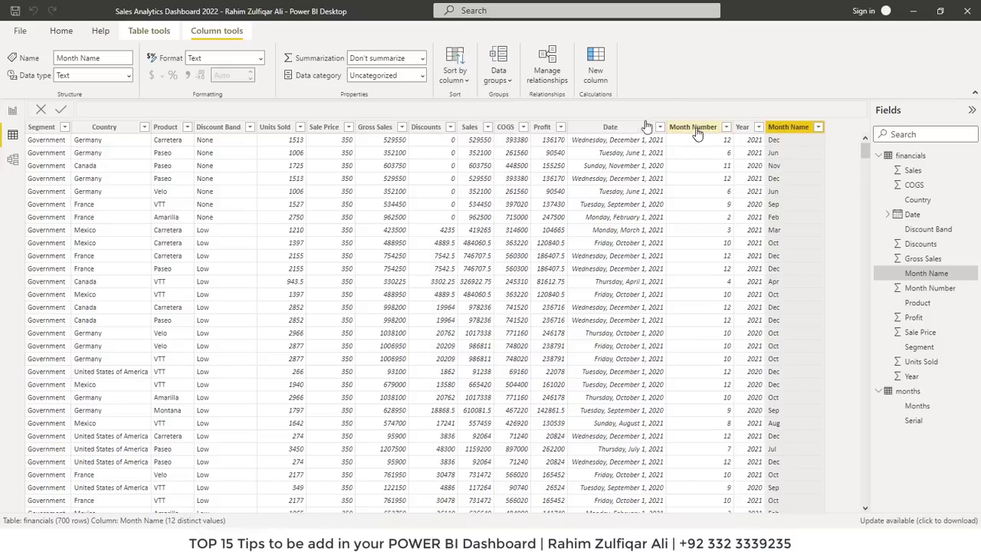
{"action": "left_click", "coordinate": [606, 132]}
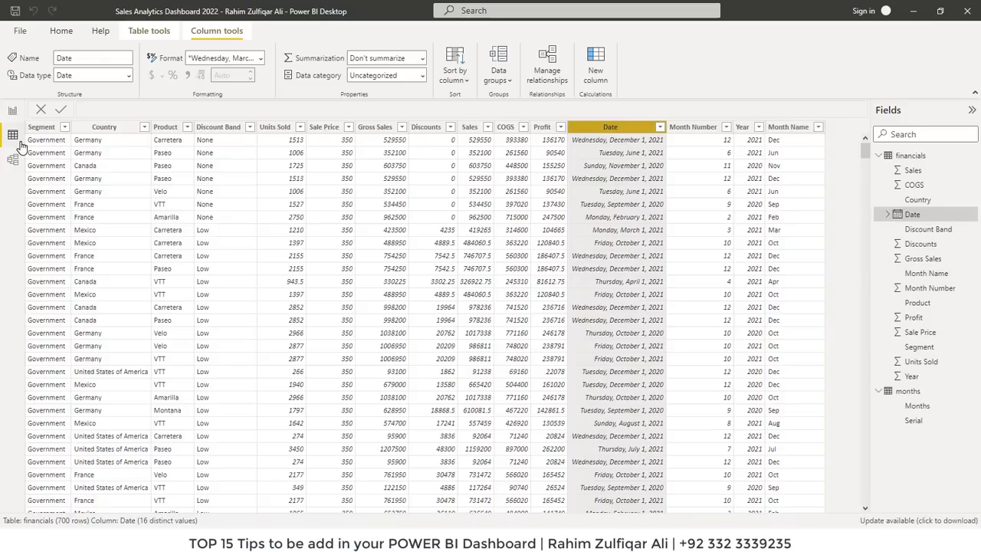
{"action": "left_click", "coordinate": [696, 129]}
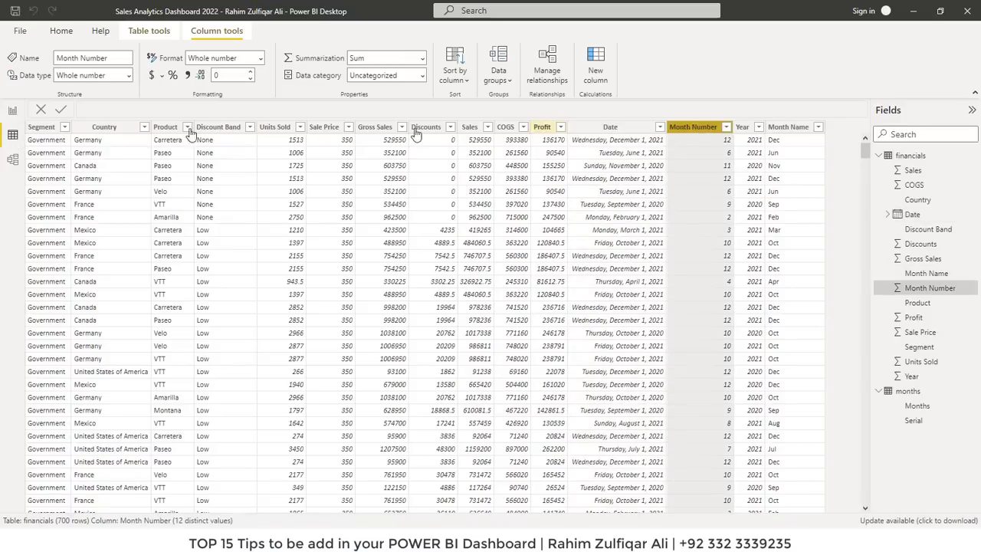
{"action": "left_click", "coordinate": [9, 162]}
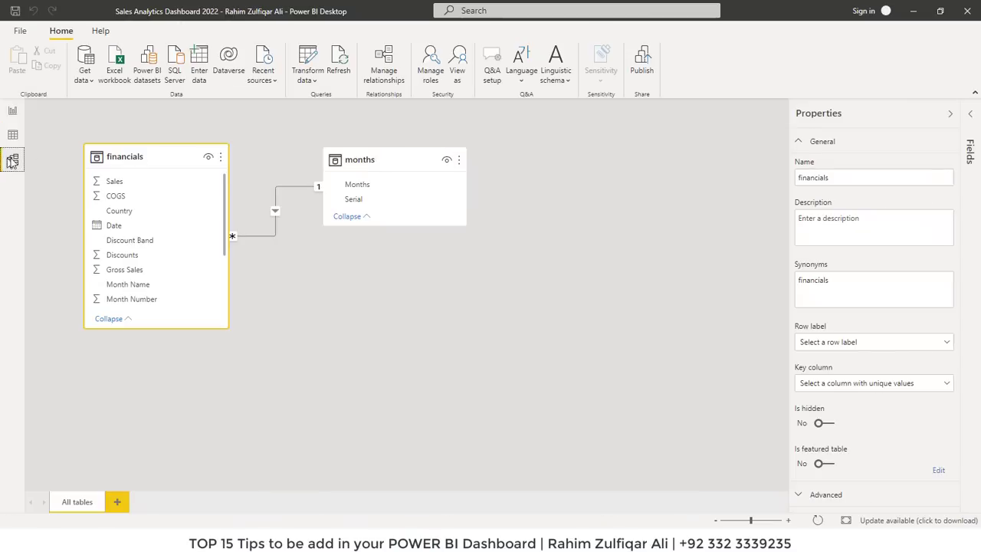
Convert the Month Name table to a clustered column chart with Sales as its values, and make it wider and shorter
{"action": "left_click", "coordinate": [12, 115]}
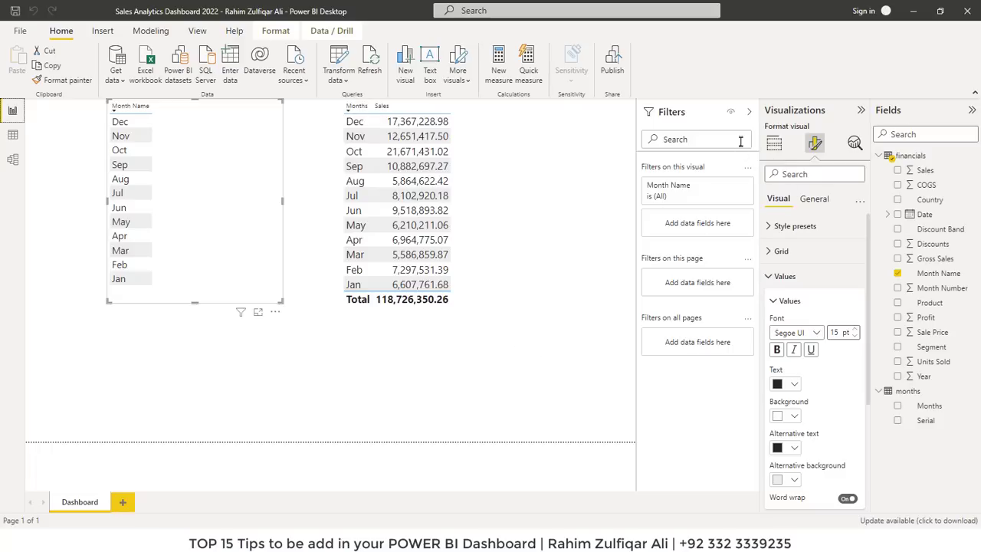
{"action": "left_click", "coordinate": [773, 144]}
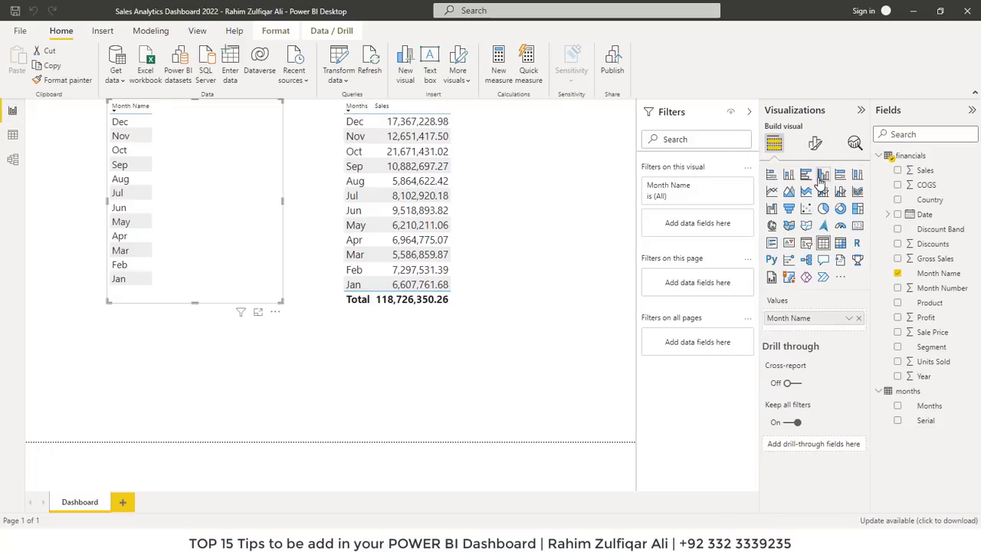
{"action": "left_click", "coordinate": [823, 175]}
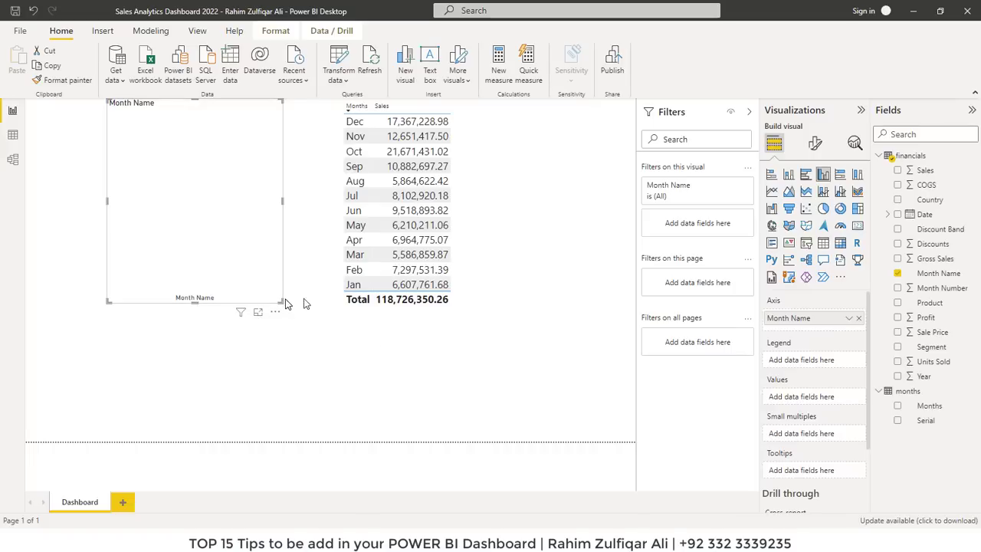
{"action": "left_click_drag", "start_coordinate": [925, 171], "coordinate": [818, 400]}
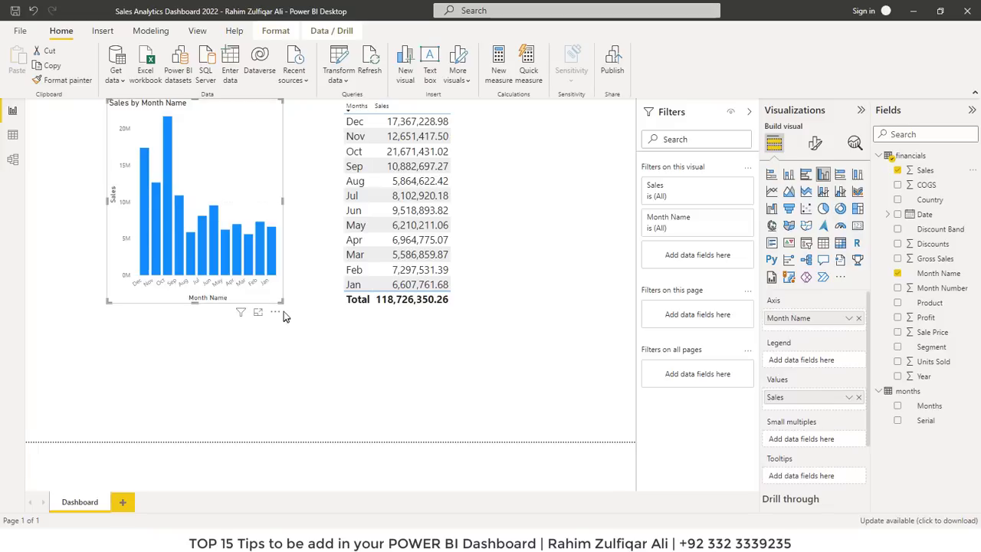
{"action": "left_click_drag", "start_coordinate": [283, 304], "coordinate": [310, 268]}
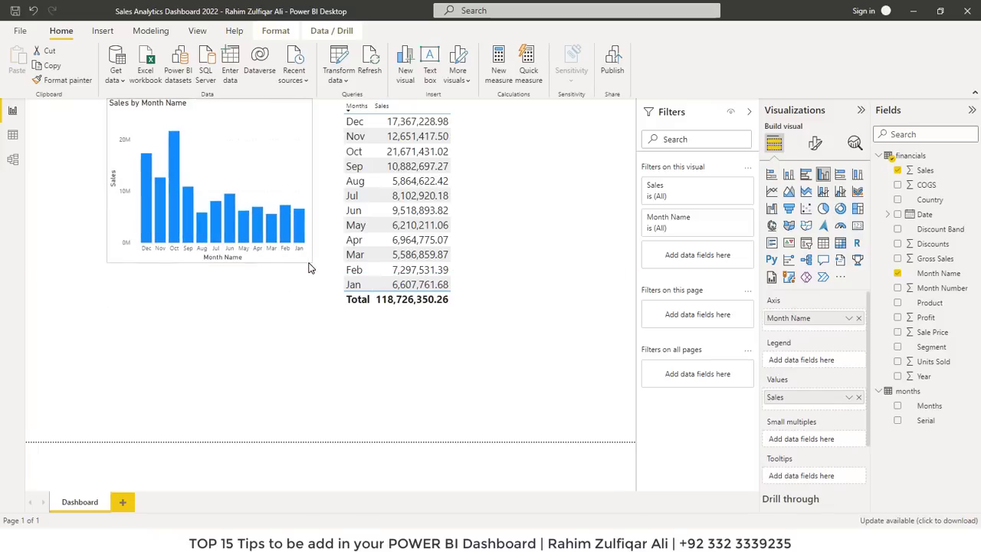
Sort the axis of the Sales by Month Name chart in ascending order
{"action": "left_click", "coordinate": [305, 271]}
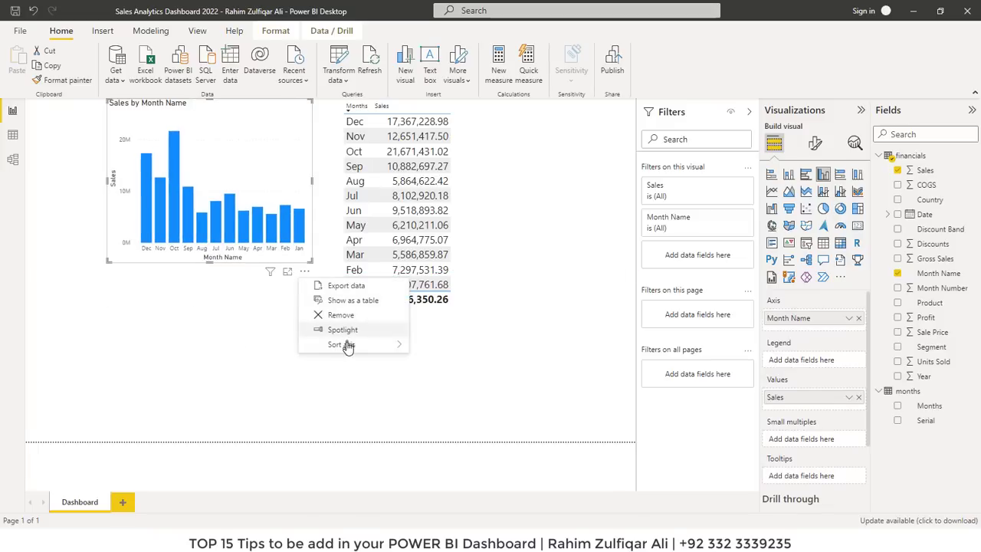
{"action": "mouse_move", "coordinate": [347, 346]}
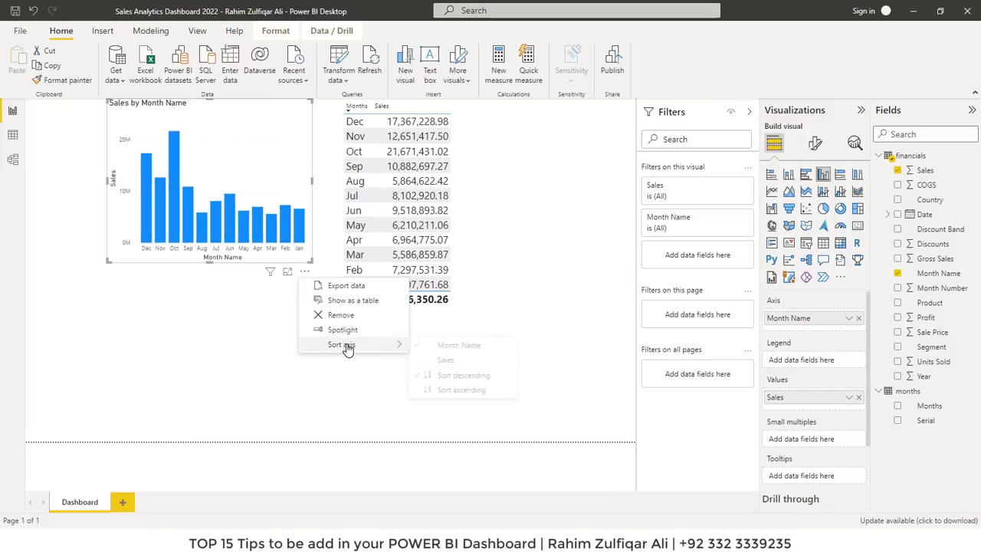
{"action": "left_click", "coordinate": [455, 391]}
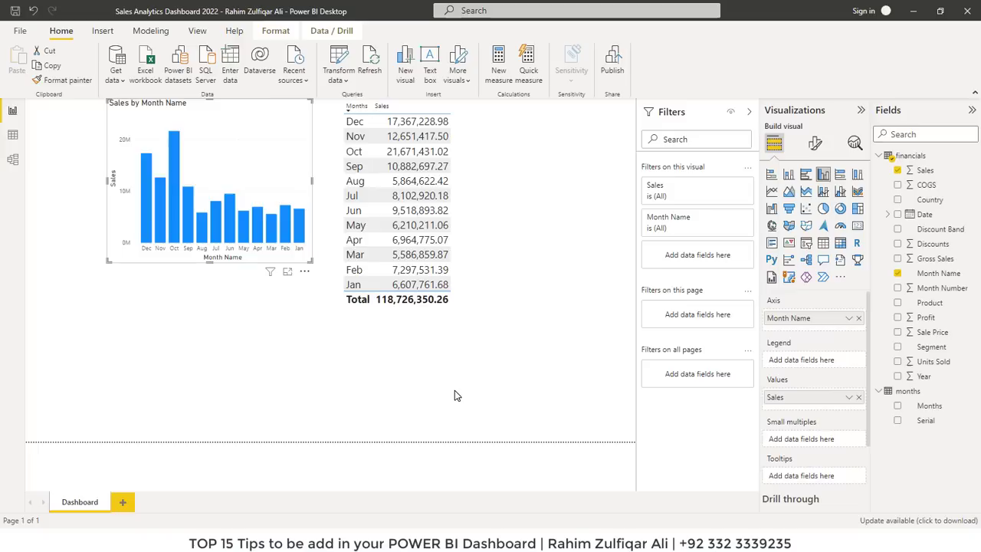
Hide the filters area and add a table of the financials Discount Band field beside the Months and Sales table
{"action": "left_click", "coordinate": [558, 346]}
{"action": "left_click_drag", "start_coordinate": [558, 346], "coordinate": [472, 322]}
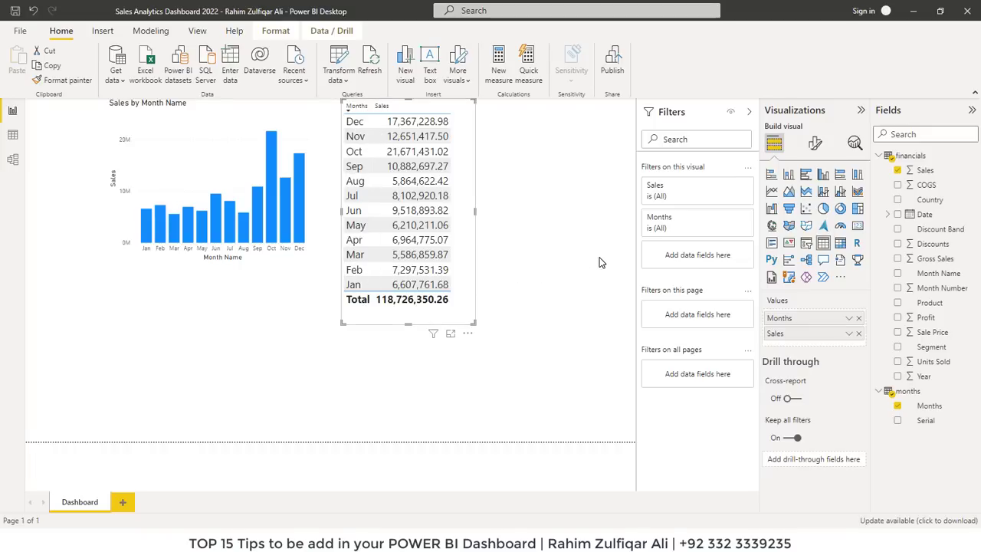
{"action": "left_click", "coordinate": [751, 113]}
{"action": "left_click", "coordinate": [655, 232]}
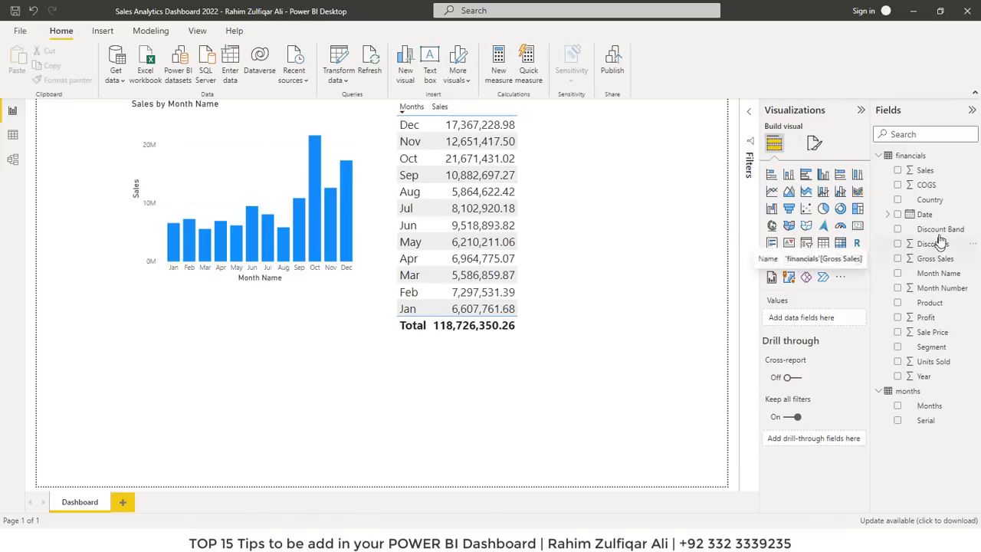
{"action": "left_click_drag", "start_coordinate": [941, 229], "coordinate": [637, 263]}
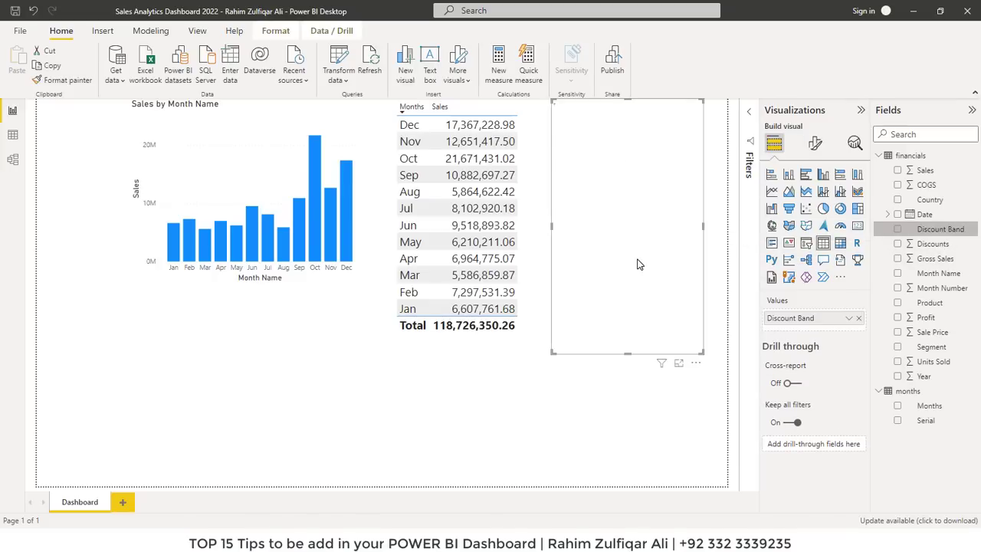
Set the font size of the values in the Discount Band table to 17 pt
{"action": "left_click", "coordinate": [815, 144]}
{"action": "left_click", "coordinate": [808, 278]}
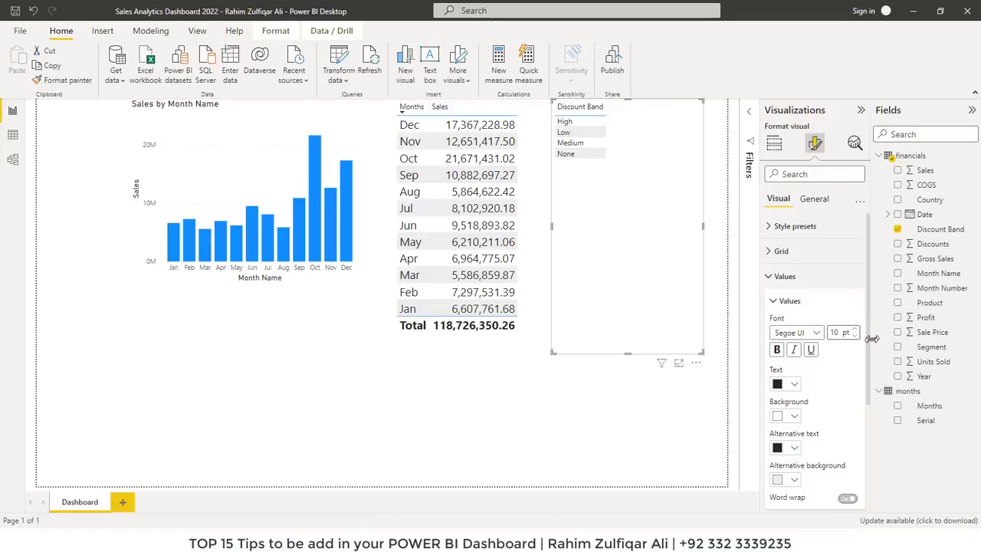
{"action": "left_click", "coordinate": [853, 332]}
{"action": "left_click", "coordinate": [853, 332]}
{"action": "left_click", "coordinate": [853, 331]}
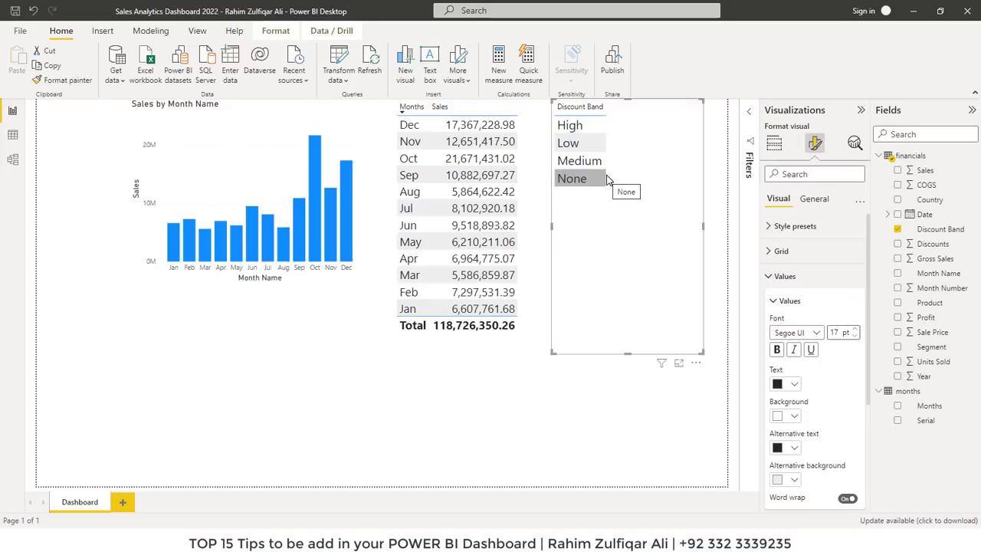
Check which sort-by columns are available for the Discount Band column of the financials data, and return to the report
{"action": "left_click", "coordinate": [12, 135]}
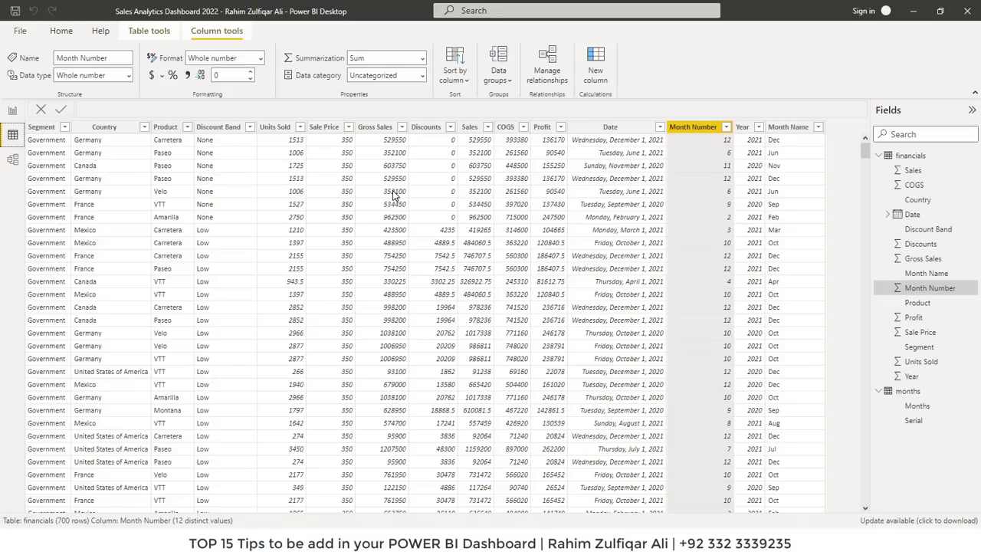
{"action": "left_click", "coordinate": [214, 127]}
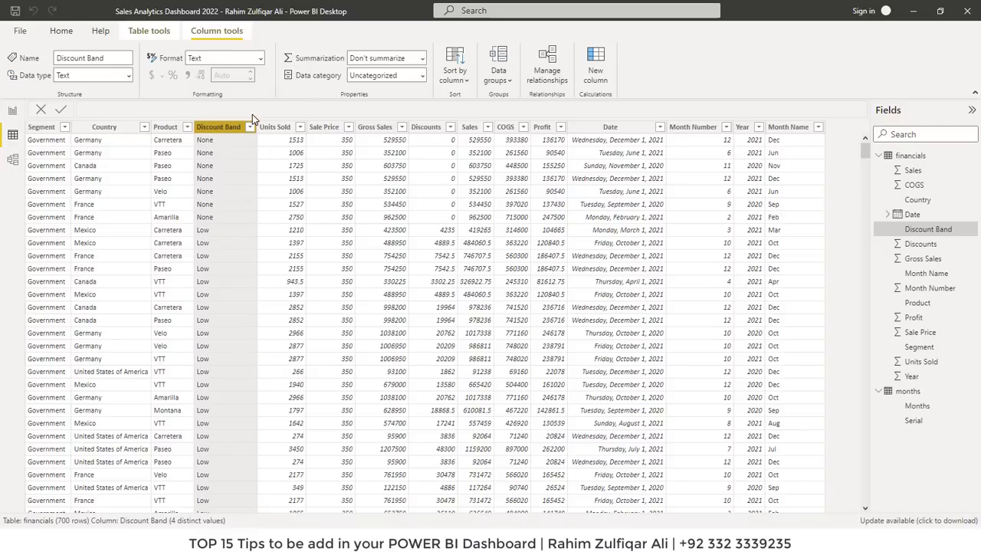
{"action": "left_click", "coordinate": [463, 75]}
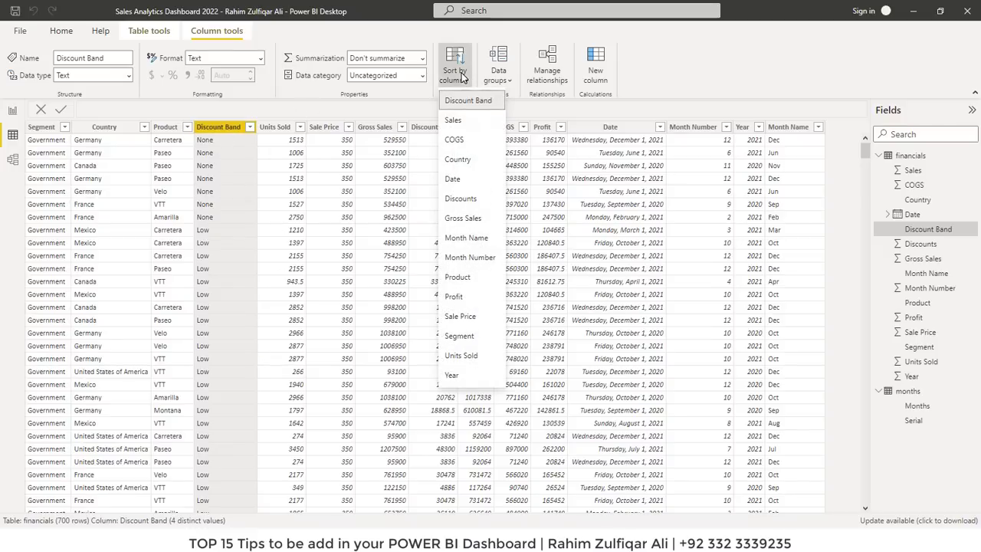
{"action": "left_click", "coordinate": [454, 65]}
{"action": "left_click", "coordinate": [12, 110]}
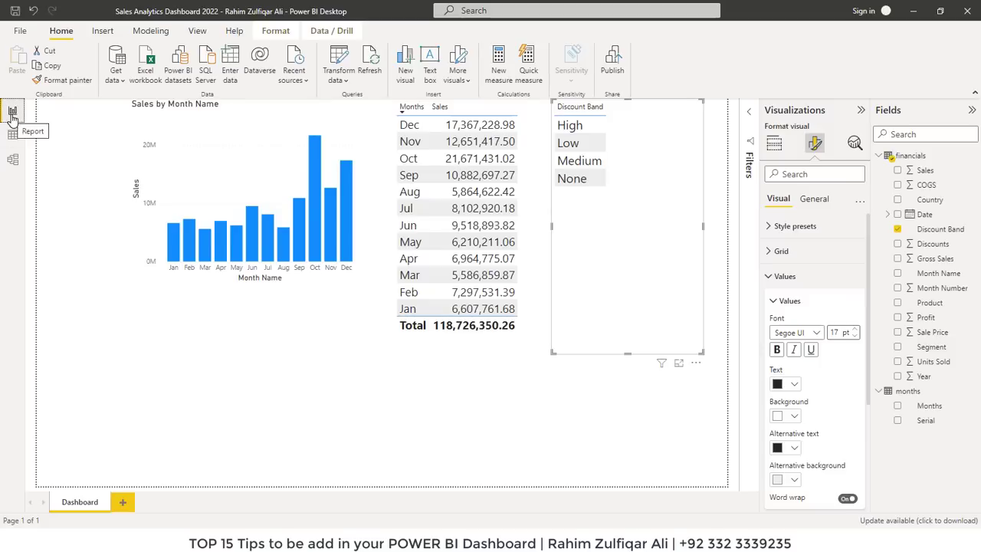
Load the DiscountBand1 table from the Sales Dataset Sample Excel workbook that has the author's name in its file name
{"action": "left_click", "coordinate": [116, 77]}
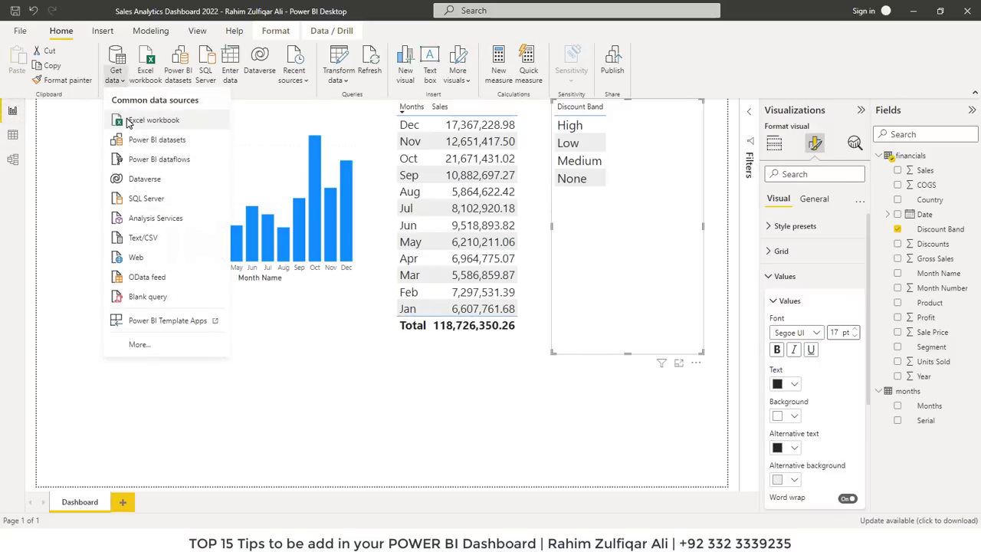
{"action": "left_click", "coordinate": [370, 159]}
{"action": "left_click", "coordinate": [202, 90]}
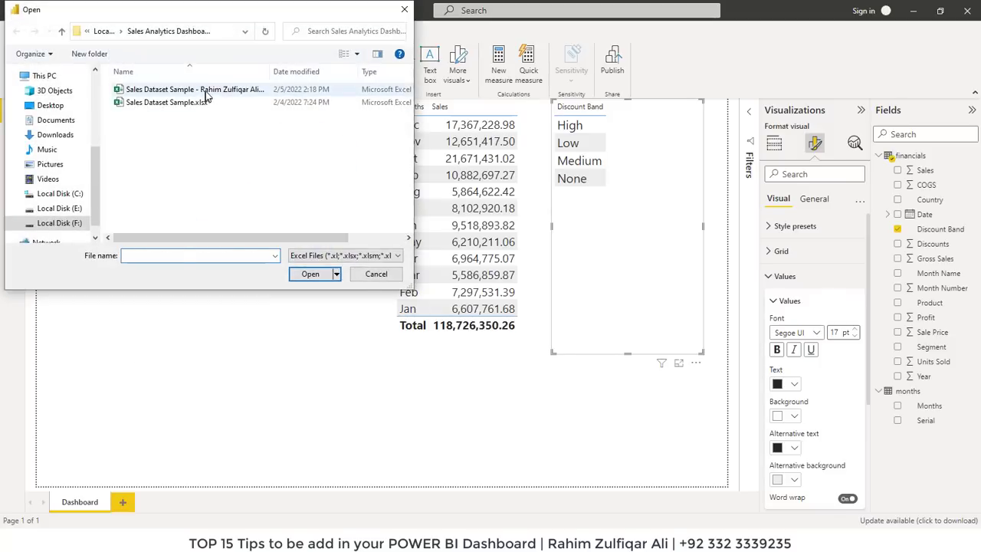
{"action": "left_click", "coordinate": [307, 274]}
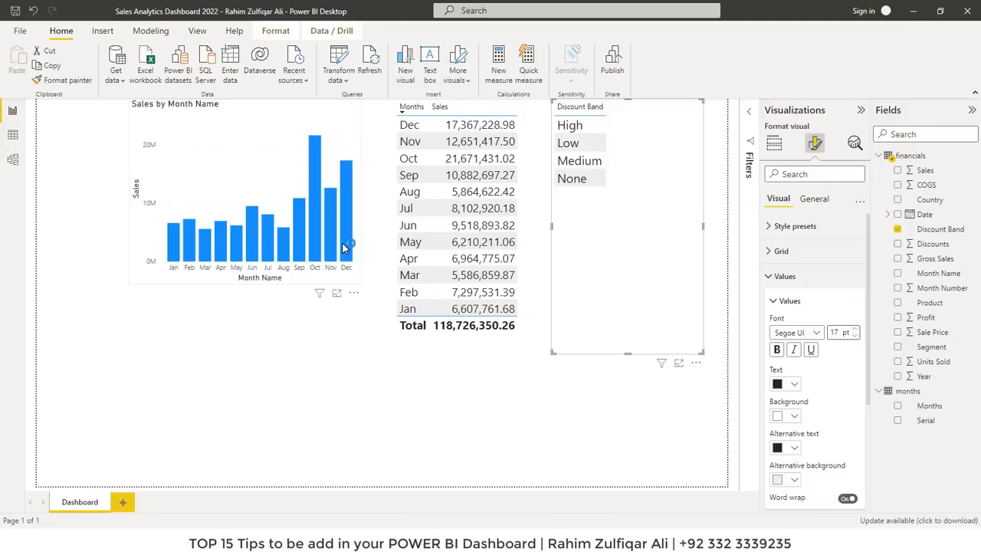
{"action": "mouse_move", "coordinate": [342, 242]}
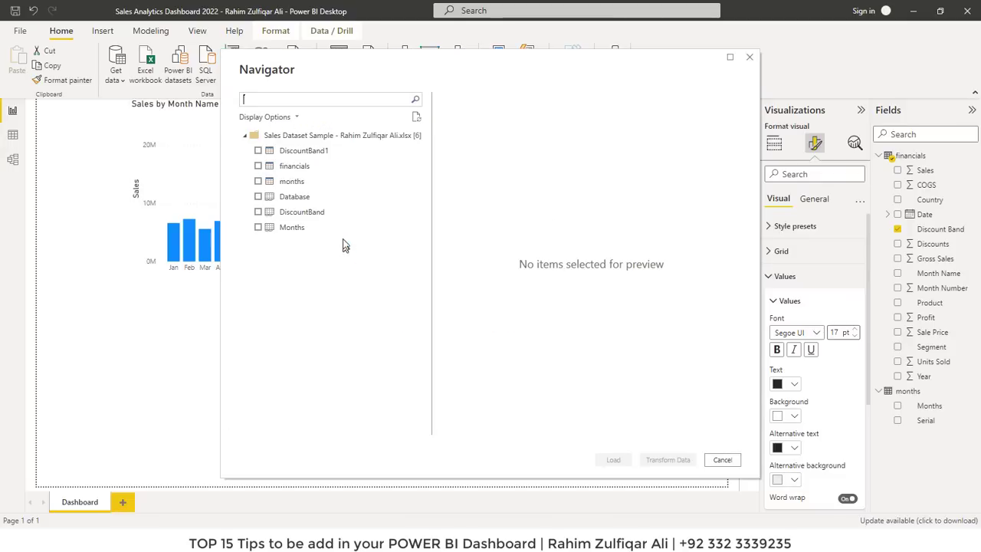
{"action": "left_click", "coordinate": [277, 152]}
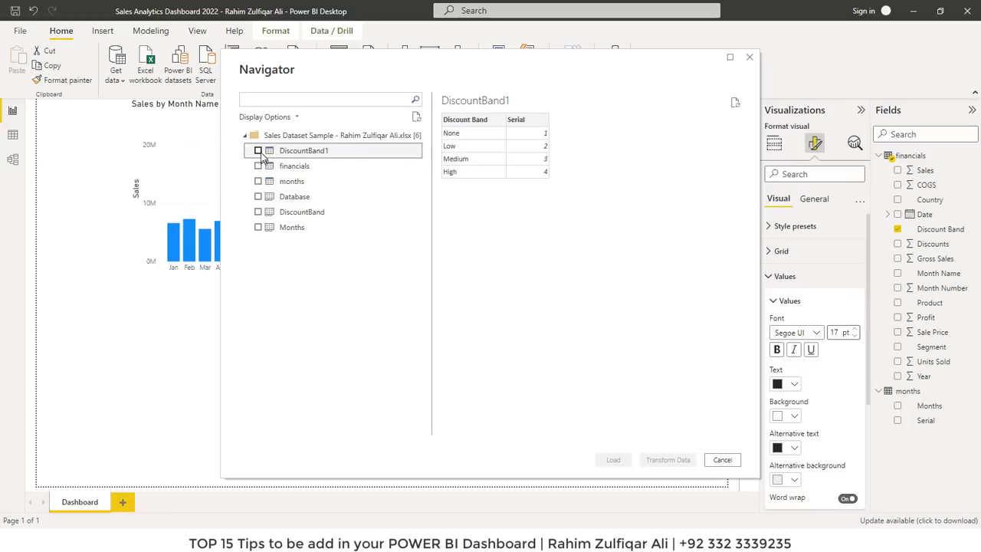
{"action": "left_click", "coordinate": [258, 151]}
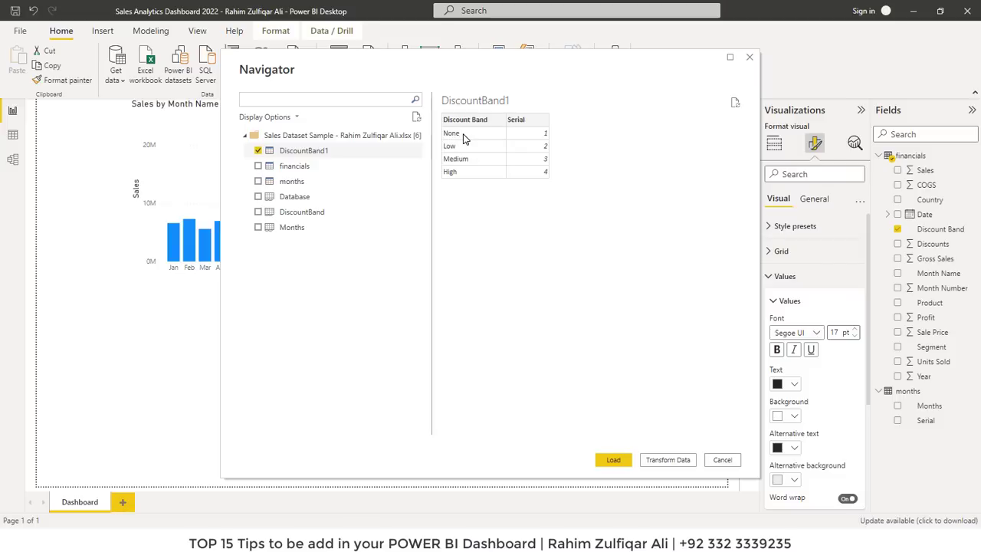
{"action": "left_click", "coordinate": [613, 459]}
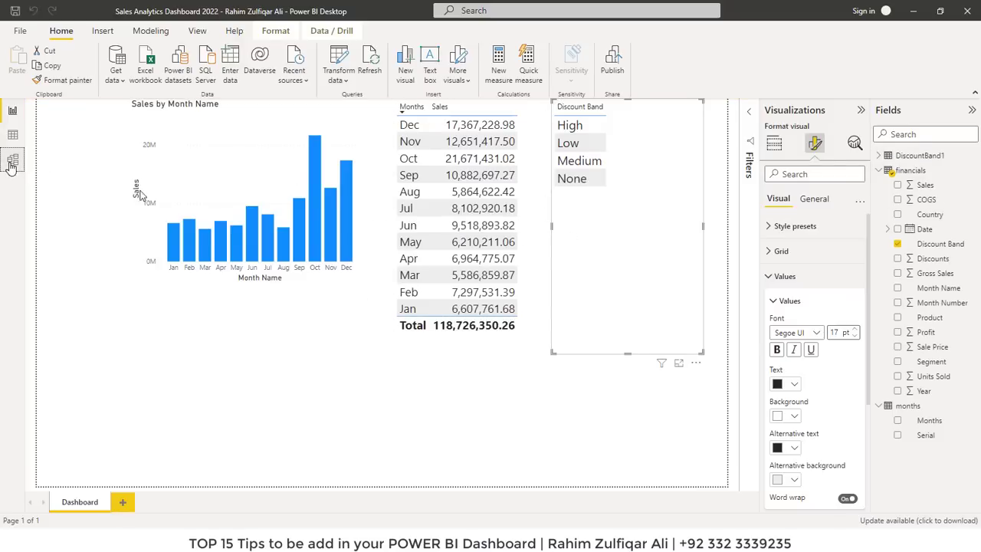
Place the DiscountBand1 table below the months table in the model and examine the relationship between the two
{"action": "left_click", "coordinate": [12, 161]}
{"action": "left_click_drag", "start_coordinate": [606, 161], "coordinate": [416, 285]}
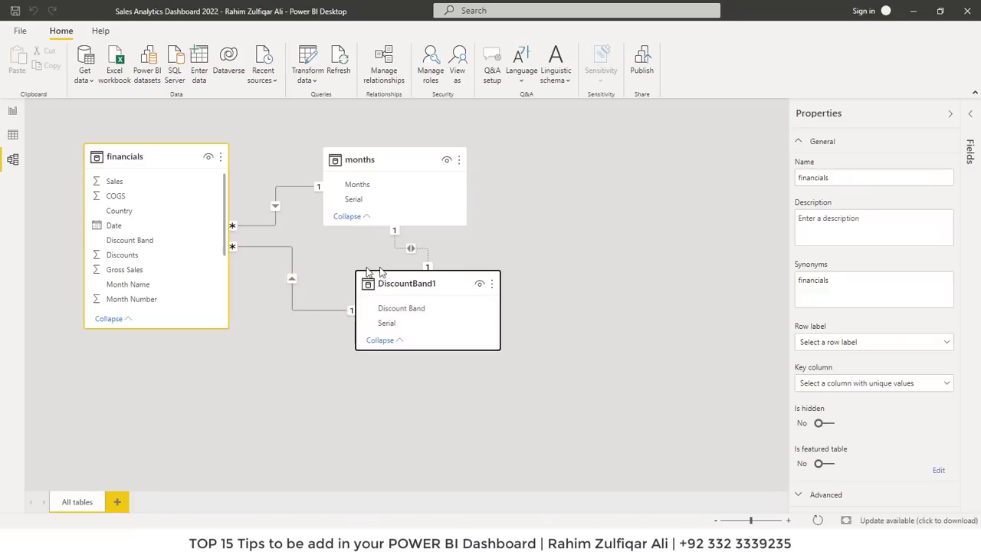
{"action": "right_click", "coordinate": [425, 253]}
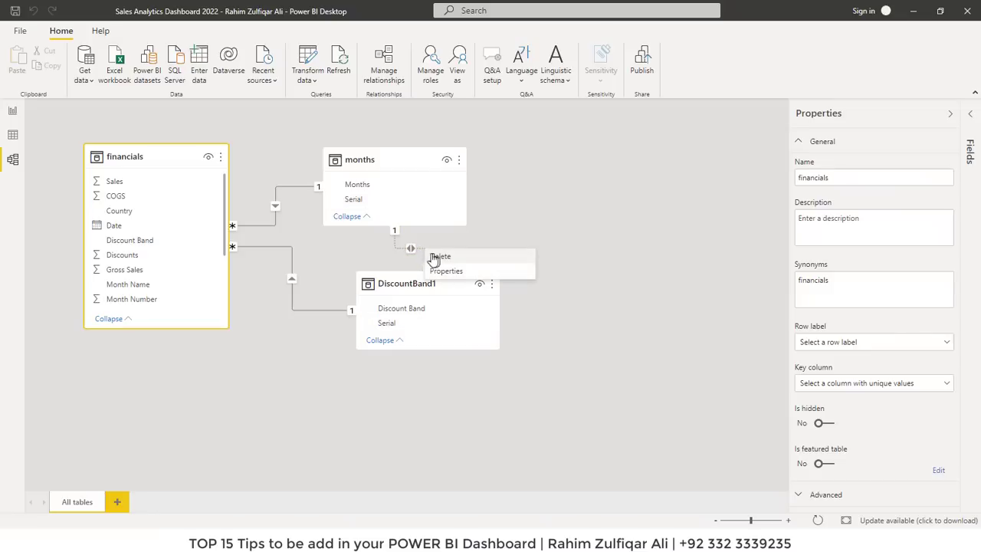
{"action": "left_click", "coordinate": [417, 254]}
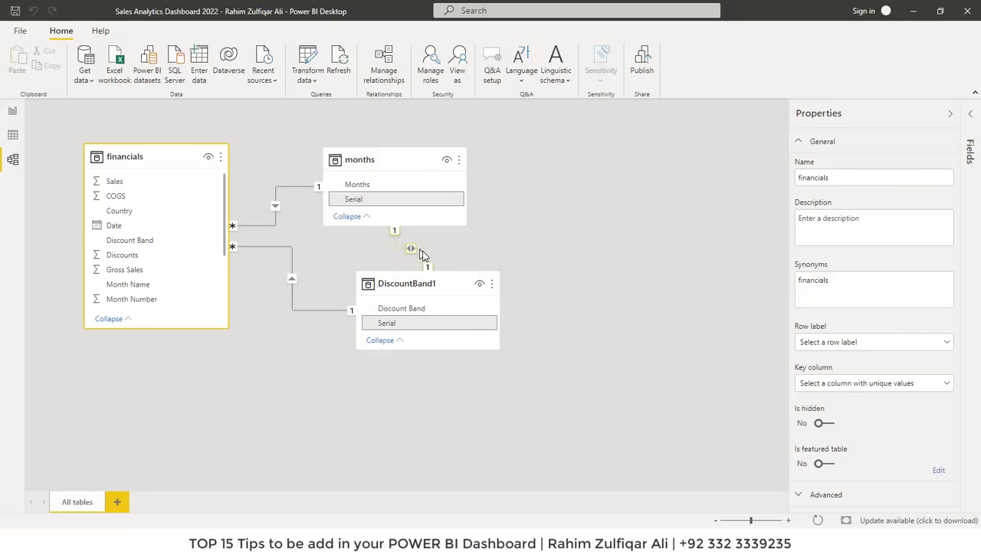
{"action": "left_click", "coordinate": [448, 250]}
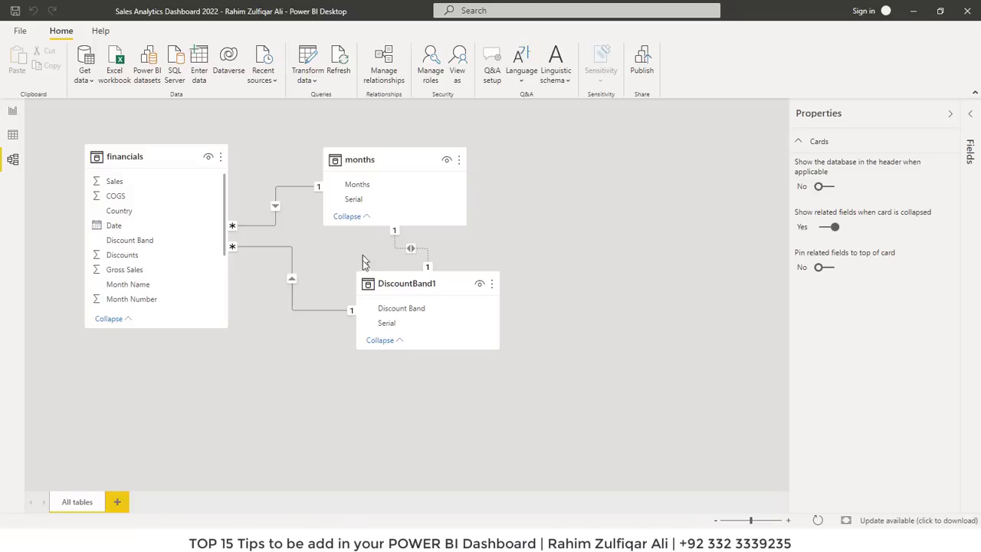
{"action": "right_click", "coordinate": [420, 253]}
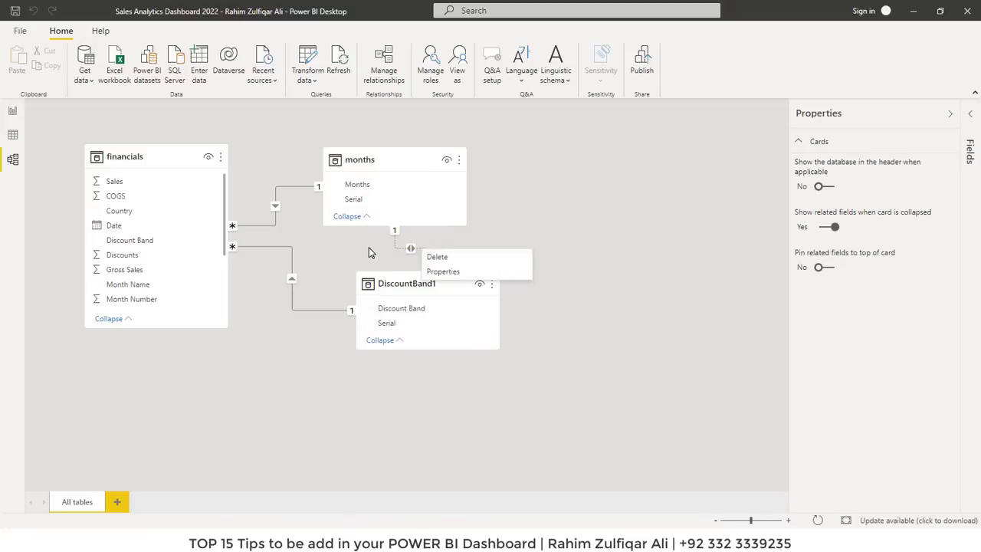
{"action": "key", "text": "Escape"}
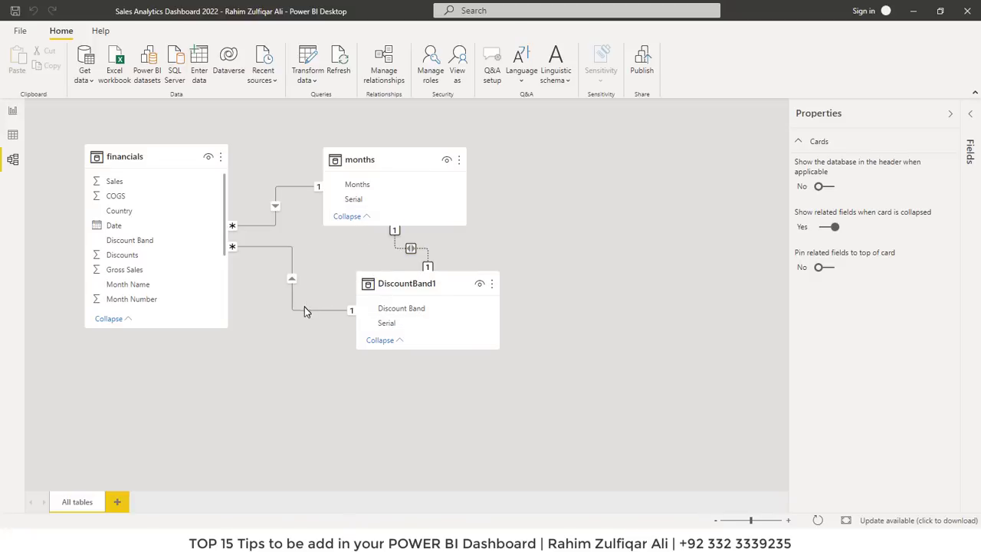
Set the Discount Band column of the DiscountBand1 table to sort by Serial
{"action": "left_click", "coordinate": [12, 112]}
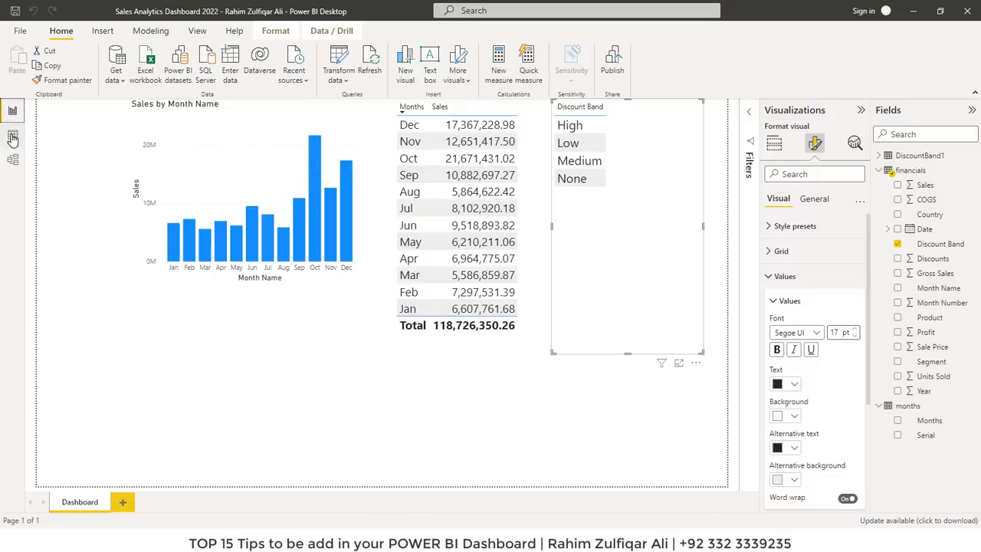
{"action": "left_click", "coordinate": [13, 136]}
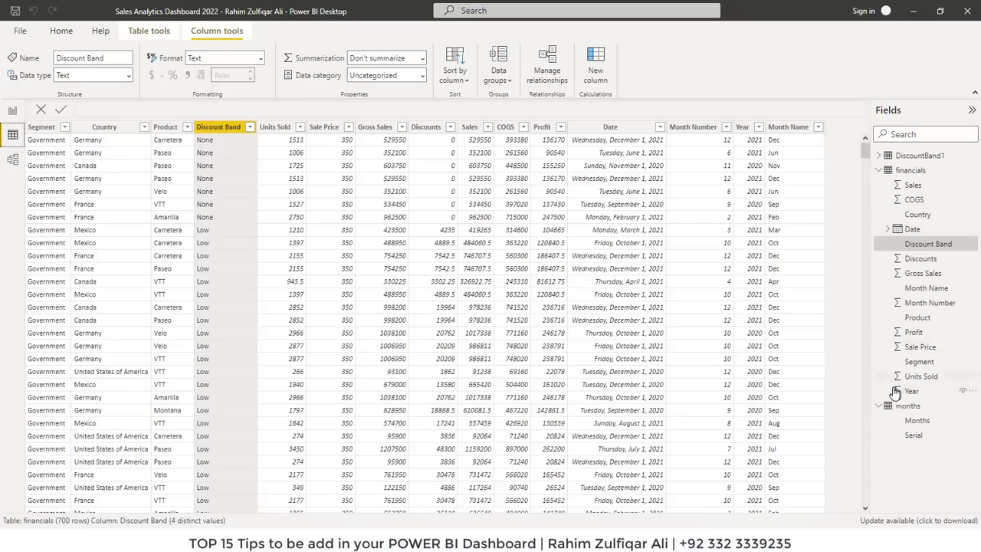
{"action": "left_click", "coordinate": [920, 154]}
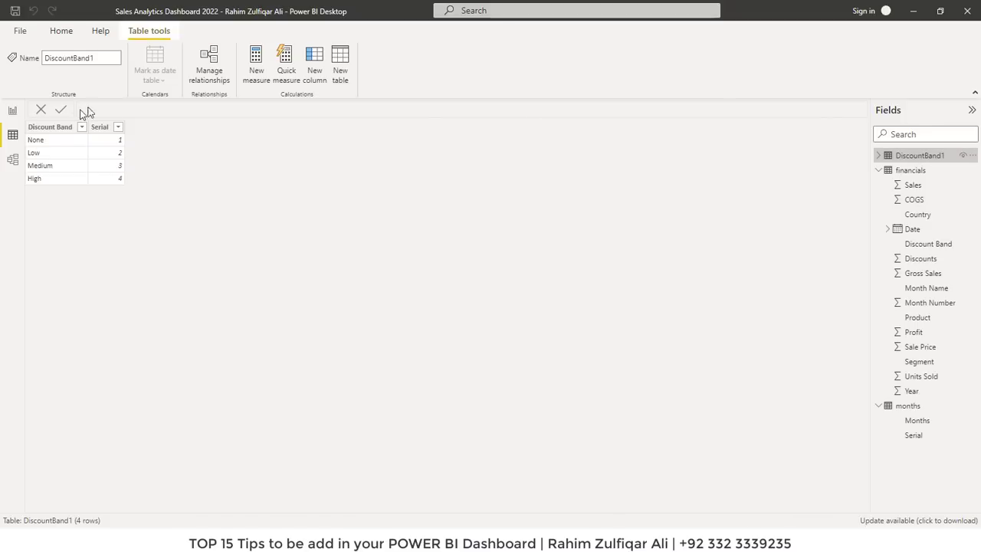
{"action": "left_click", "coordinate": [52, 129]}
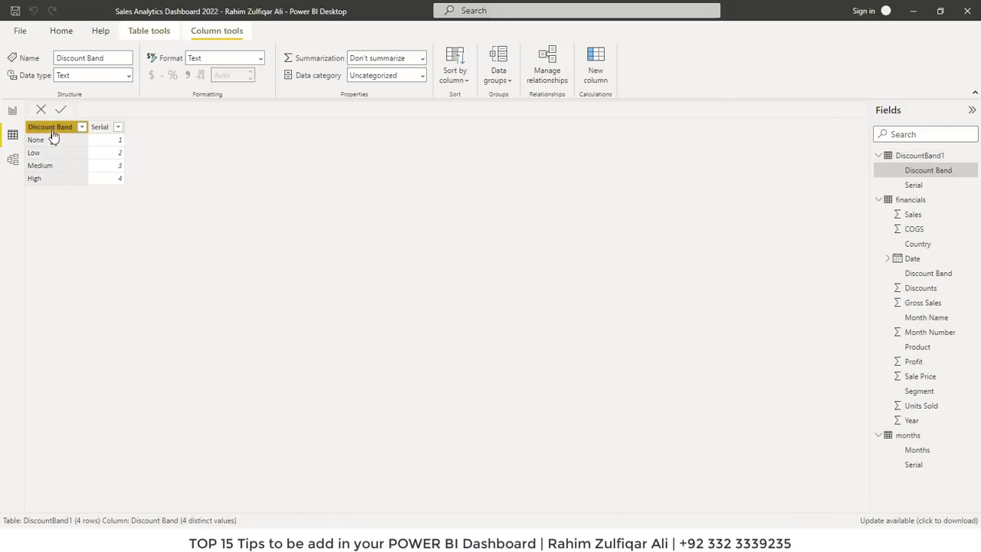
{"action": "left_click", "coordinate": [454, 77]}
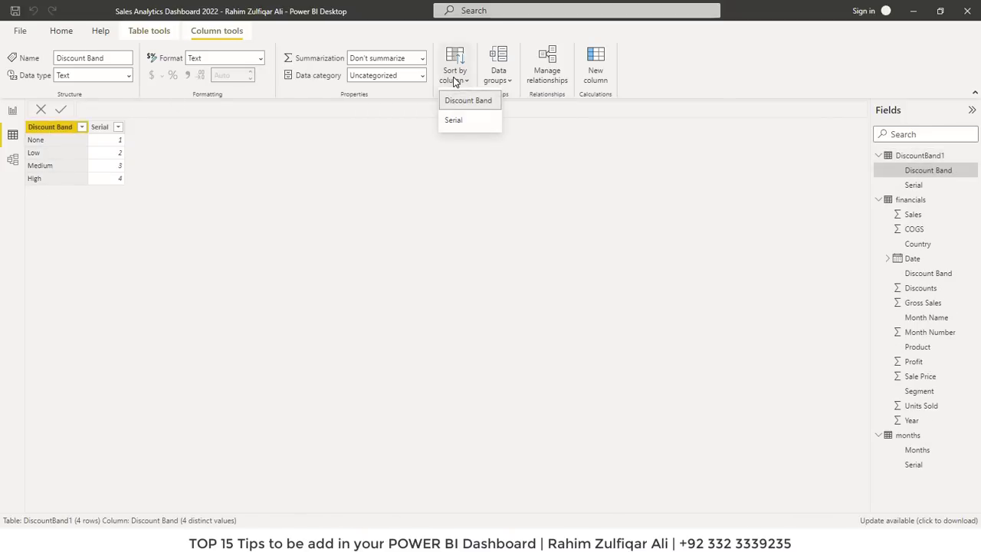
{"action": "left_click", "coordinate": [453, 121]}
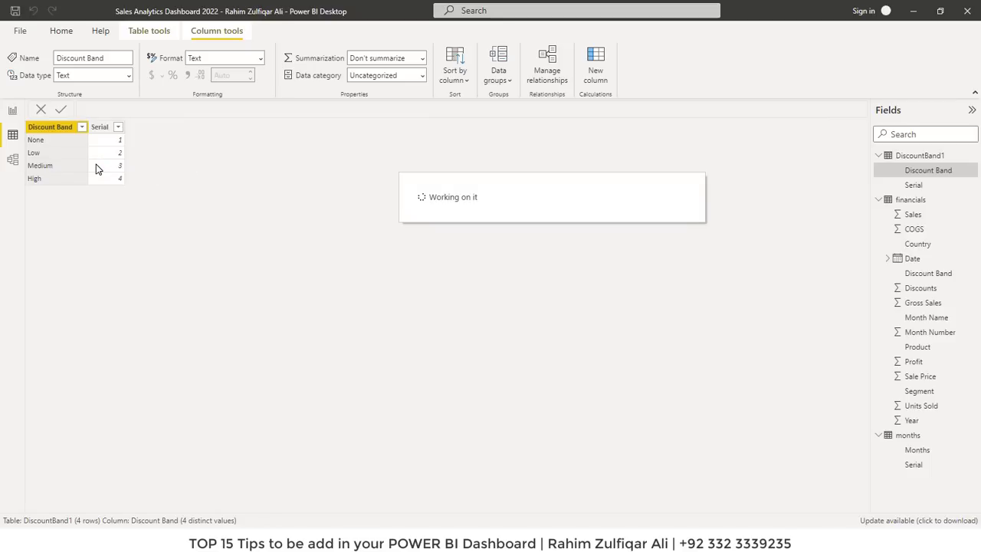
Sort the report's Discount Band table in descending order
{"action": "left_click", "coordinate": [9, 111]}
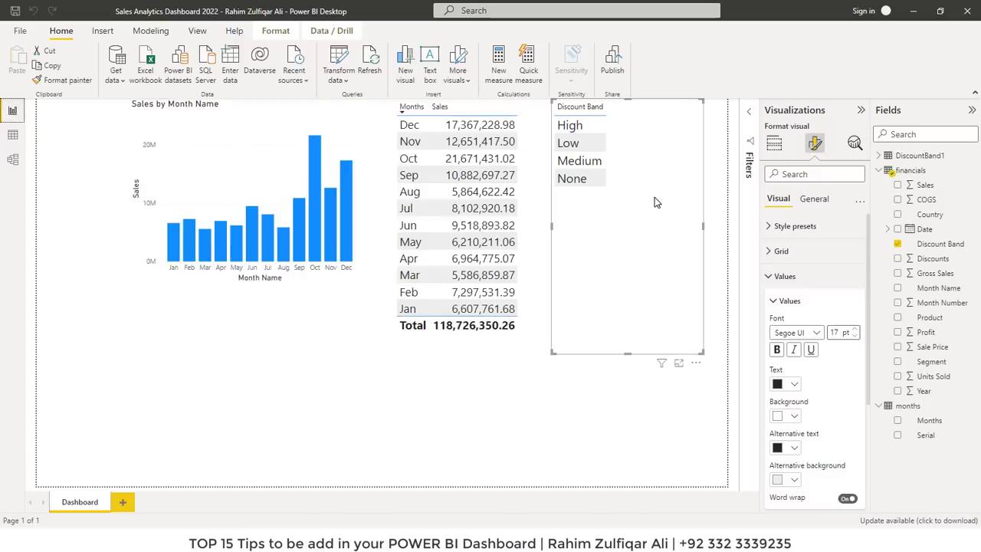
{"action": "left_click", "coordinate": [695, 363]}
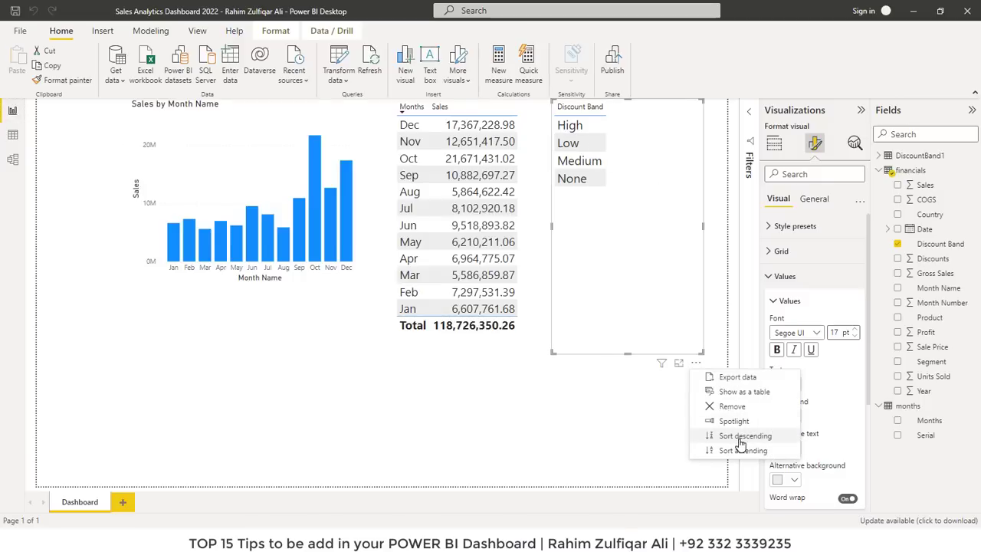
{"action": "left_click", "coordinate": [743, 436]}
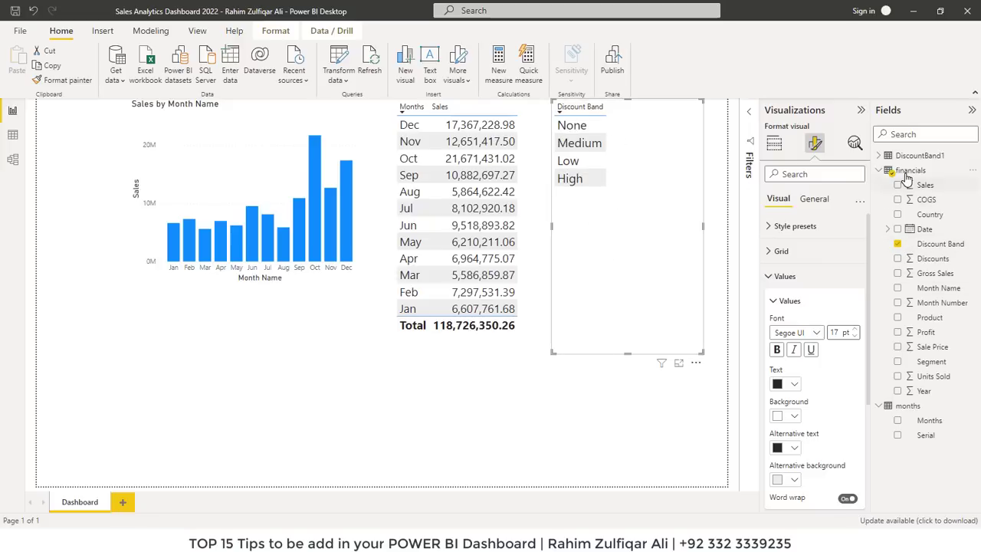
Replace the financials Discount Band field in the table visual with Discount Band from the DiscountBand1 table
{"action": "left_click", "coordinate": [898, 244]}
{"action": "left_click", "coordinate": [879, 155]}
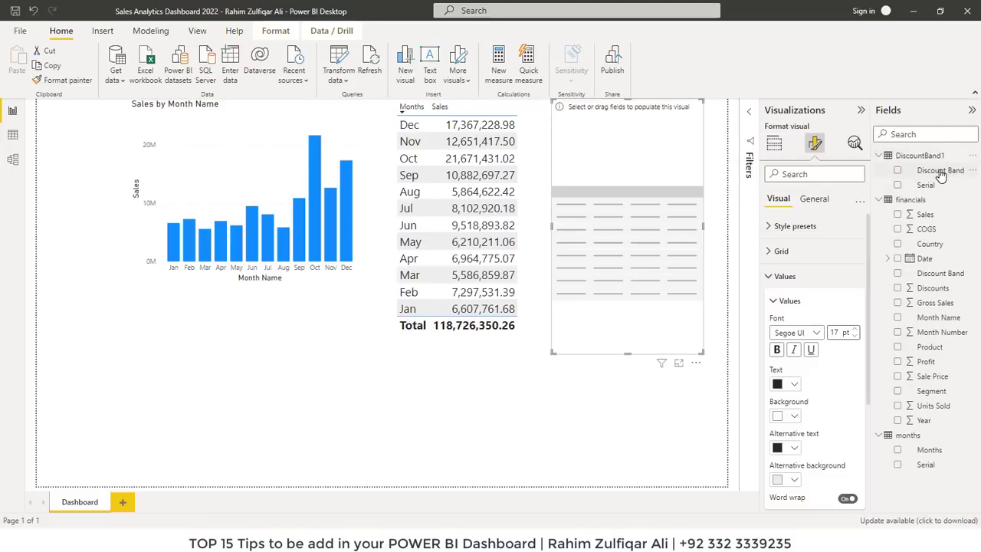
{"action": "left_click_drag", "start_coordinate": [940, 171], "coordinate": [650, 170]}
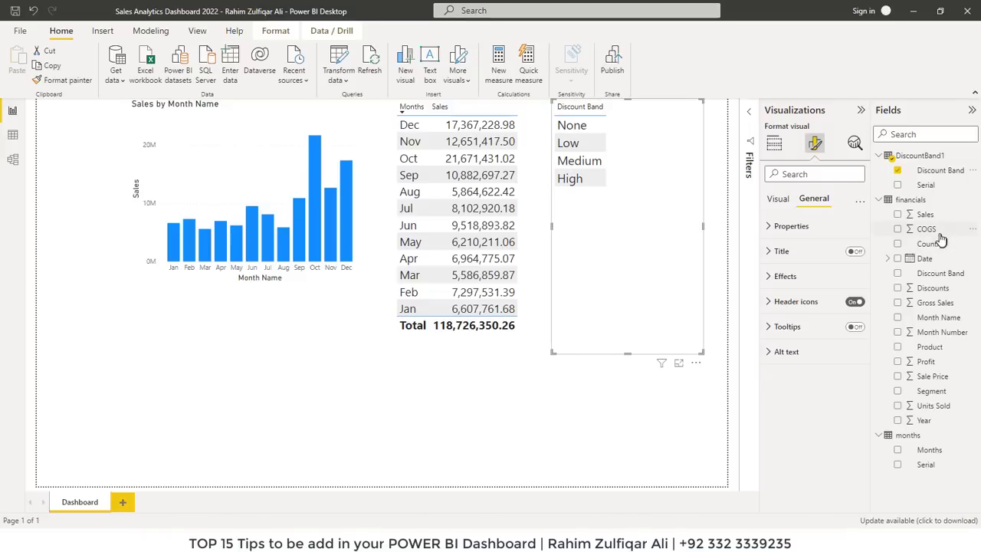
Add the COGS field to the Discount Band table and remove it again
{"action": "left_click_drag", "start_coordinate": [940, 236], "coordinate": [652, 151]}
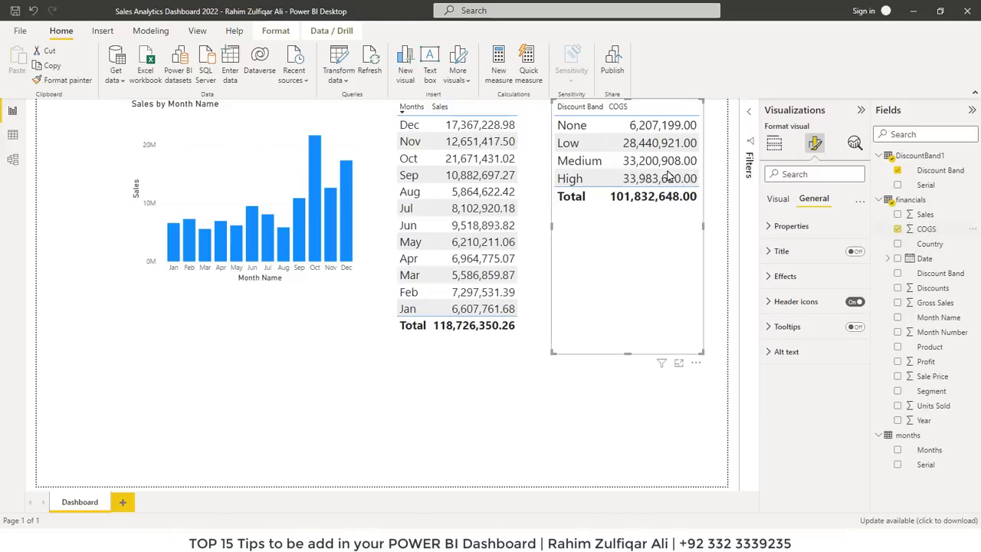
{"action": "left_click", "coordinate": [898, 229]}
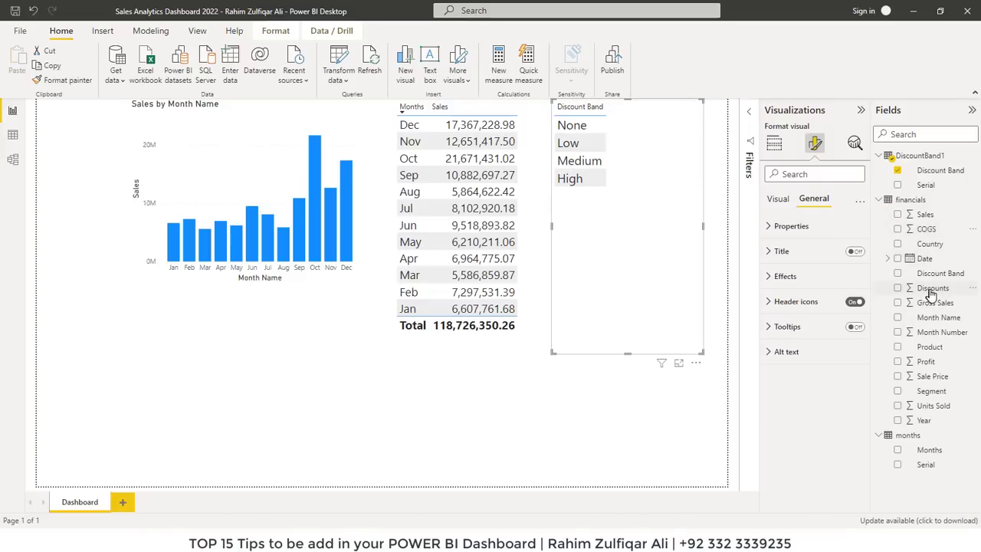
Add the Discounts field from the financials table to the Discount Band table visual
{"action": "left_click_drag", "start_coordinate": [932, 293], "coordinate": [686, 184]}
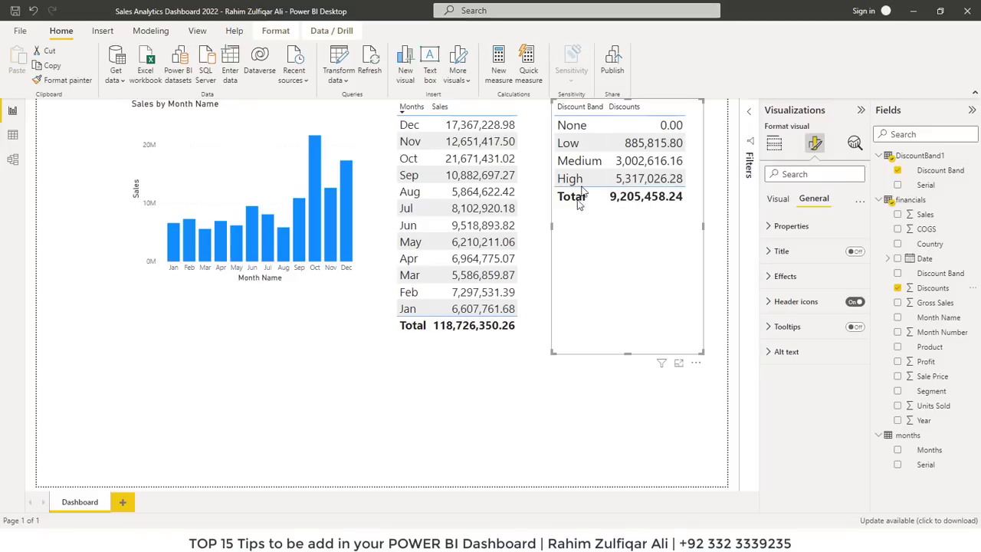
{"action": "left_click", "coordinate": [580, 113]}
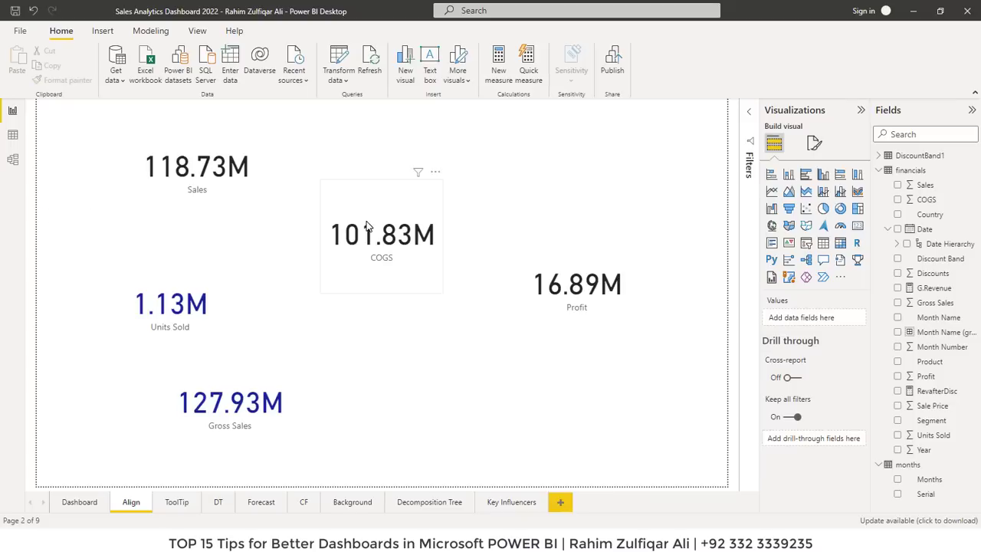
Align the Sales, COGS and Profit cards to their middle and distribute them horizontally
{"action": "left_click", "coordinate": [206, 180]}
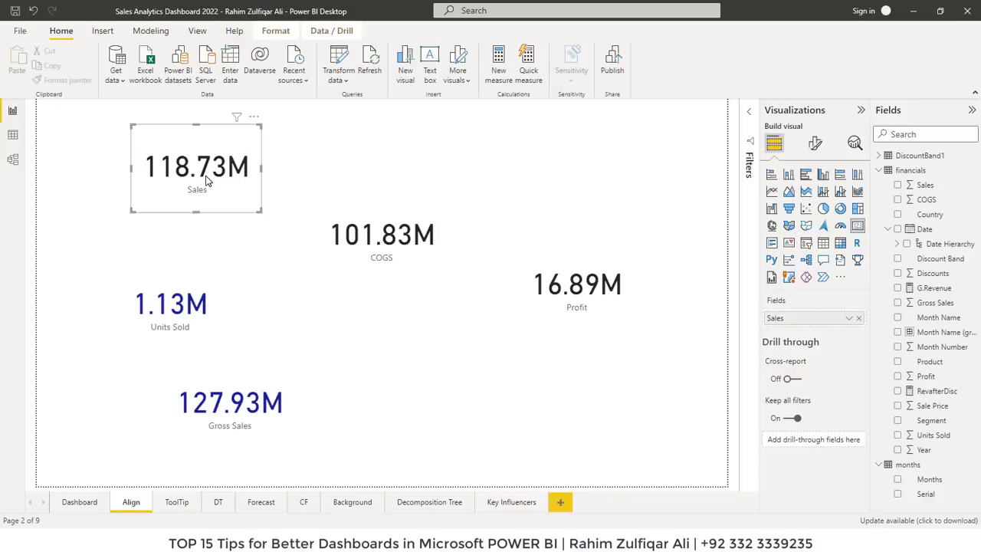
{"action": "left_click", "coordinate": [406, 266], "text": "ctrl"}
{"action": "left_click", "coordinate": [605, 295], "text": "ctrl"}
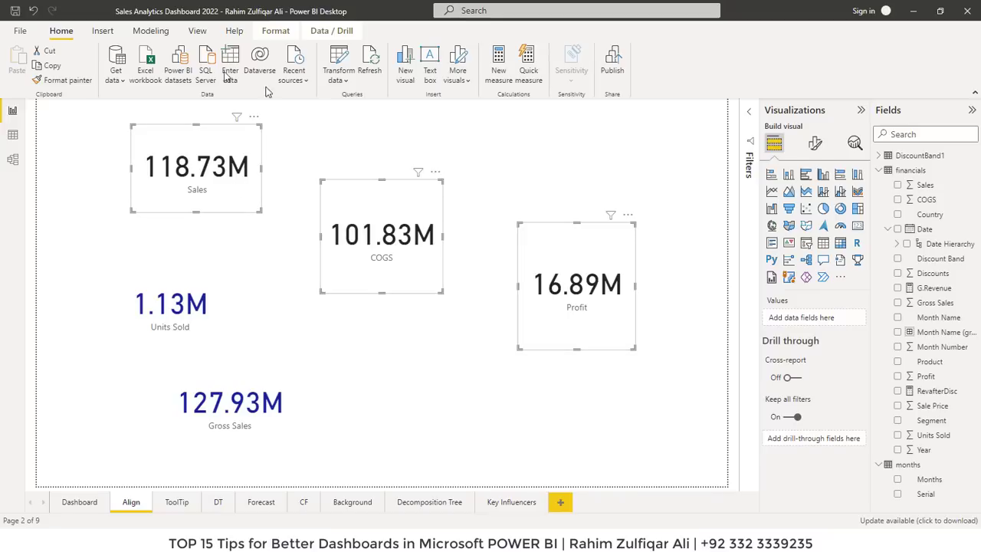
{"action": "left_click", "coordinate": [285, 37]}
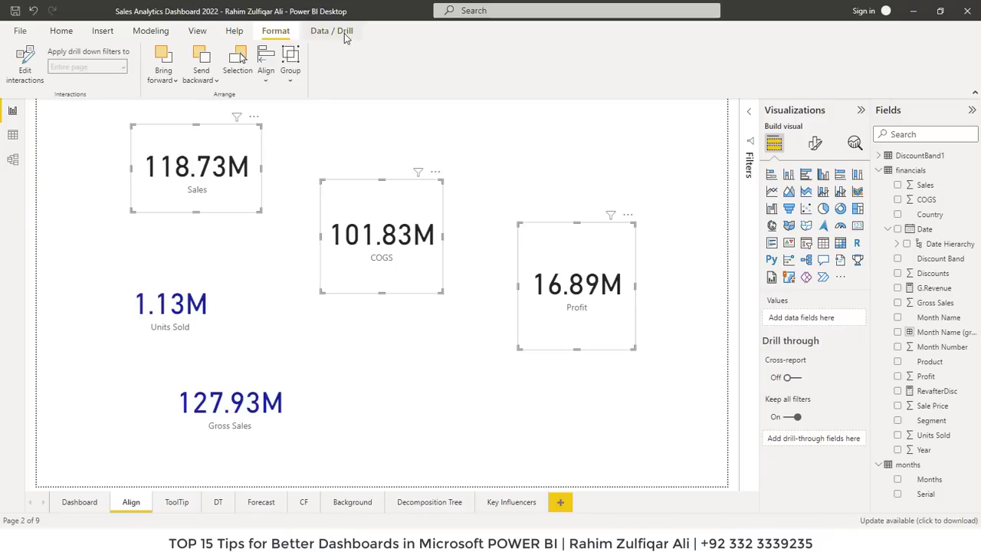
{"action": "left_click", "coordinate": [266, 73]}
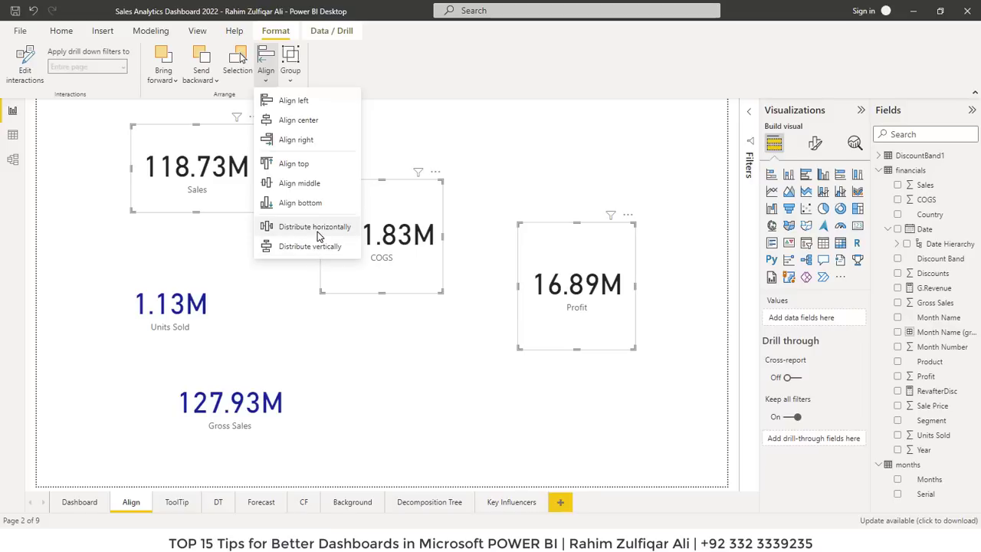
{"action": "left_click", "coordinate": [305, 183]}
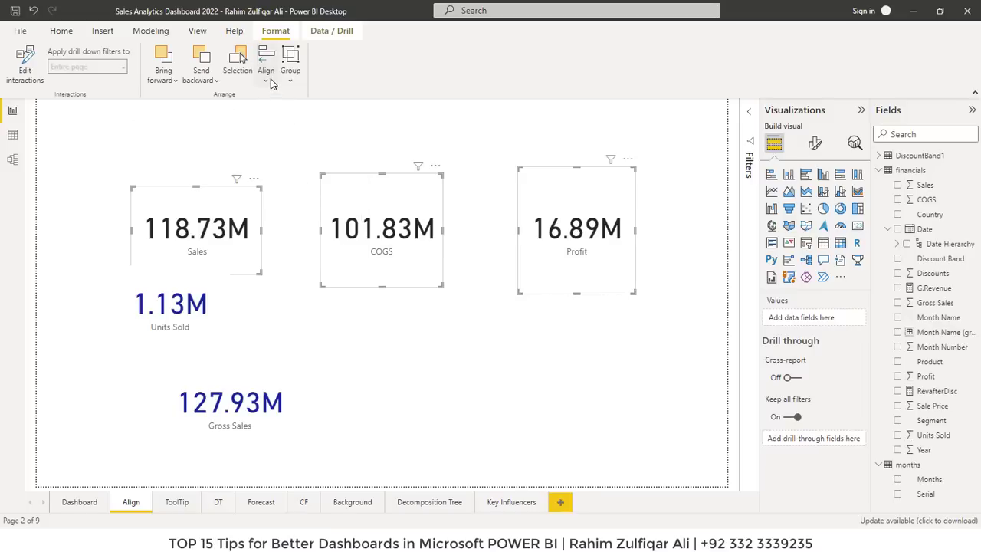
{"action": "left_click", "coordinate": [266, 71]}
{"action": "left_click", "coordinate": [296, 226]}
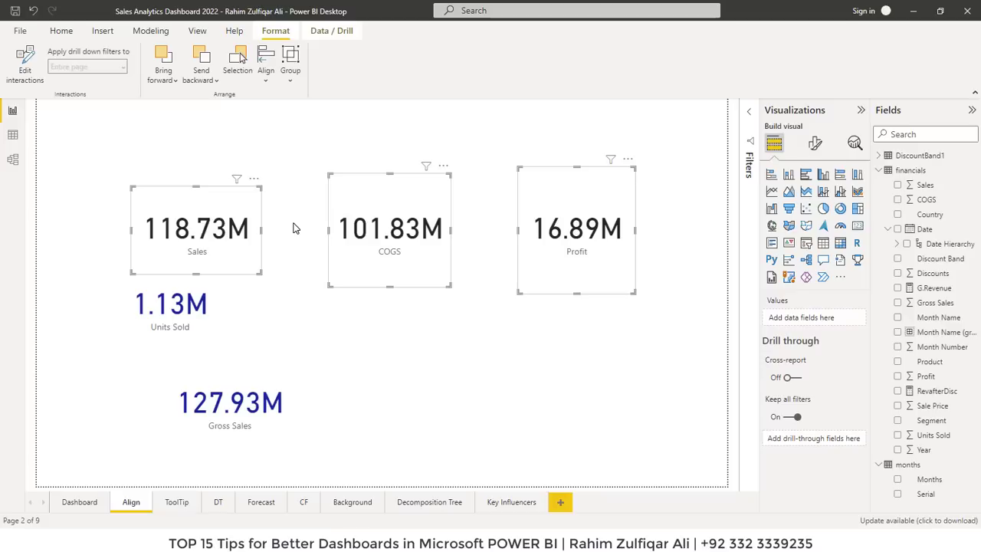
Move the COGS card up slightly so its upper edge lines up with the Profit card's
{"action": "left_click", "coordinate": [484, 287]}
{"action": "left_click", "coordinate": [417, 253]}
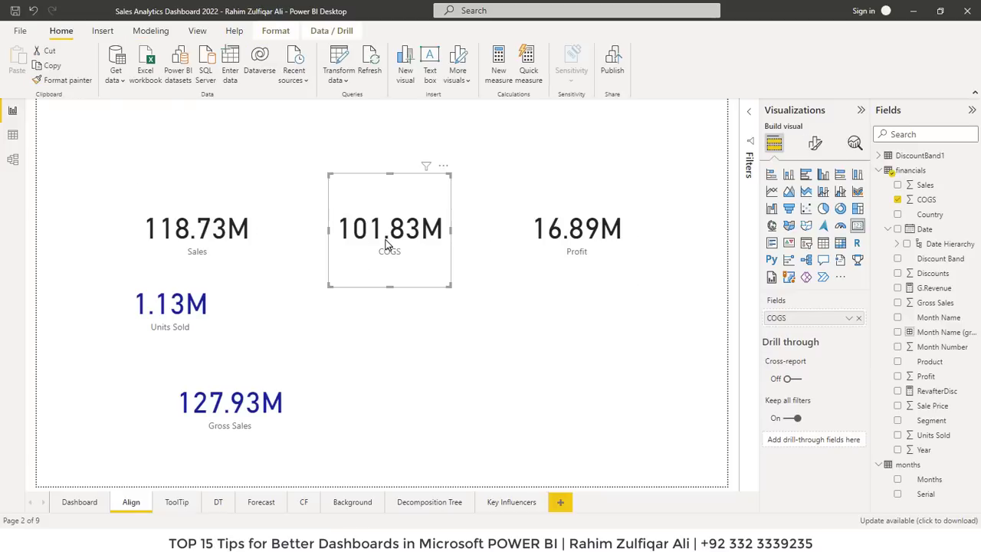
{"action": "mouse_move", "coordinate": [387, 243]}
{"action": "left_mouse_down"}
{"action": "mouse_move", "coordinate": [381, 208]}
{"action": "mouse_move", "coordinate": [379, 219]}
{"action": "mouse_move", "coordinate": [406, 235]}
{"action": "mouse_move", "coordinate": [337, 240]}
{"action": "mouse_move", "coordinate": [390, 220]}
{"action": "mouse_move", "coordinate": [386, 239]}
{"action": "left_mouse_up"}
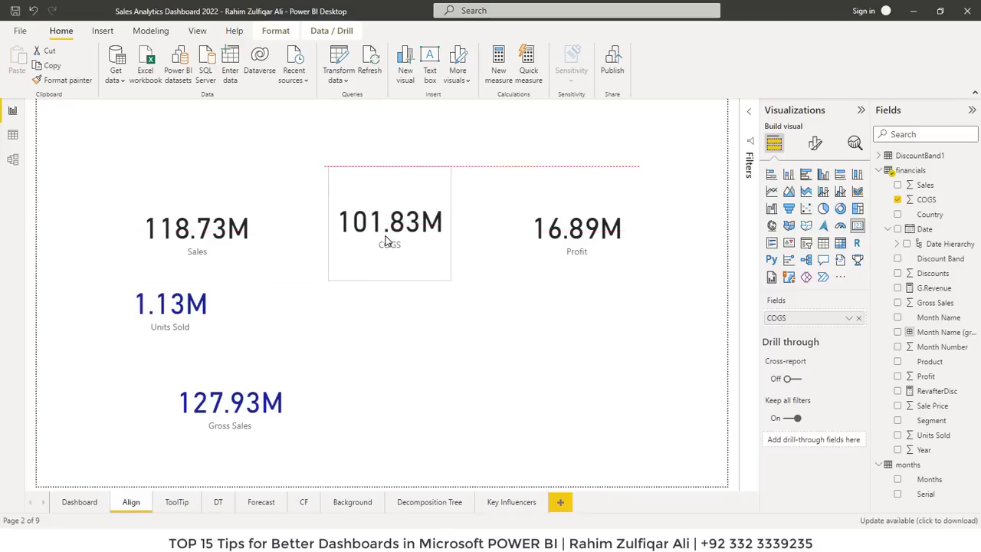
Align the Units Sold and Gross Sales cards to their center
{"action": "left_click", "coordinate": [227, 303]}
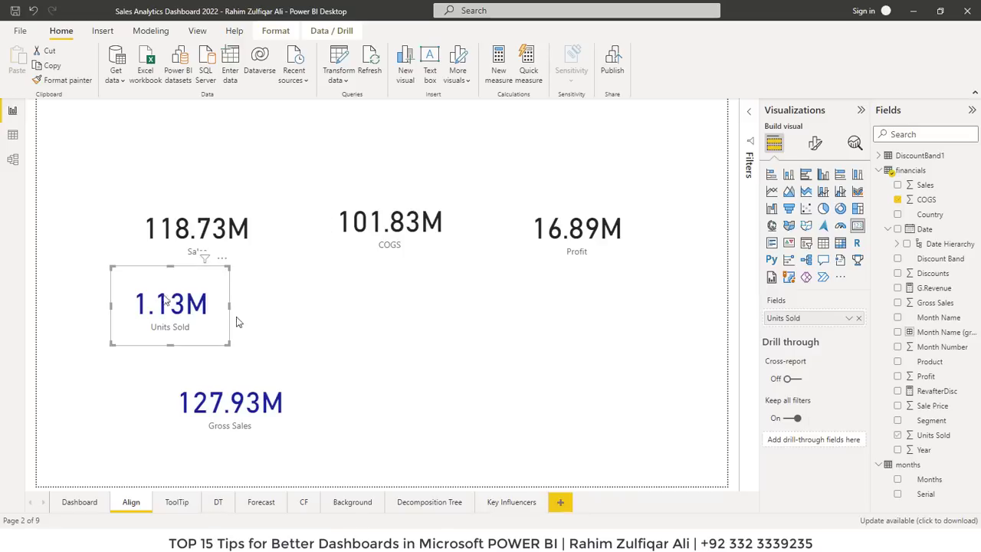
{"action": "left_click", "coordinate": [228, 385], "text": "ctrl"}
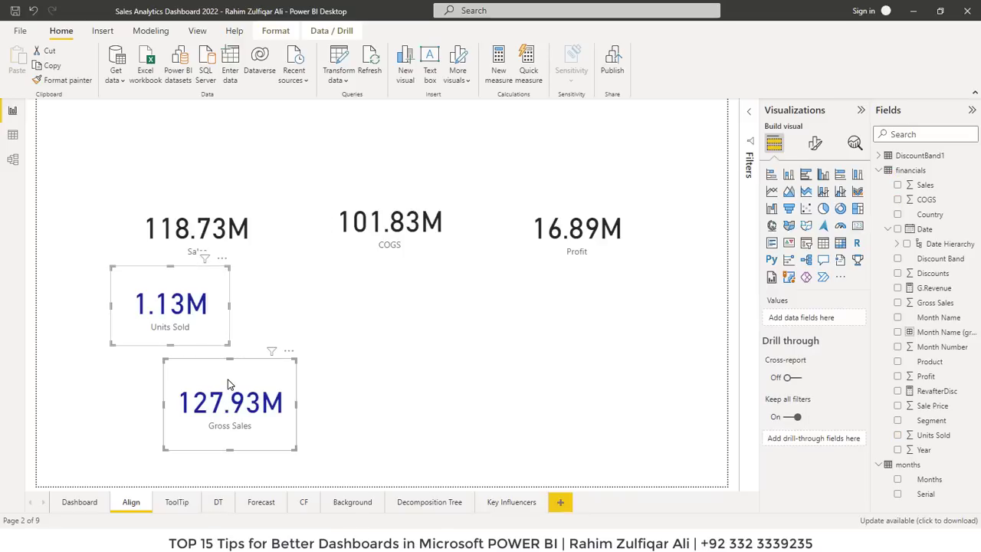
{"action": "left_click", "coordinate": [282, 34]}
{"action": "left_click", "coordinate": [268, 73]}
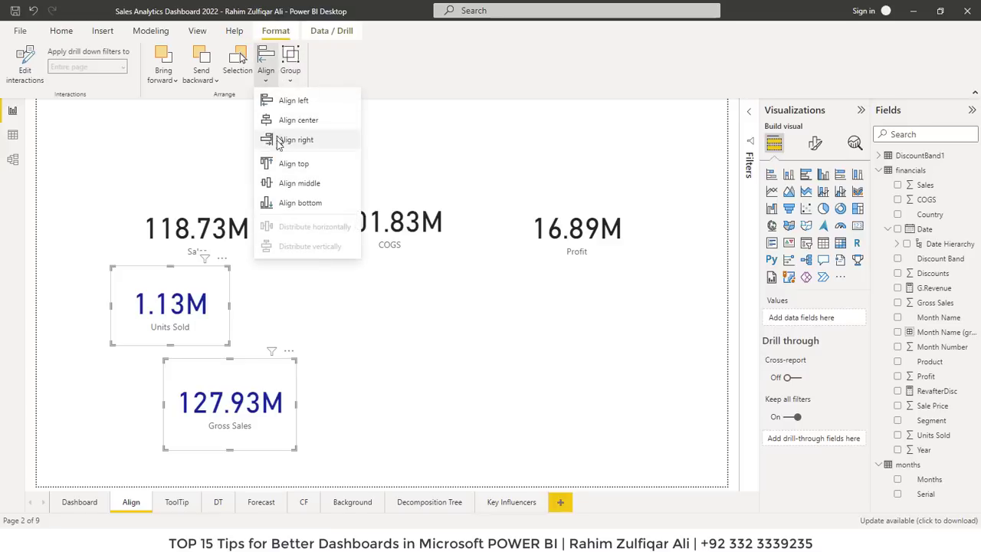
{"action": "left_click", "coordinate": [299, 119]}
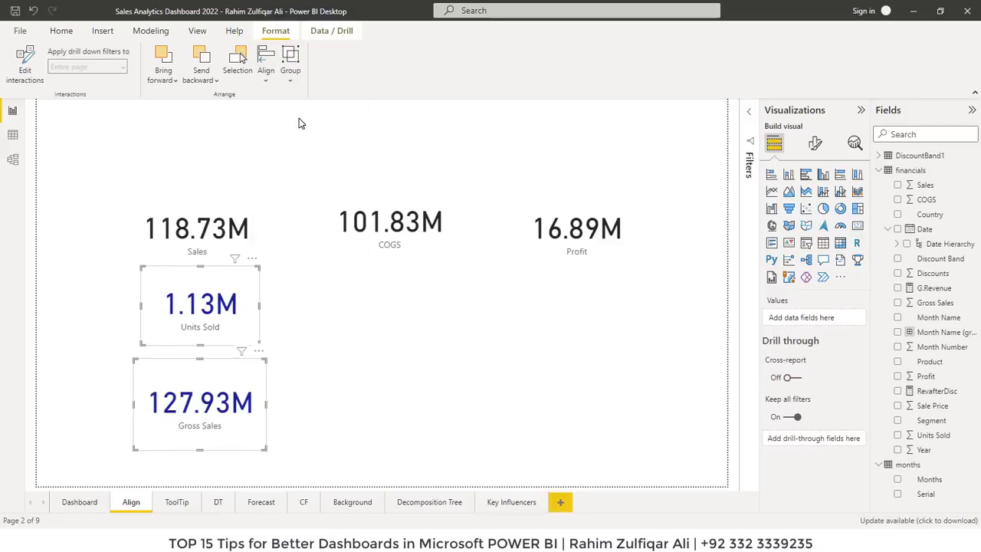
{"action": "left_click", "coordinate": [270, 74]}
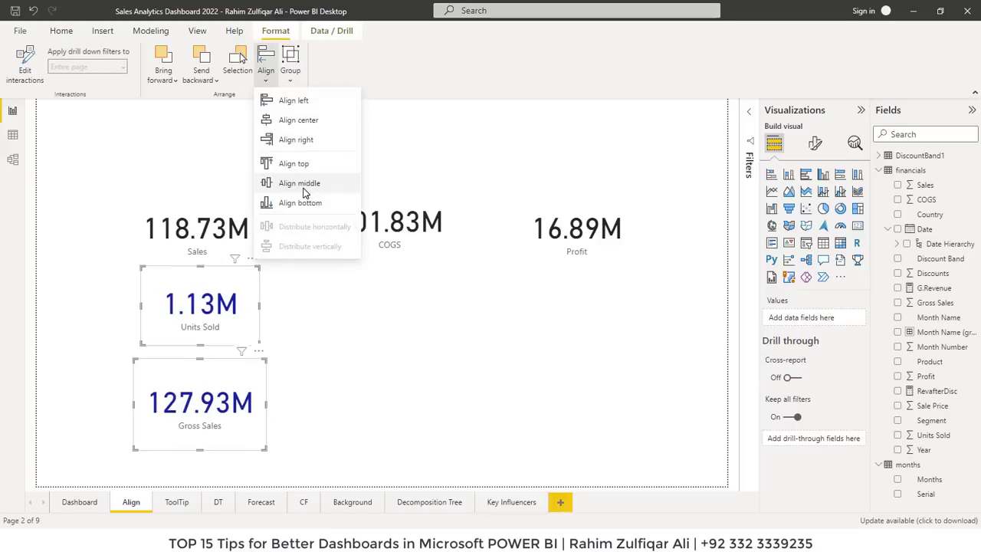
{"action": "left_click", "coordinate": [305, 353]}
{"action": "left_click", "coordinate": [430, 238]}
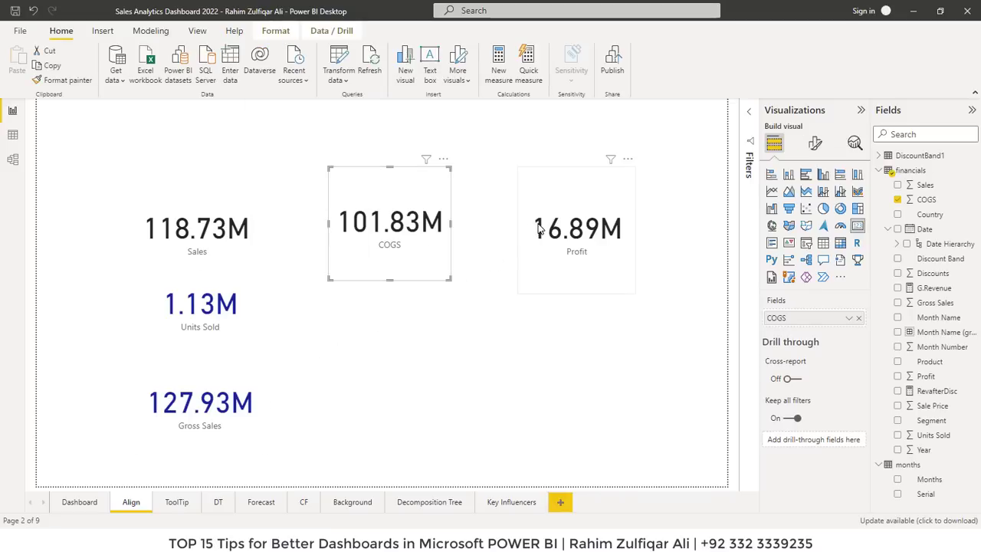
{"action": "left_click", "coordinate": [540, 228], "text": "ctrl"}
{"action": "left_click", "coordinate": [246, 228], "text": "ctrl"}
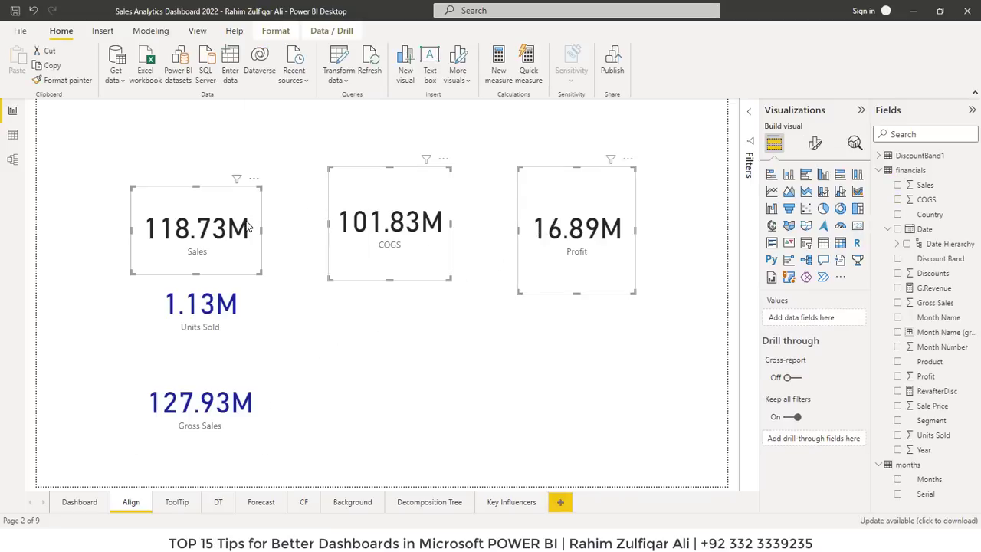
{"action": "left_click", "coordinate": [422, 358]}
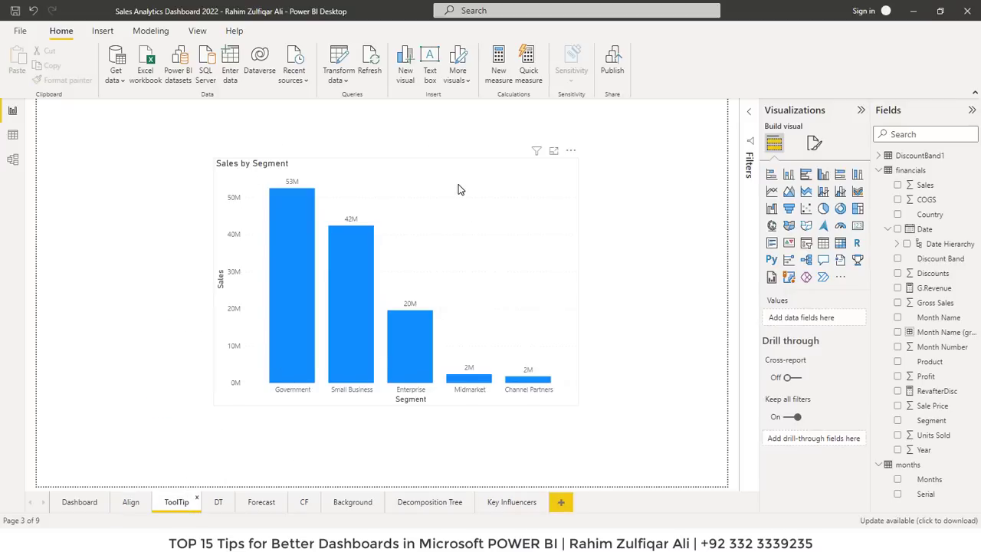
Examine the default tooltip of the columns in the Sales by Segment chart on the ToolTip page
{"action": "left_click", "coordinate": [350, 173]}
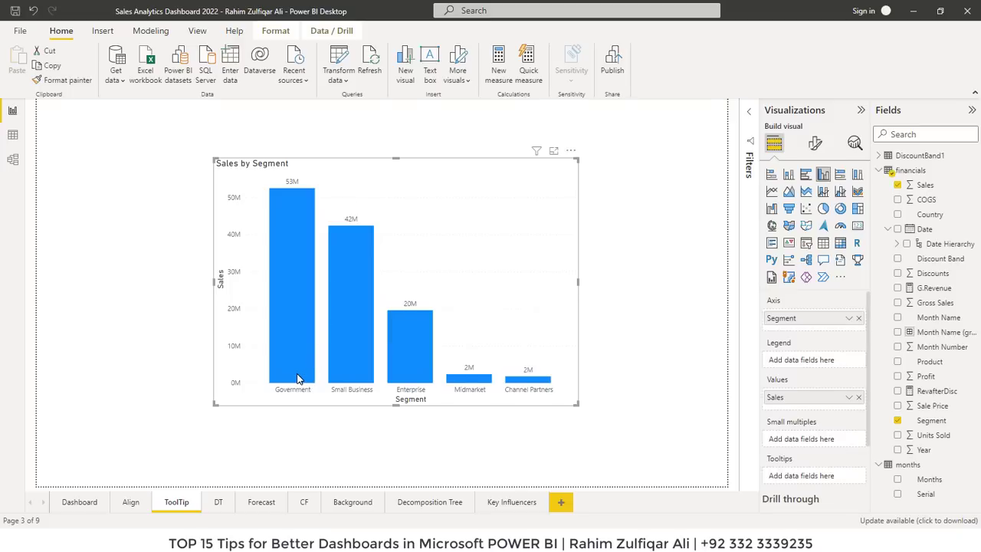
{"action": "mouse_move", "coordinate": [299, 378]}
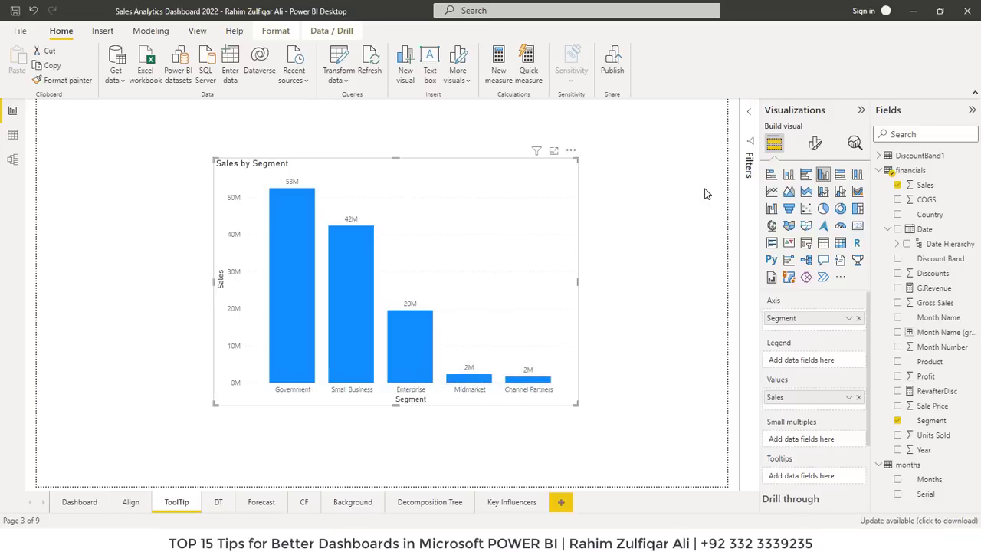
{"action": "left_click", "coordinate": [599, 314]}
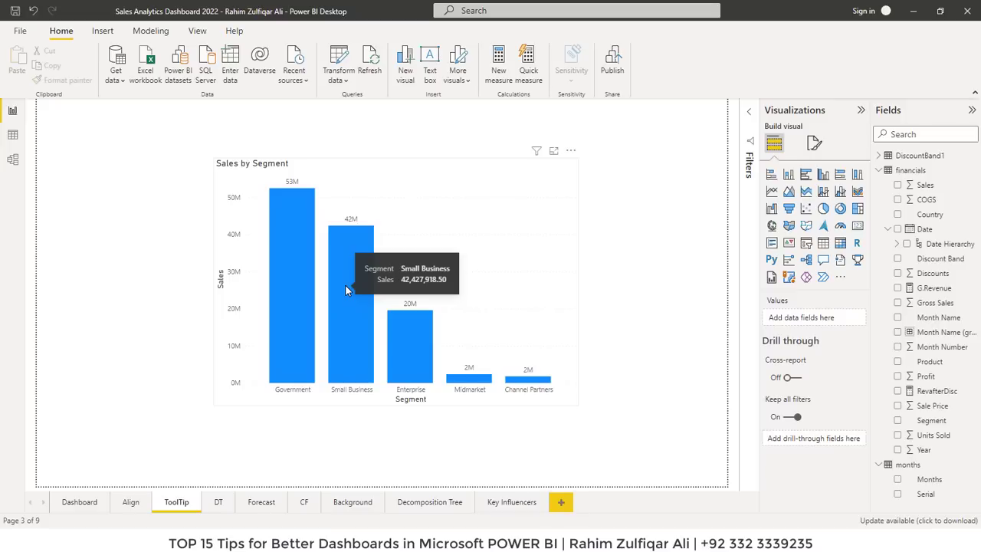
Add a new report page and name it MonthsTooltip
{"action": "left_click", "coordinate": [564, 503]}
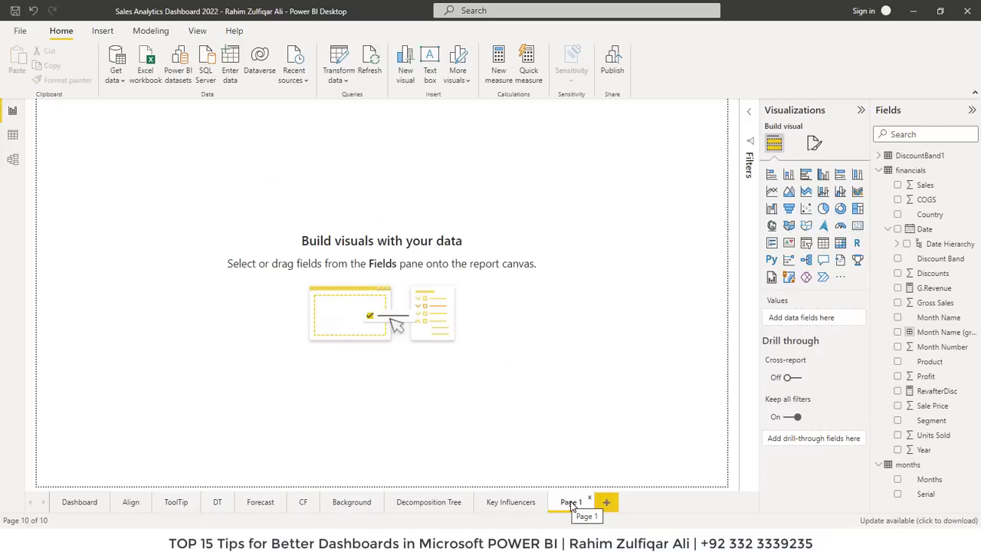
{"action": "double_click", "coordinate": [571, 502]}
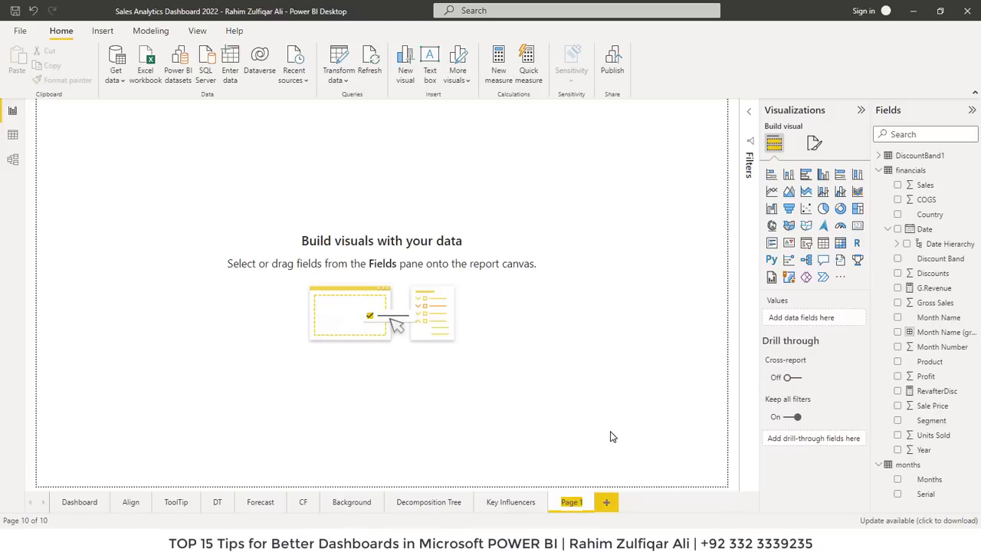
{"action": "type", "text": "MonthsT"}
{"action": "type", "text": "ool"}
{"action": "type", "text": "tip"}
{"action": "key", "text": "Return"}
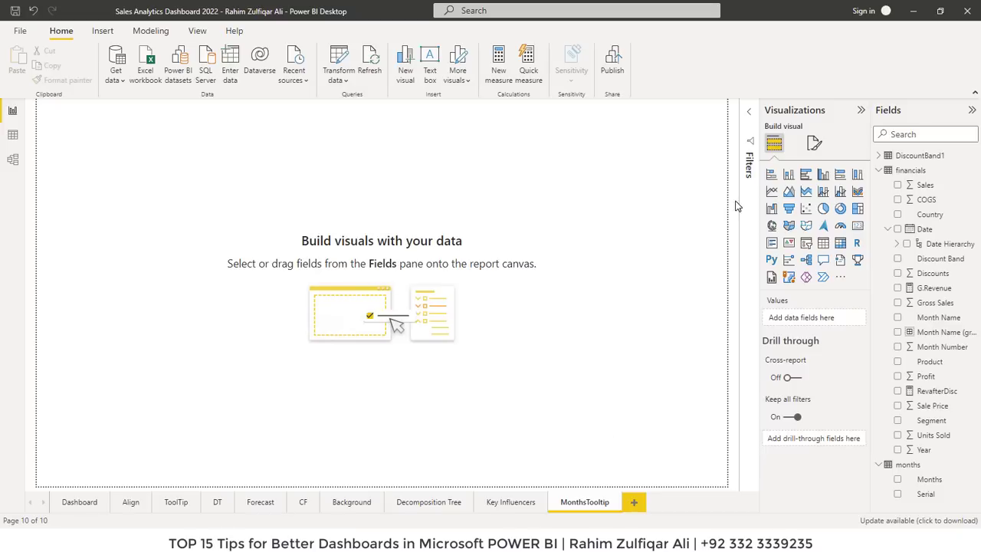
Allow the MonthsTooltip page to be used as a tooltip and set its canvas type to Tooltip
{"action": "left_click", "coordinate": [814, 144]}
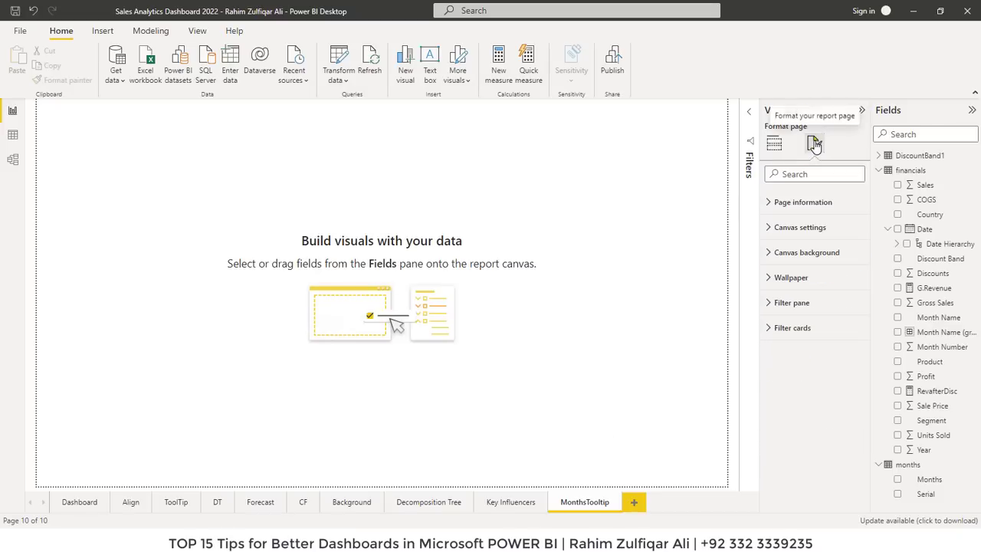
{"action": "left_click", "coordinate": [775, 207]}
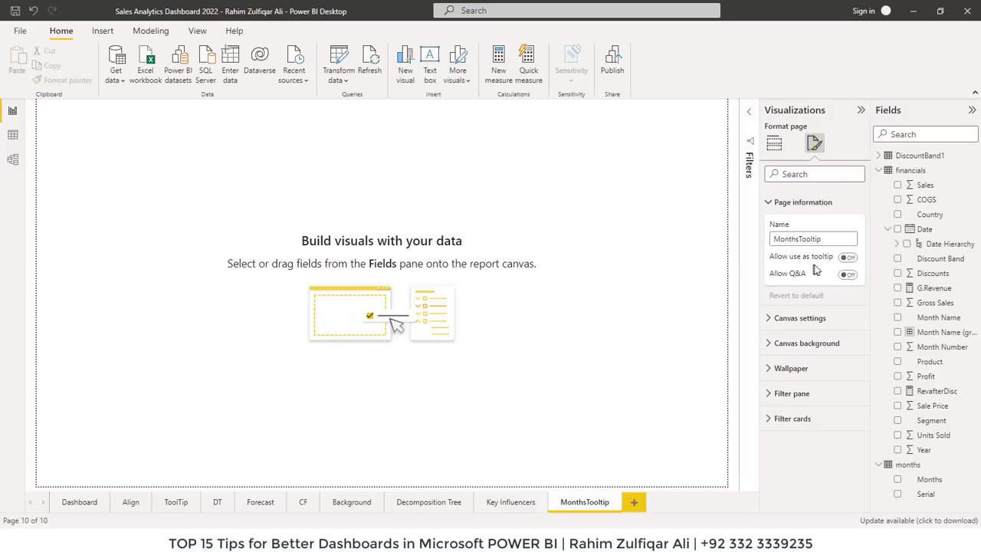
{"action": "left_click", "coordinate": [847, 258]}
{"action": "left_click", "coordinate": [767, 325]}
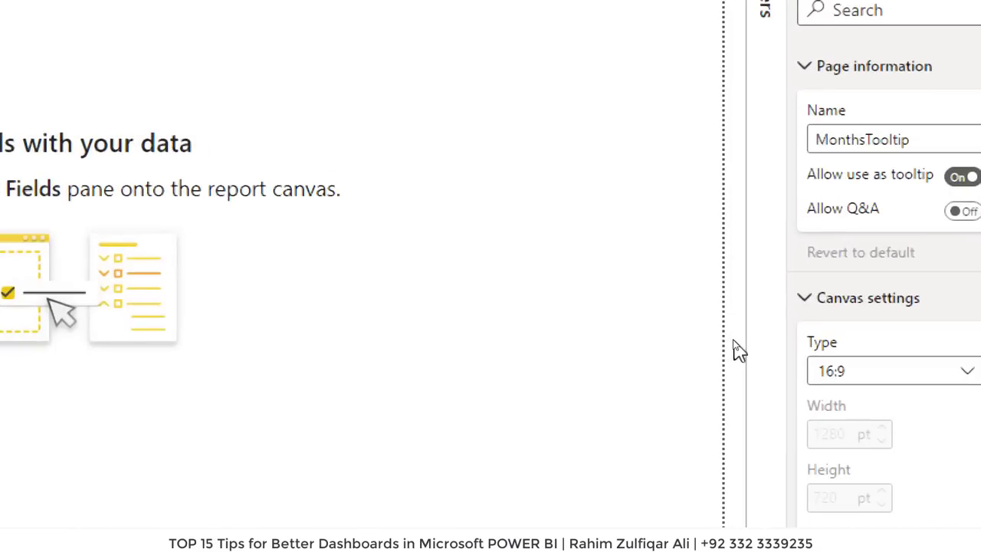
{"action": "left_click", "coordinate": [867, 344]}
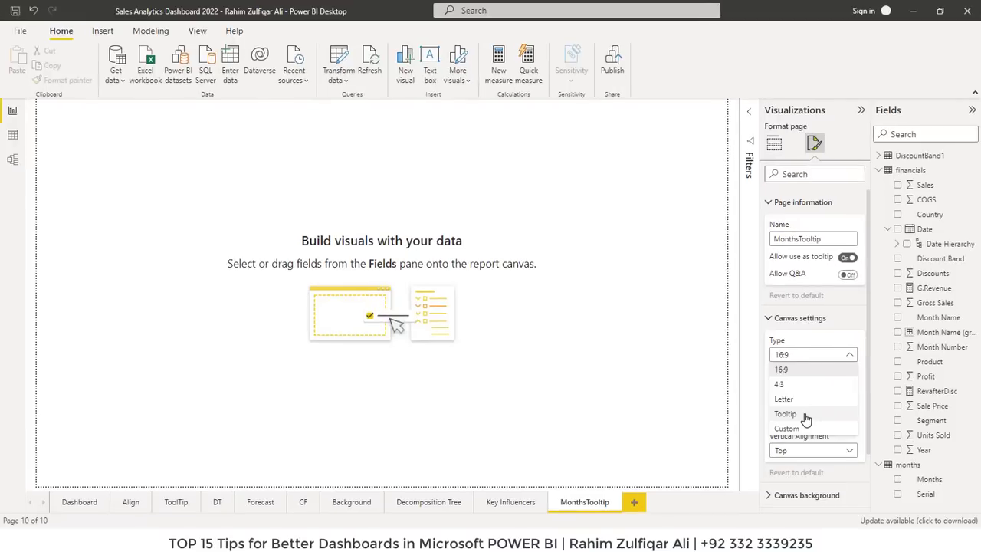
{"action": "left_click", "coordinate": [805, 417]}
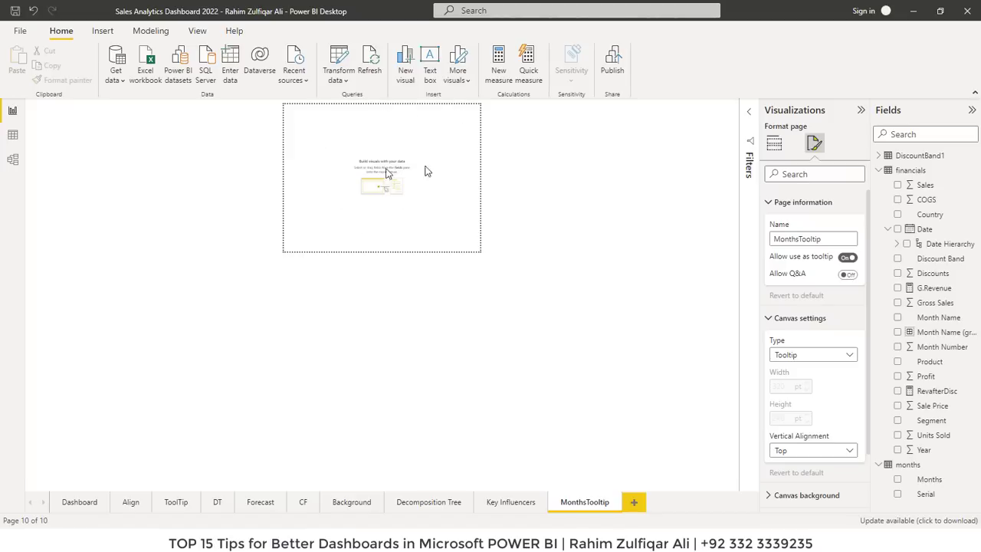
Build a clustered column chart on the MonthsTooltip page showing Sales by Months from the months table
{"action": "left_click", "coordinate": [175, 502]}
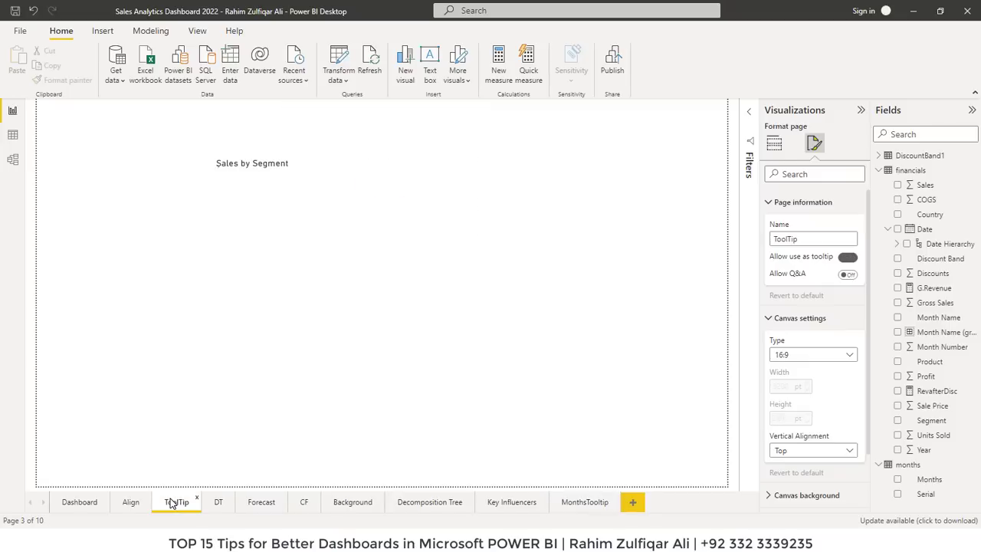
{"action": "left_click", "coordinate": [338, 167]}
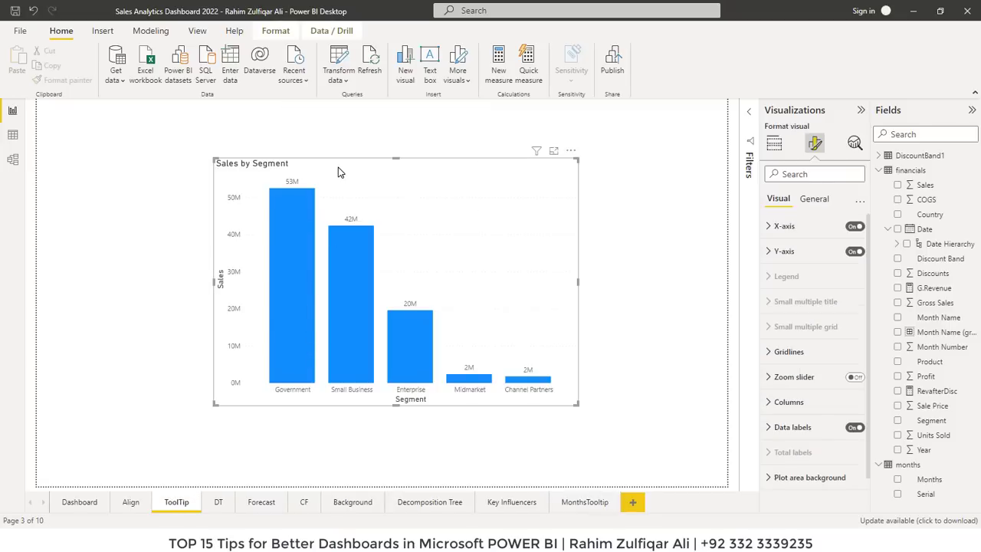
{"action": "left_click", "coordinate": [588, 502]}
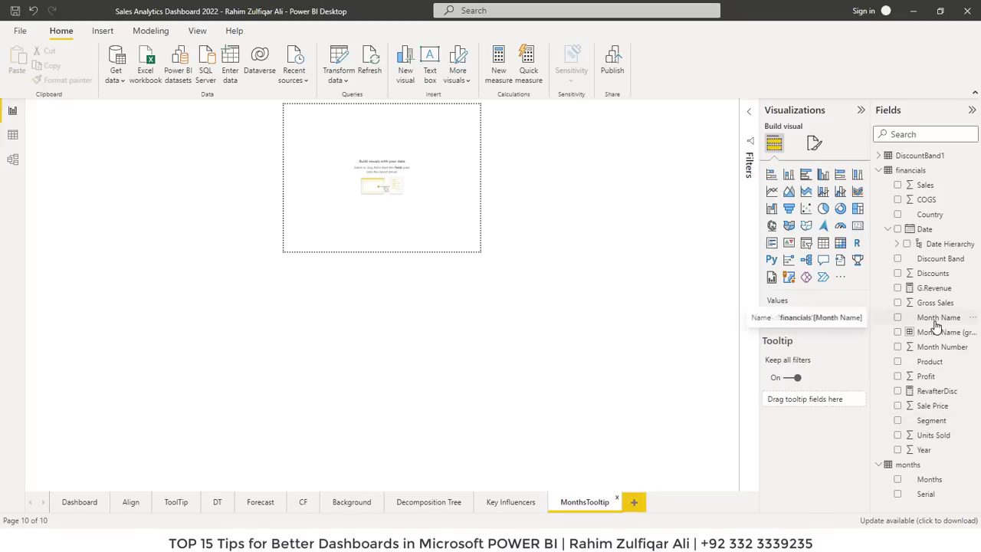
{"action": "left_click_drag", "start_coordinate": [929, 480], "coordinate": [376, 215]}
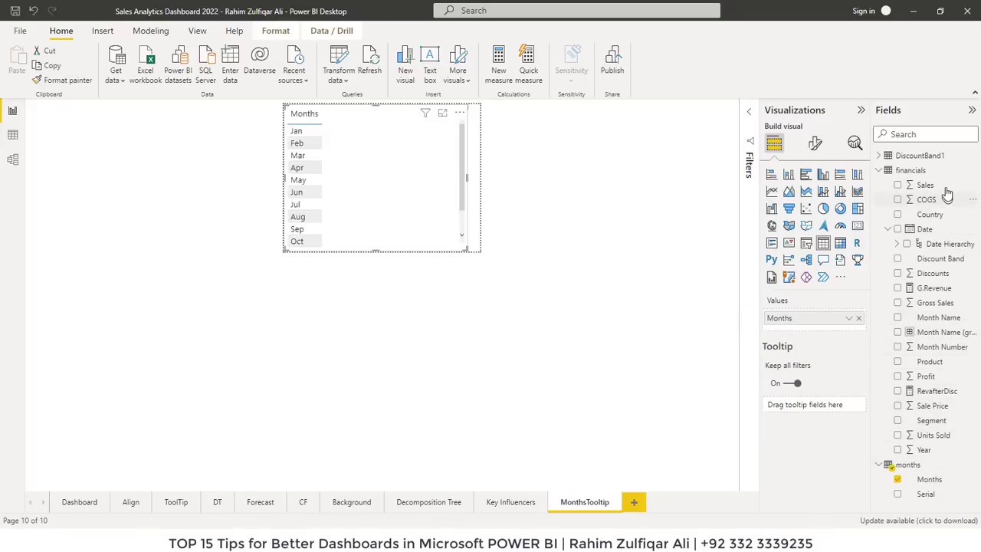
{"action": "left_click_drag", "start_coordinate": [942, 186], "coordinate": [474, 193]}
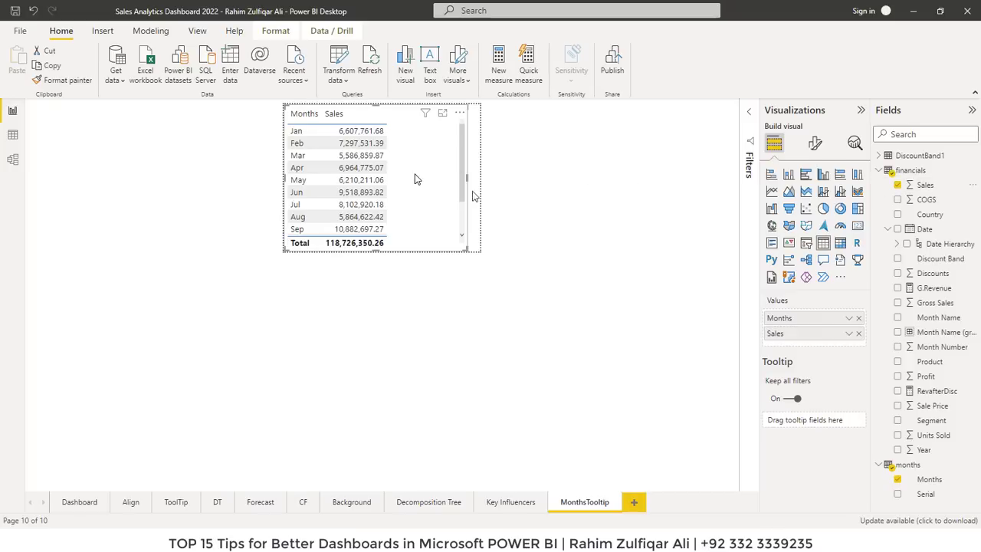
{"action": "left_click", "coordinate": [823, 175]}
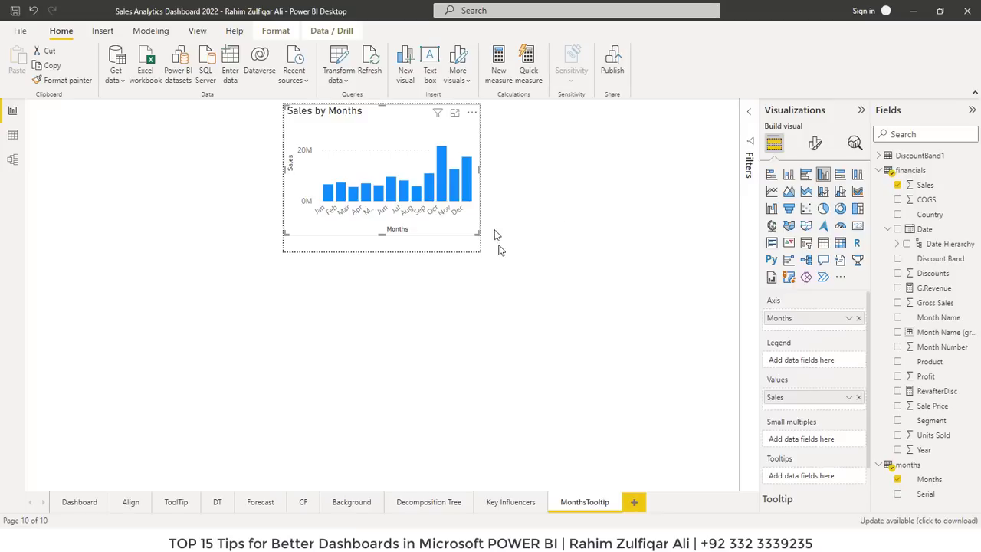
Set the Sales by Segment chart on the ToolTip page to use the MonthsTooltip report page as its tooltip, and preview it on a column
{"action": "left_click", "coordinate": [175, 502]}
{"action": "left_click", "coordinate": [375, 176]}
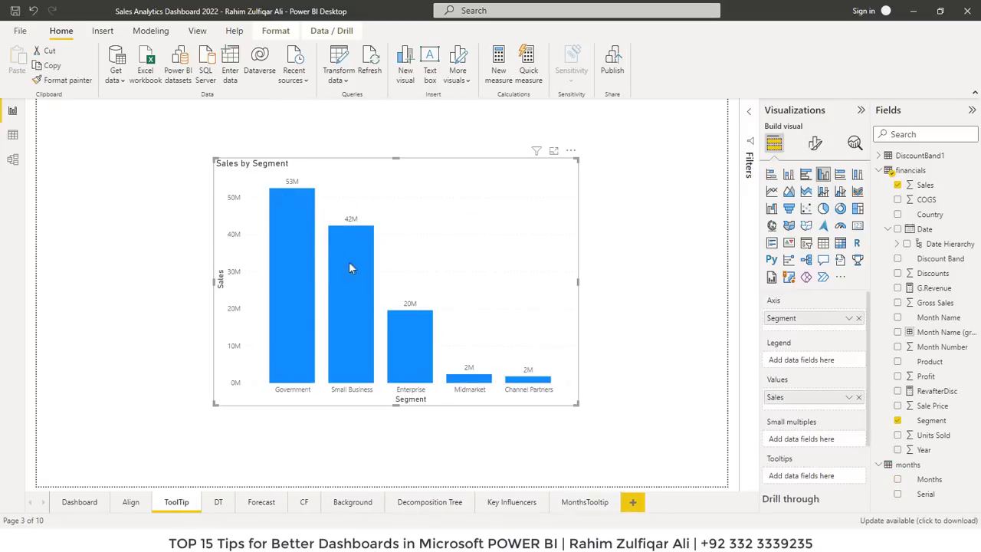
{"action": "mouse_move", "coordinate": [349, 263]}
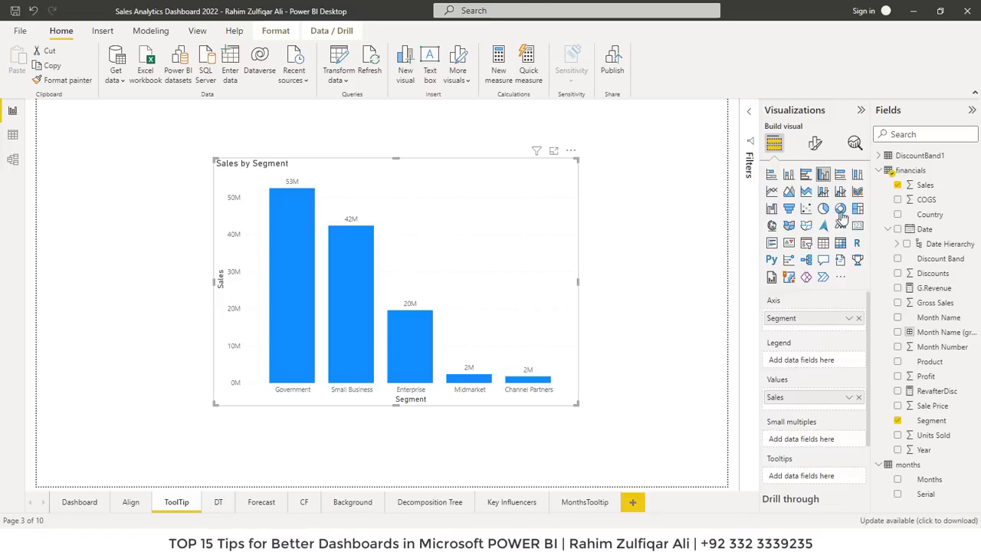
{"action": "left_click", "coordinate": [817, 144]}
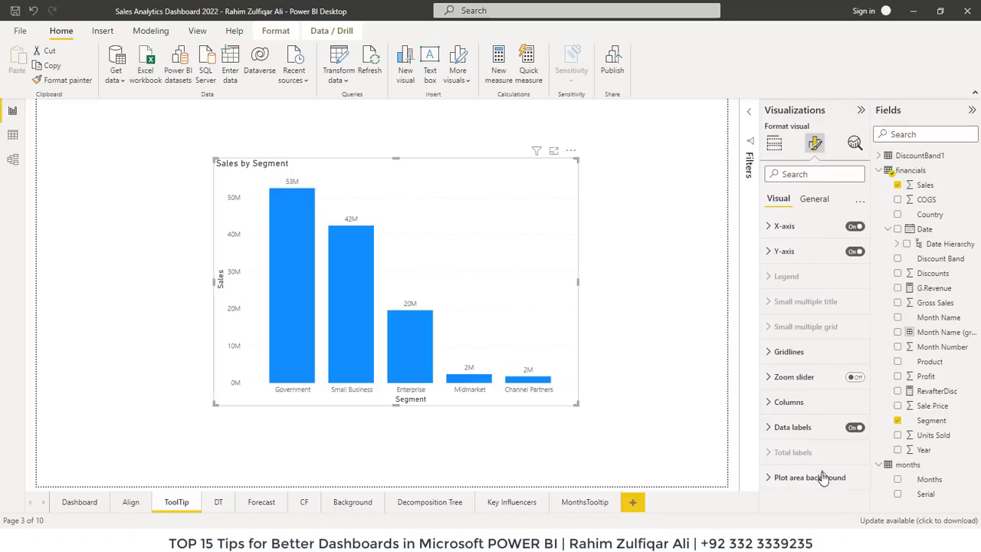
{"action": "left_click", "coordinate": [816, 201]}
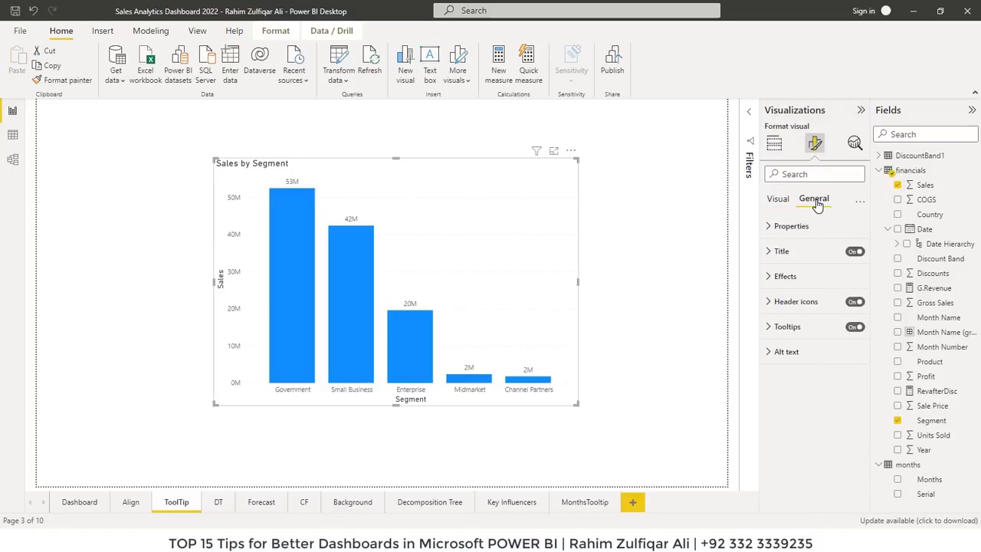
{"action": "left_click", "coordinate": [774, 330]}
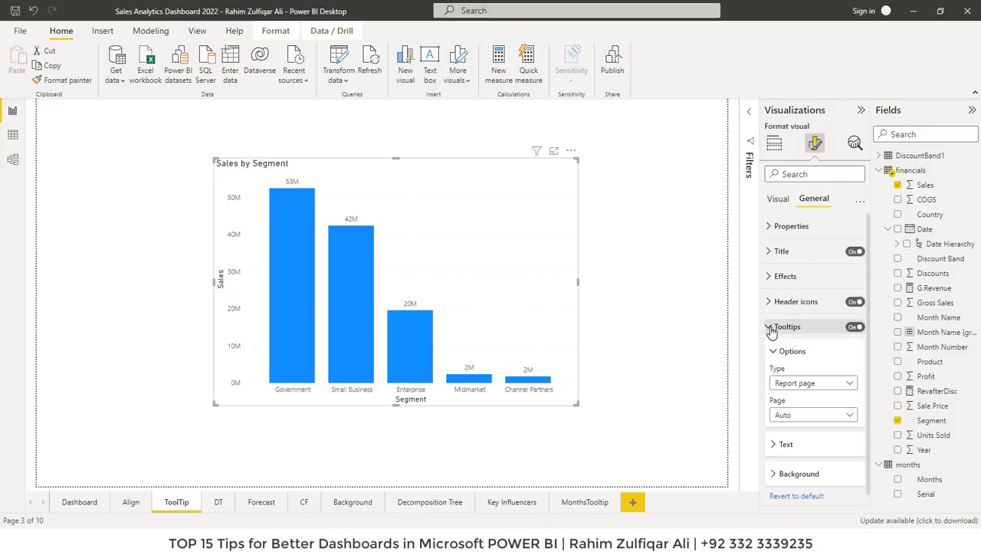
{"action": "left_click", "coordinate": [788, 417]}
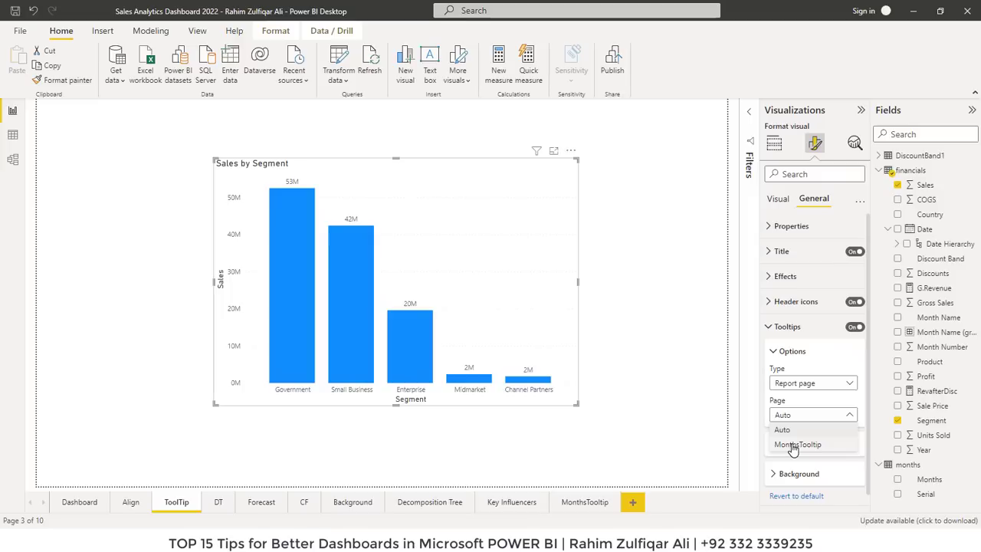
{"action": "left_click", "coordinate": [795, 446]}
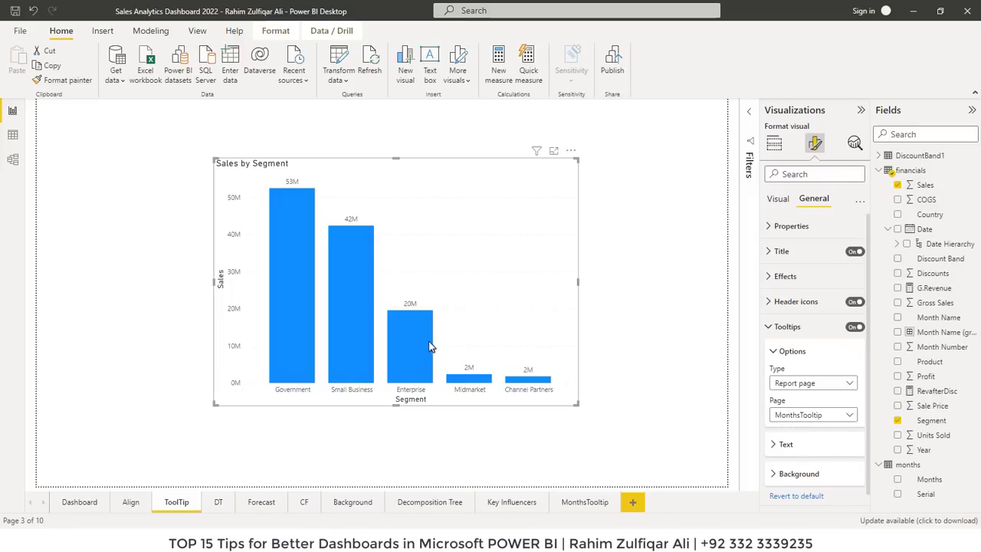
{"action": "mouse_move", "coordinate": [425, 341]}
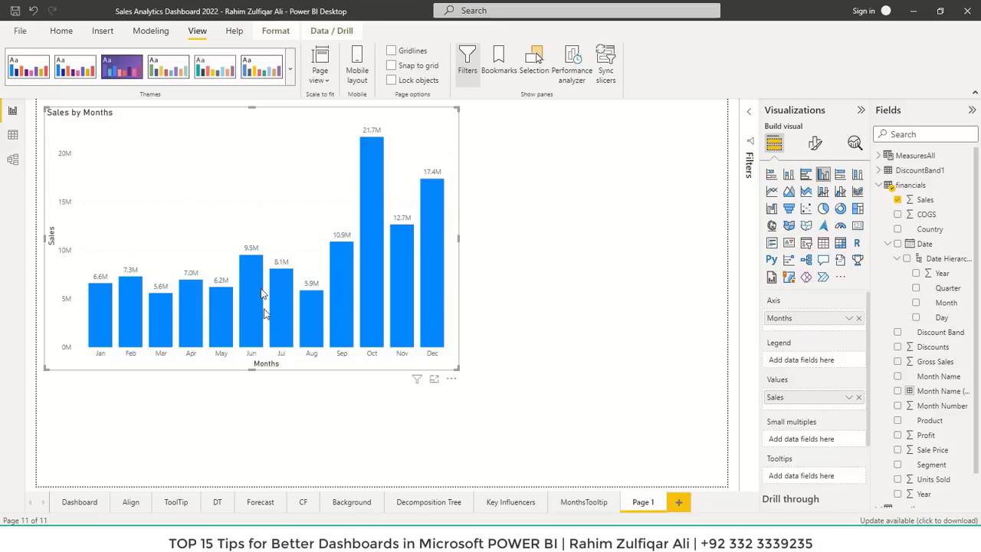
Analyze the decrease in Sales between Jun and Jul in the Sales by Months chart on Page 1 and examine the product breakdown
{"action": "mouse_move", "coordinate": [257, 342]}
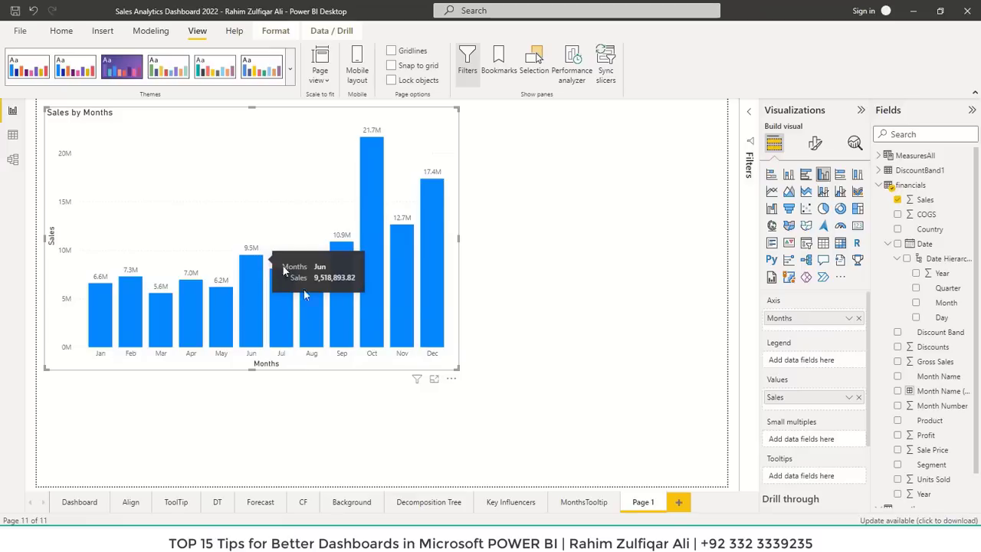
{"action": "mouse_move", "coordinate": [286, 280]}
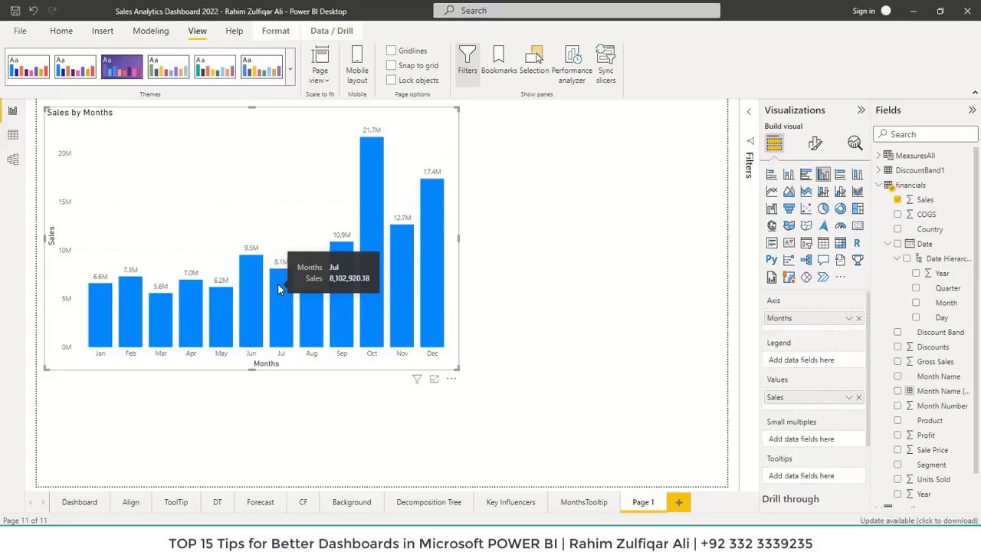
{"action": "right_click", "coordinate": [277, 285]}
{"action": "mouse_move", "coordinate": [319, 366]}
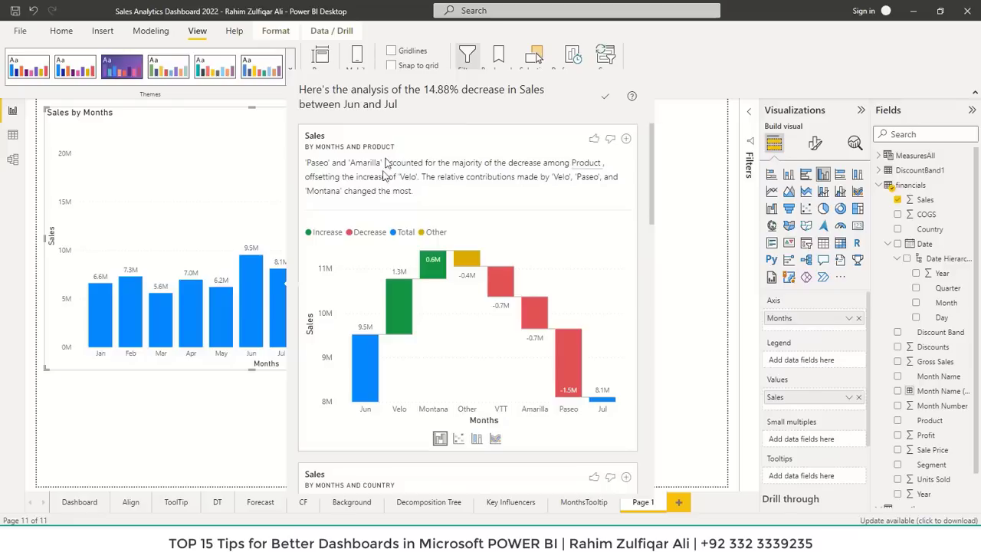
{"action": "mouse_move", "coordinate": [367, 361]}
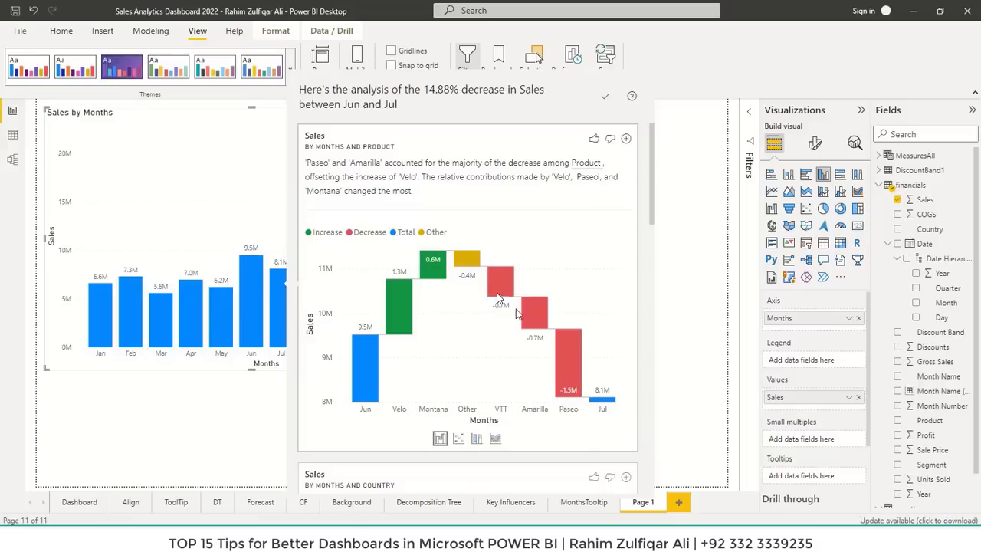
{"action": "mouse_move", "coordinate": [510, 291]}
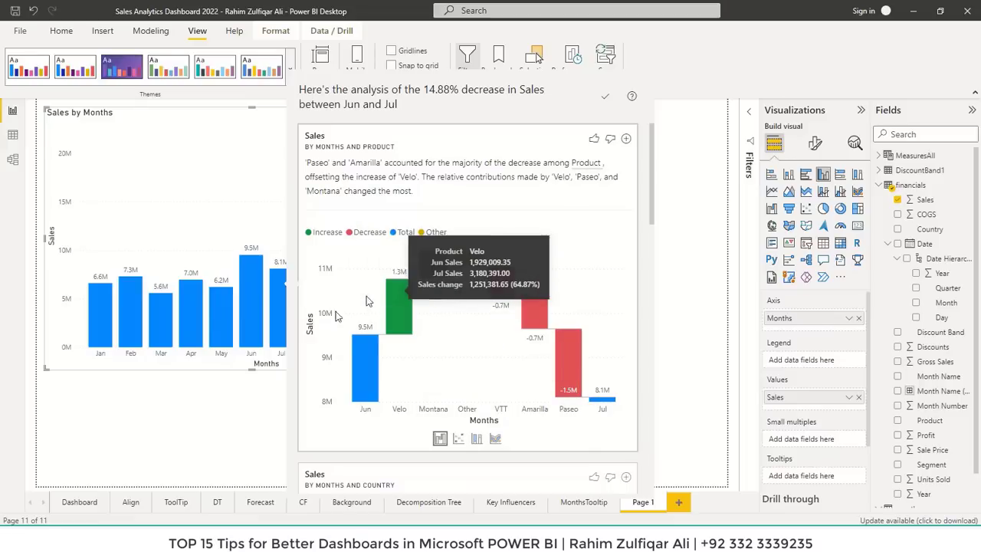
{"action": "mouse_move", "coordinate": [410, 306]}
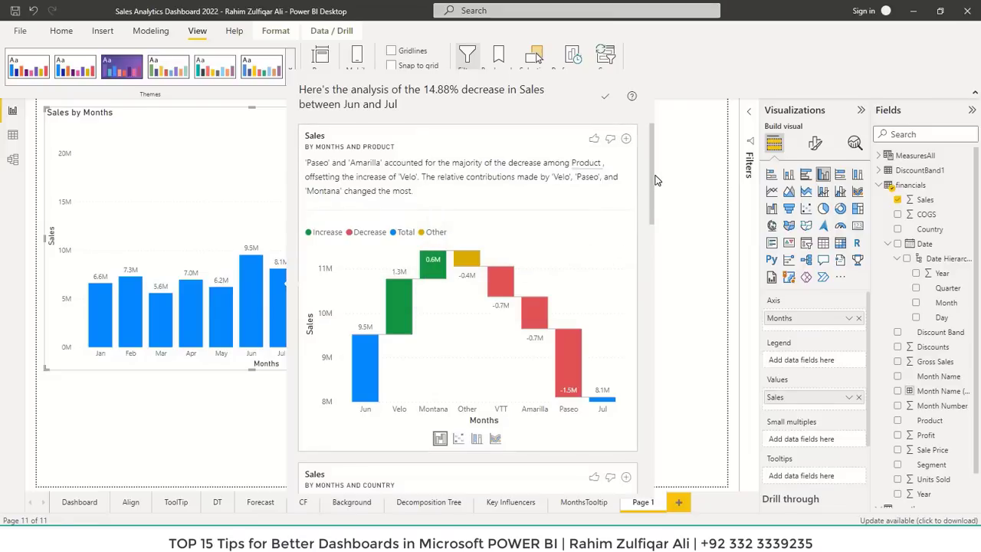
{"action": "left_click_drag", "start_coordinate": [655, 182], "coordinate": [653, 155]}
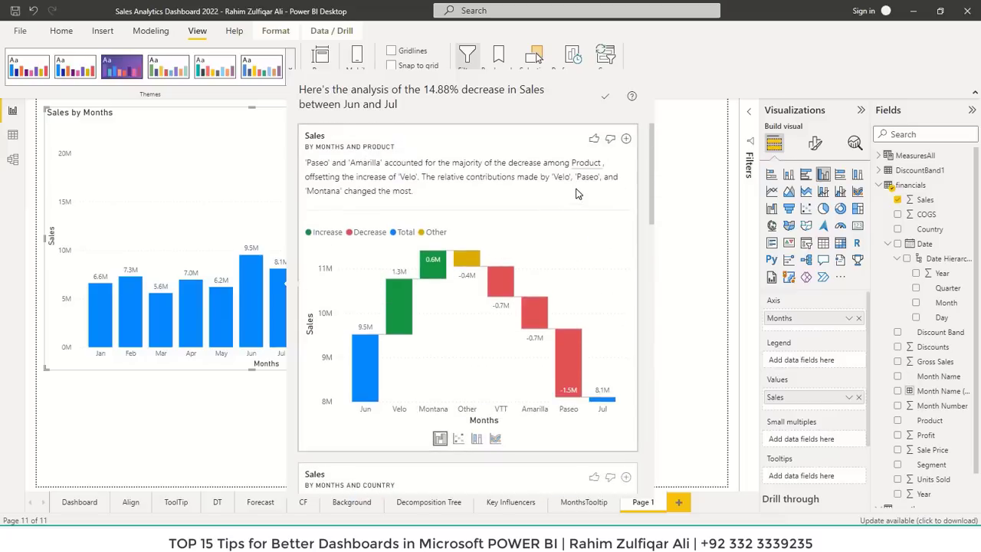
Add the Sales by Months and Product waterfall to the page and resize it to sit beside the upper part of the Sales by Months chart
{"action": "left_click", "coordinate": [627, 142]}
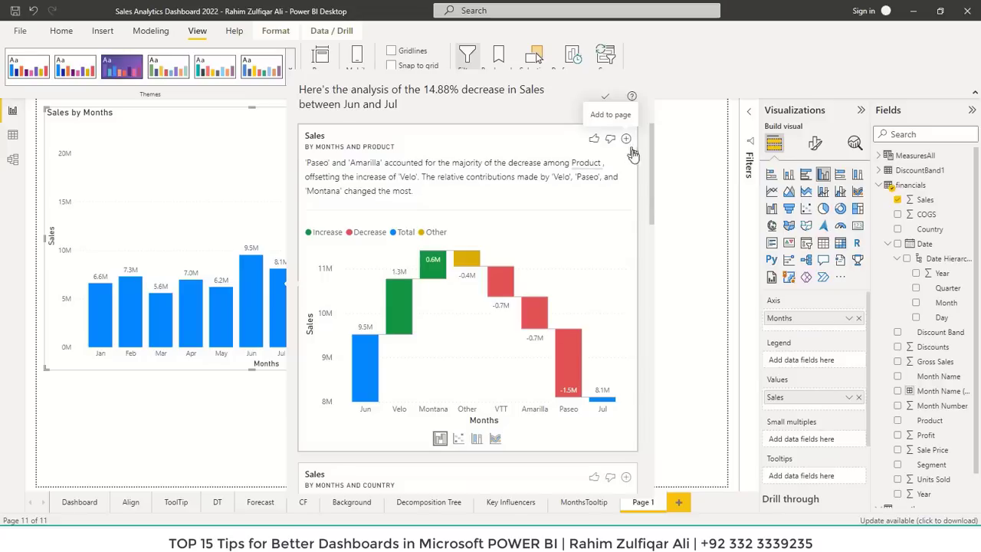
{"action": "left_click", "coordinate": [688, 243]}
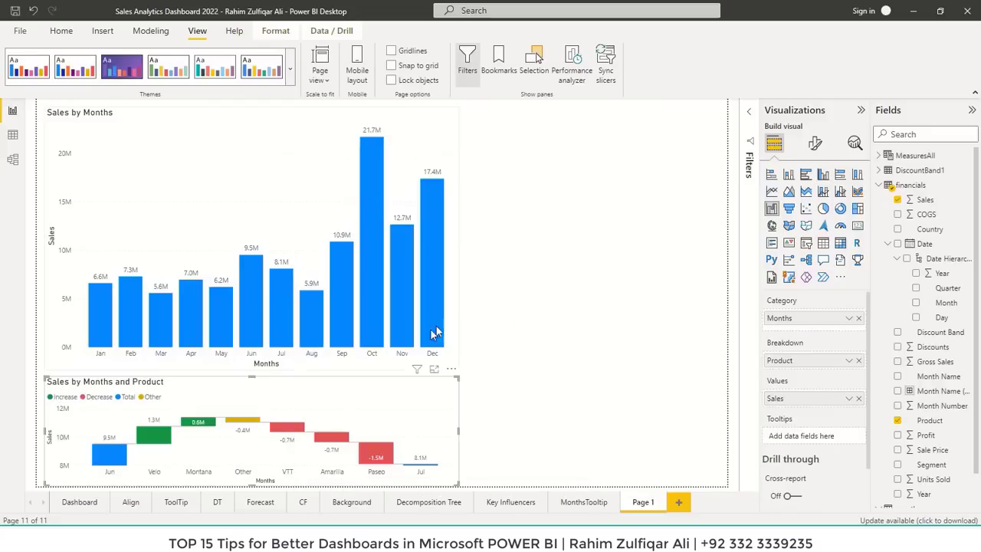
{"action": "left_click", "coordinate": [451, 369]}
{"action": "left_click", "coordinate": [418, 394]}
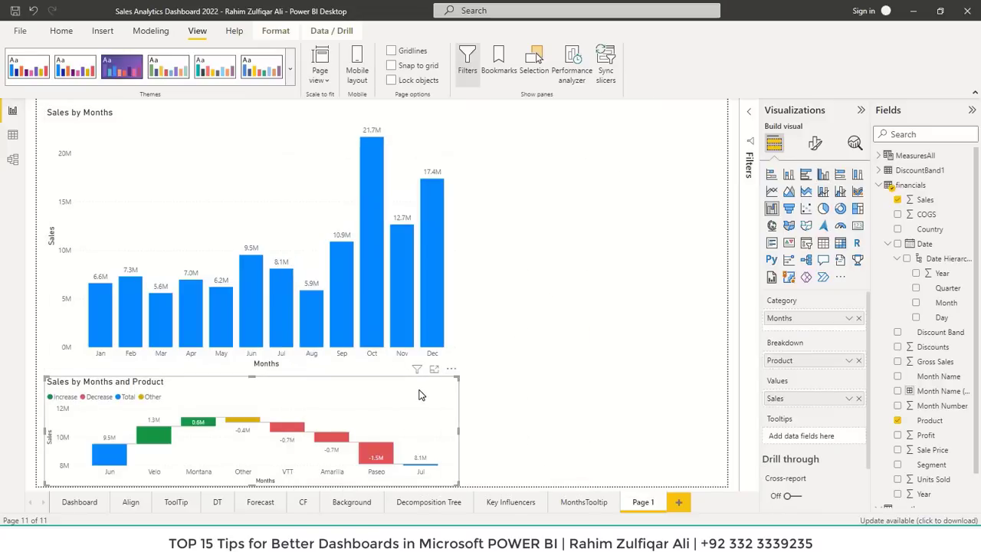
{"action": "left_click_drag", "start_coordinate": [458, 375], "coordinate": [645, 122]}
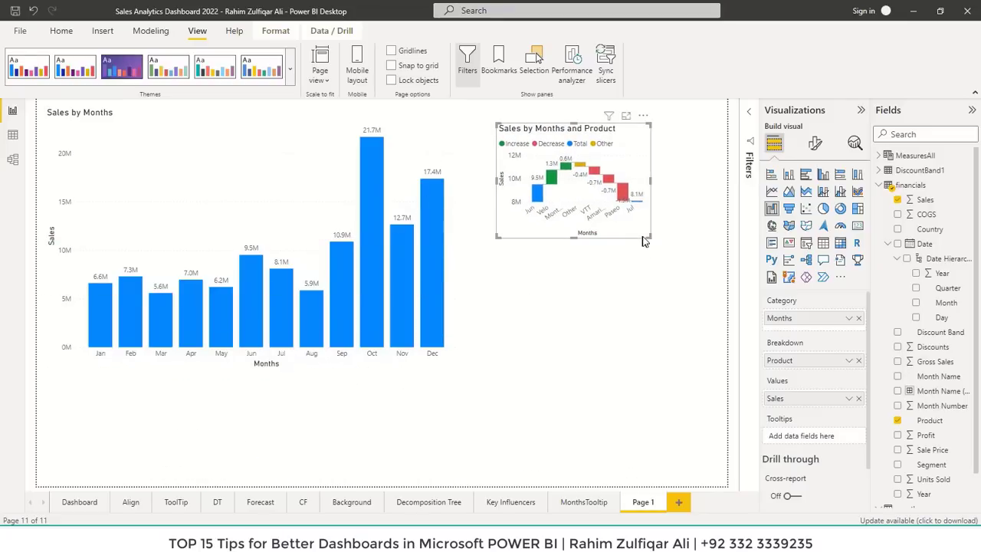
{"action": "left_click_drag", "start_coordinate": [646, 236], "coordinate": [707, 278]}
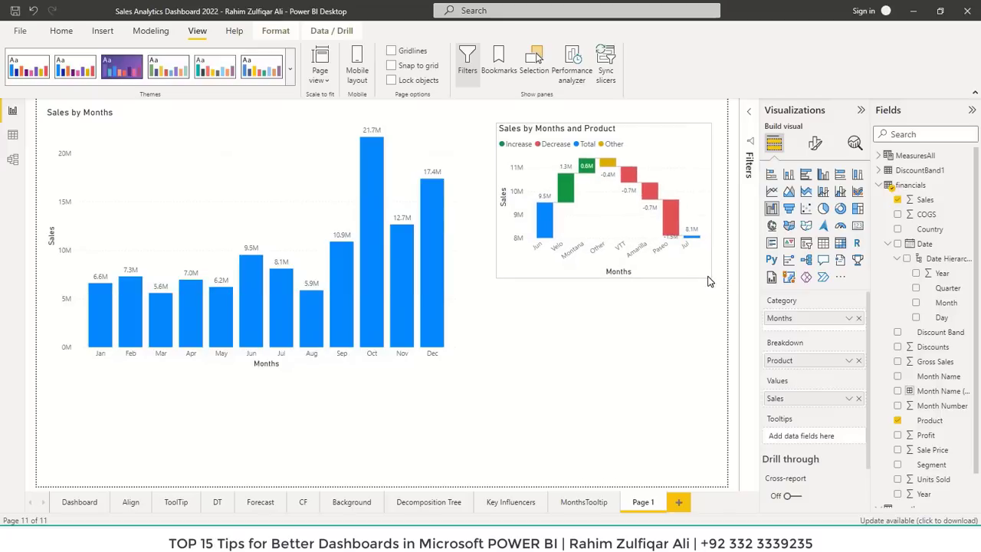
{"action": "left_click", "coordinate": [567, 302]}
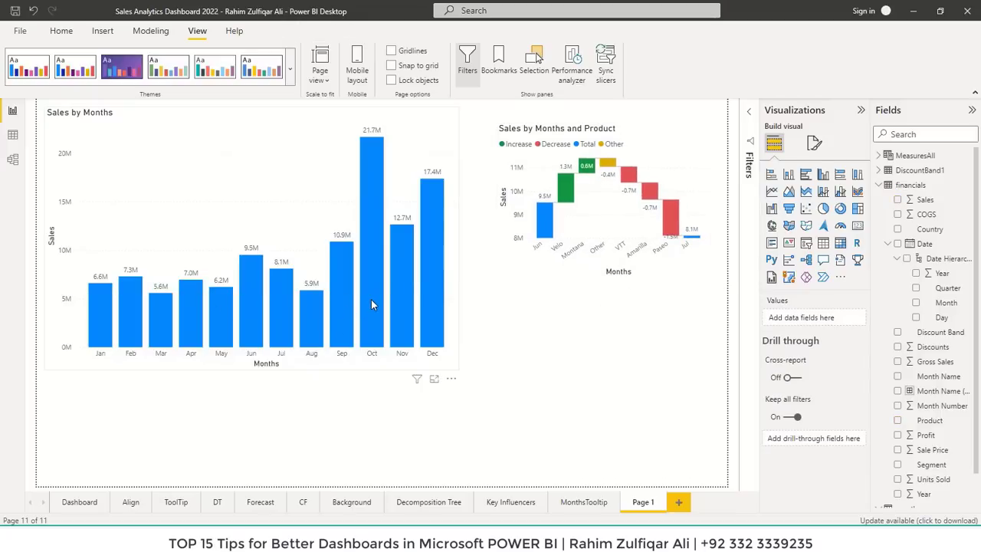
Check the analysis options for the Oct column in the Sales by Months chart
{"action": "mouse_move", "coordinate": [371, 301]}
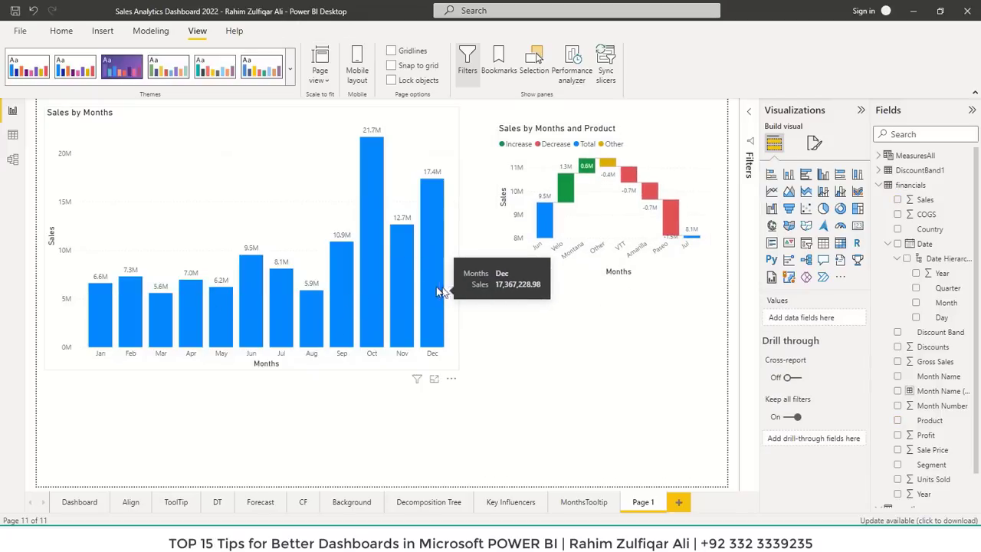
{"action": "right_click", "coordinate": [371, 237]}
{"action": "mouse_move", "coordinate": [433, 322]}
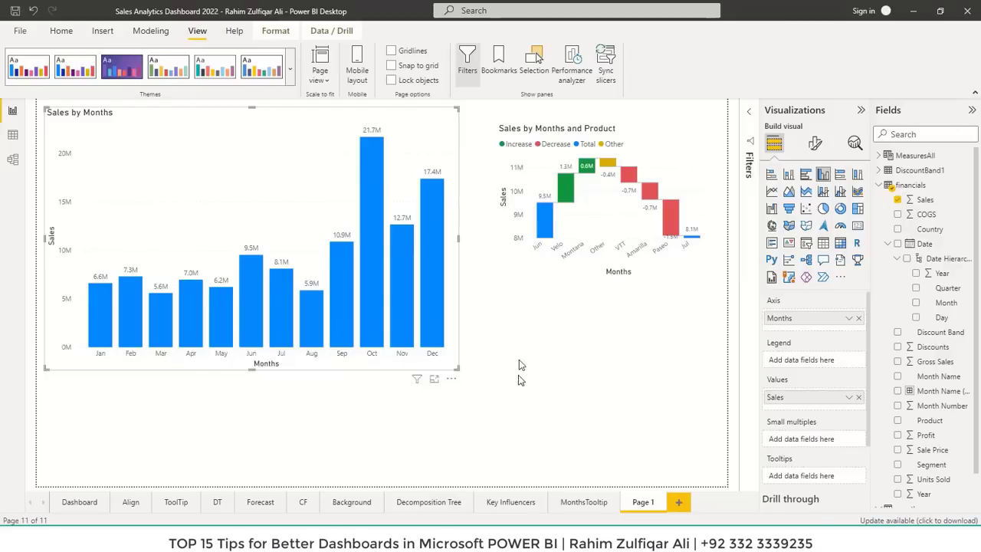
{"action": "left_click", "coordinate": [524, 345]}
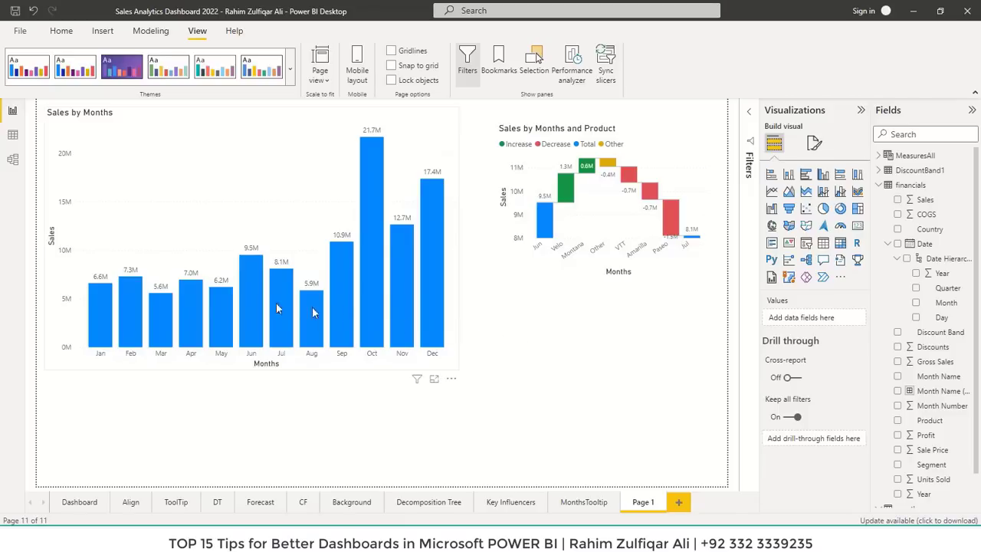
Generate a text summary of the Sales by Months chart and fit its text box directly below the Sales by Months and Product waterfall
{"action": "mouse_move", "coordinate": [272, 295]}
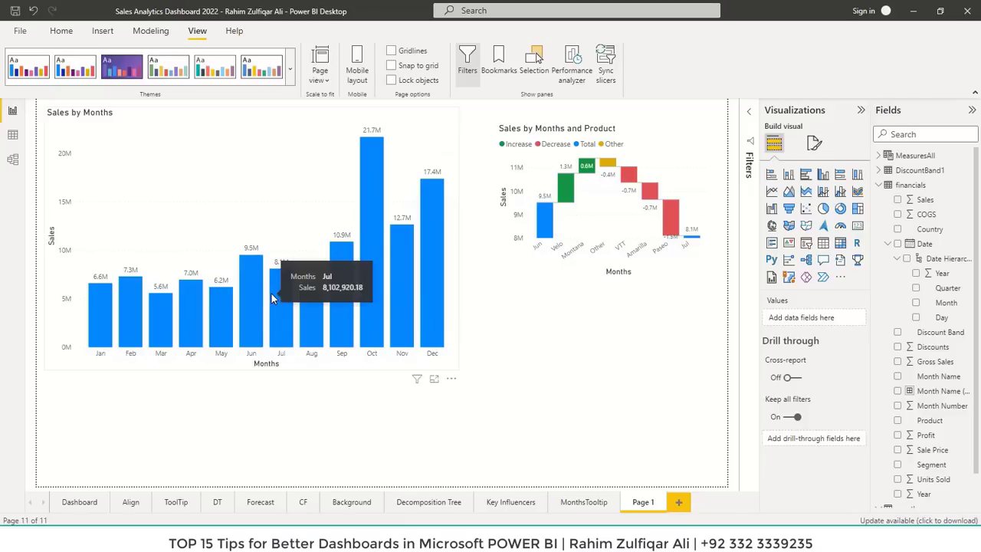
{"action": "left_click", "coordinate": [296, 204]}
{"action": "right_click", "coordinate": [280, 204]}
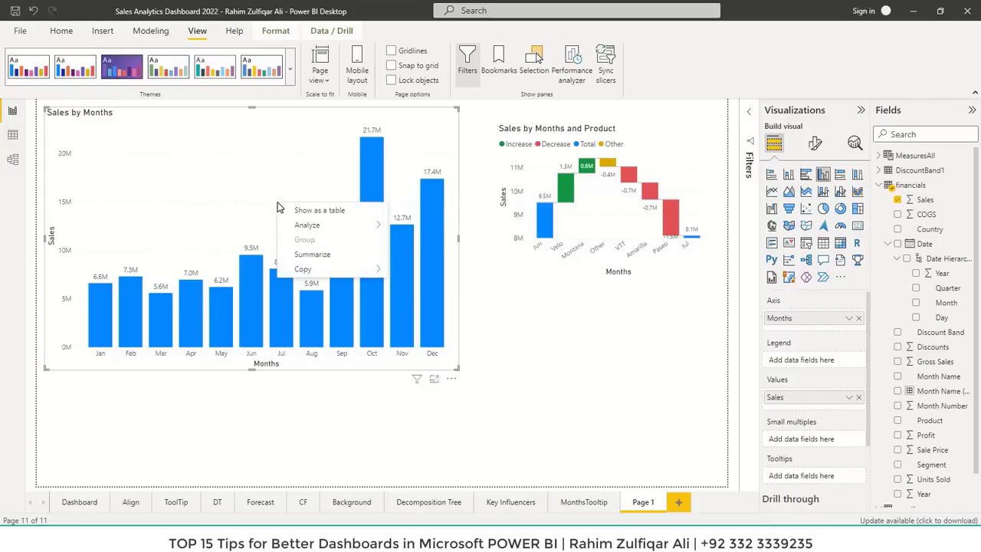
{"action": "left_click", "coordinate": [314, 255]}
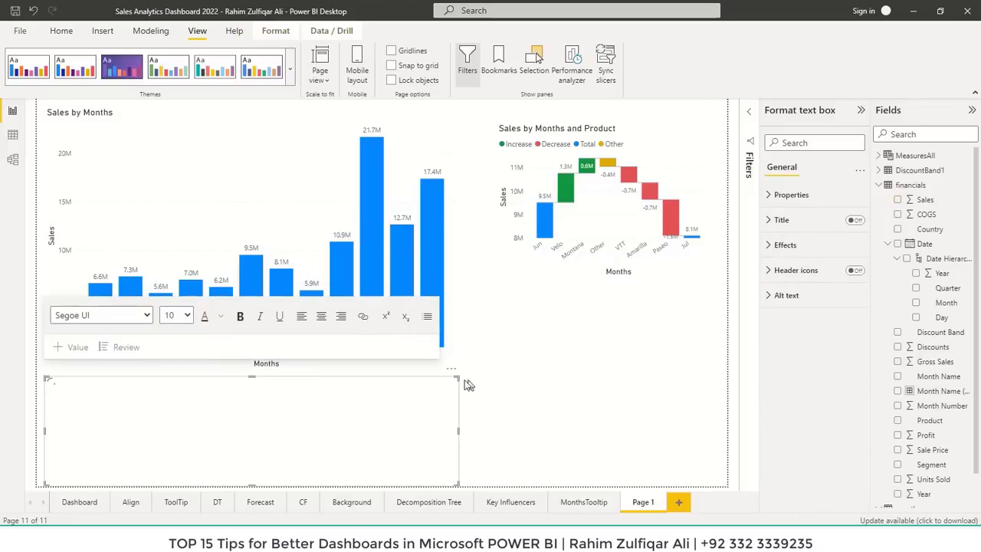
{"action": "left_click_drag", "start_coordinate": [456, 381], "coordinate": [704, 284]}
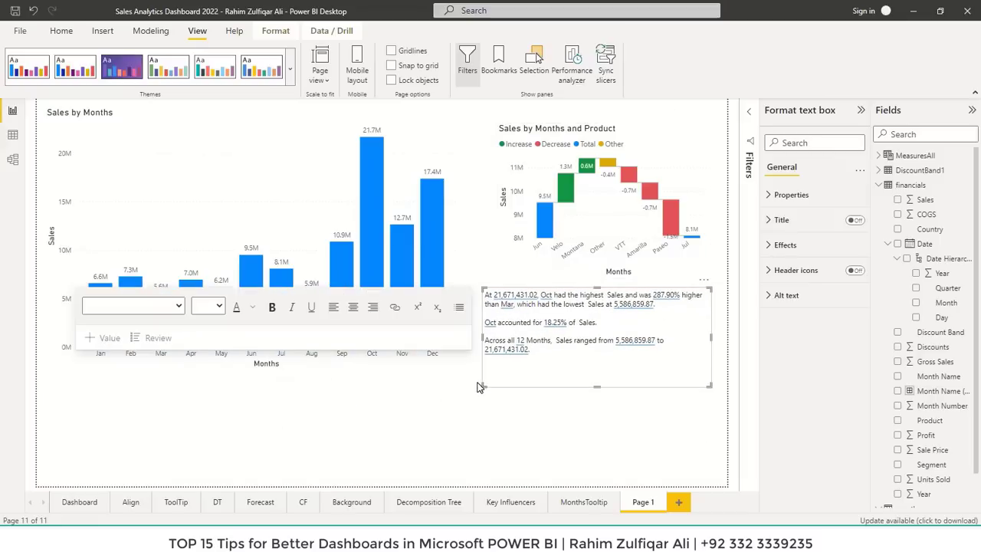
{"action": "left_click_drag", "start_coordinate": [482, 386], "coordinate": [497, 427]}
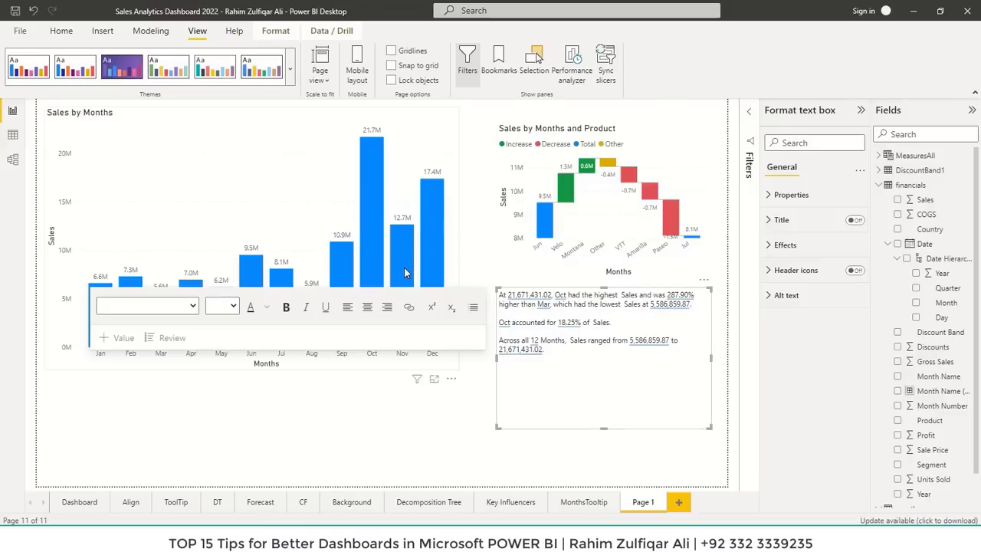
{"action": "mouse_move", "coordinate": [385, 268]}
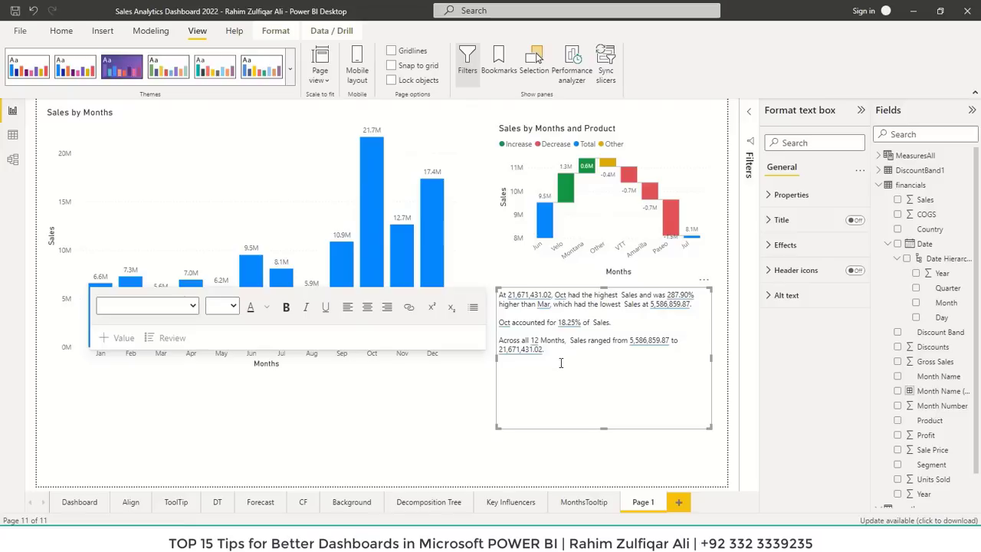
{"action": "left_click", "coordinate": [413, 406]}
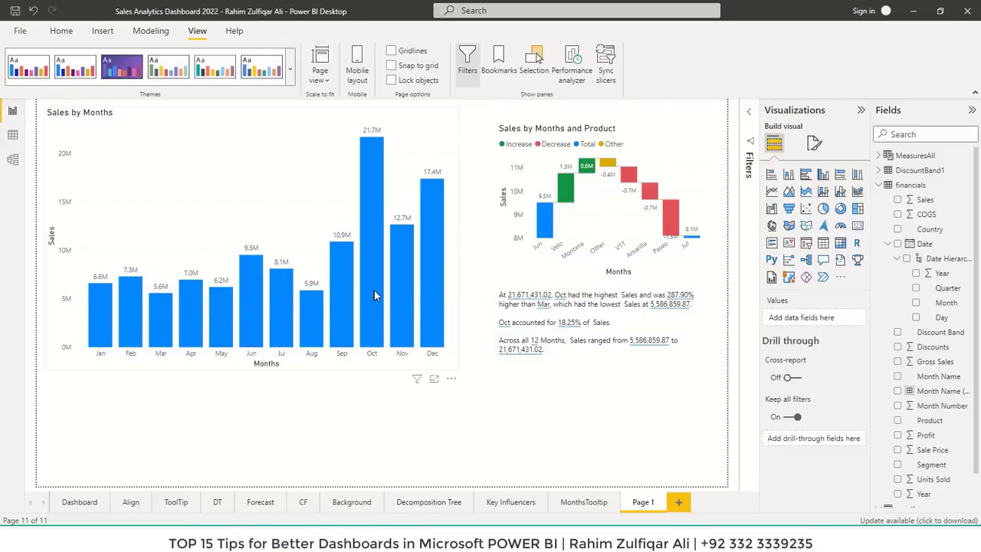
Filter the page to the Jul, Aug and Sep columns of the Sales by Months chart and examine the summary text for these months
{"action": "mouse_move", "coordinate": [378, 293]}
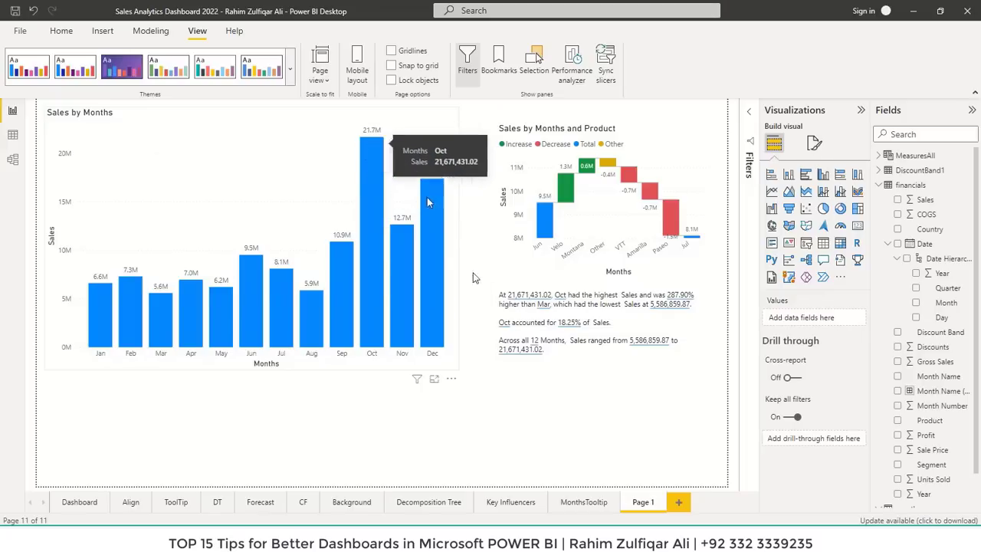
{"action": "left_click", "coordinate": [276, 307]}
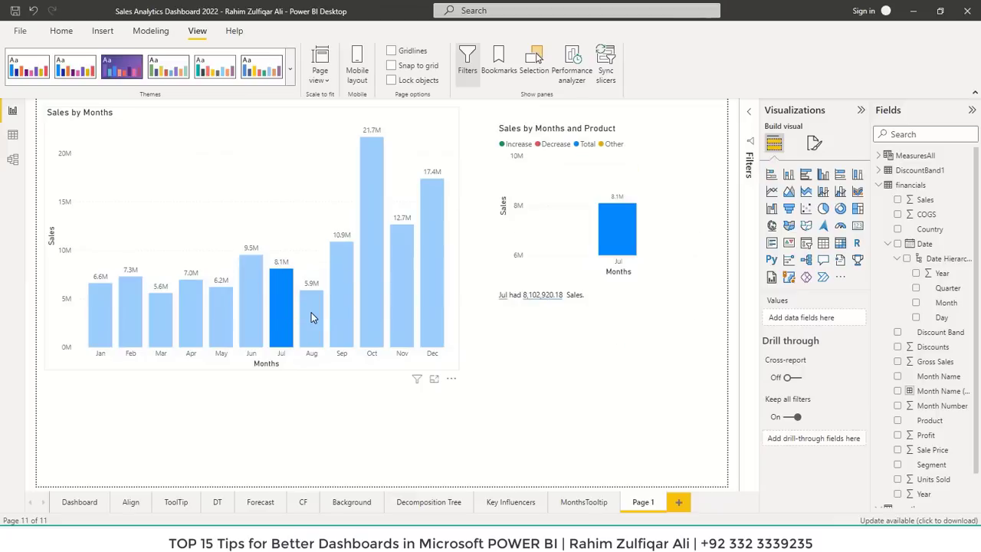
{"action": "left_click", "coordinate": [314, 314], "text": "ctrl"}
{"action": "left_click", "coordinate": [344, 305], "text": "ctrl"}
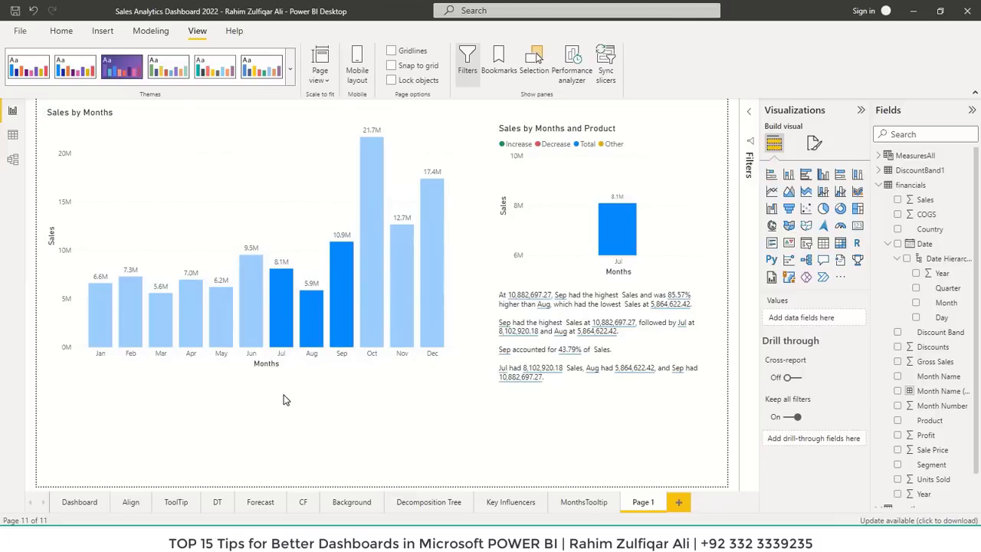
{"action": "left_click", "coordinate": [562, 381]}
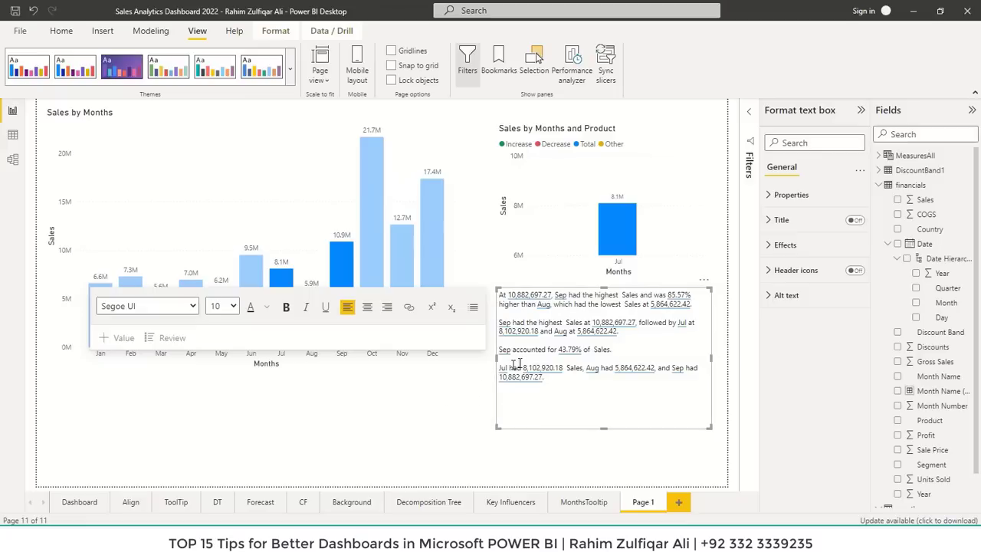
Look over the Sales by Segment column chart on the ToolTip page
{"action": "left_click", "coordinate": [542, 299]}
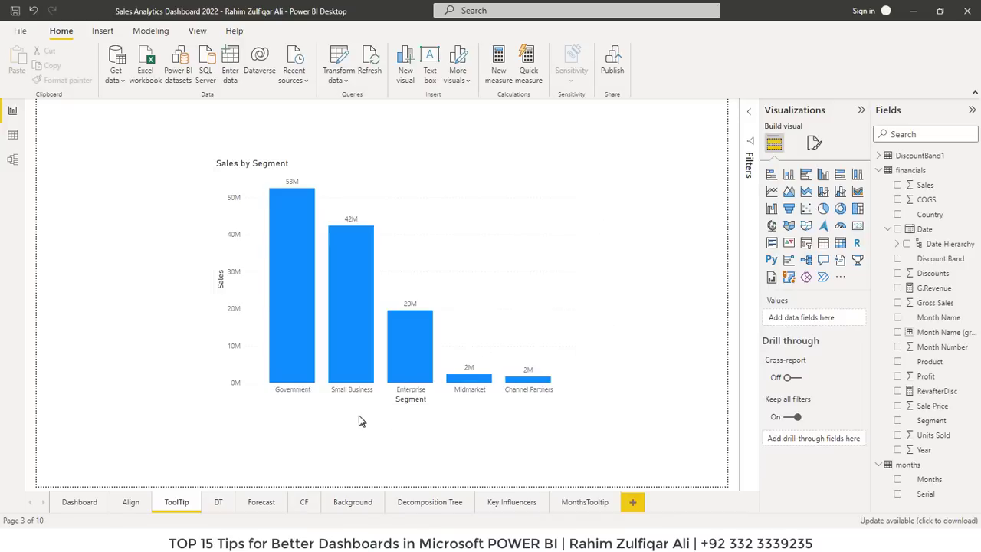
{"action": "mouse_move", "coordinate": [353, 373]}
{"action": "left_click", "coordinate": [409, 177]}
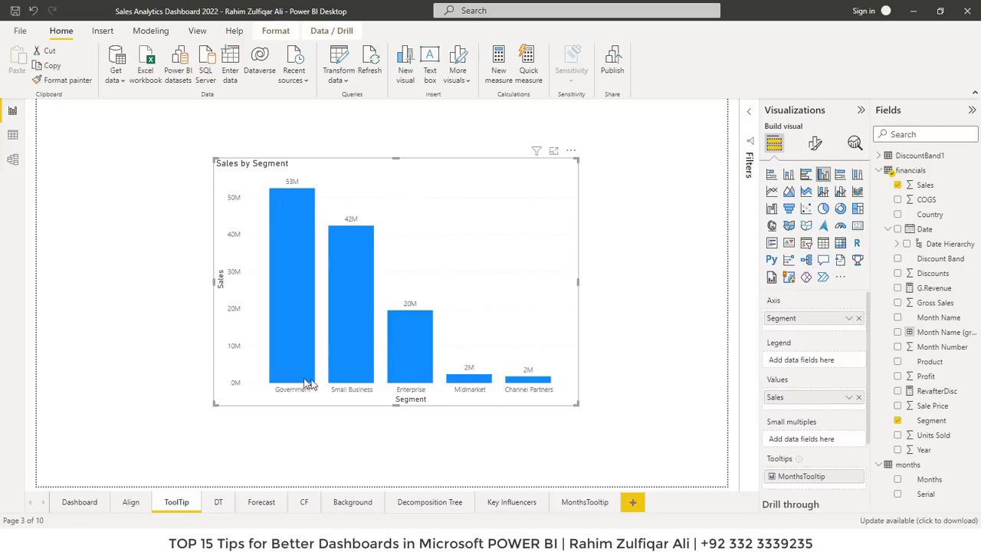
{"action": "left_click", "coordinate": [172, 346]}
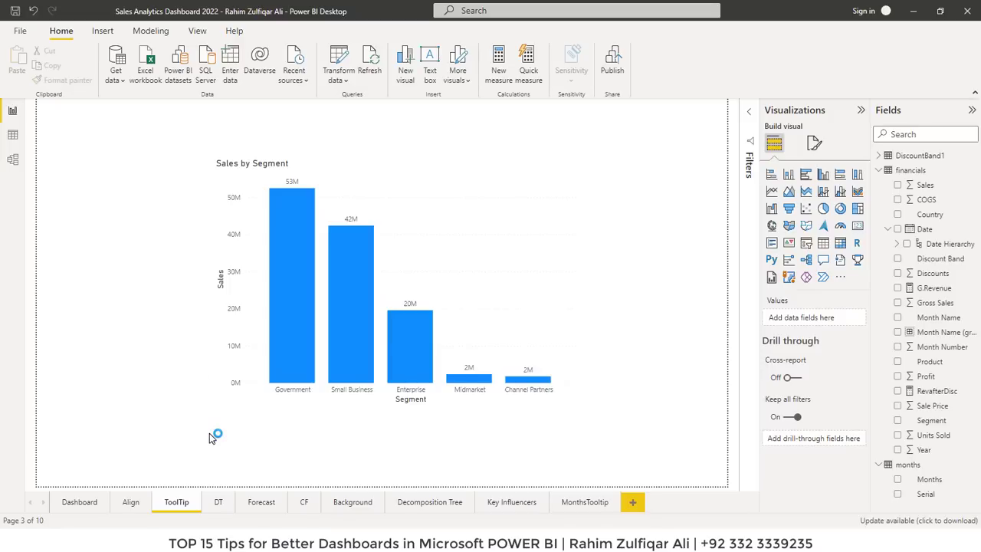
Examine the Sales, COGS and Profit cards and the Profit by Months and Sales by Segment charts on the DT page
{"action": "left_click", "coordinate": [218, 503]}
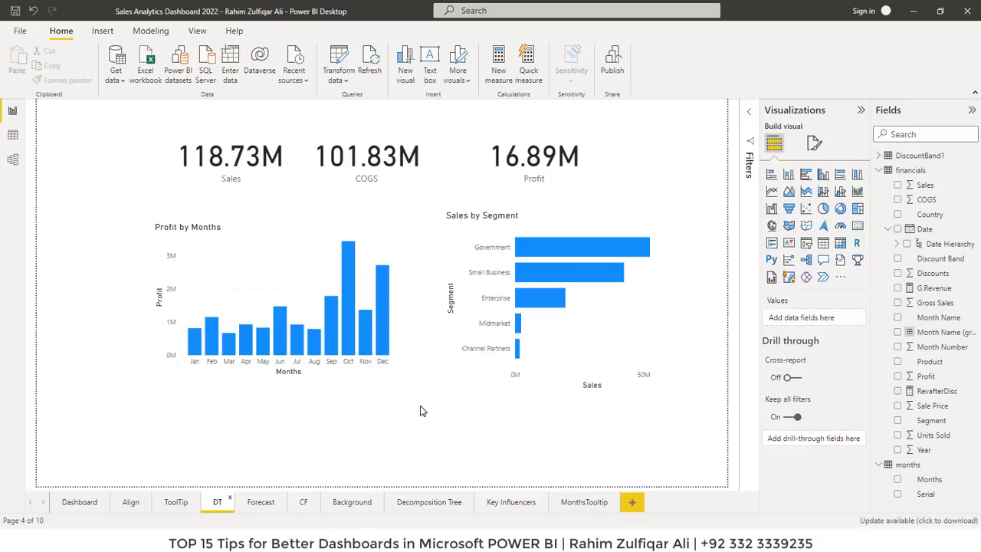
{"action": "left_click", "coordinate": [263, 181]}
{"action": "left_click", "coordinate": [387, 181]}
{"action": "left_click", "coordinate": [514, 179]}
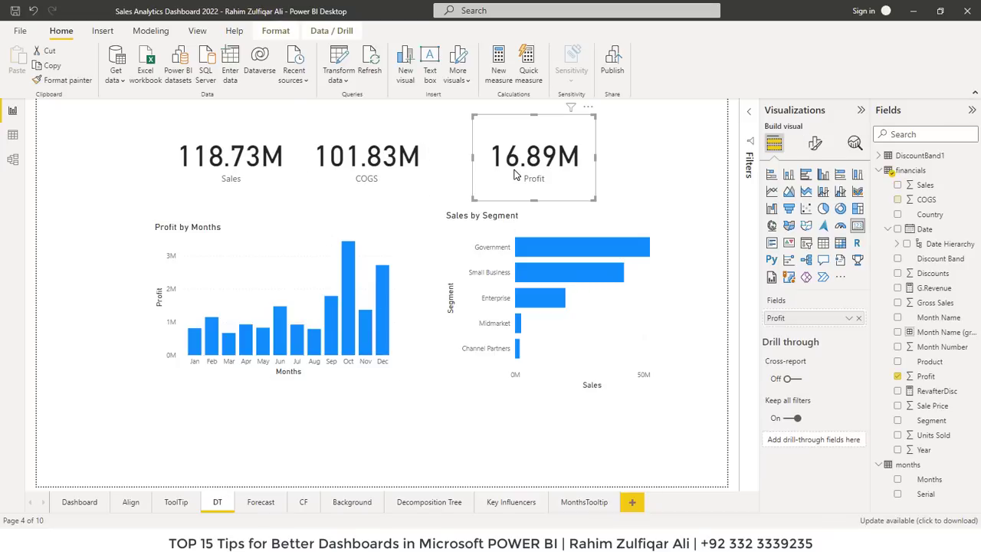
{"action": "left_click", "coordinate": [364, 192]}
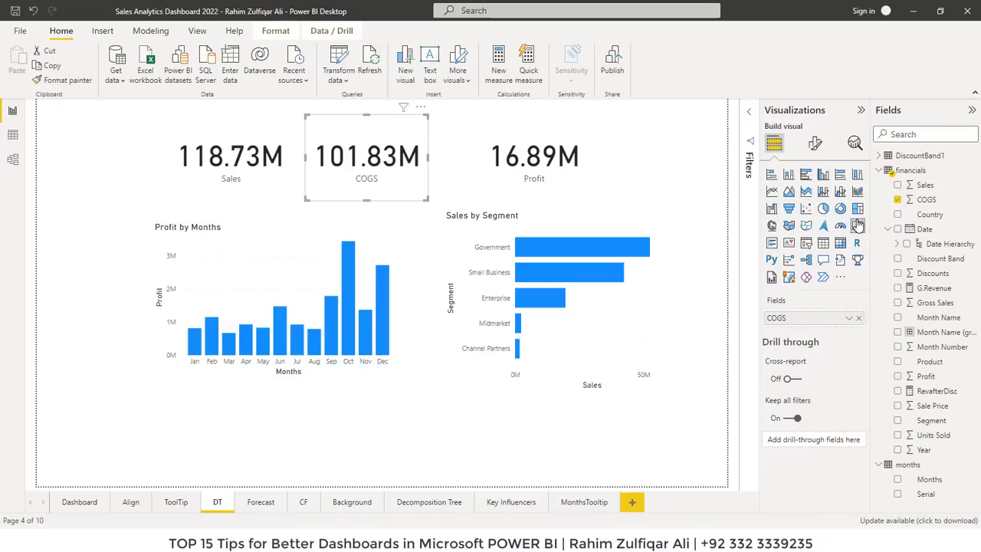
{"action": "left_click", "coordinate": [304, 237]}
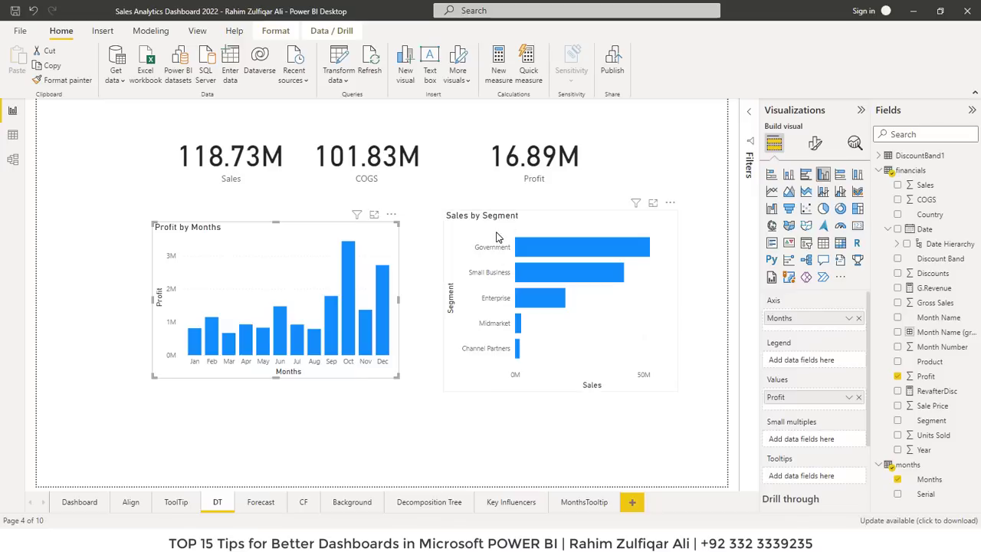
{"action": "left_click", "coordinate": [213, 440]}
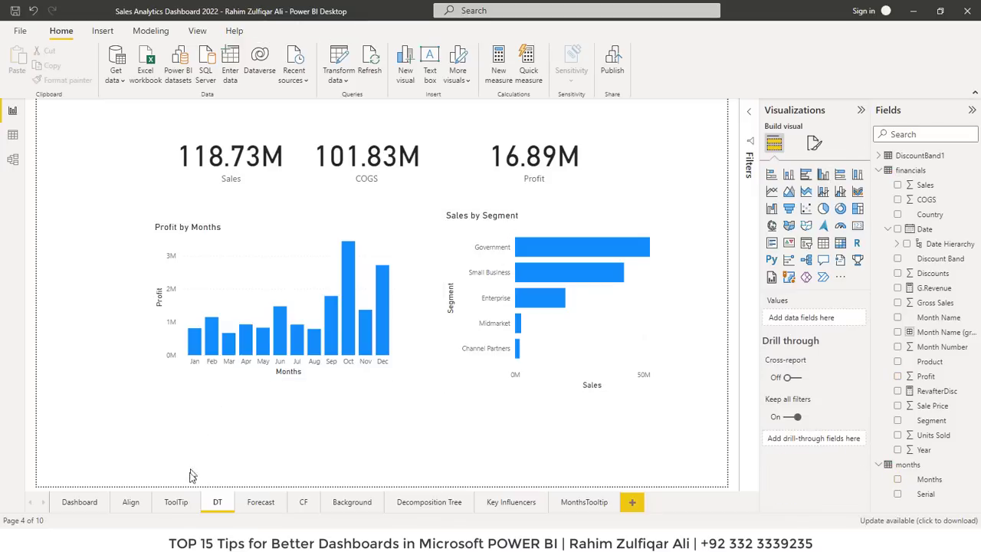
Compare the Sales by Segment chart and its months tooltip on the ToolTip page with the detail visuals on the DT page
{"action": "left_click", "coordinate": [176, 502]}
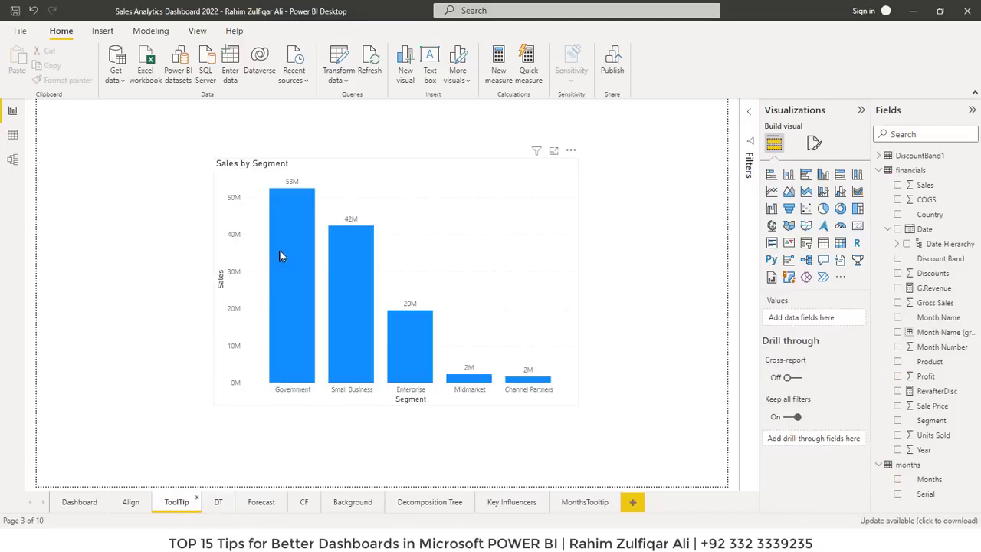
{"action": "mouse_move", "coordinate": [285, 222]}
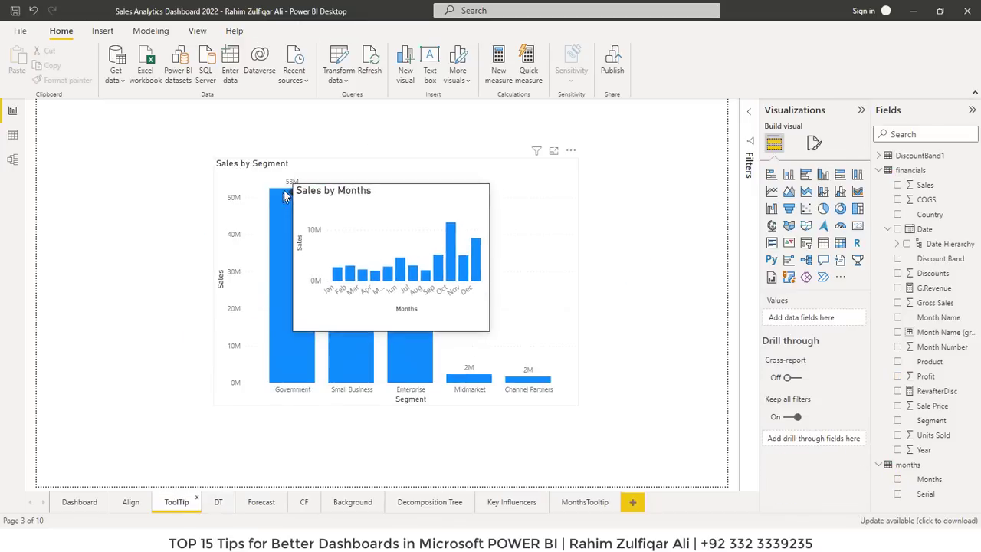
{"action": "left_click", "coordinate": [218, 502]}
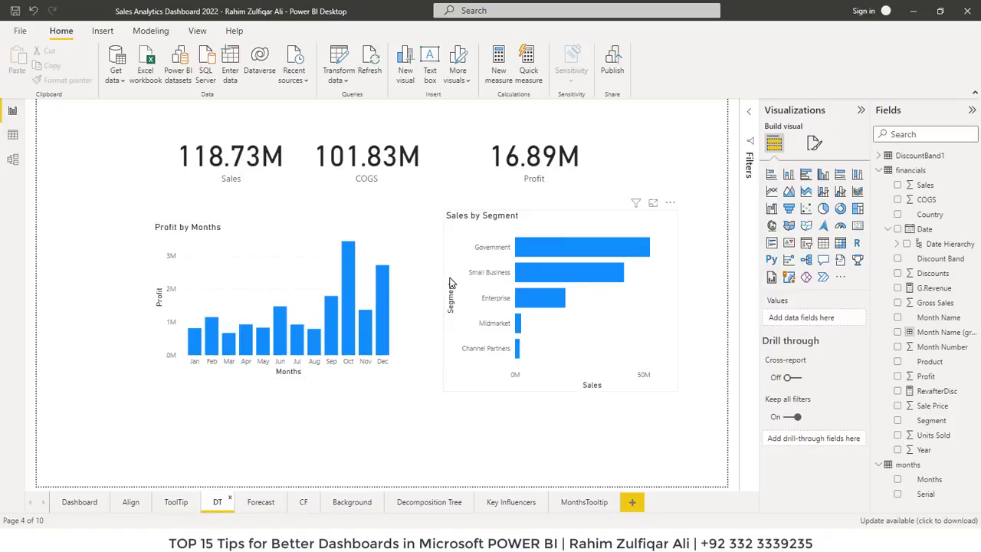
{"action": "left_click", "coordinate": [182, 509]}
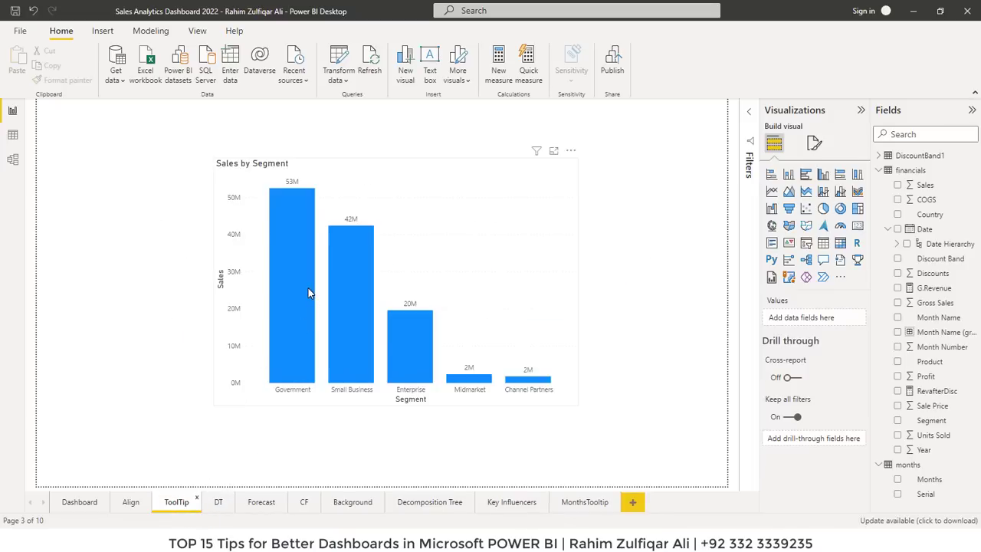
{"action": "left_click", "coordinate": [314, 176]}
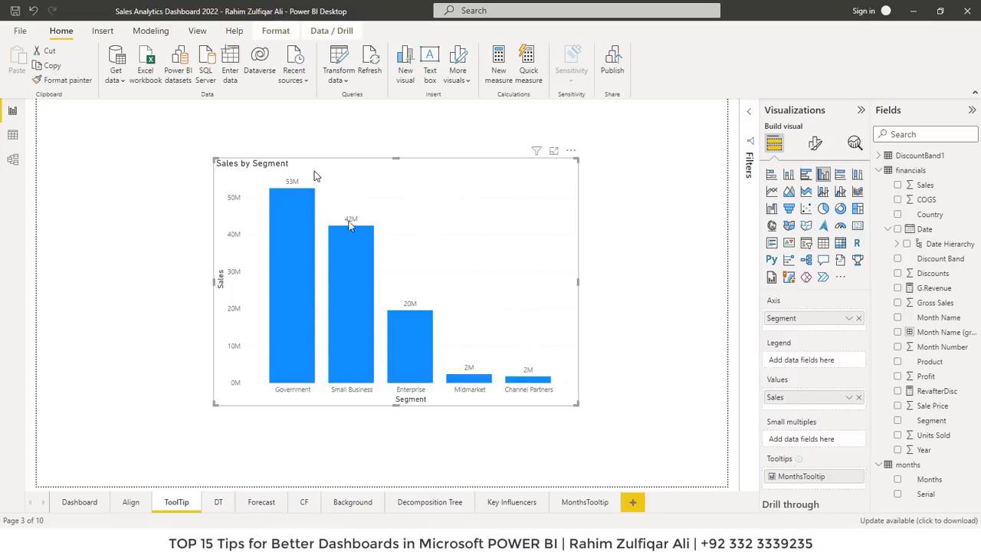
{"action": "left_click", "coordinate": [219, 510]}
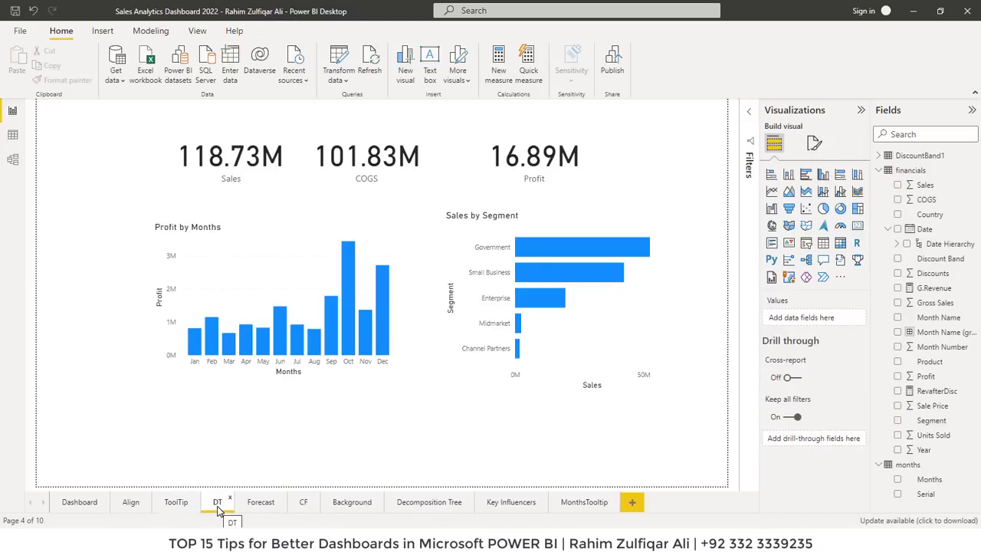
{"action": "left_click", "coordinate": [176, 506]}
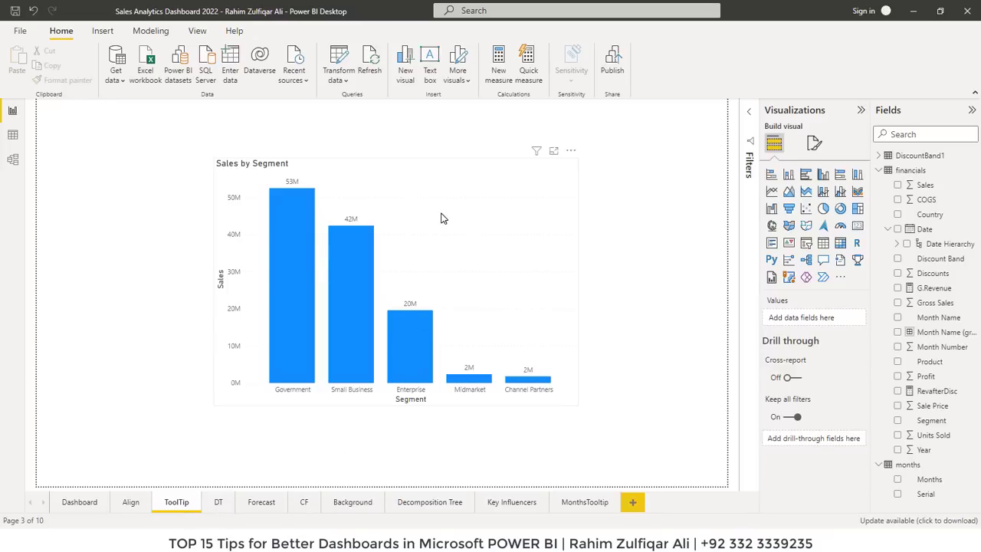
{"action": "left_click", "coordinate": [443, 184]}
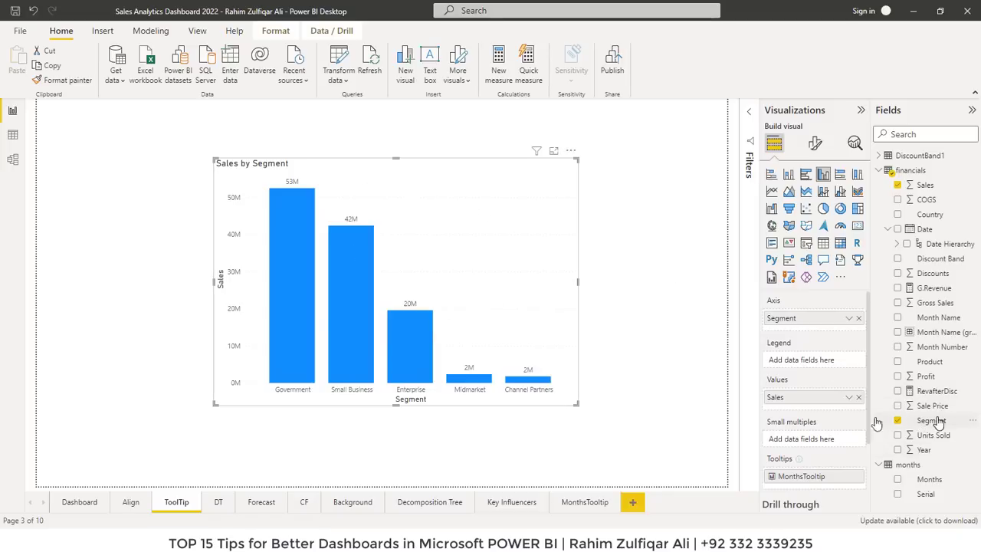
Add Segment from the financials table as the drill-through field of the DT page
{"action": "left_click", "coordinate": [220, 503]}
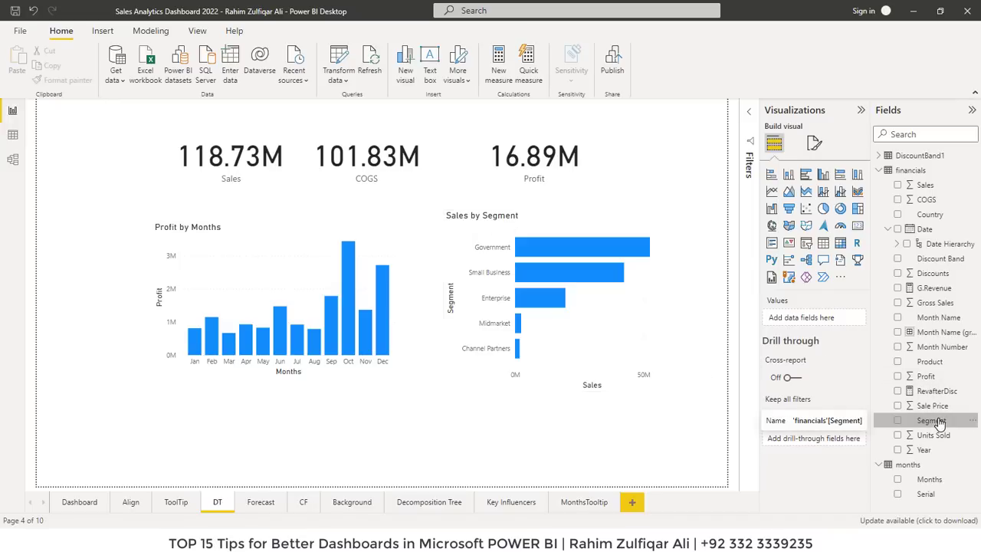
{"action": "left_click_drag", "start_coordinate": [940, 422], "coordinate": [829, 440]}
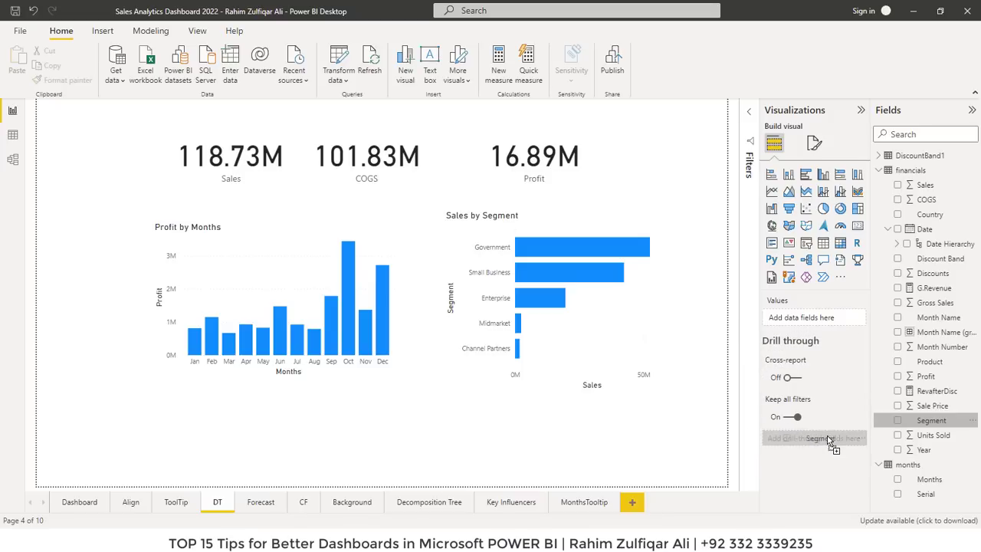
{"action": "left_click_drag", "start_coordinate": [829, 439], "coordinate": [830, 440]}
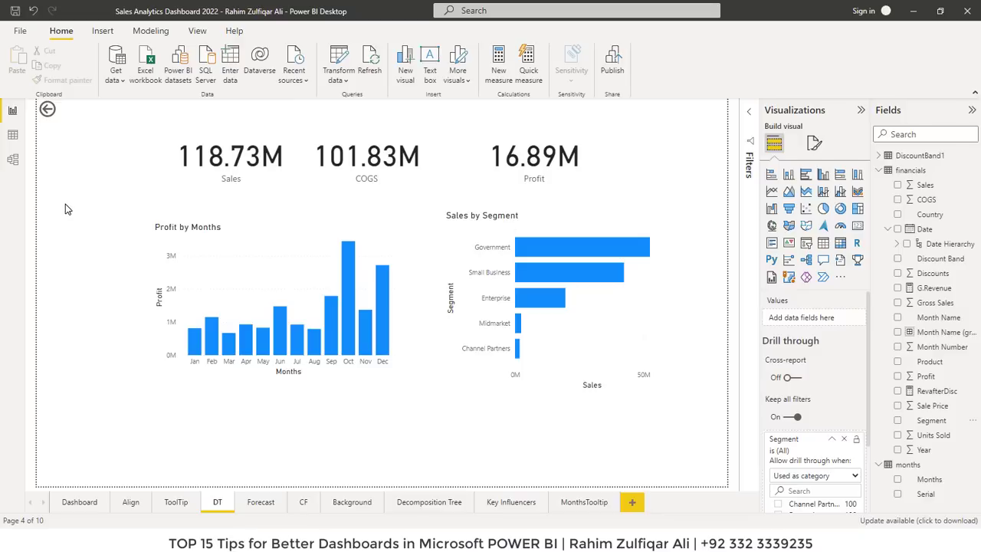
Follow the DT page's back arrow to the ToolTip page and drill through from the Government column to DT
{"action": "left_click", "coordinate": [49, 111], "text": "ctrl"}
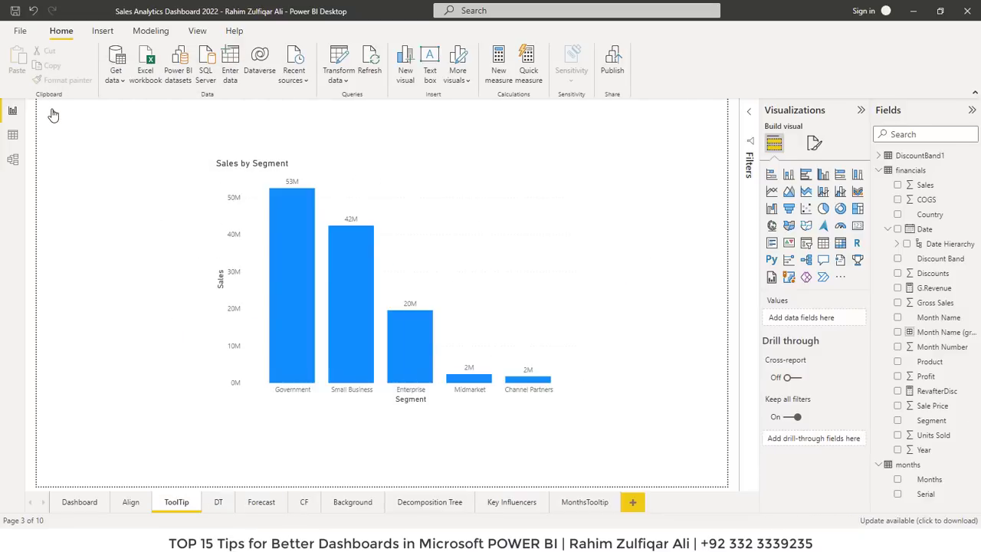
{"action": "mouse_move", "coordinate": [295, 294]}
{"action": "mouse_move", "coordinate": [312, 263]}
{"action": "right_click", "coordinate": [292, 227]}
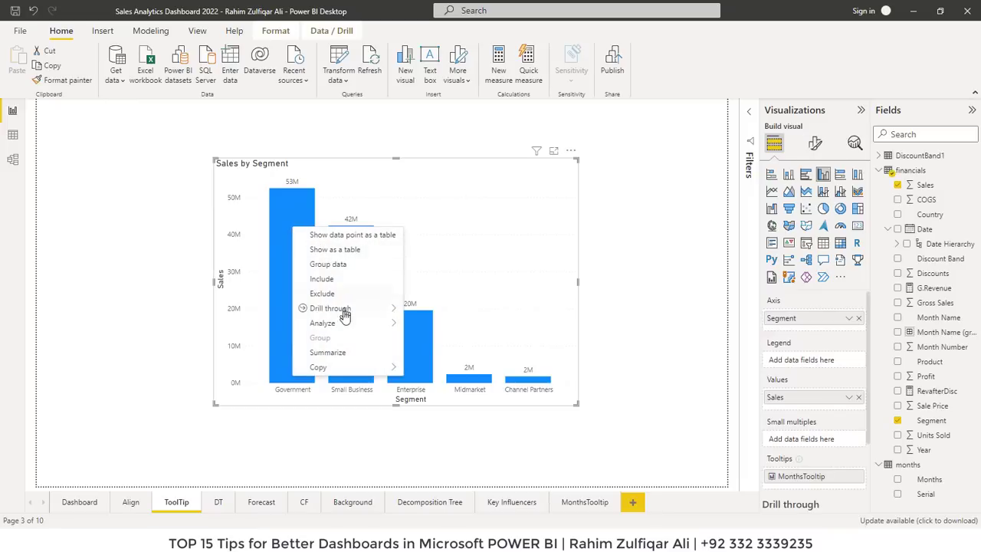
{"action": "mouse_move", "coordinate": [348, 314]}
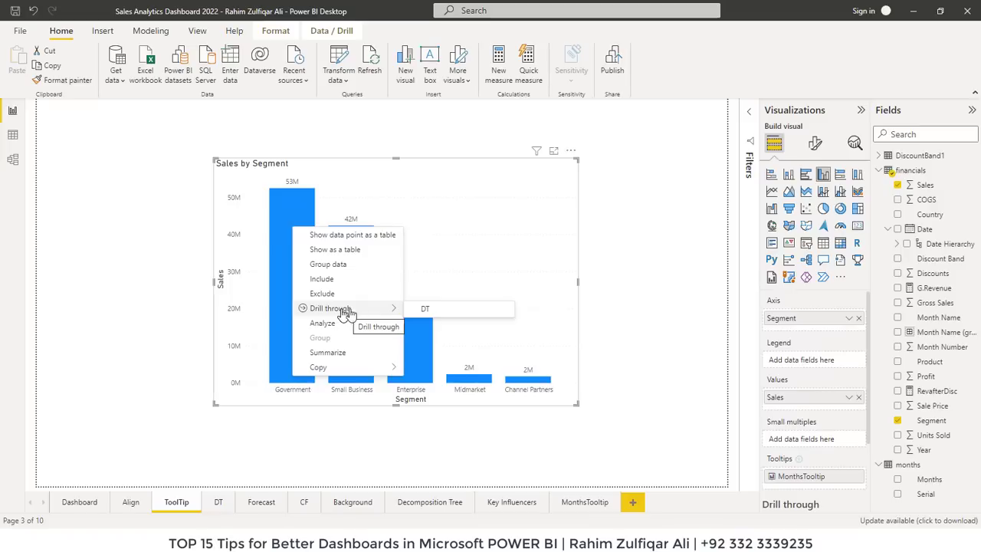
{"action": "left_click", "coordinate": [426, 310]}
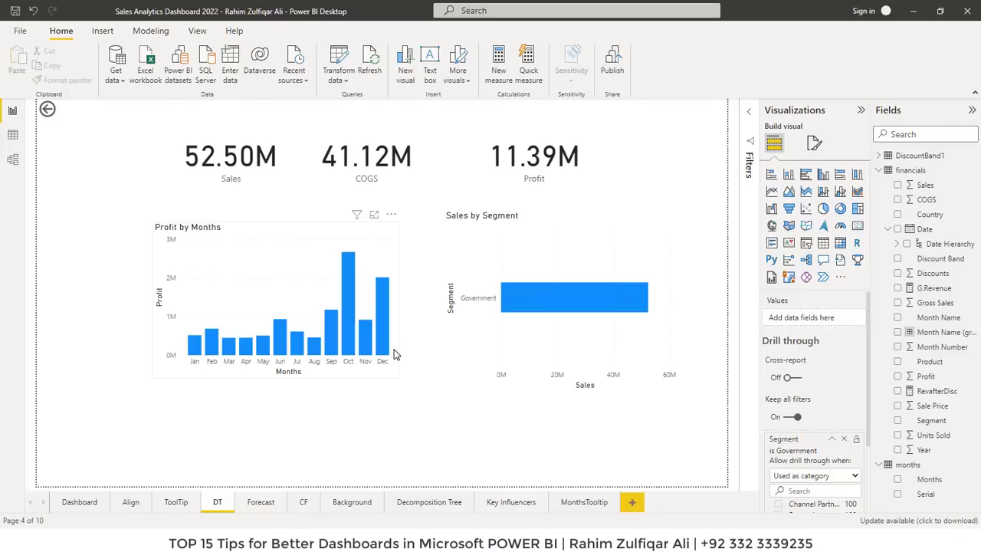
Drill through from the Small Business column on the ToolTip page to DT, and revisit both pages
{"action": "left_click", "coordinate": [183, 509]}
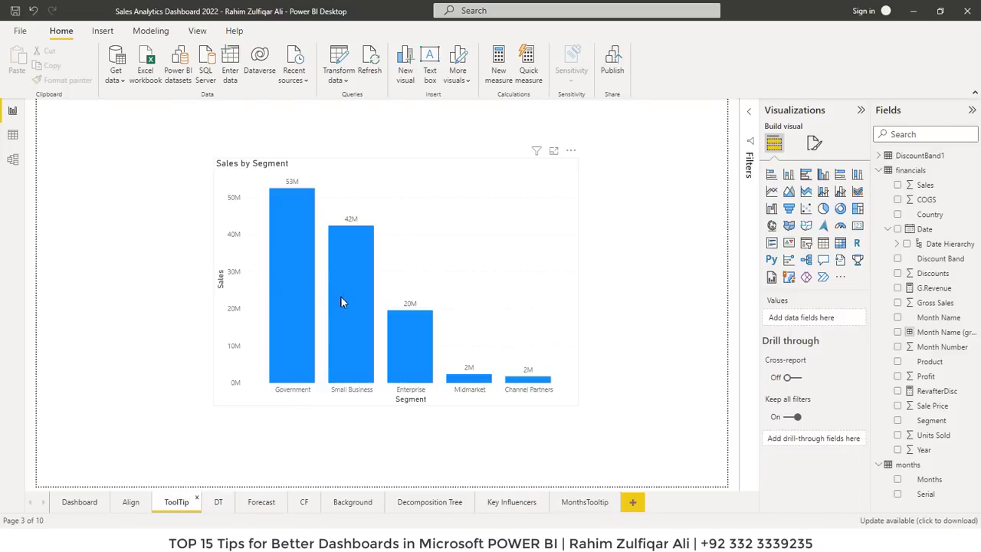
{"action": "right_click", "coordinate": [350, 254]}
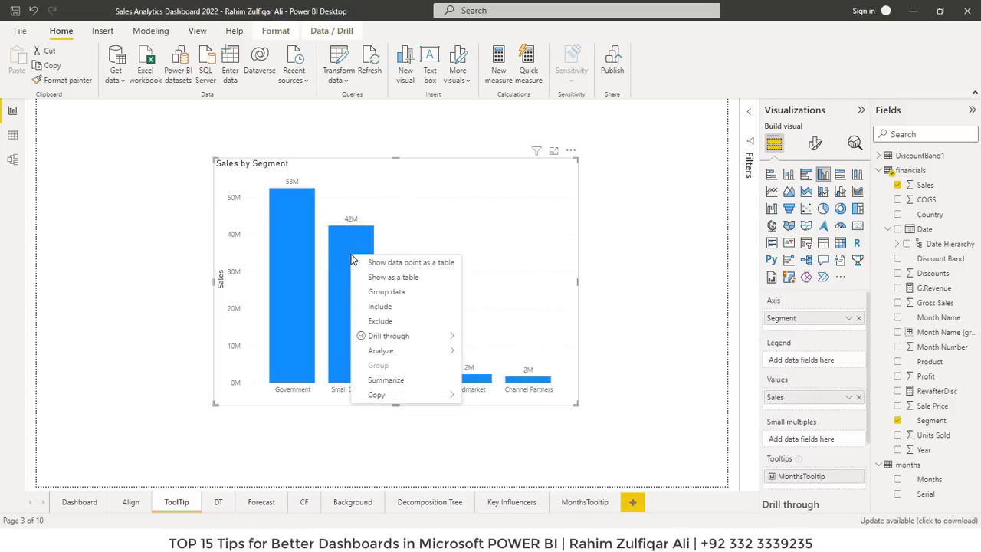
{"action": "mouse_move", "coordinate": [390, 337]}
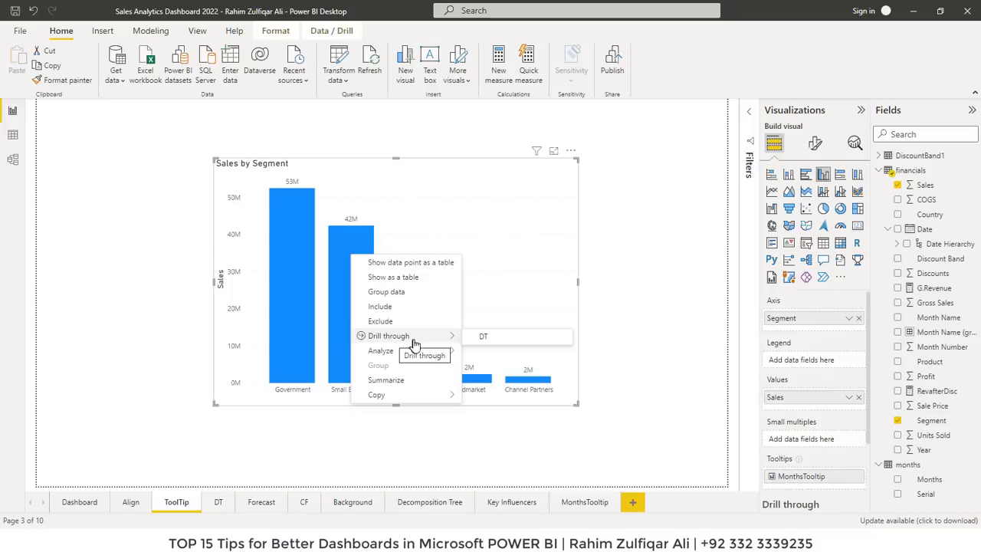
{"action": "left_click", "coordinate": [480, 338]}
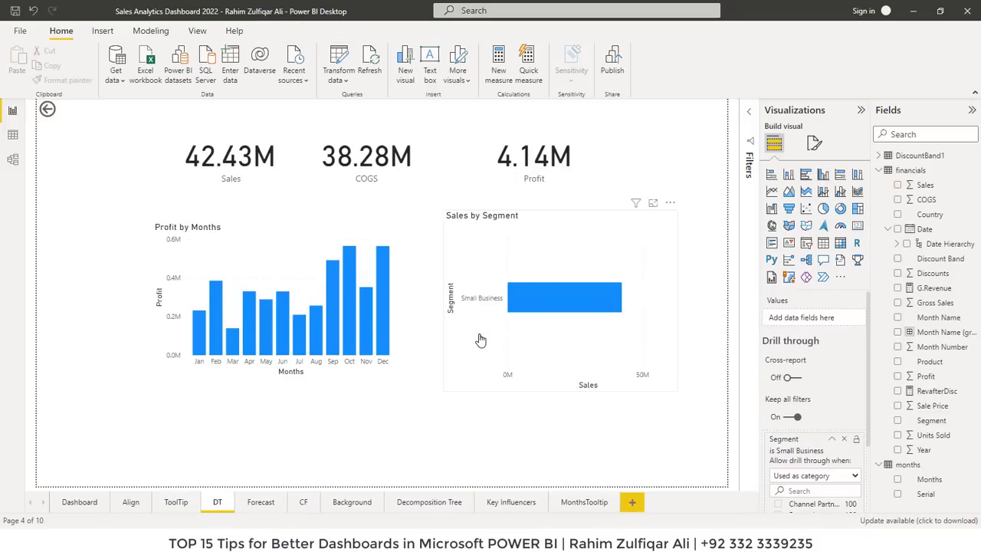
{"action": "left_click", "coordinate": [176, 510]}
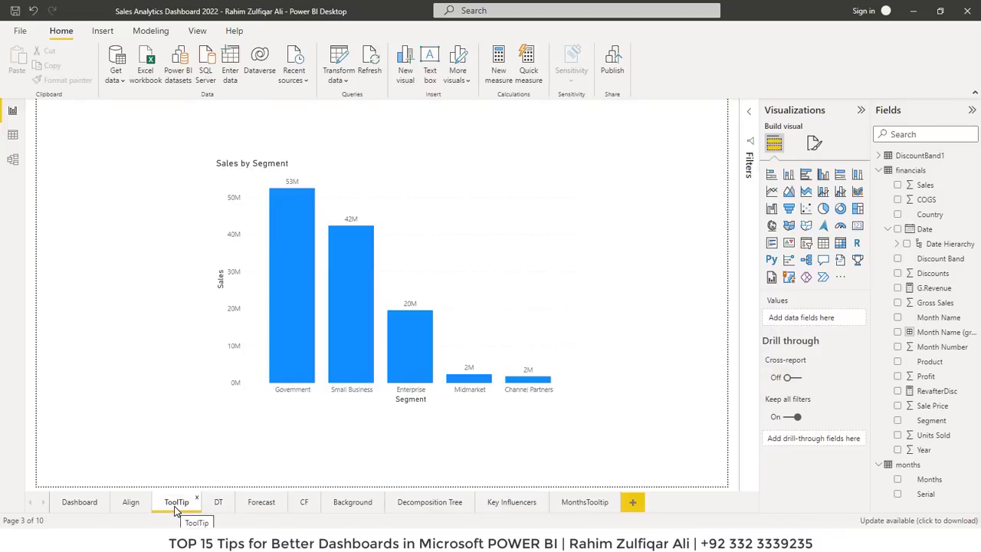
{"action": "left_click", "coordinate": [220, 506]}
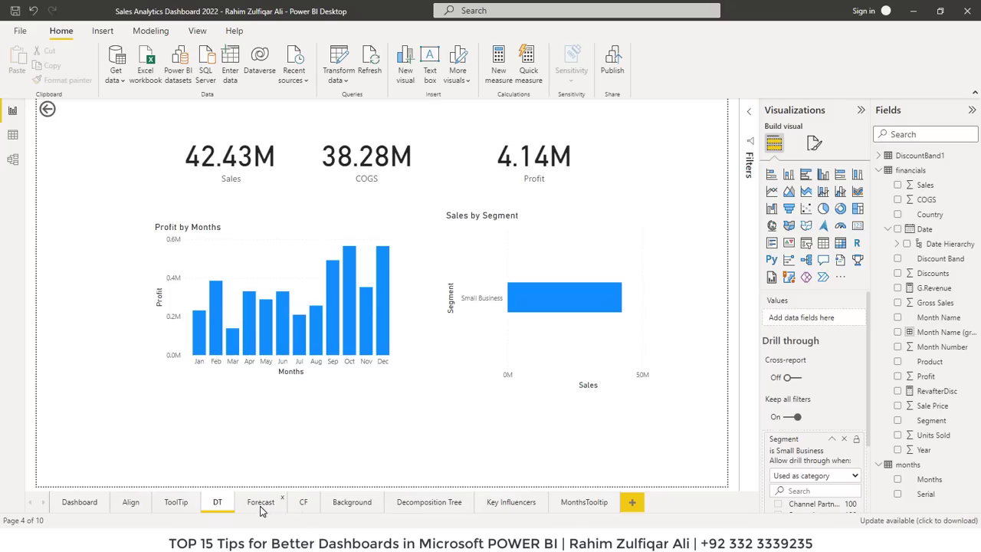
On the Forecast page, check that the Sales by Date line chart's axis uses Date instead of Date Hierarchy, and enlarge the chart slightly
{"action": "left_click", "coordinate": [259, 504]}
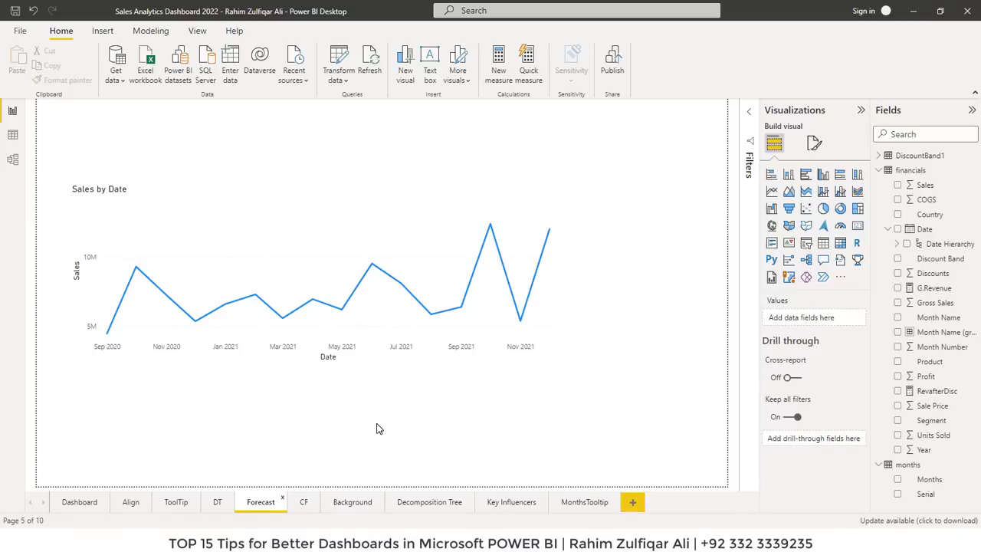
{"action": "left_click", "coordinate": [530, 198]}
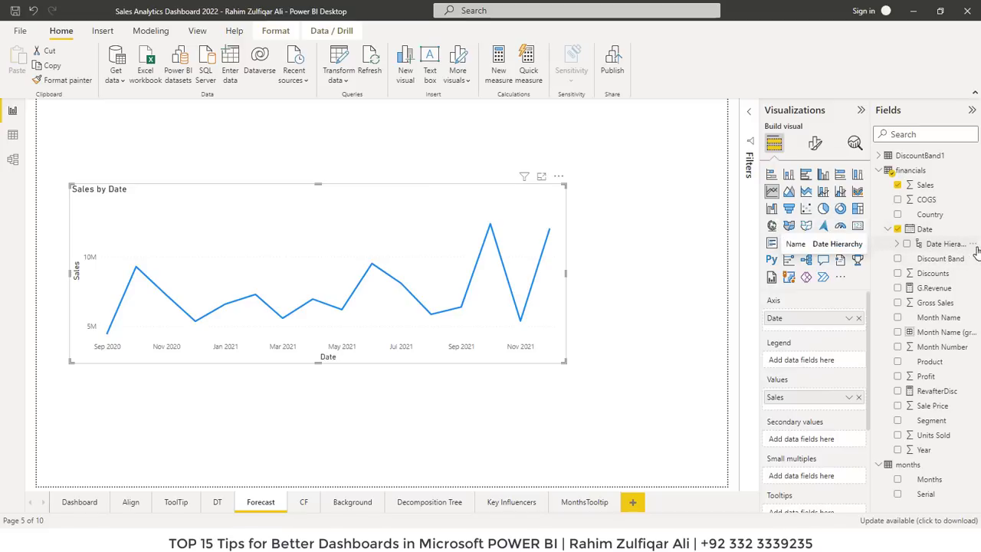
{"action": "left_click", "coordinate": [897, 244]}
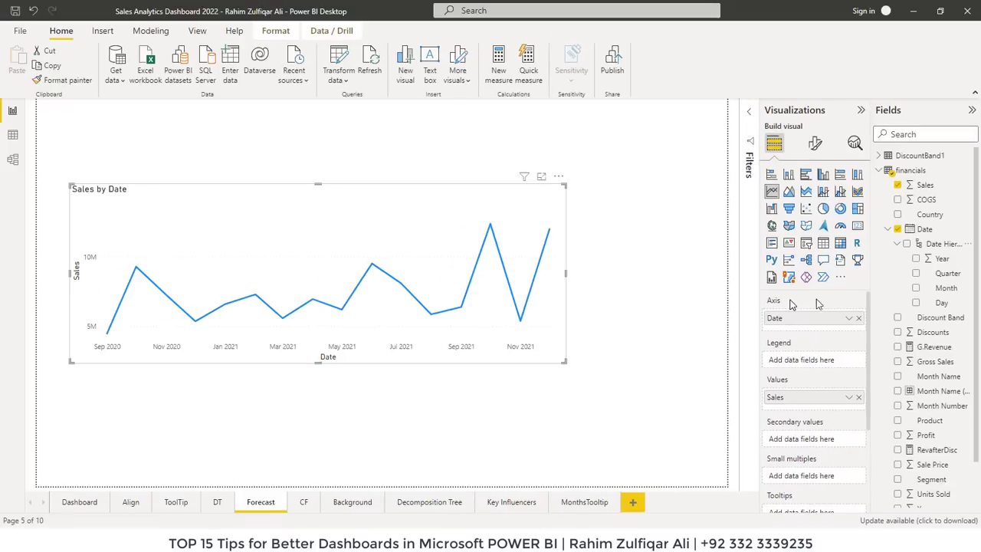
{"action": "left_click", "coordinate": [849, 318]}
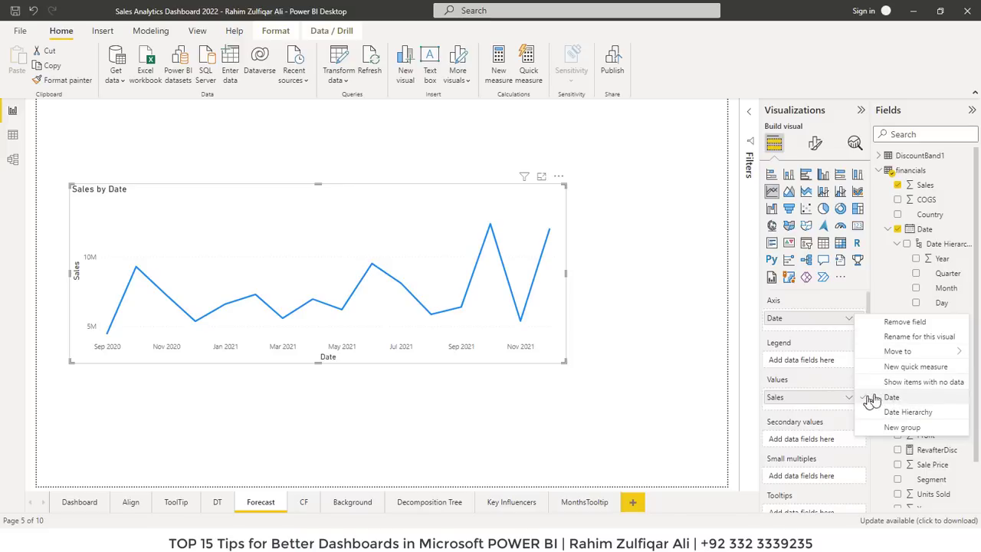
{"action": "left_click", "coordinate": [540, 403]}
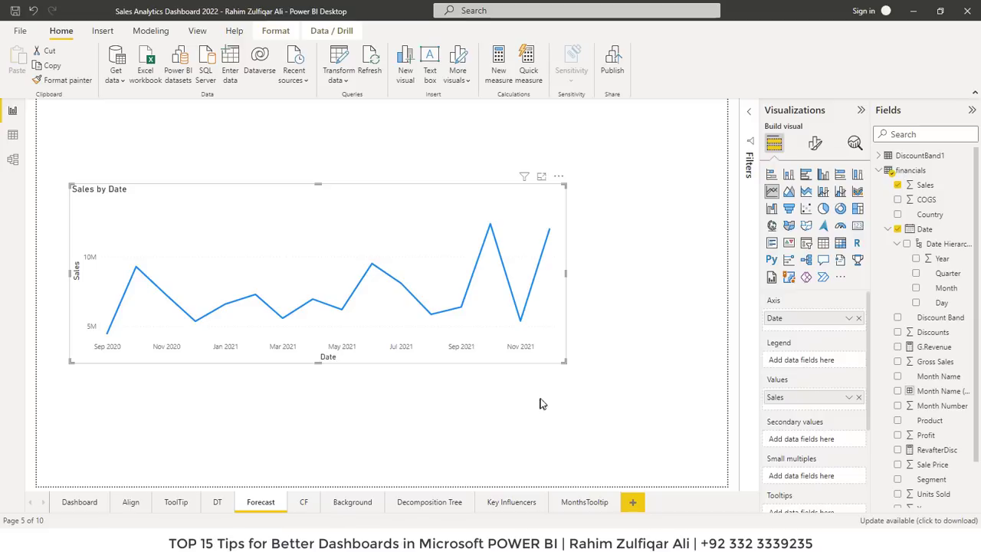
{"action": "left_click_drag", "start_coordinate": [563, 361], "coordinate": [588, 376]}
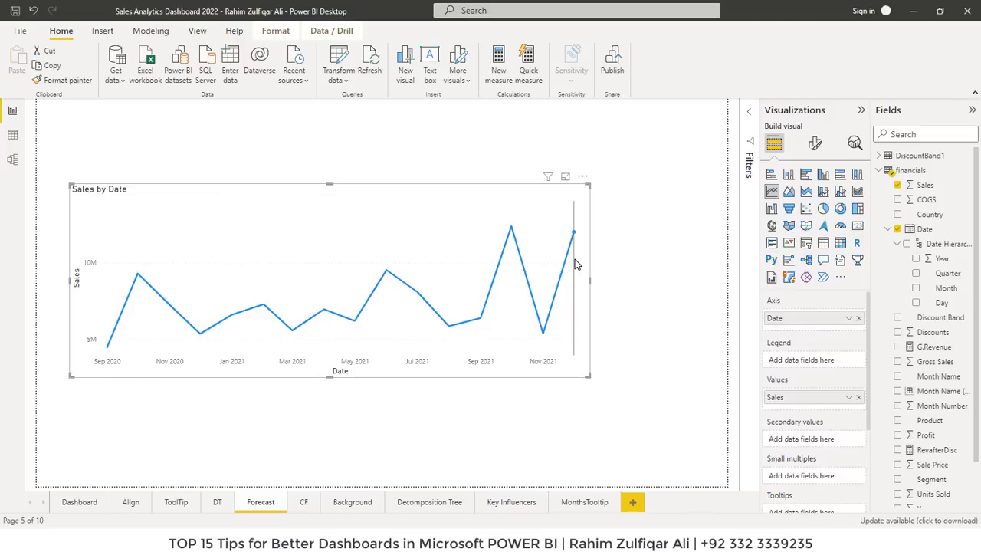
Turn on the forecast for the Sales by Date line chart and show its options
{"action": "mouse_move", "coordinate": [576, 264]}
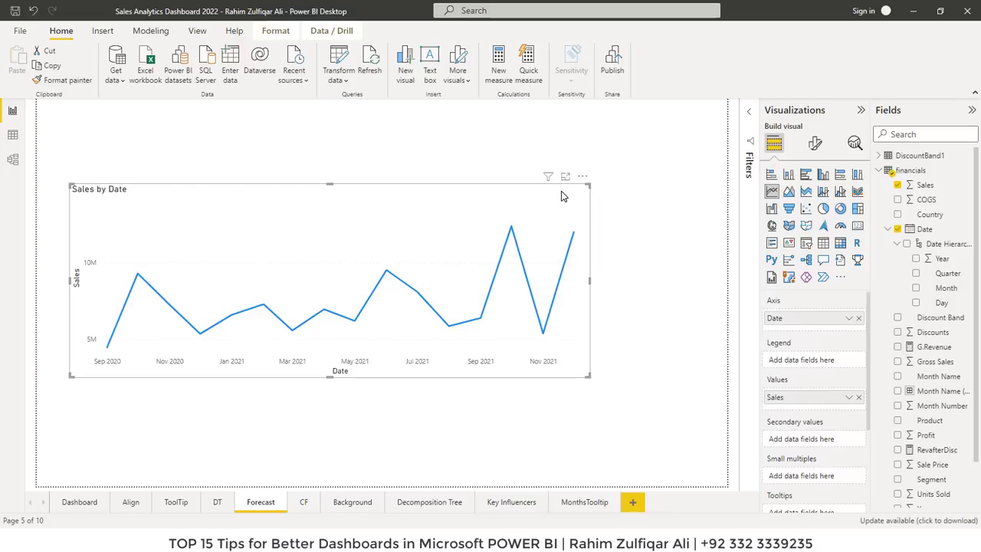
{"action": "left_click", "coordinate": [855, 144]}
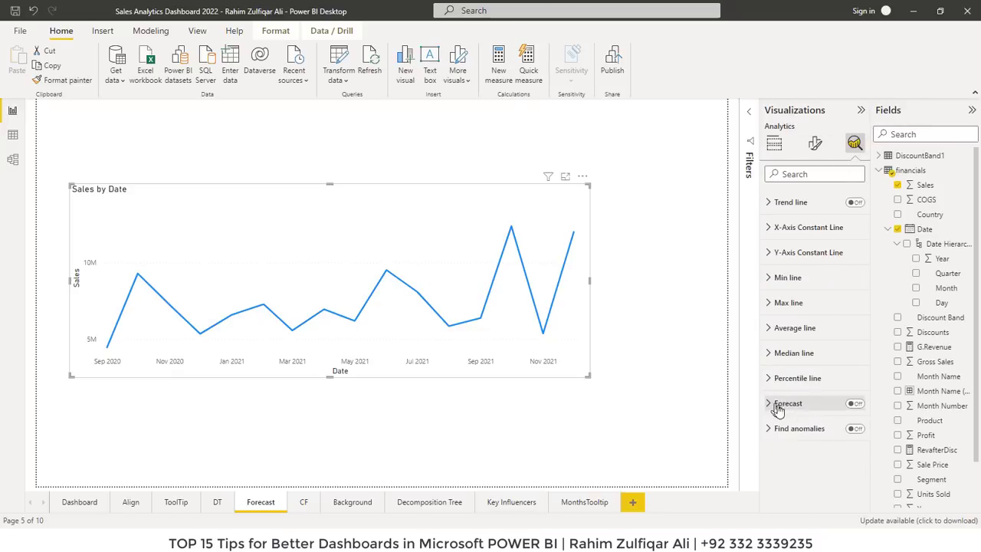
{"action": "left_click", "coordinate": [855, 404]}
{"action": "left_click", "coordinate": [770, 404]}
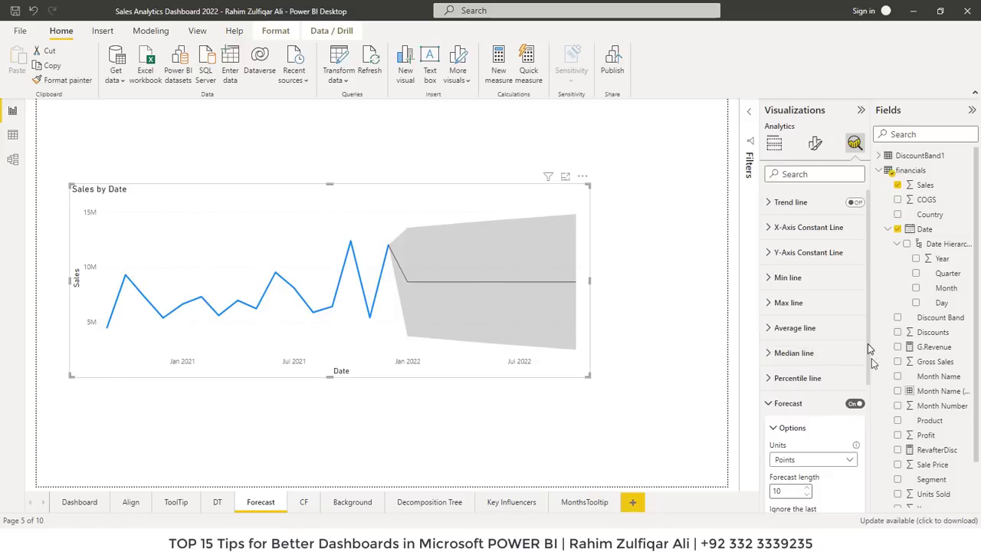
Set the forecast units to Months, the forecast length to 6 and the confidence interval to 95%, and apply them
{"action": "left_click_drag", "start_coordinate": [872, 354], "coordinate": [872, 453]}
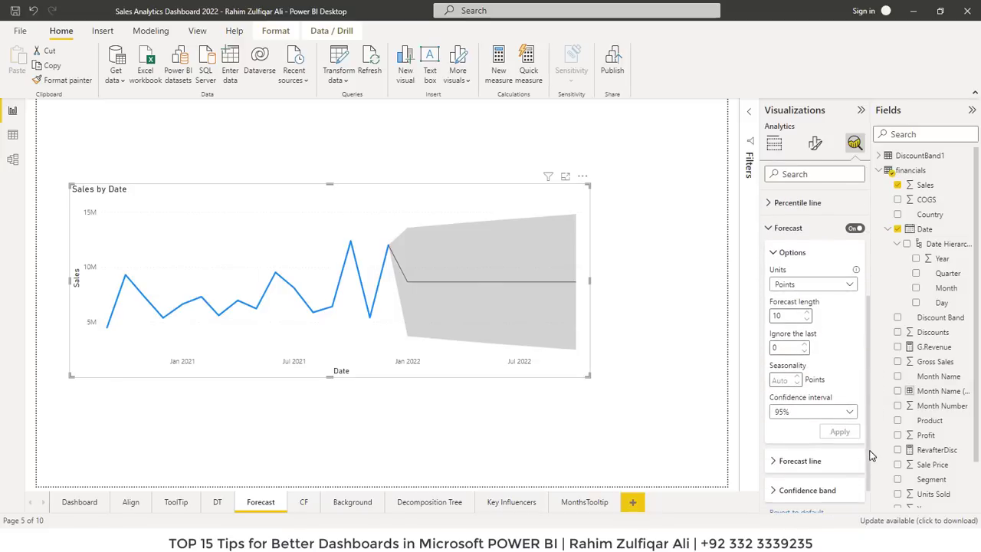
{"action": "left_click", "coordinate": [832, 285]}
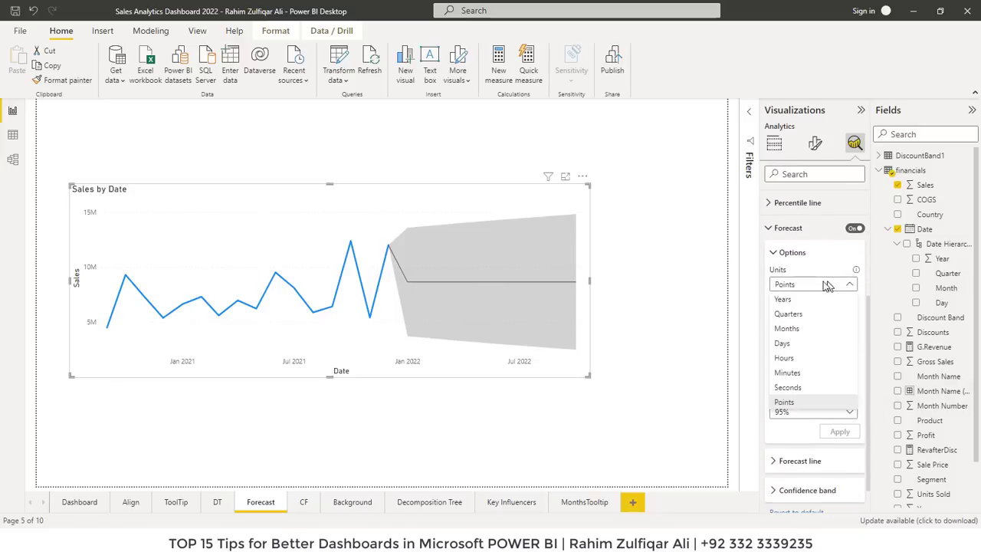
{"action": "left_click", "coordinate": [797, 329]}
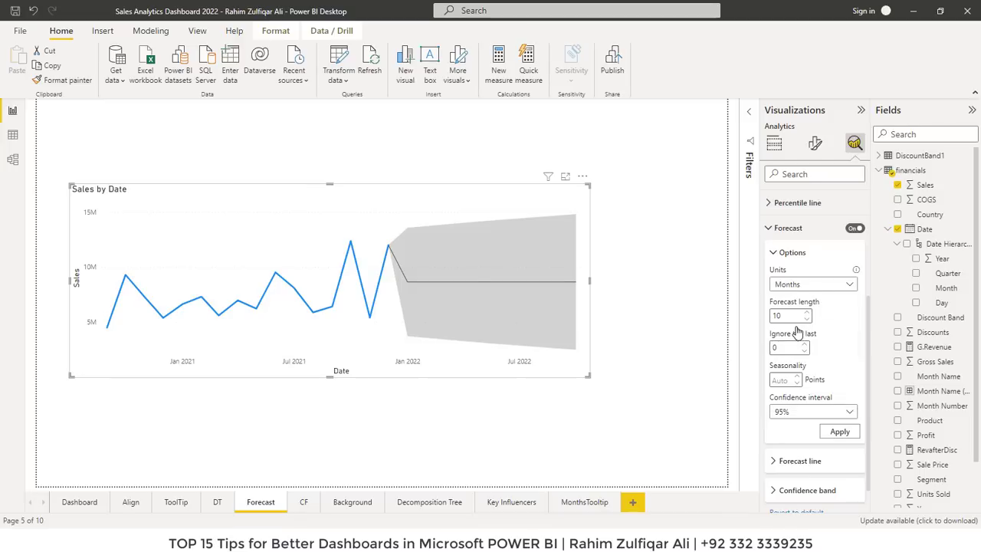
{"action": "left_click_drag", "start_coordinate": [791, 318], "coordinate": [764, 316]}
{"action": "type", "text": "6"}
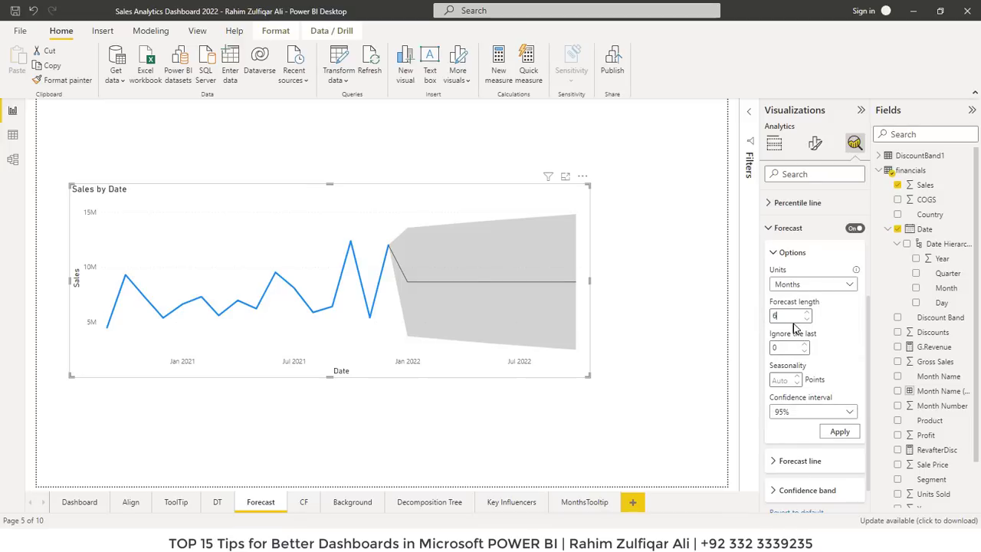
{"action": "left_click", "coordinate": [807, 415]}
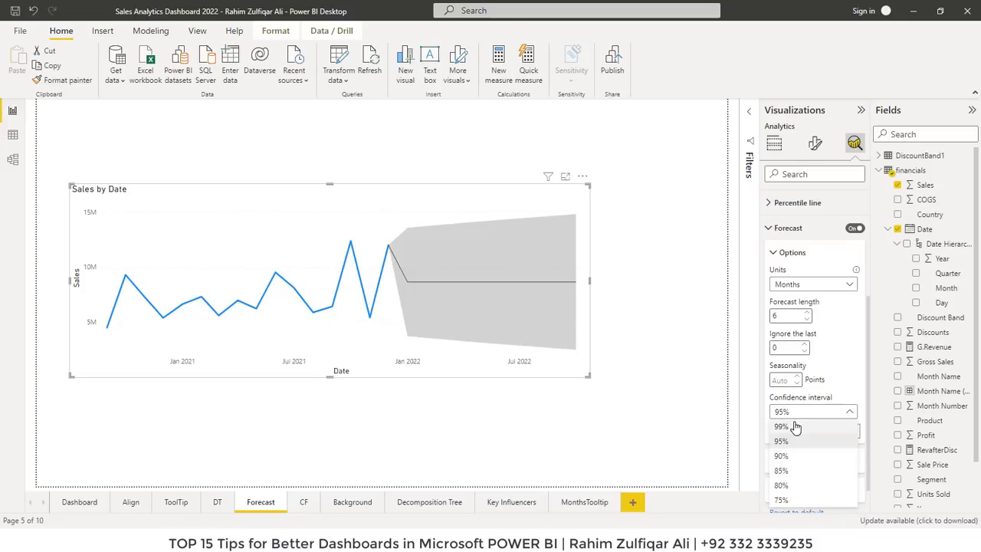
{"action": "left_click", "coordinate": [788, 443]}
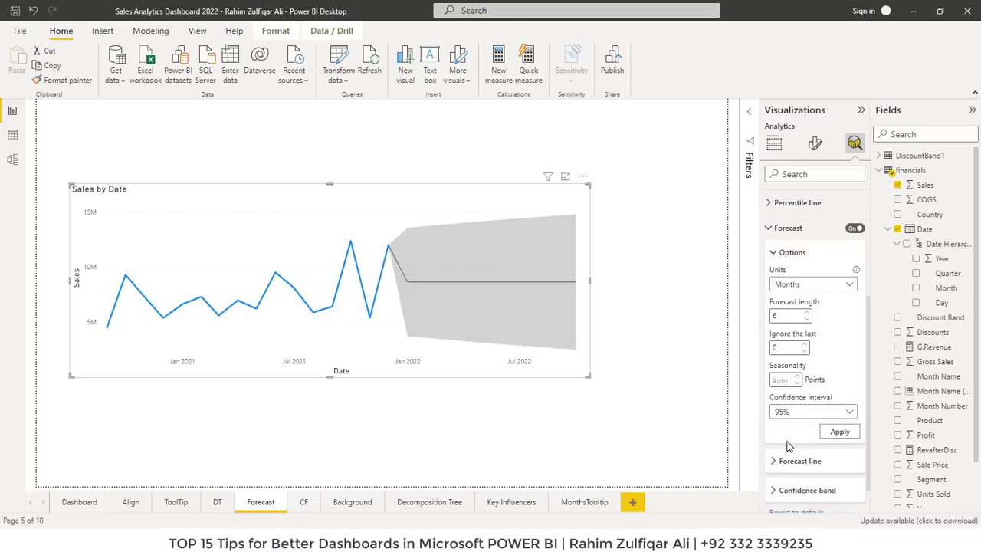
{"action": "left_click", "coordinate": [829, 434]}
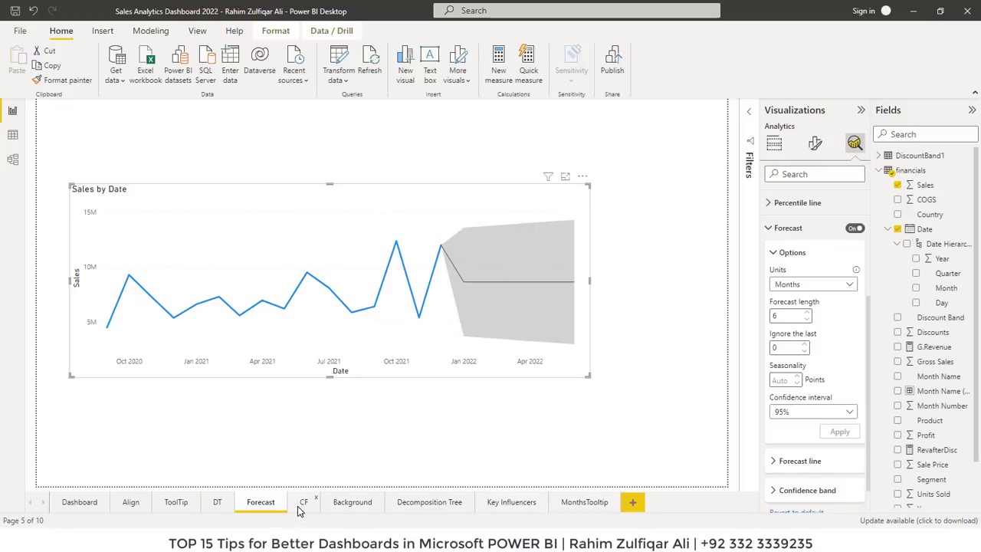
On the CF page, open conditional formatting for the bar colors of the Profit by Month Name chart
{"action": "left_click", "coordinate": [301, 504]}
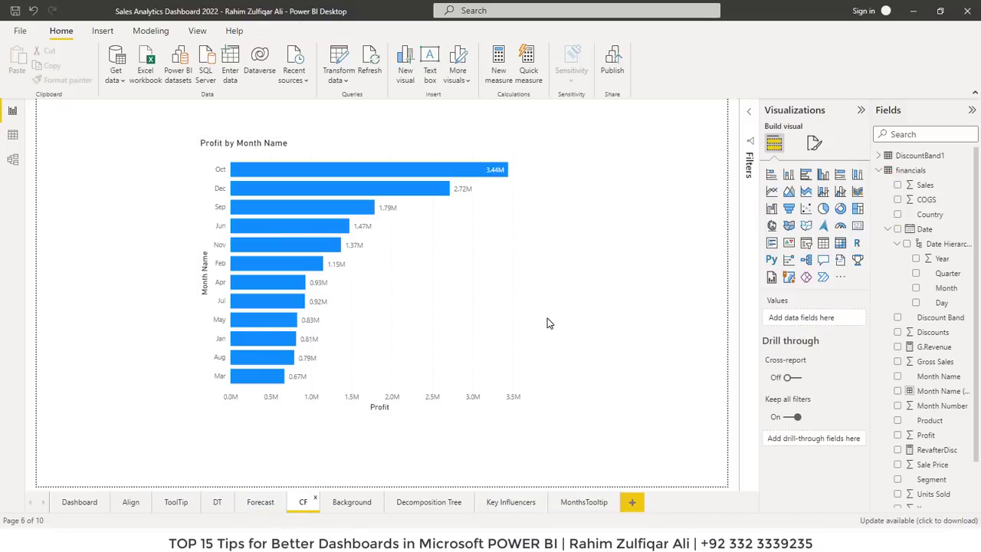
{"action": "left_click", "coordinate": [482, 284]}
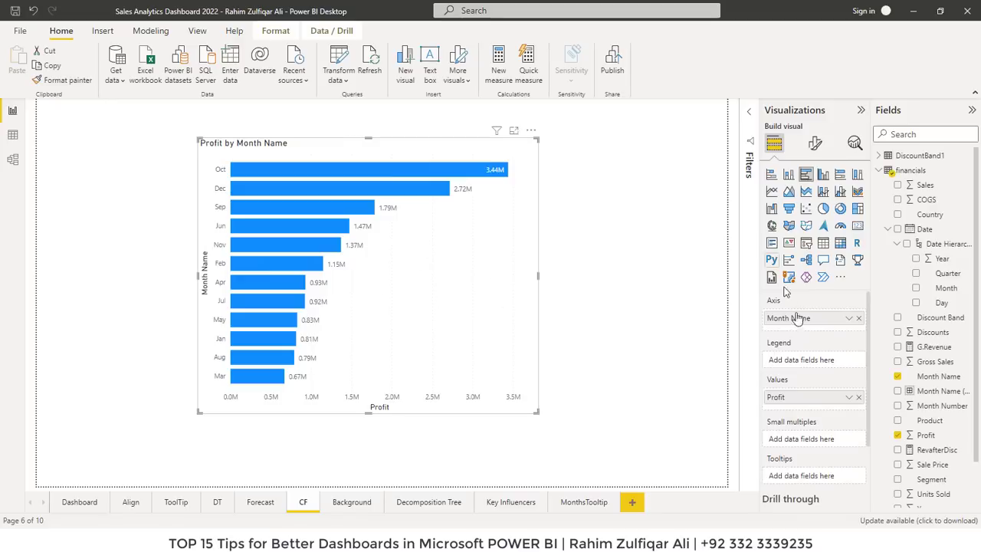
{"action": "left_click", "coordinate": [814, 146]}
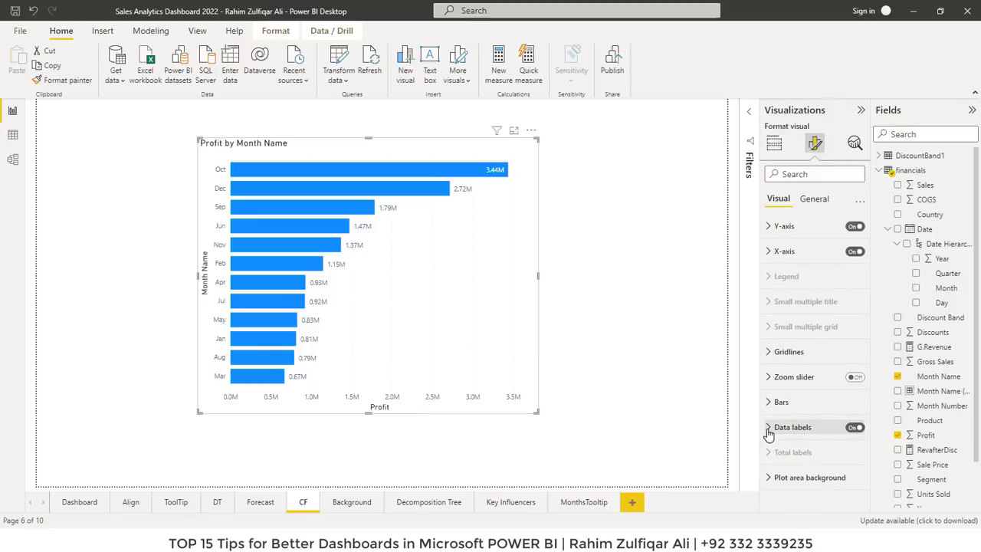
{"action": "left_click", "coordinate": [768, 431]}
{"action": "left_click", "coordinate": [768, 432]}
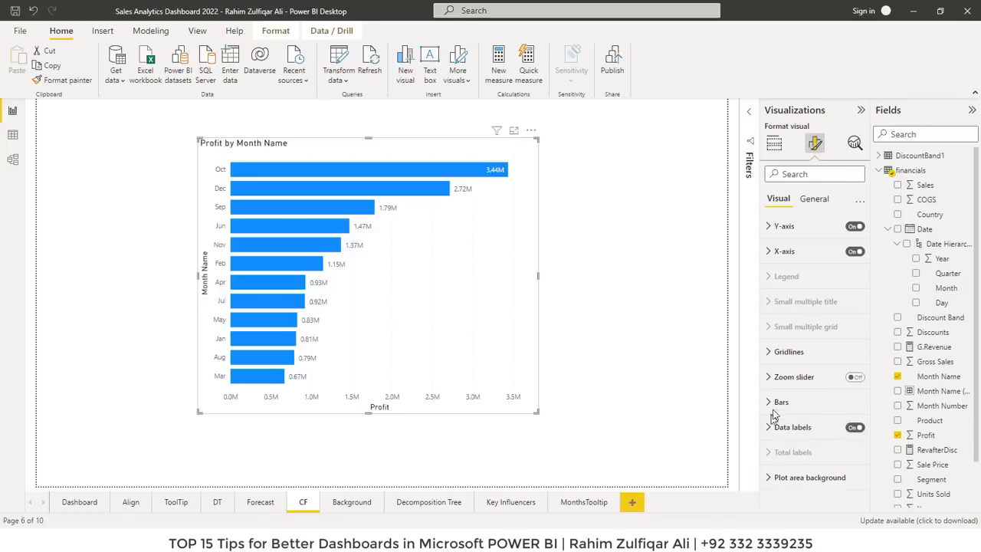
{"action": "left_click", "coordinate": [775, 404]}
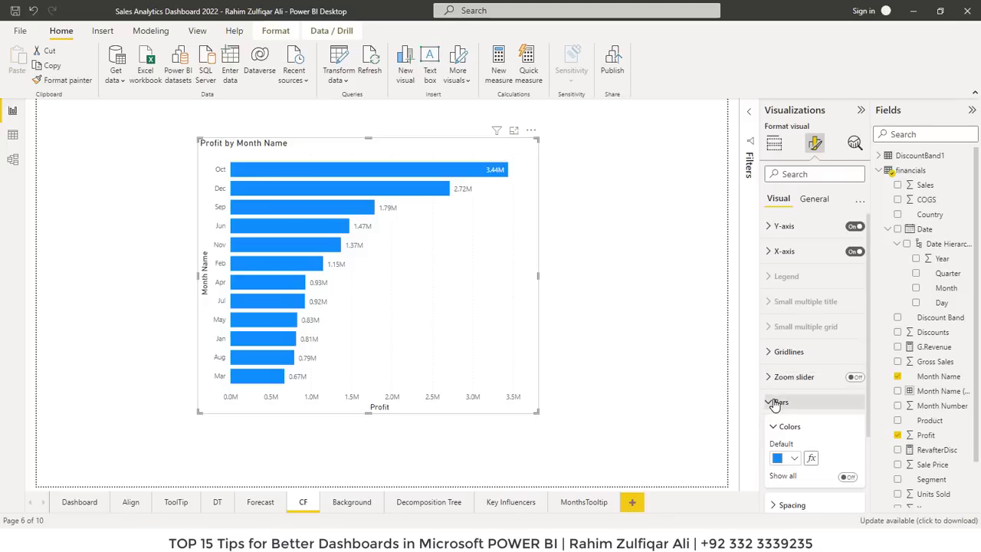
{"action": "left_click", "coordinate": [775, 405]}
{"action": "left_click", "coordinate": [775, 405]}
{"action": "left_click", "coordinate": [774, 405]}
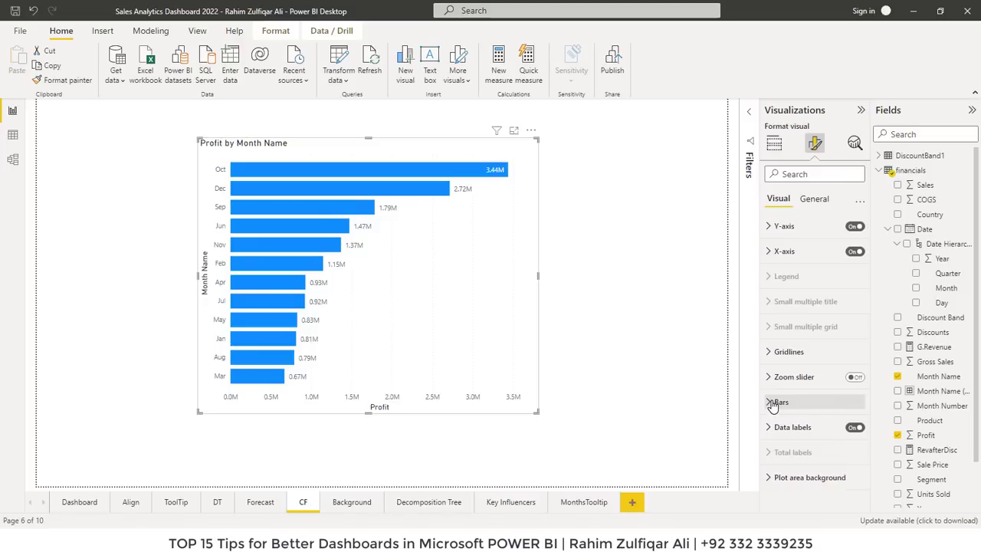
{"action": "left_click", "coordinate": [773, 405]}
{"action": "scroll", "coordinate": [876, 350], "scroll_direction": "down", "scroll_amount": 1}
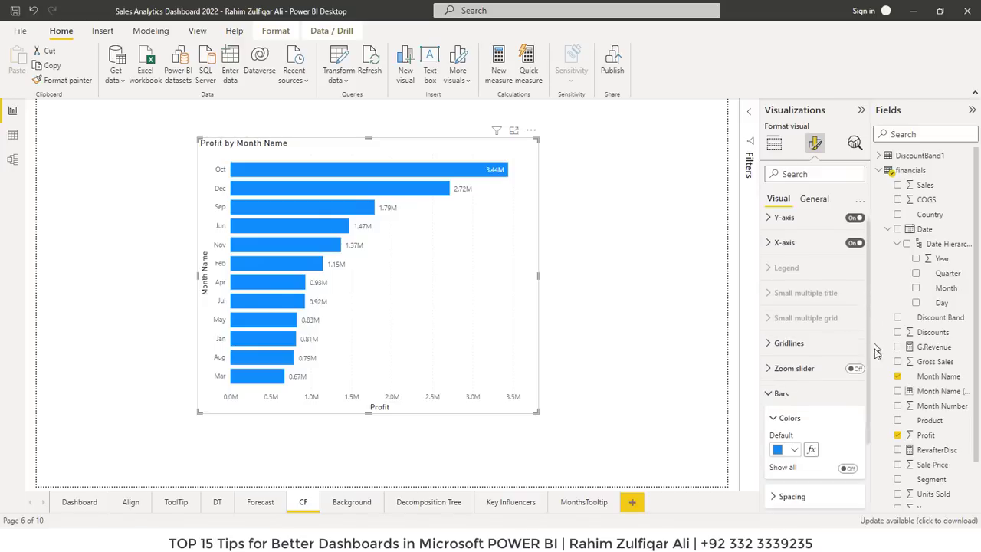
{"action": "scroll", "coordinate": [866, 352], "scroll_direction": "down", "scroll_amount": 3}
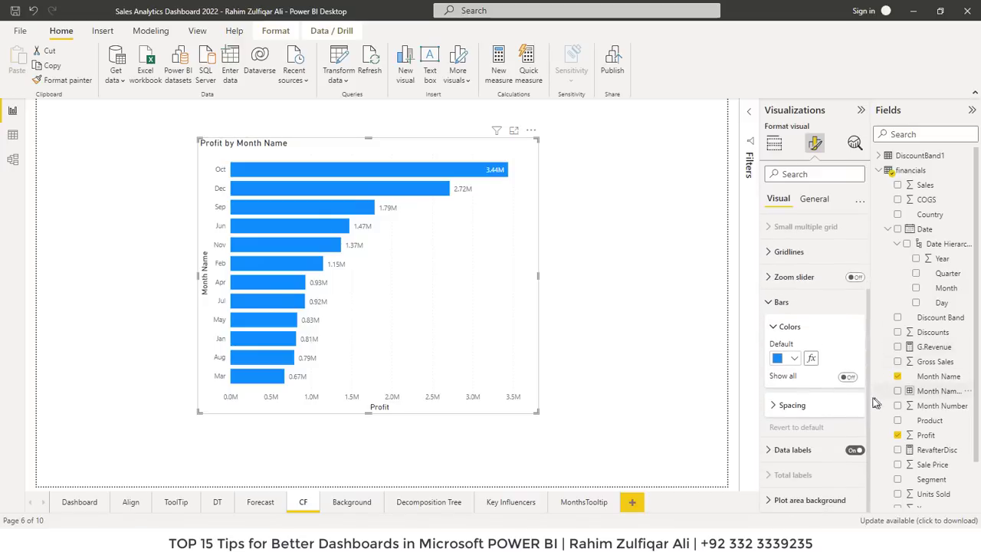
{"action": "left_click", "coordinate": [811, 360]}
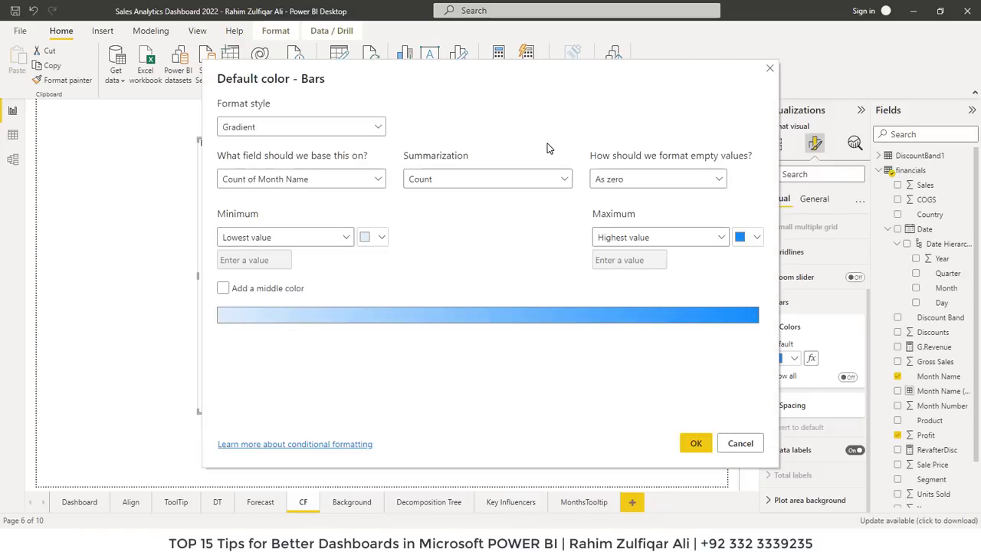
Try the Rules and Field value format styles for the bar colors, and return to Gradient
{"action": "left_click", "coordinate": [271, 127]}
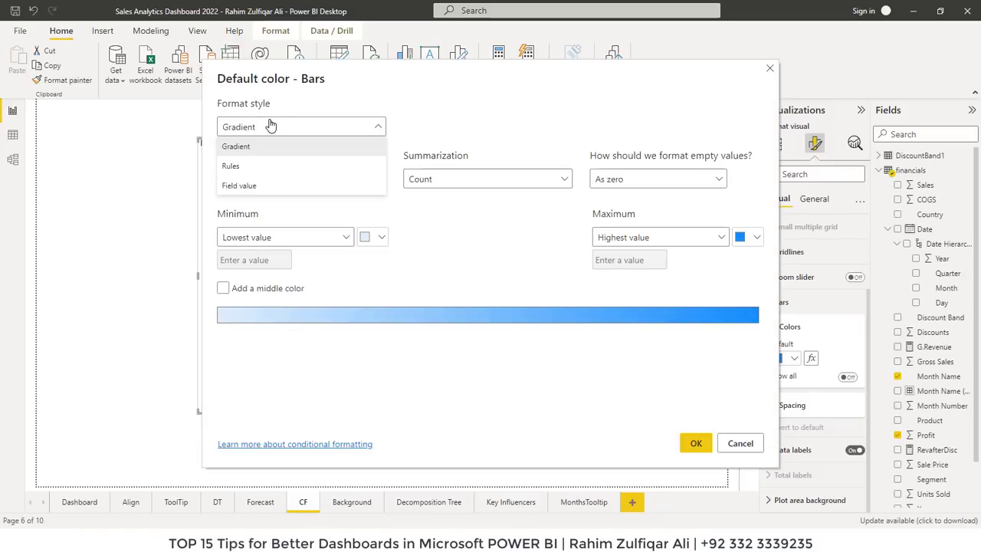
{"action": "left_click", "coordinate": [230, 165]}
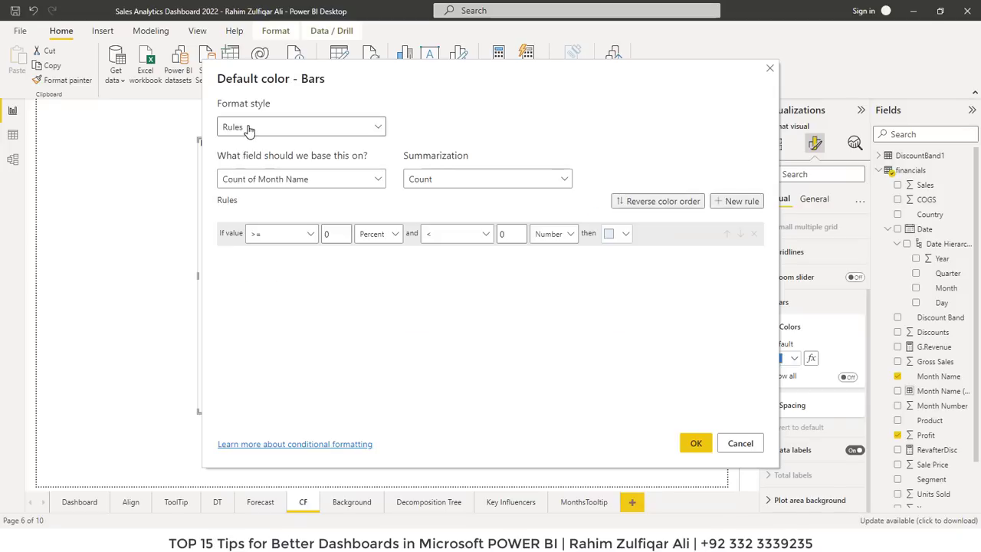
{"action": "left_click", "coordinate": [248, 128]}
{"action": "left_click", "coordinate": [241, 184]}
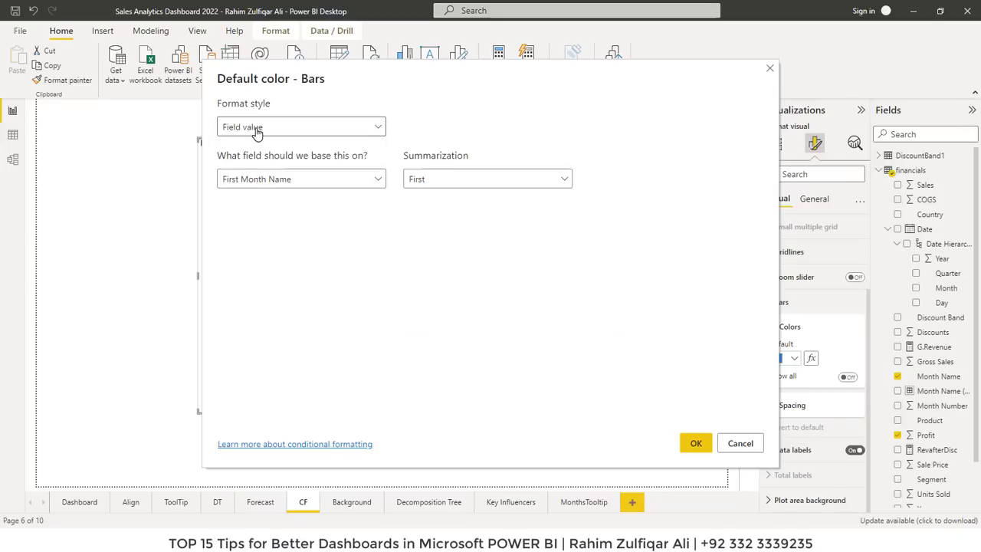
{"action": "left_click", "coordinate": [256, 128]}
{"action": "left_click", "coordinate": [252, 149]}
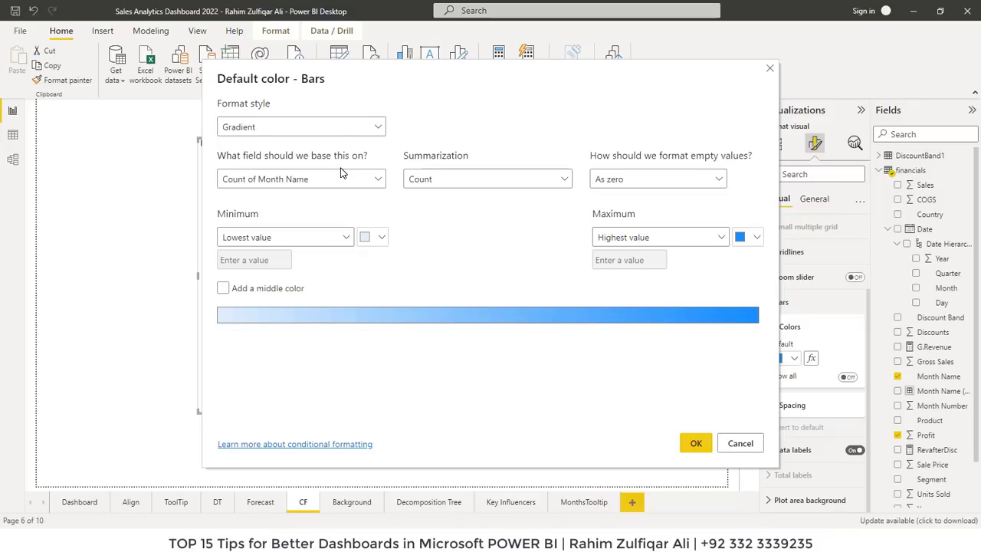
Base the bars' color gradient on Sum of Profit from the financials table and apply it
{"action": "left_click", "coordinate": [289, 181]}
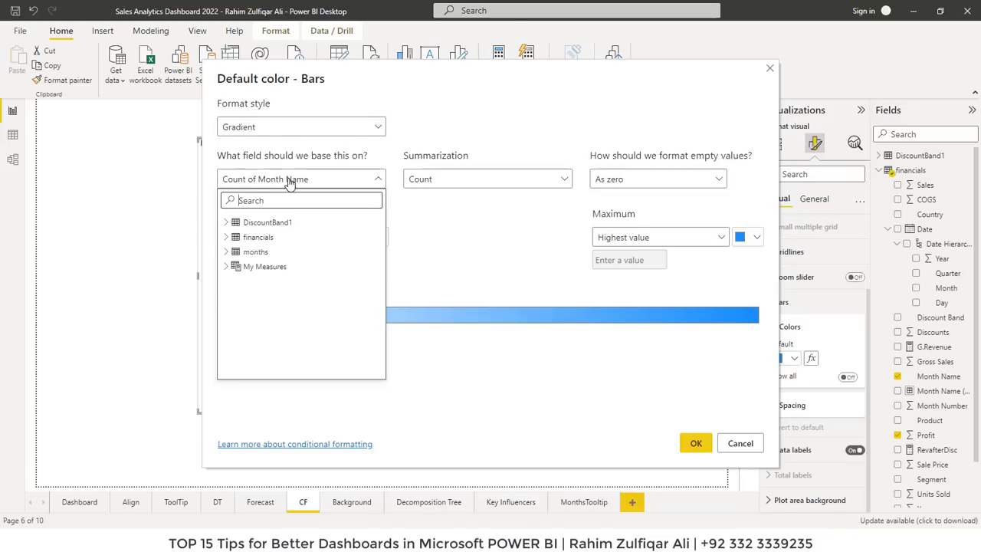
{"action": "left_click", "coordinate": [227, 239]}
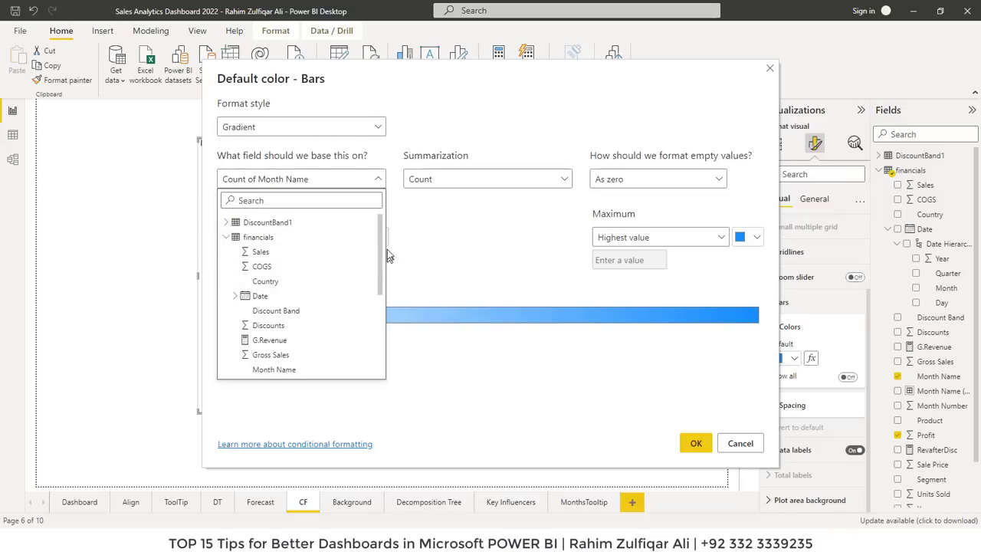
{"action": "left_click_drag", "start_coordinate": [381, 240], "coordinate": [381, 292]}
{"action": "left_click", "coordinate": [290, 328]}
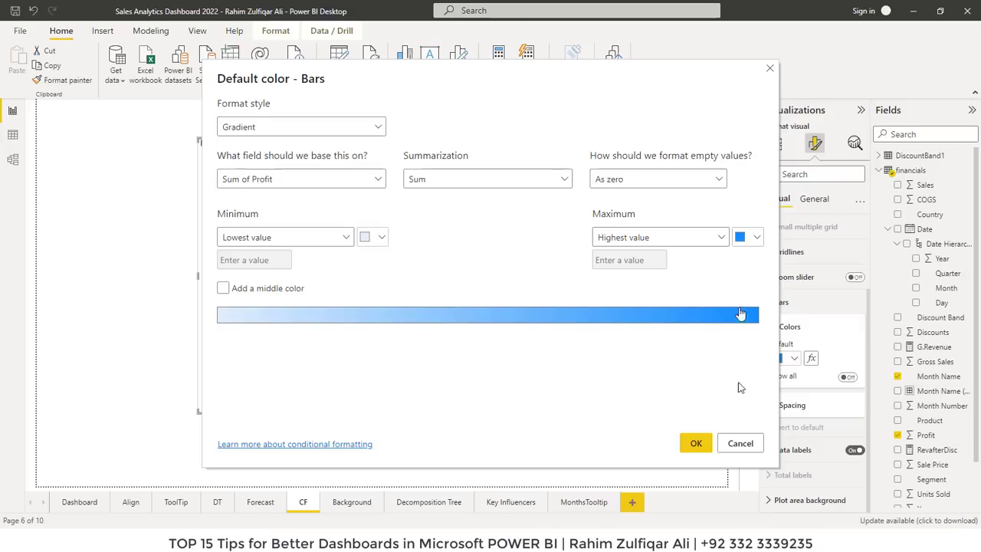
{"action": "left_click", "coordinate": [695, 445]}
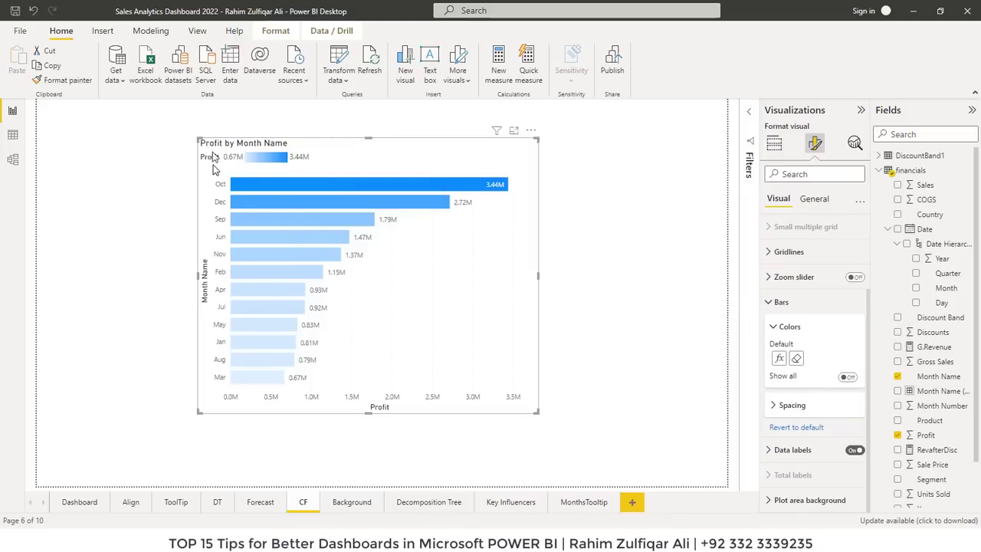
Clear the Profit-based bar coloring and apply a gradient based on Sum of Sales from the financials table instead
{"action": "left_click", "coordinate": [797, 359]}
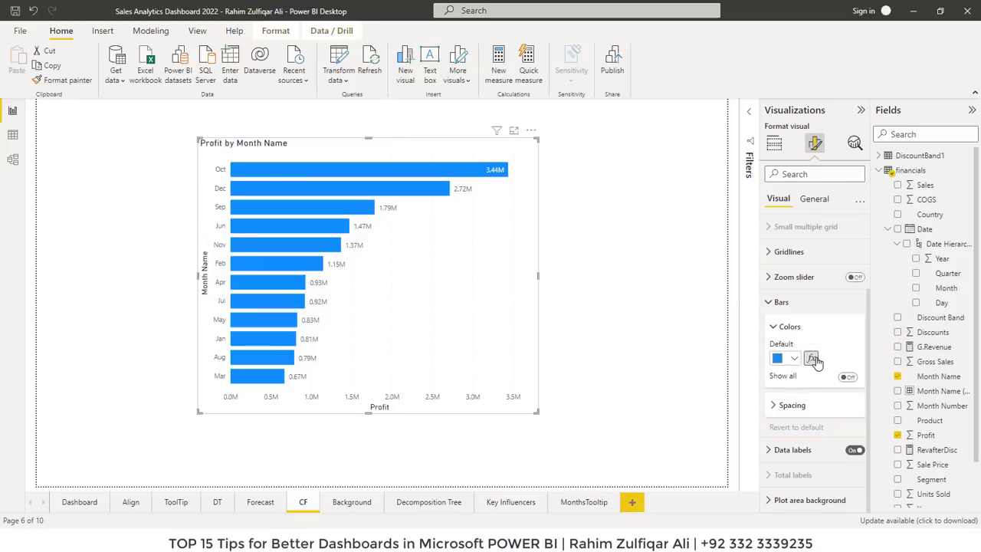
{"action": "left_click", "coordinate": [811, 358]}
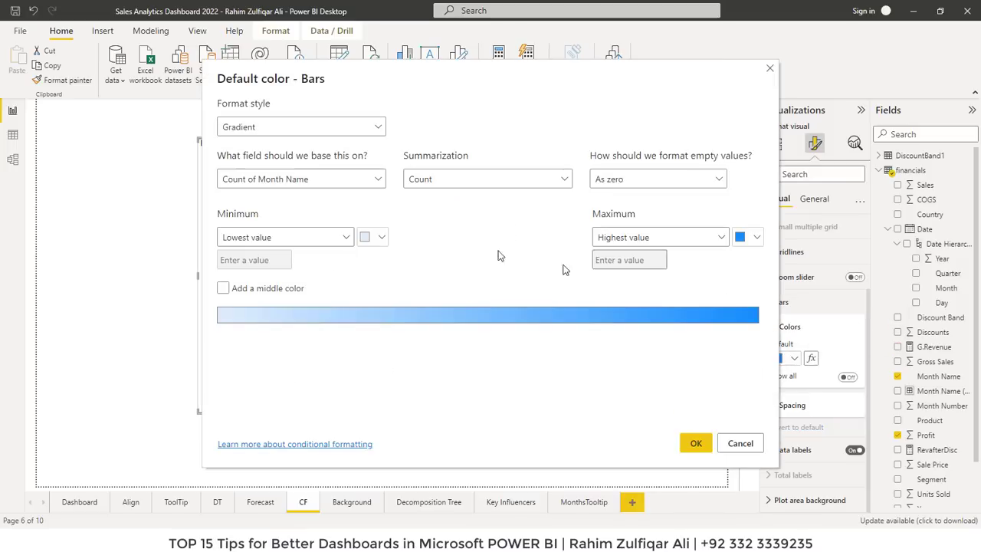
{"action": "left_click", "coordinate": [297, 184]}
{"action": "left_click", "coordinate": [230, 237]}
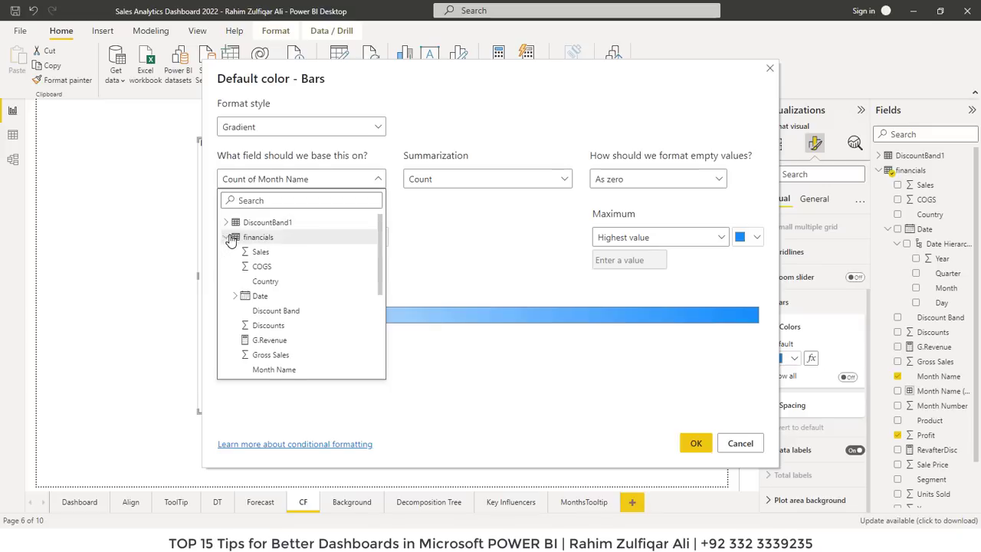
{"action": "left_click", "coordinate": [247, 252]}
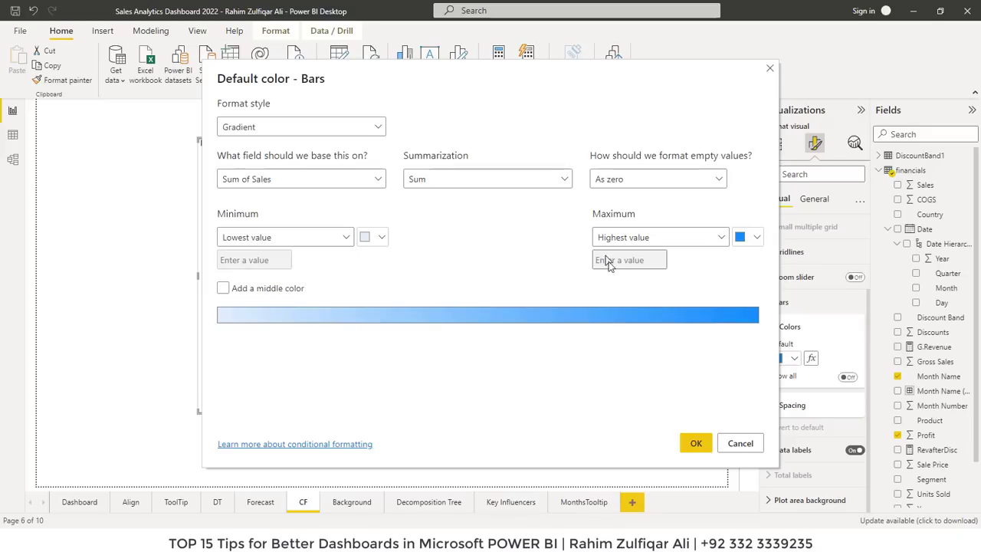
{"action": "left_click", "coordinate": [697, 445]}
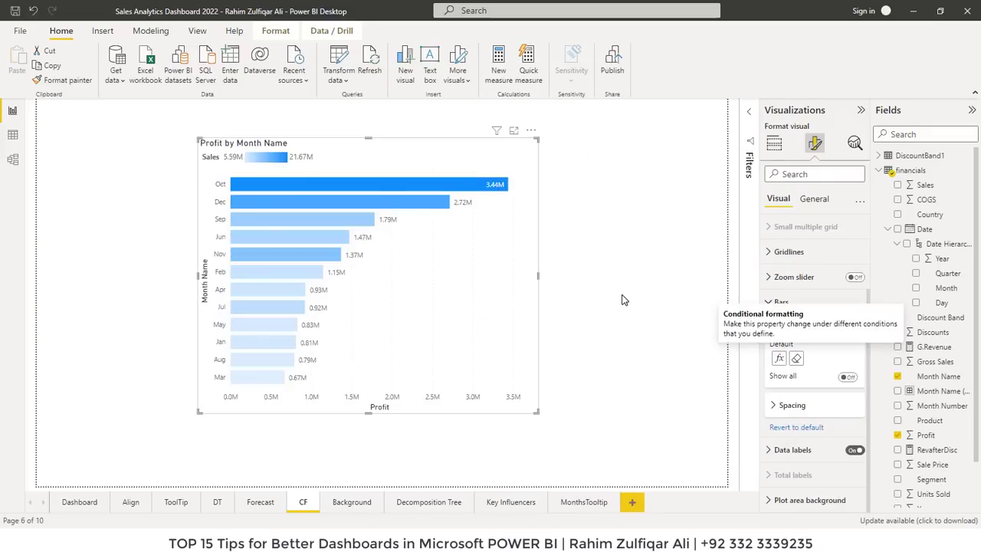
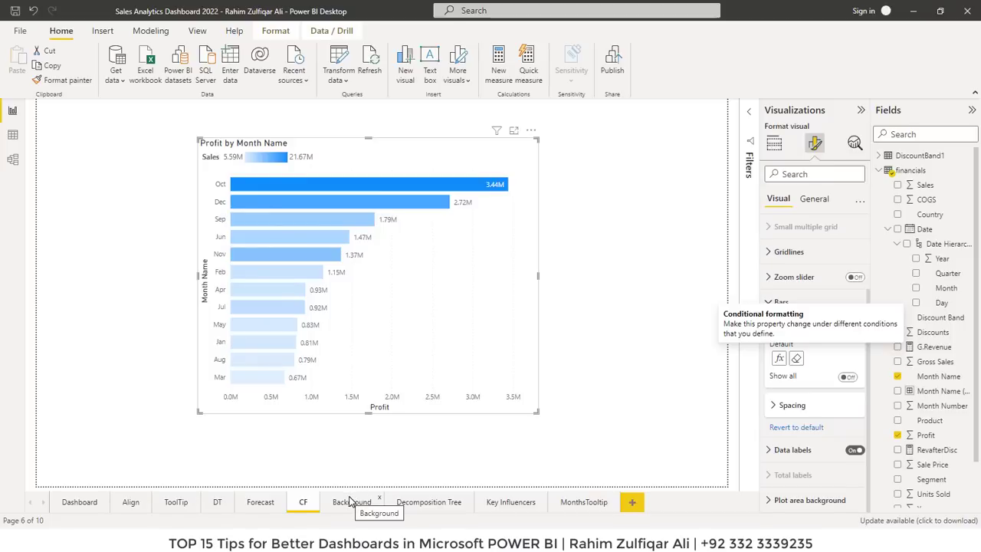
On the Background page, open the page formatting options and check the page information settings
{"action": "left_click", "coordinate": [350, 501]}
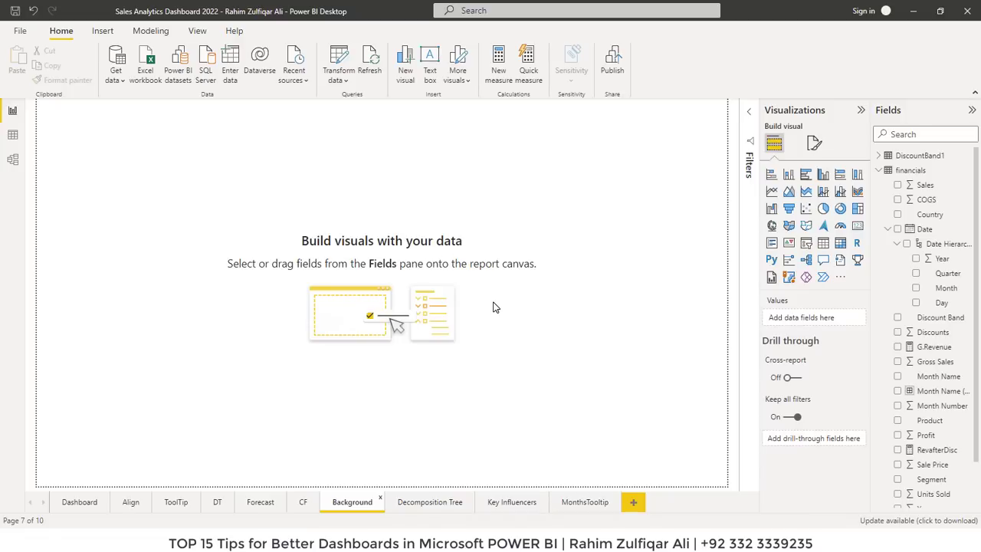
{"action": "left_click", "coordinate": [813, 144]}
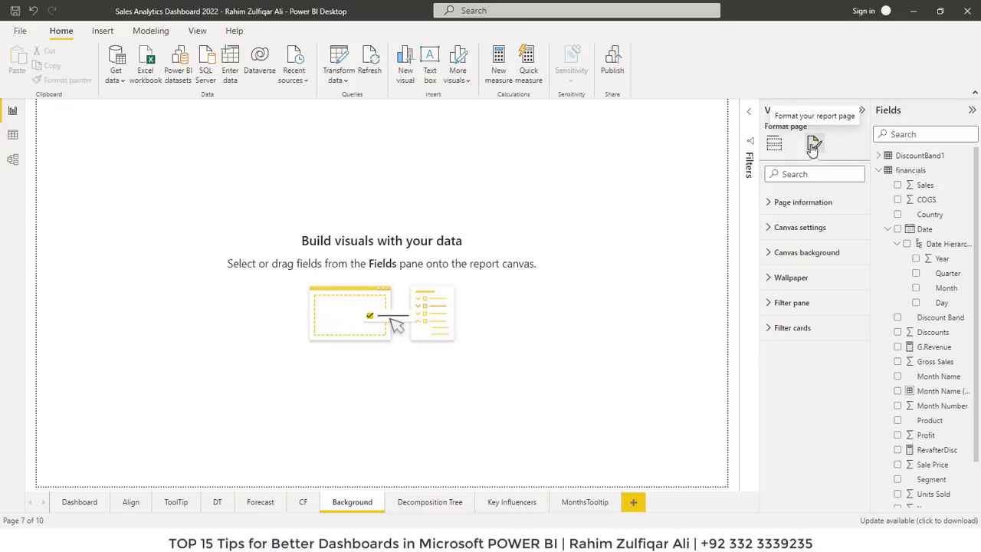
{"action": "left_click", "coordinate": [793, 203]}
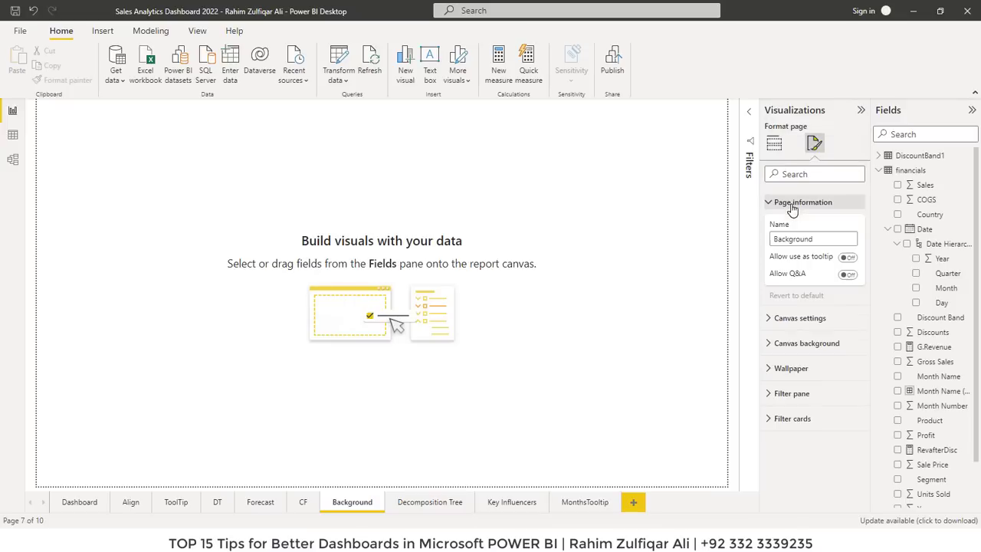
{"action": "left_click", "coordinate": [792, 204]}
Open the page's canvas settings, and switch to PowerPoint to compare them with the slide size options of the yellow-and-black slide
{"action": "left_click", "coordinate": [797, 227]}
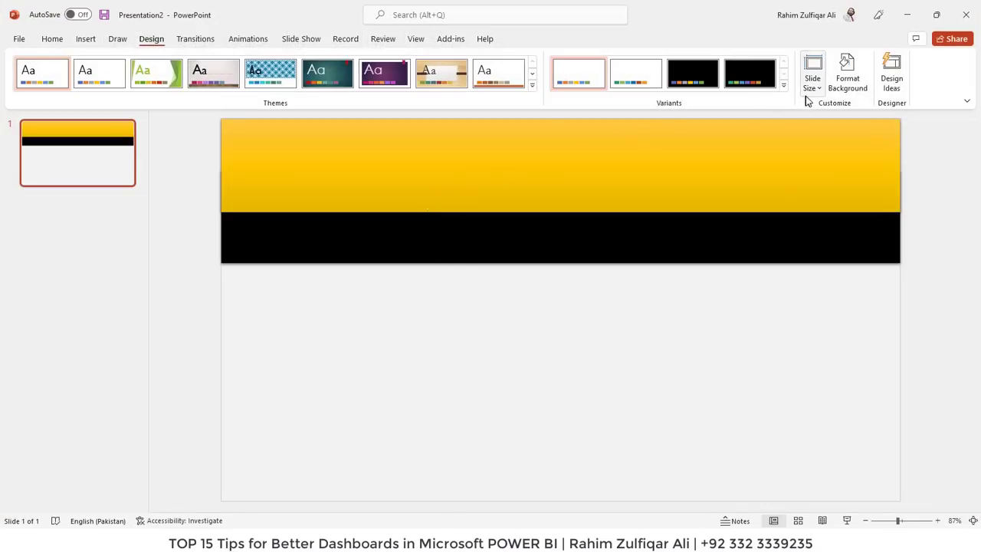
{"action": "left_click", "coordinate": [812, 84]}
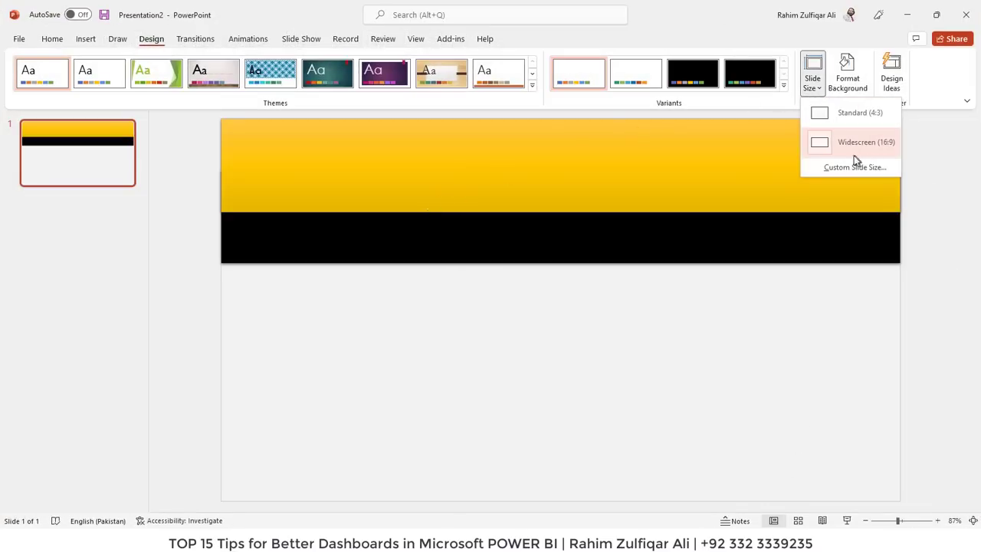
{"action": "left_click", "coordinate": [634, 364]}
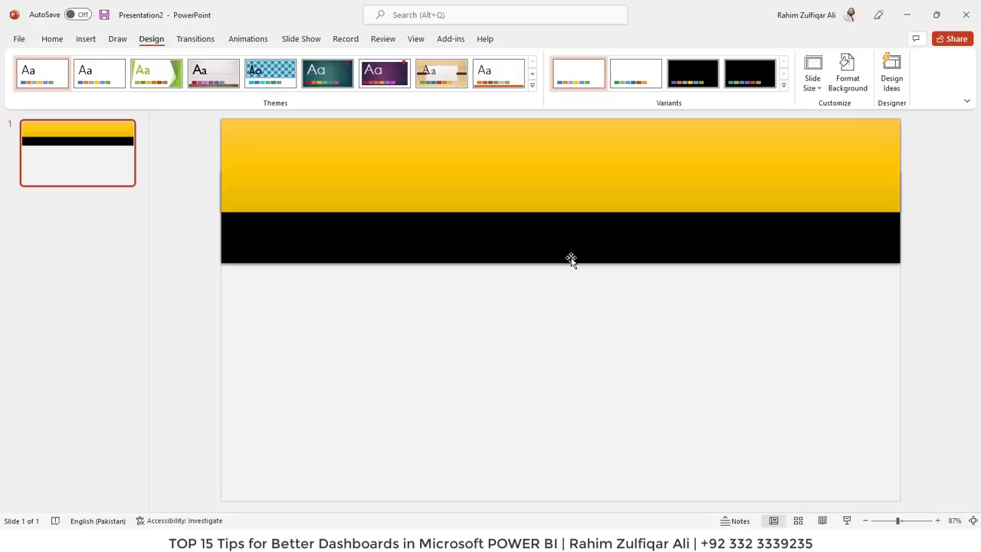
Look up the PNG file type among the Save As formats for the PowerPoint slide, and leave without saving
{"action": "left_click", "coordinate": [20, 39]}
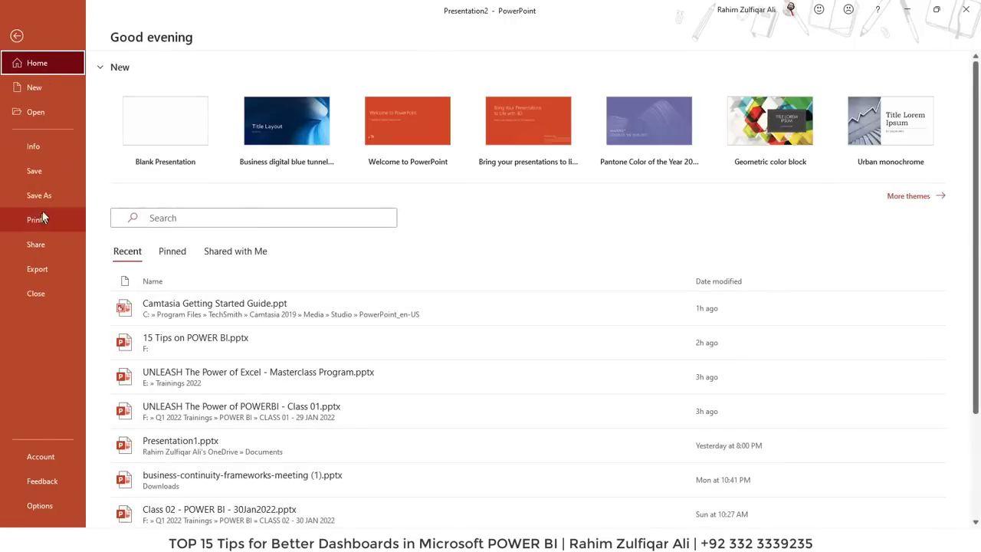
{"action": "left_click", "coordinate": [17, 36]}
{"action": "left_click", "coordinate": [18, 40]}
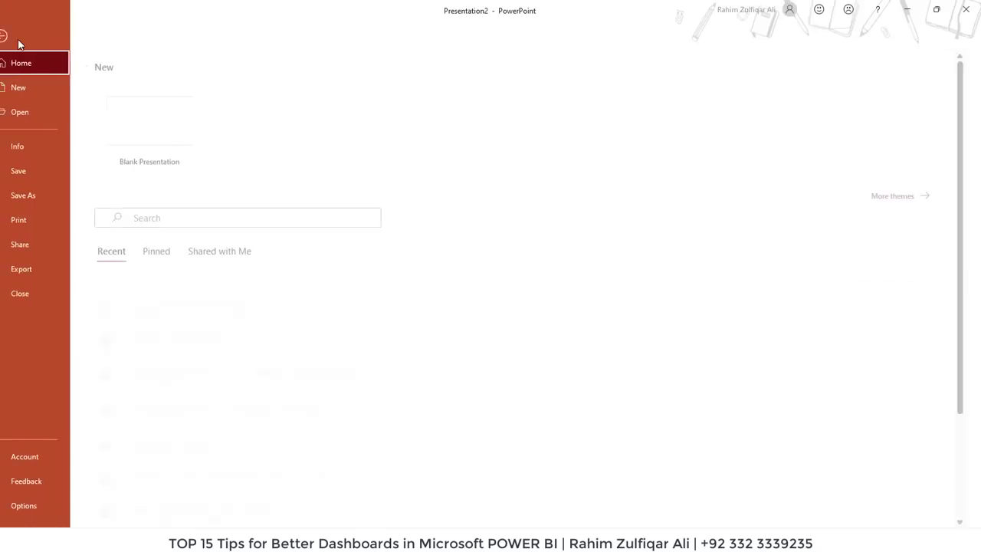
{"action": "left_click", "coordinate": [23, 195]}
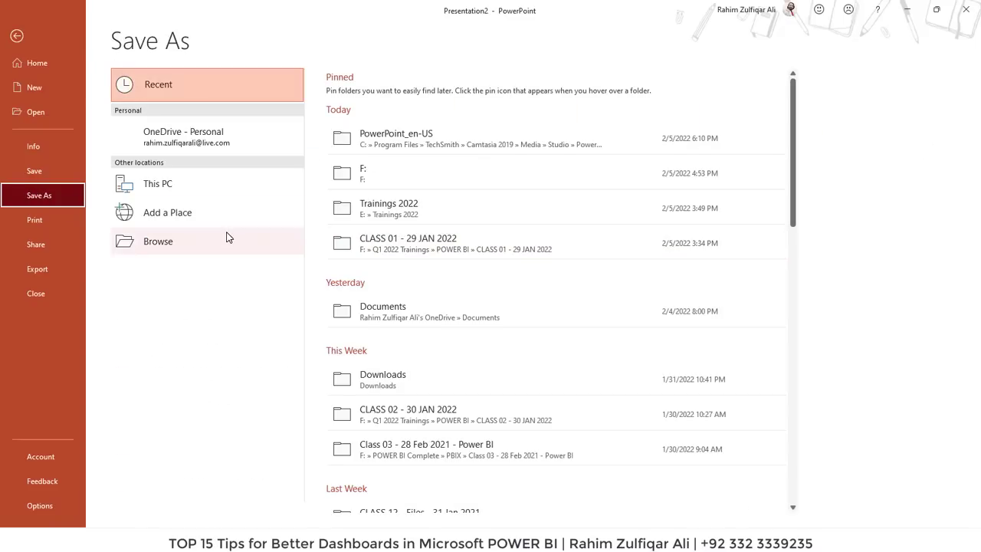
{"action": "left_click", "coordinate": [241, 240]}
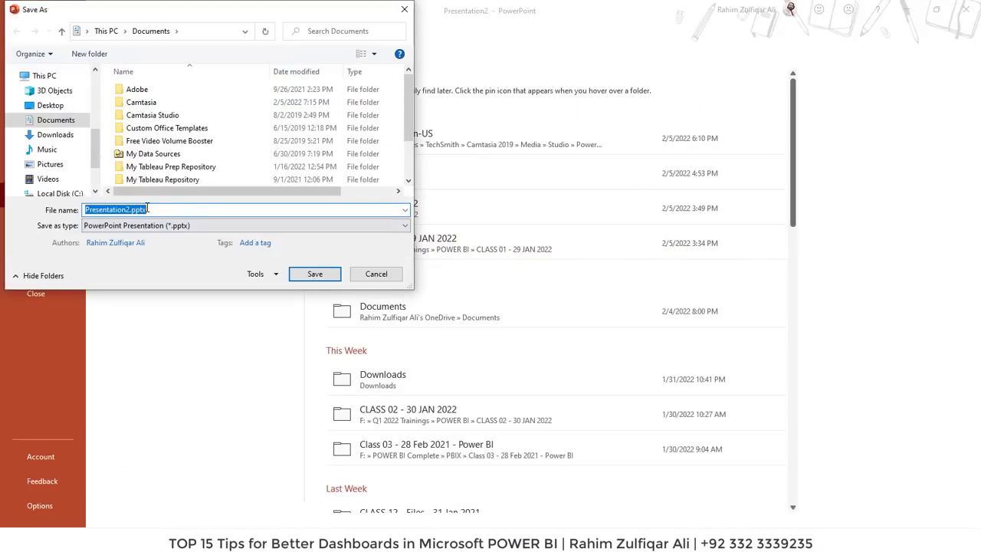
{"action": "left_click", "coordinate": [149, 226]}
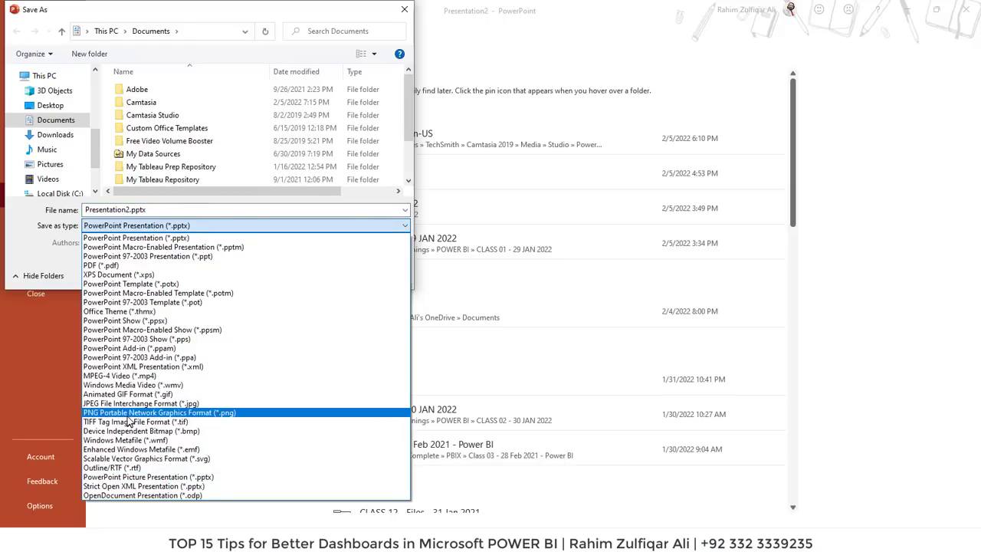
{"action": "left_click", "coordinate": [17, 246]}
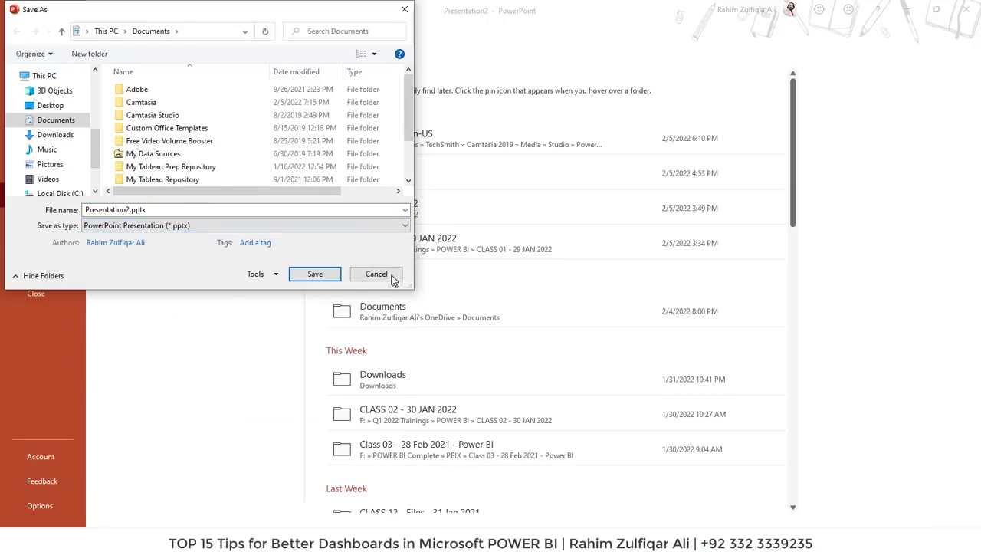
{"action": "left_click", "coordinate": [391, 275]}
{"action": "left_click", "coordinate": [17, 35]}
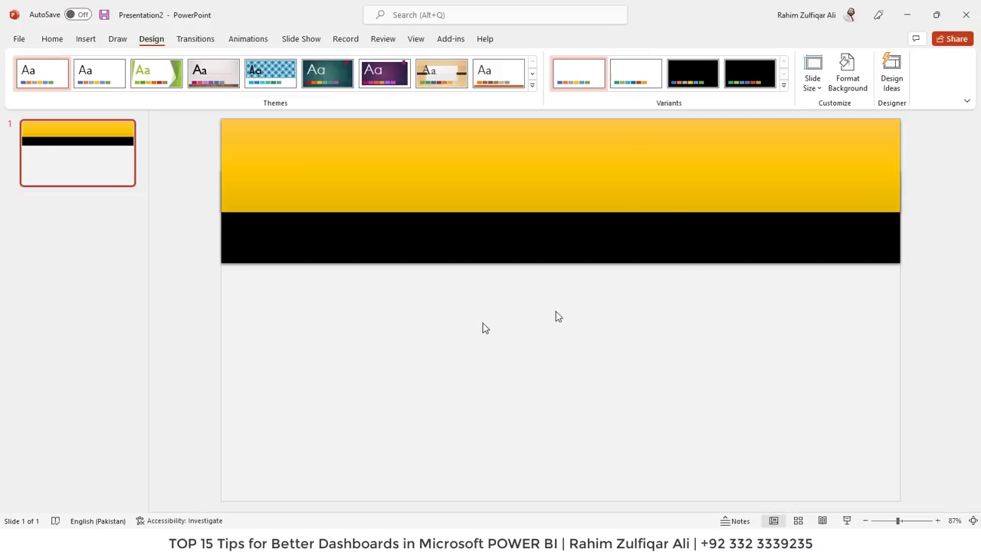
Back in Power BI, set background.png as the Background page's canvas background image with 0% transparency
{"action": "left_click", "coordinate": [812, 81]}
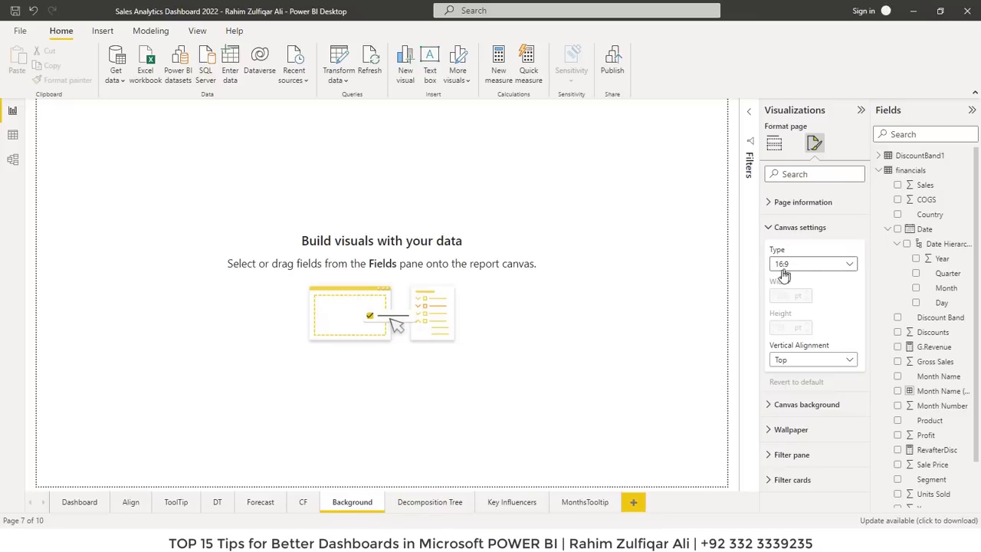
{"action": "left_click", "coordinate": [786, 228]}
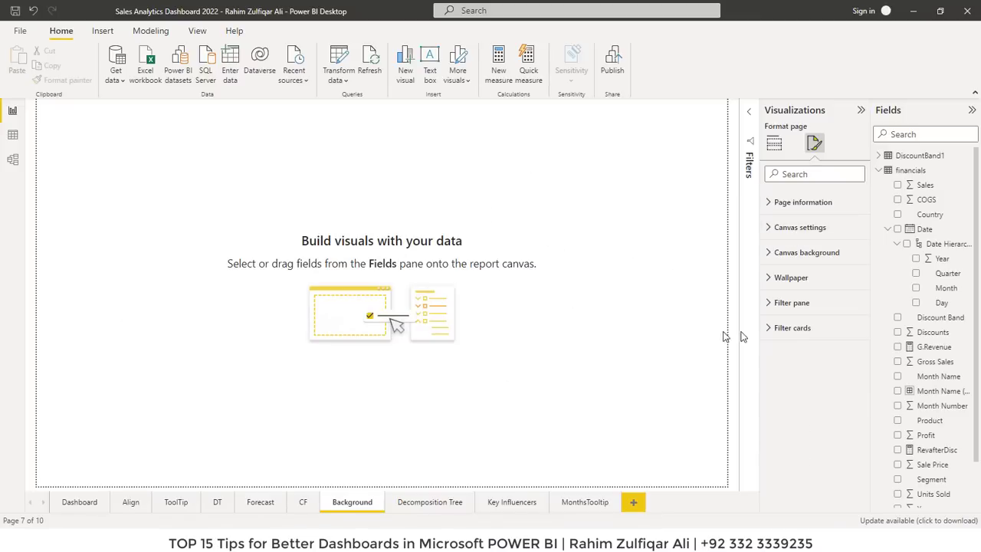
{"action": "left_click", "coordinate": [776, 255]}
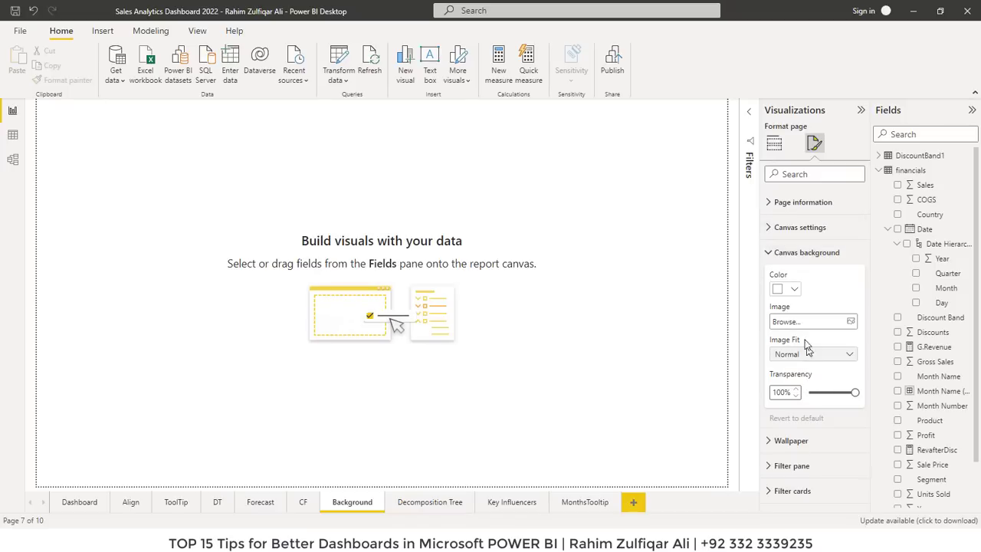
{"action": "left_click", "coordinate": [845, 327]}
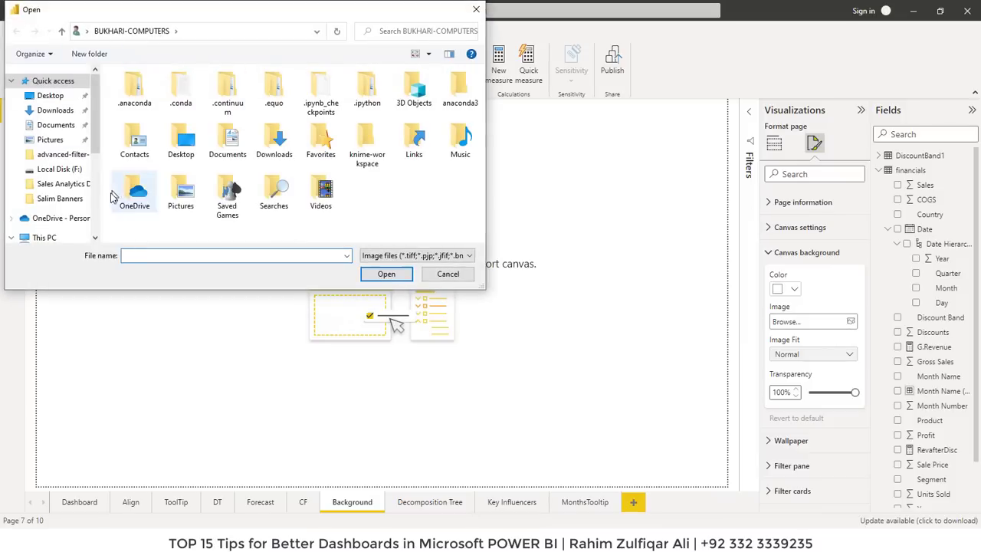
{"action": "scroll", "coordinate": [97, 217], "scroll_direction": "down", "scroll_amount": 3}
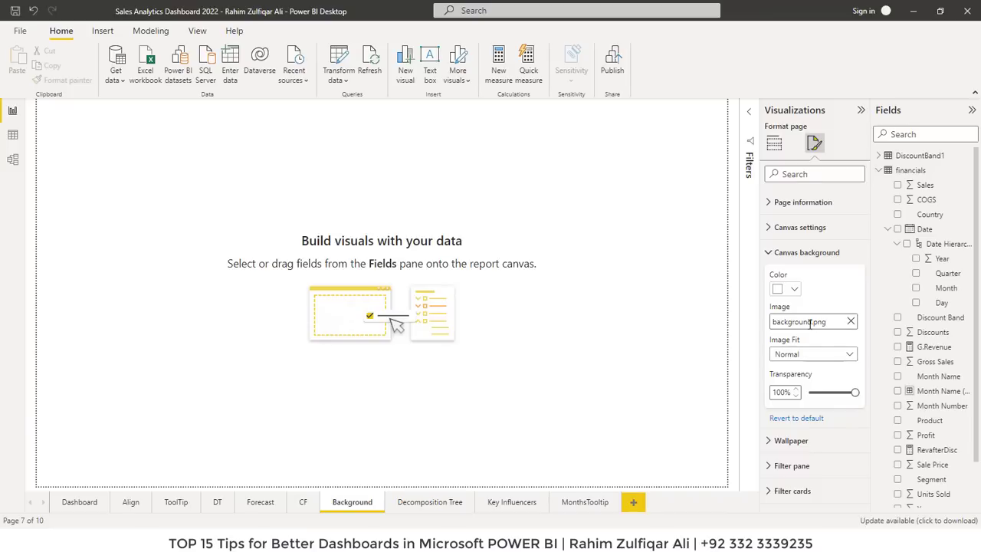
{"action": "left_click_drag", "start_coordinate": [853, 392], "coordinate": [808, 393]}
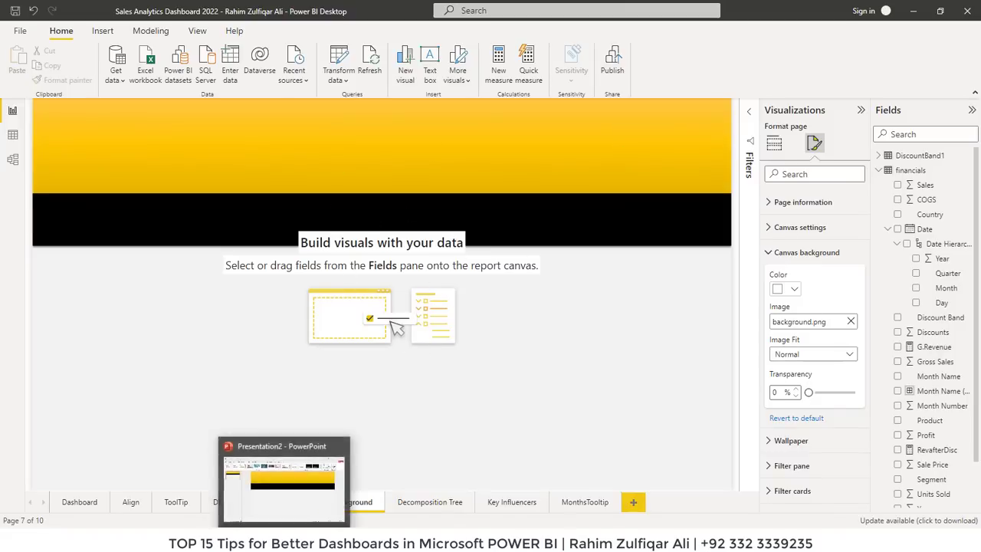
View the source slide in PowerPoint again, and return to Power BI to the financials table on the Decomposition Tree page
{"action": "left_click", "coordinate": [285, 539]}
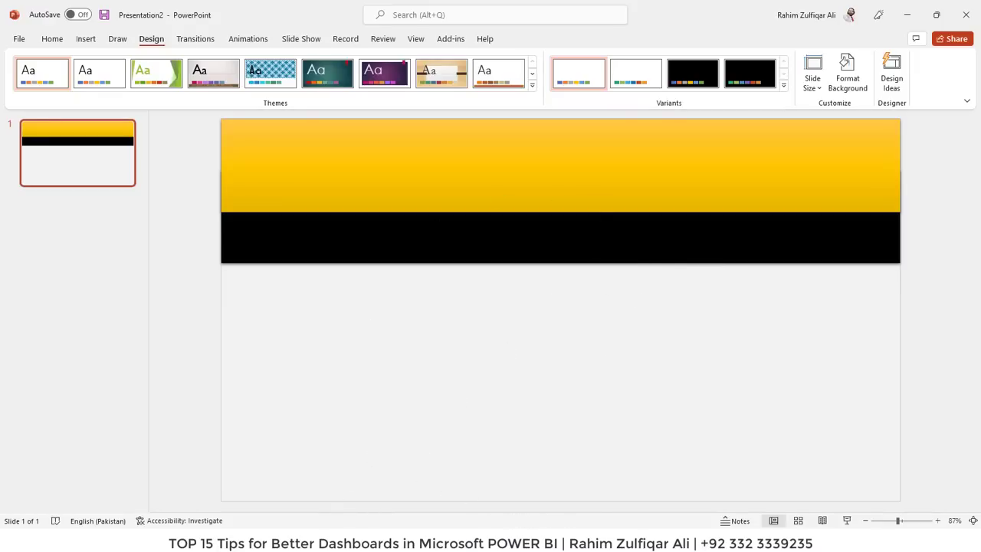
{"action": "left_click", "coordinate": [562, 523]}
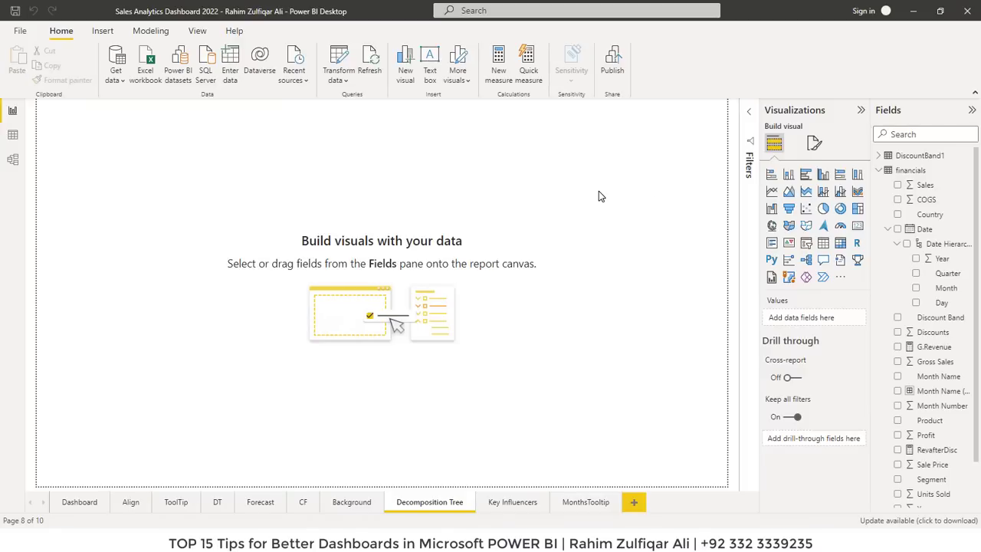
{"action": "left_click", "coordinate": [909, 172]}
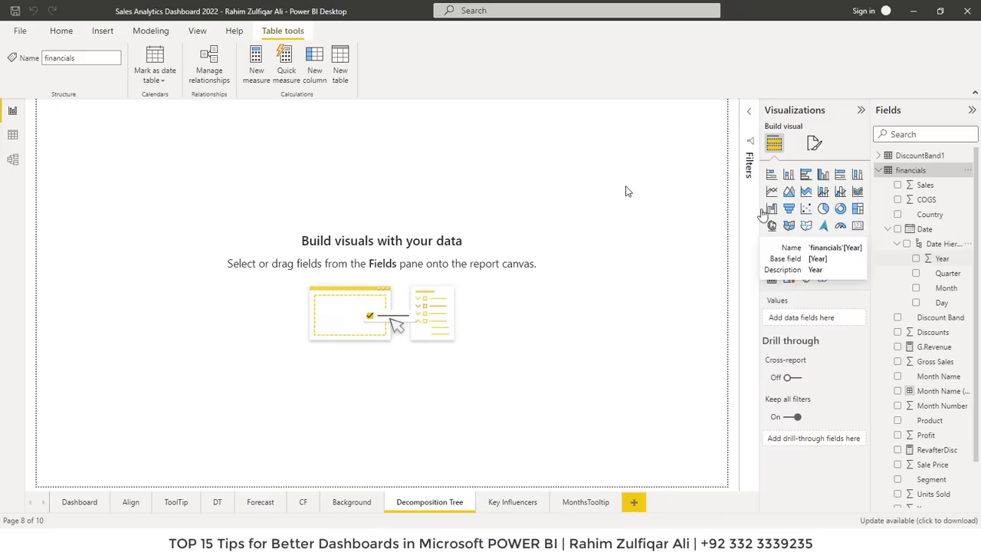
Add a new blank calculated table to the model and rename it MeasuresAll
{"action": "left_click", "coordinate": [147, 34]}
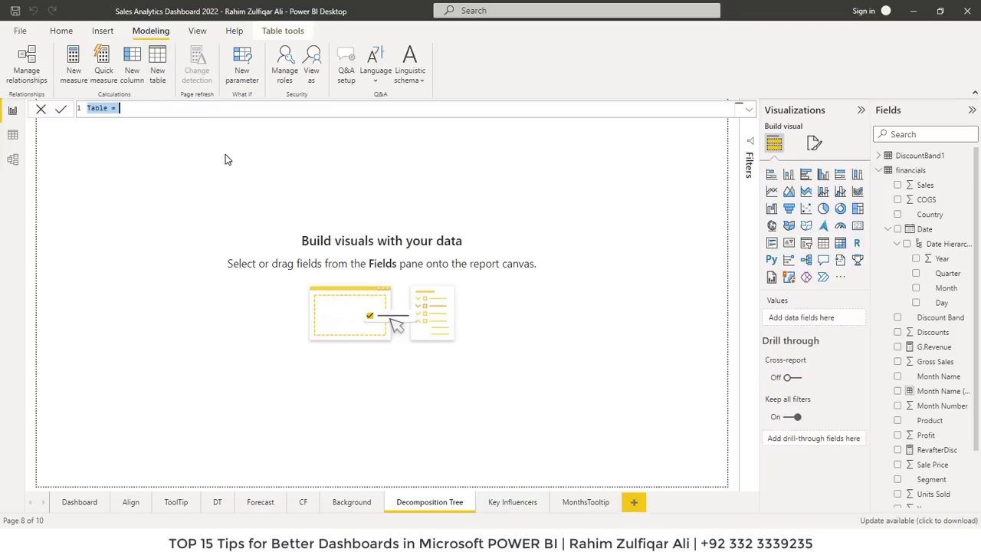
{"action": "left_click", "coordinate": [203, 108]}
{"action": "scroll", "coordinate": [977, 164], "scroll_direction": "down", "scroll_amount": 3}
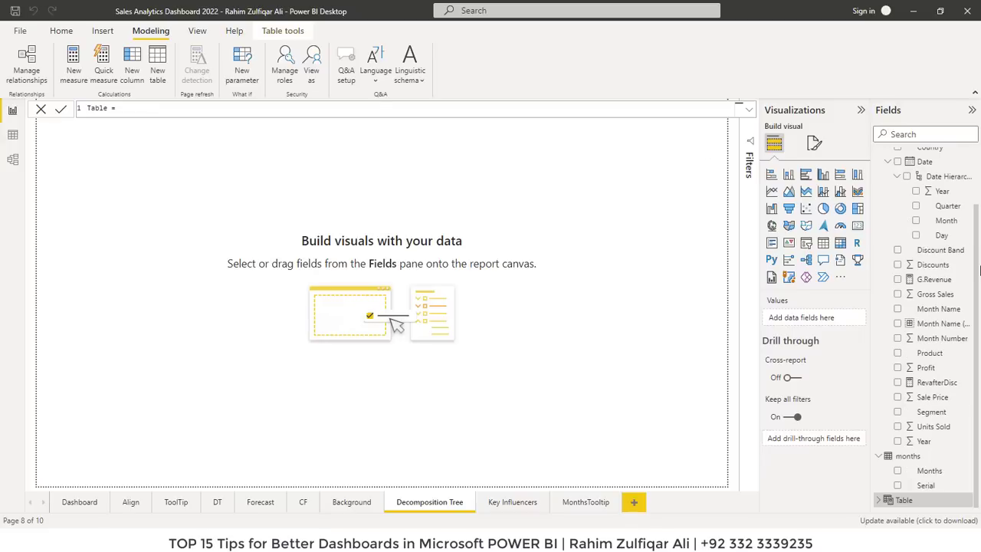
{"action": "right_click", "coordinate": [904, 500]}
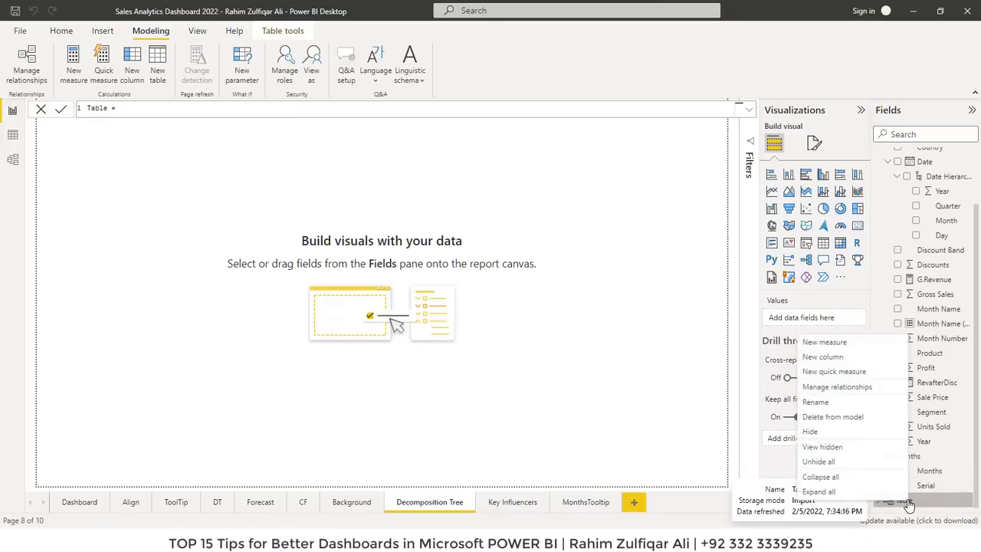
{"action": "left_click", "coordinate": [843, 404]}
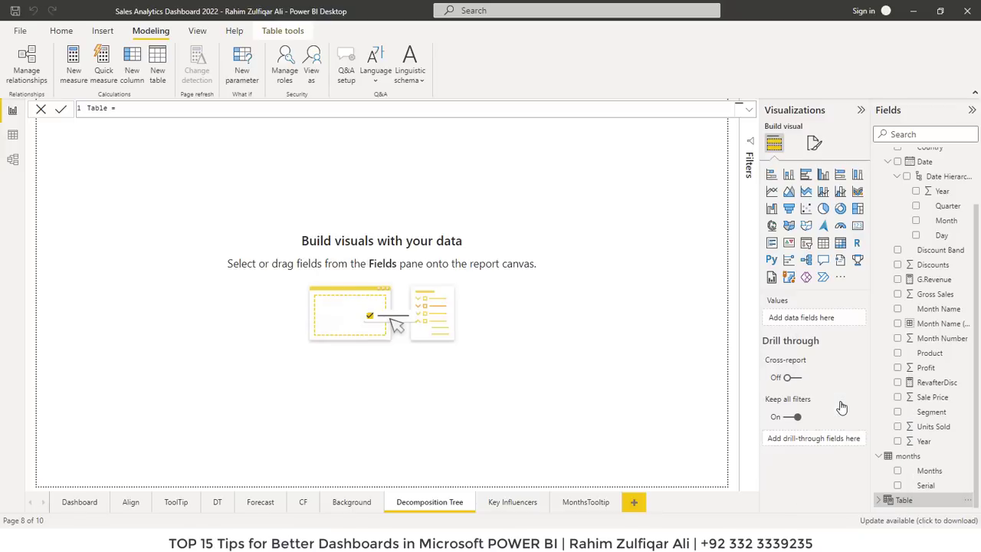
{"action": "type", "text": "MeasuresAll"}
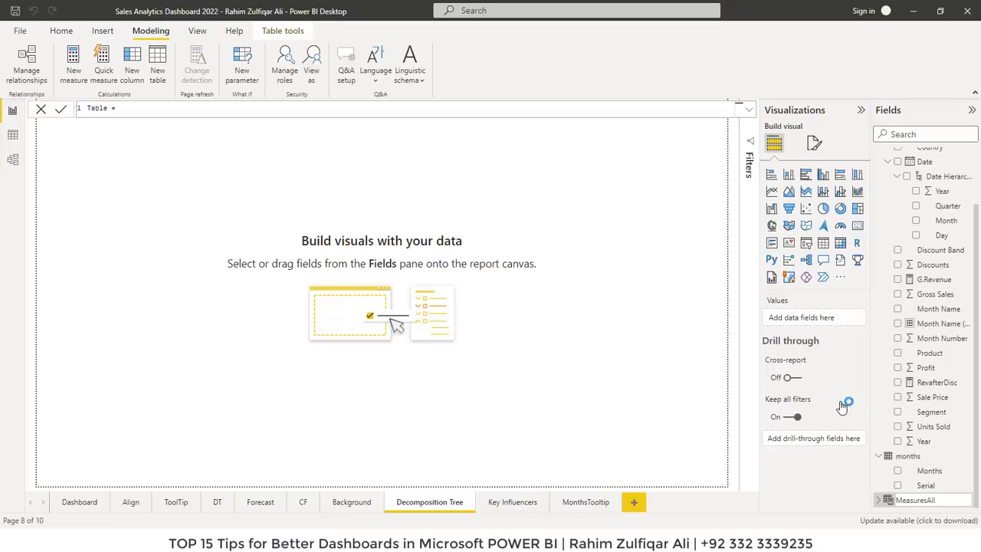
{"action": "key", "text": "Return"}
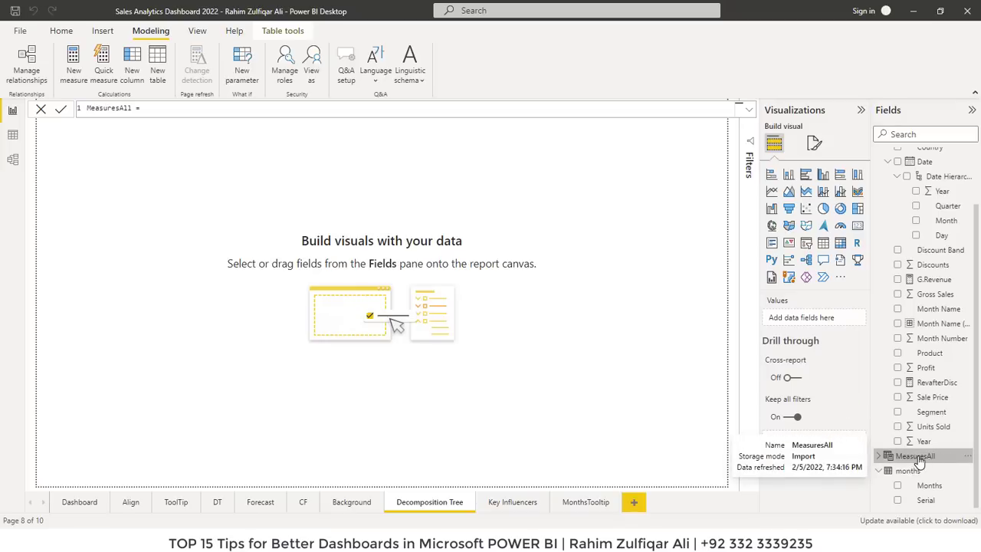
{"action": "scroll", "coordinate": [976, 460], "scroll_direction": "up", "scroll_amount": 2}
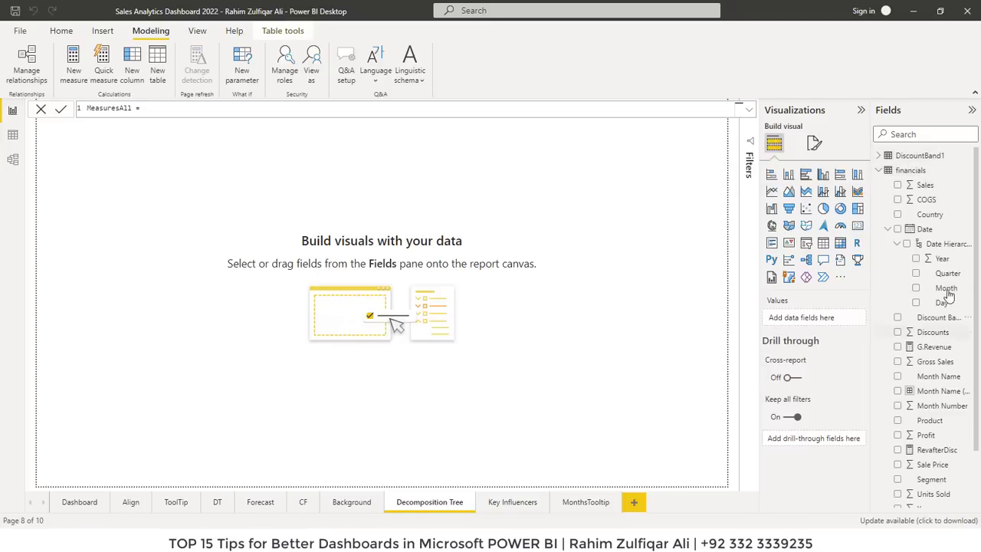
{"action": "left_click_drag", "start_coordinate": [977, 253], "coordinate": [978, 333]}
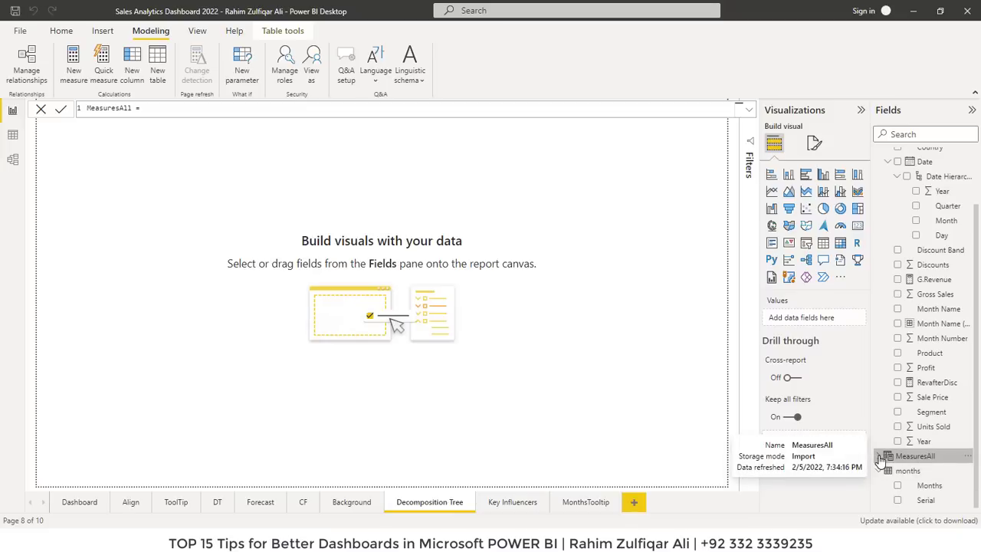
{"action": "left_click_drag", "start_coordinate": [977, 330], "coordinate": [977, 261]}
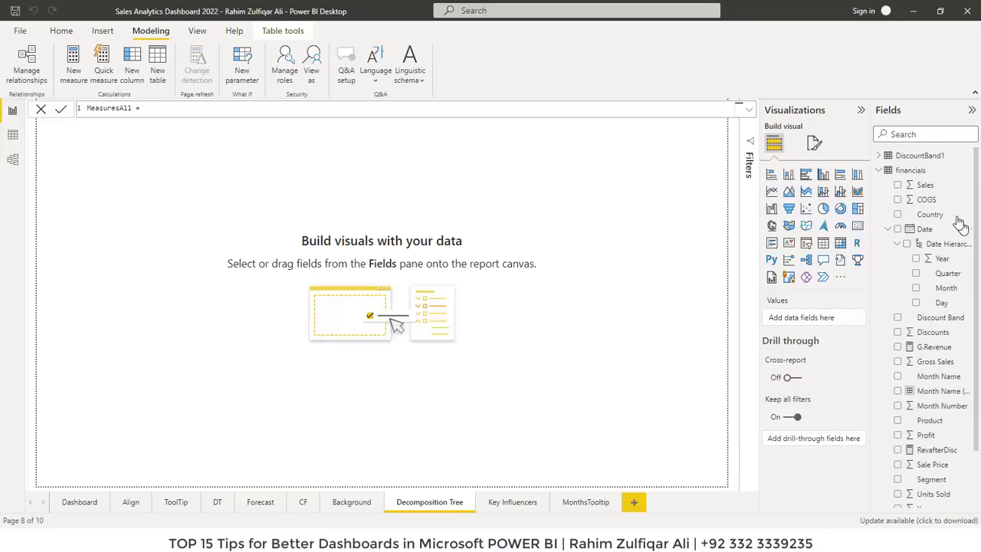
{"action": "mouse_move", "coordinate": [908, 172]}
{"action": "scroll", "coordinate": [908, 429], "scroll_direction": "down", "scroll_amount": 2}
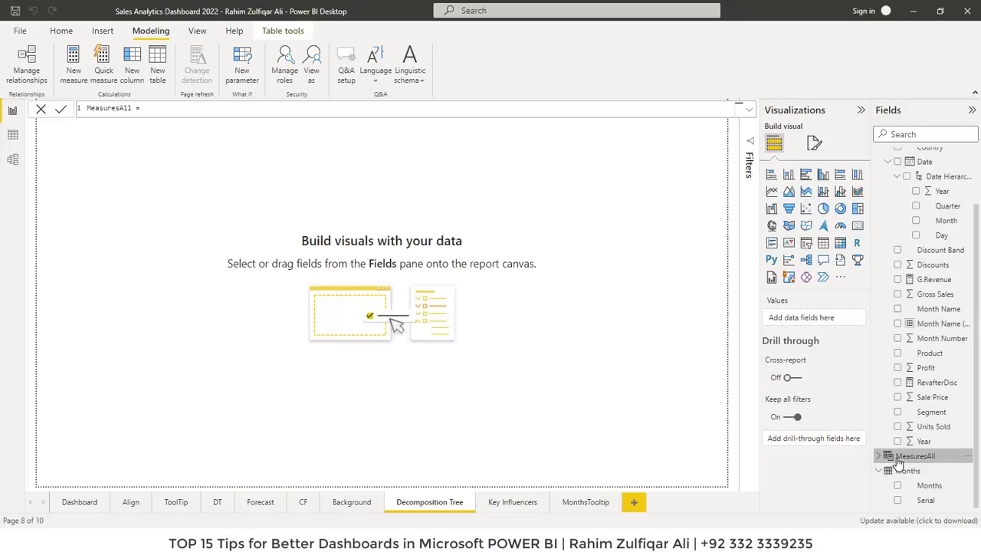
In the model view, select all measures of the financials table and set their home table to MeasuresAll
{"action": "left_click", "coordinate": [10, 162]}
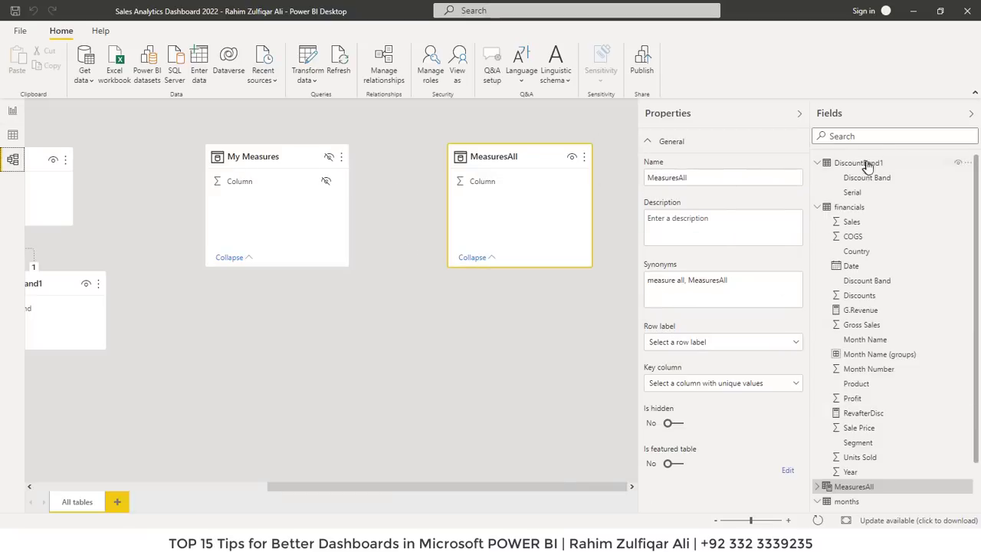
{"action": "left_click", "coordinate": [848, 208]}
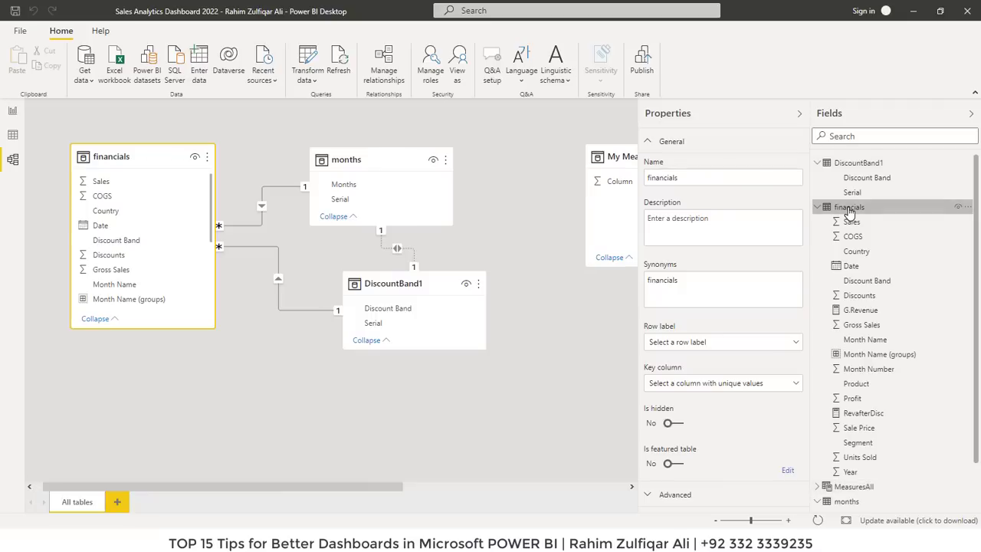
{"action": "right_click", "coordinate": [849, 208]}
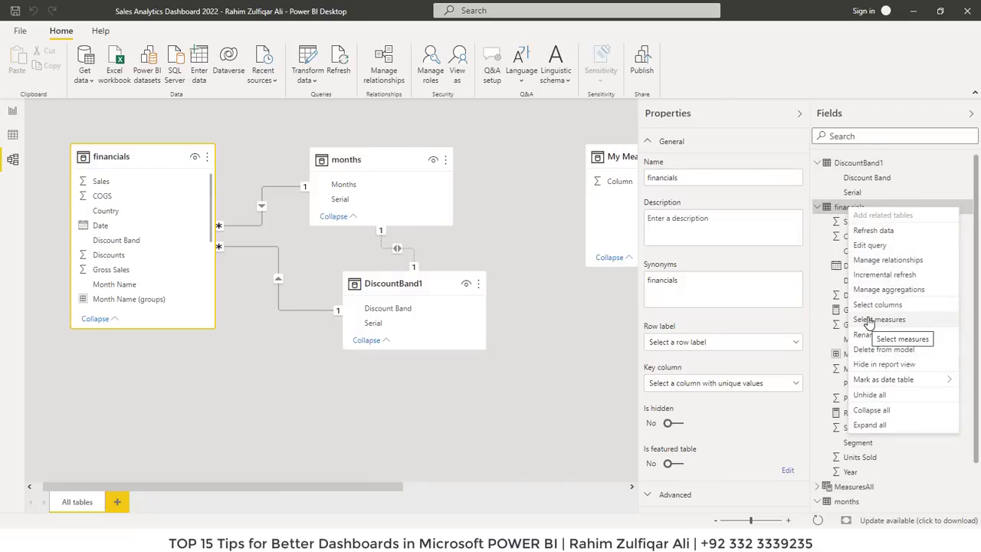
{"action": "left_click", "coordinate": [870, 319]}
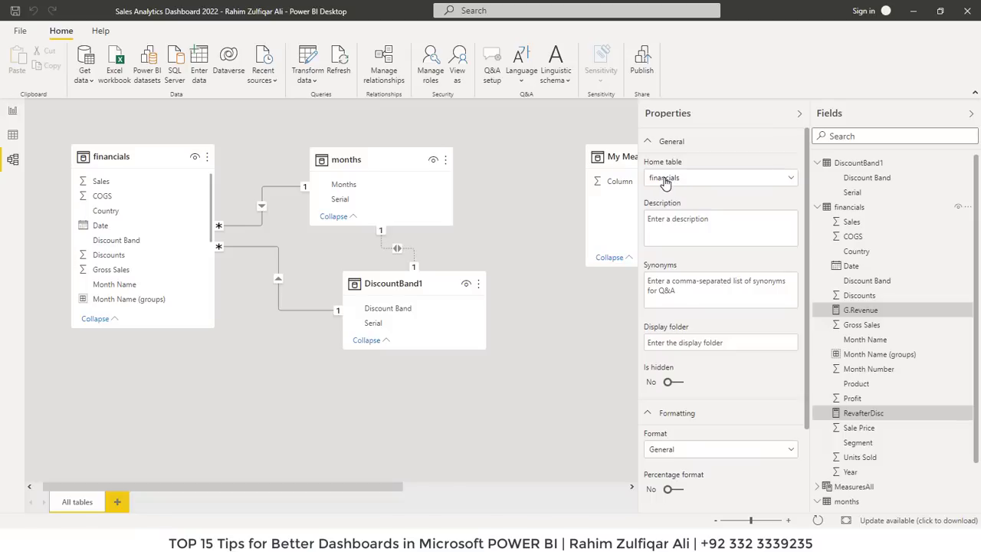
{"action": "left_click", "coordinate": [664, 181]}
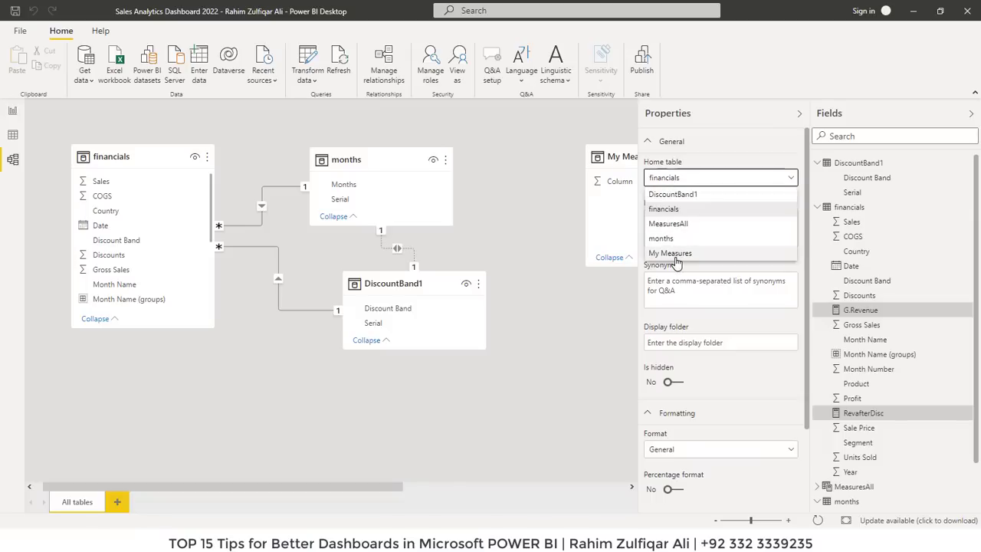
{"action": "left_click", "coordinate": [669, 225]}
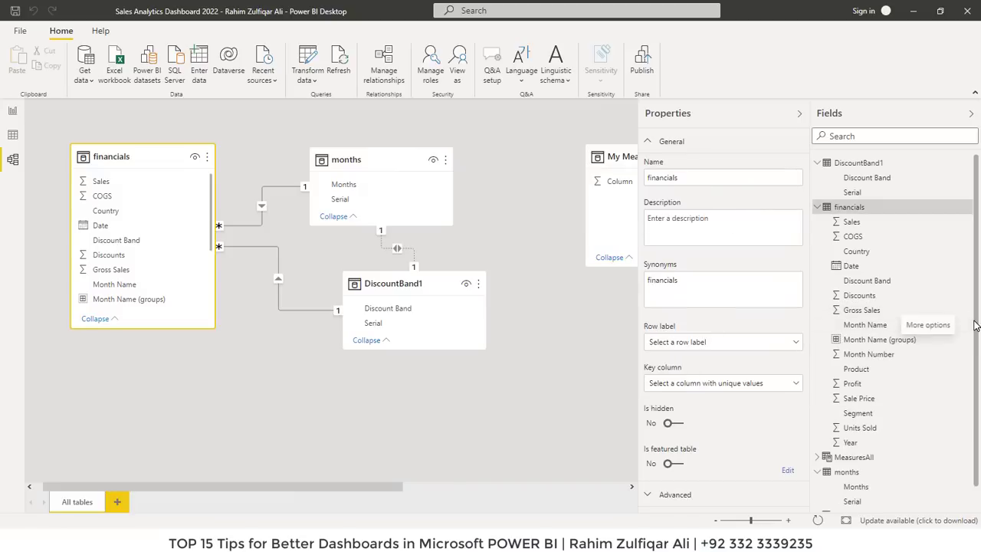
{"action": "scroll", "coordinate": [961, 328], "scroll_direction": "down", "scroll_amount": 1}
{"action": "left_click", "coordinate": [818, 431]}
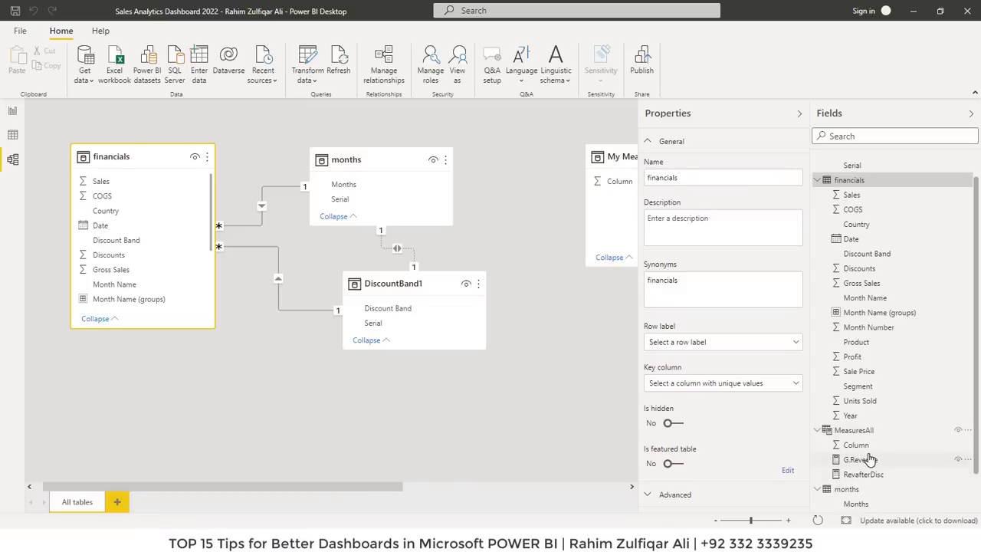
Back in the report view, hide the placeholder Column field in the MeasuresAll table
{"action": "left_click", "coordinate": [12, 112]}
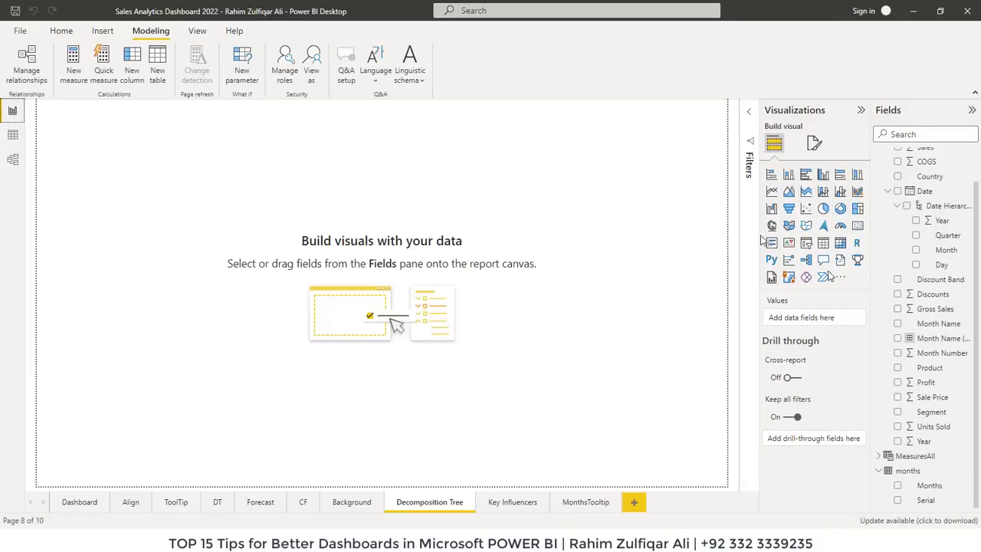
{"action": "left_click", "coordinate": [885, 460]}
{"action": "scroll", "coordinate": [974, 394], "scroll_direction": "down", "scroll_amount": 2}
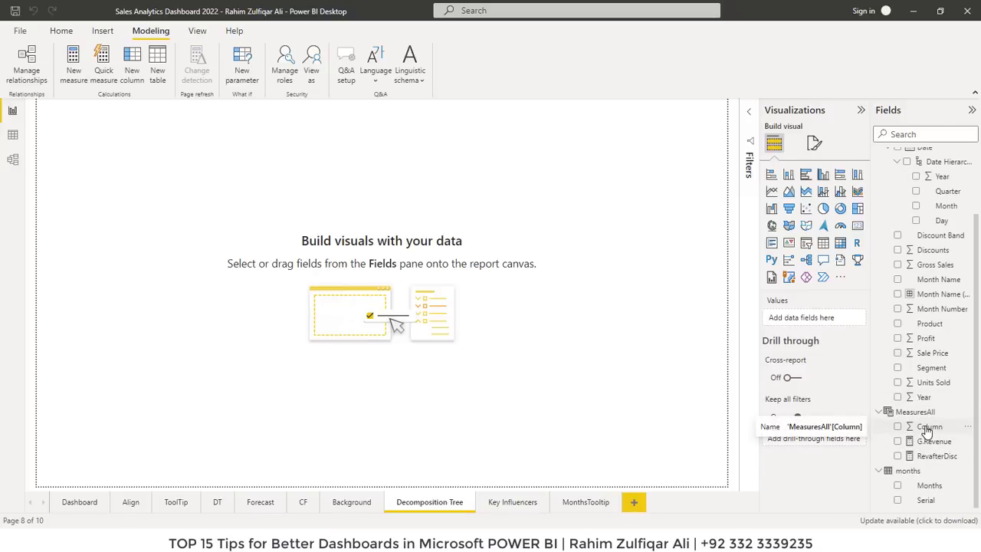
{"action": "right_click", "coordinate": [925, 432]}
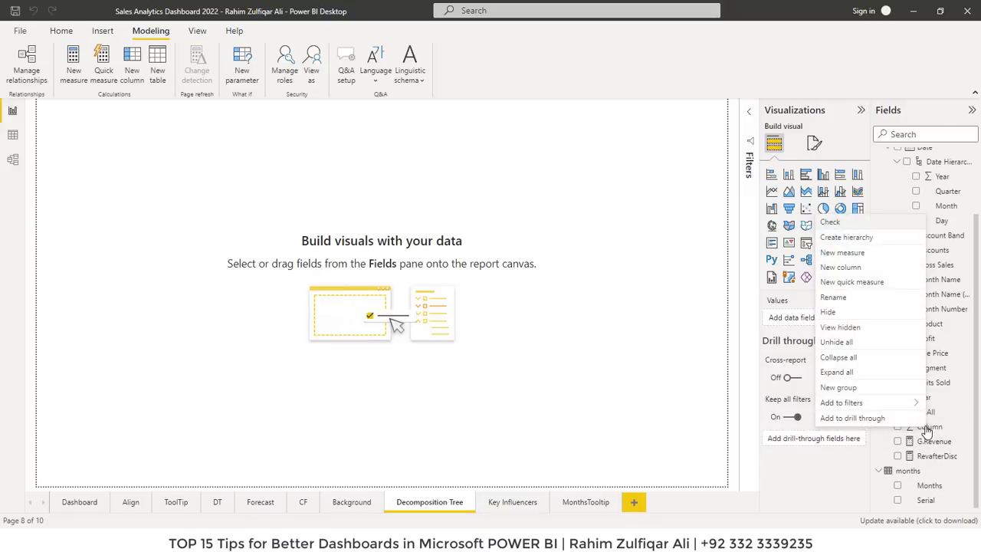
{"action": "left_click", "coordinate": [844, 315]}
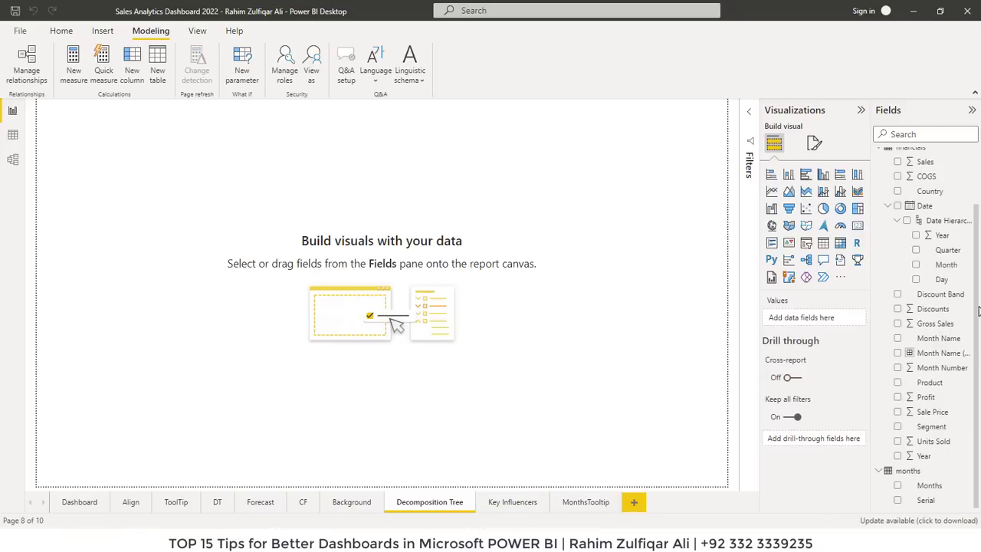
{"action": "scroll", "coordinate": [975, 310], "scroll_direction": "up", "scroll_amount": 2}
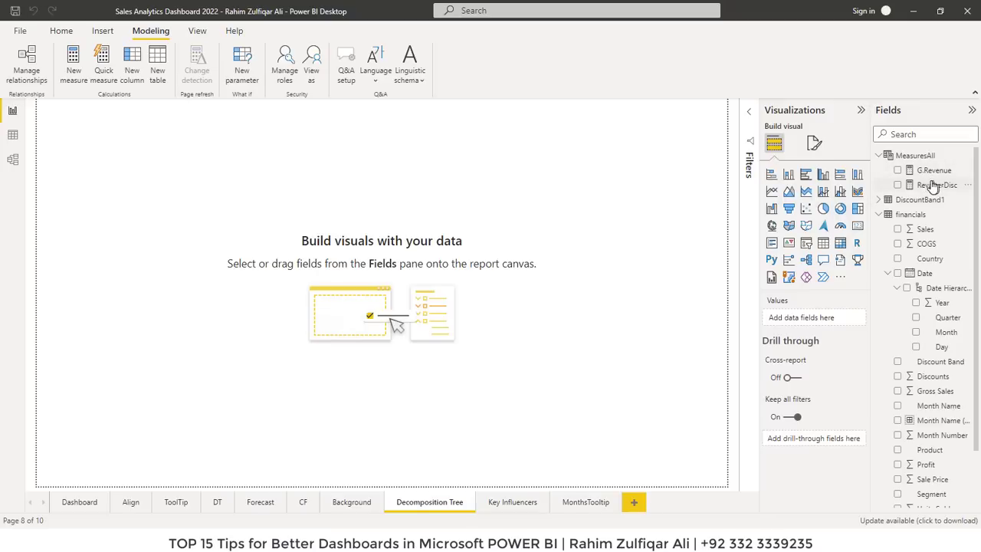
In the model view, put all measures of MeasuresAll into a display folder named Revenue
{"action": "left_click", "coordinate": [12, 161]}
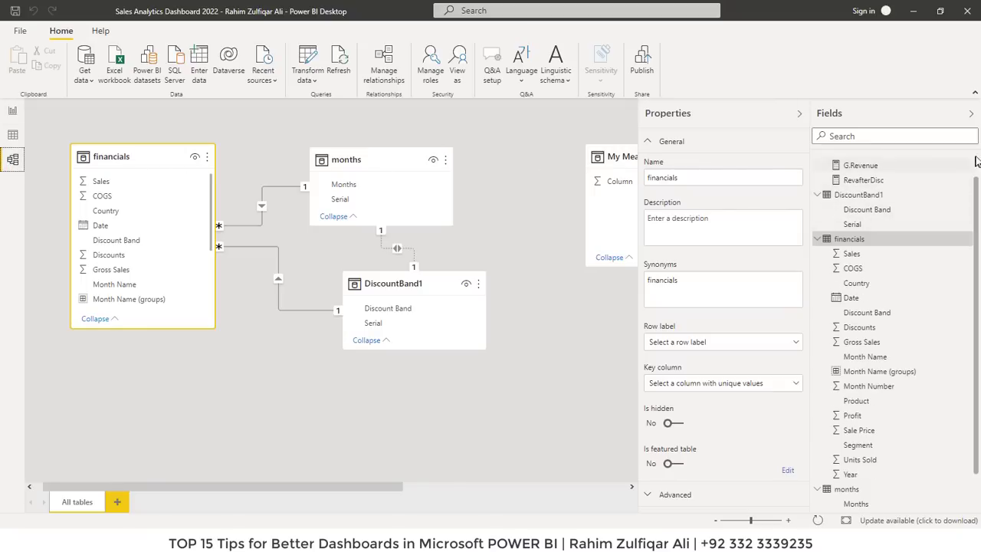
{"action": "scroll", "coordinate": [976, 161], "scroll_direction": "up", "scroll_amount": 1}
{"action": "left_click", "coordinate": [868, 163]}
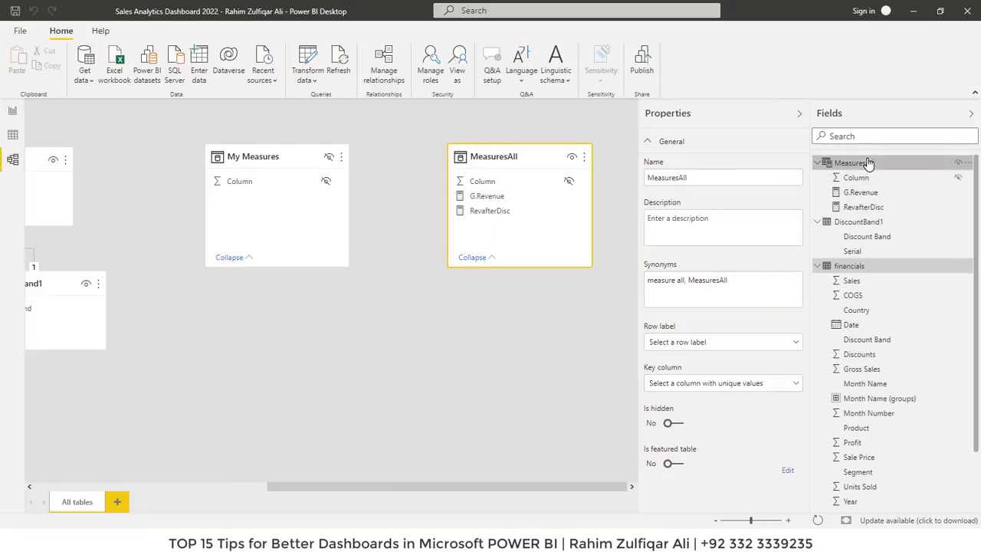
{"action": "right_click", "coordinate": [857, 162]}
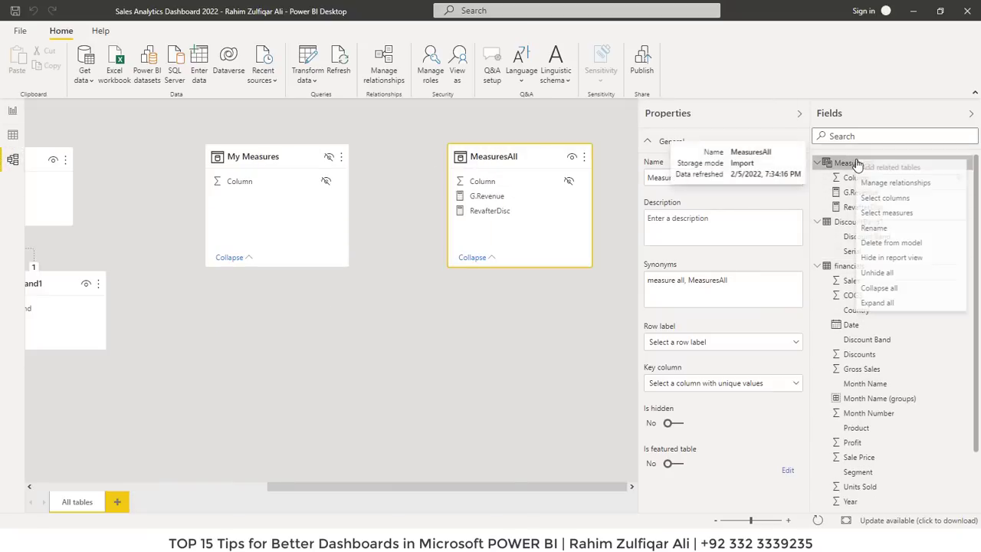
{"action": "left_click", "coordinate": [901, 220]}
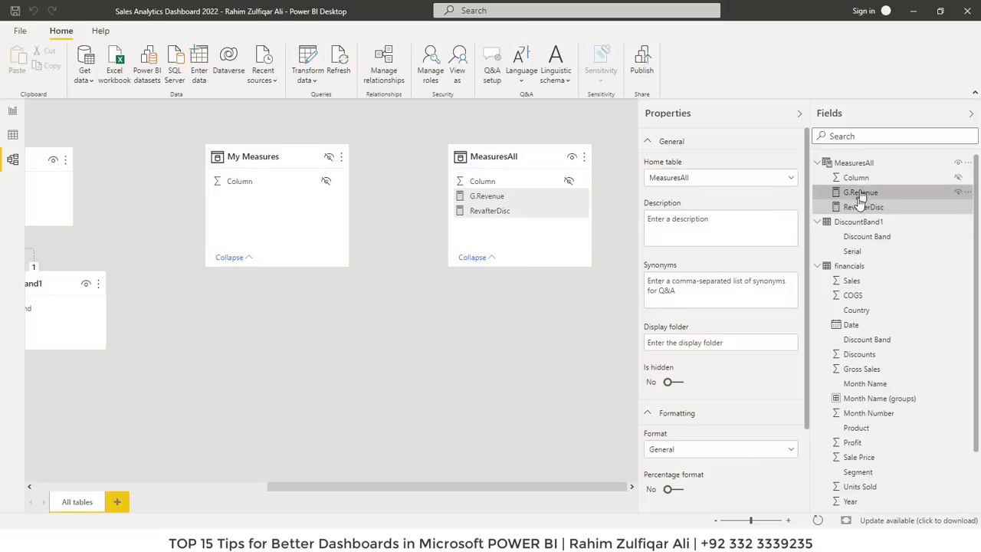
{"action": "left_click", "coordinate": [685, 341]}
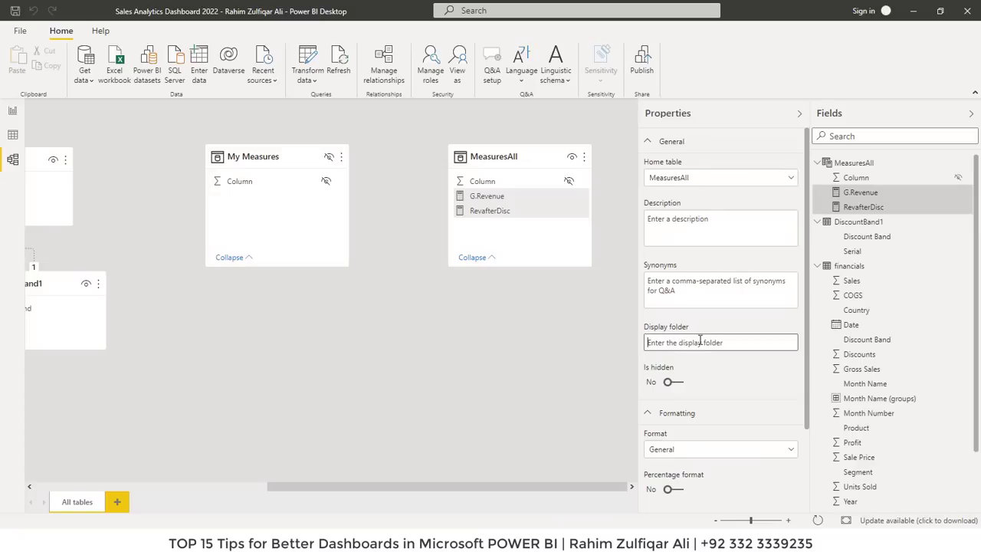
{"action": "type", "text": "Revenue"}
{"action": "key", "text": "Return"}
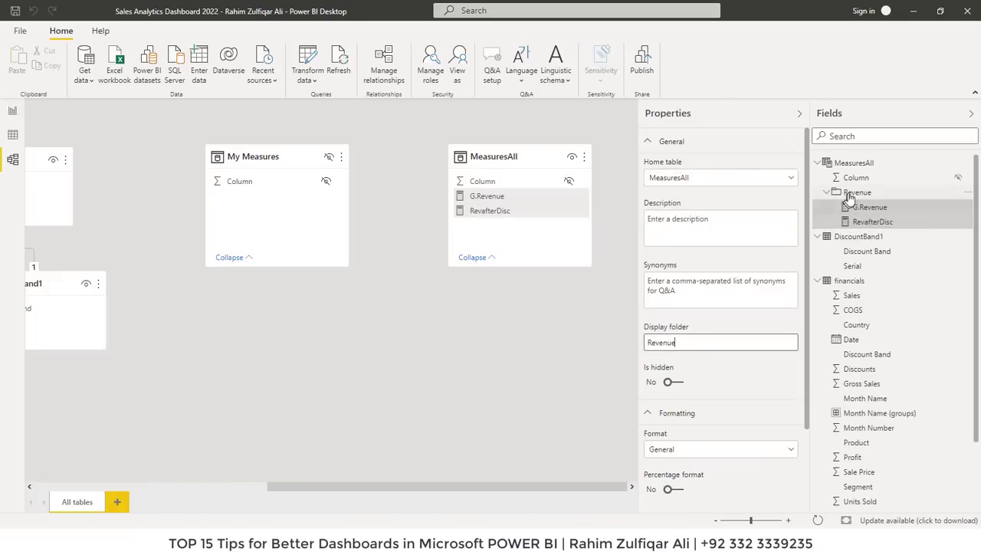
In the report view, examine the Revenue folder's contents under MeasuresAll, and leave the table collapsed
{"action": "left_click", "coordinate": [13, 110]}
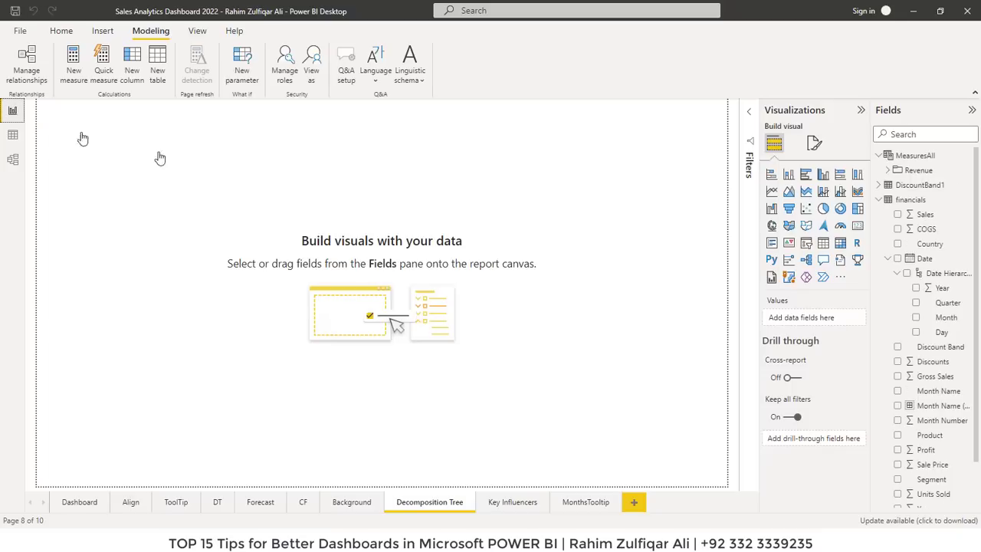
{"action": "left_click", "coordinate": [888, 170]}
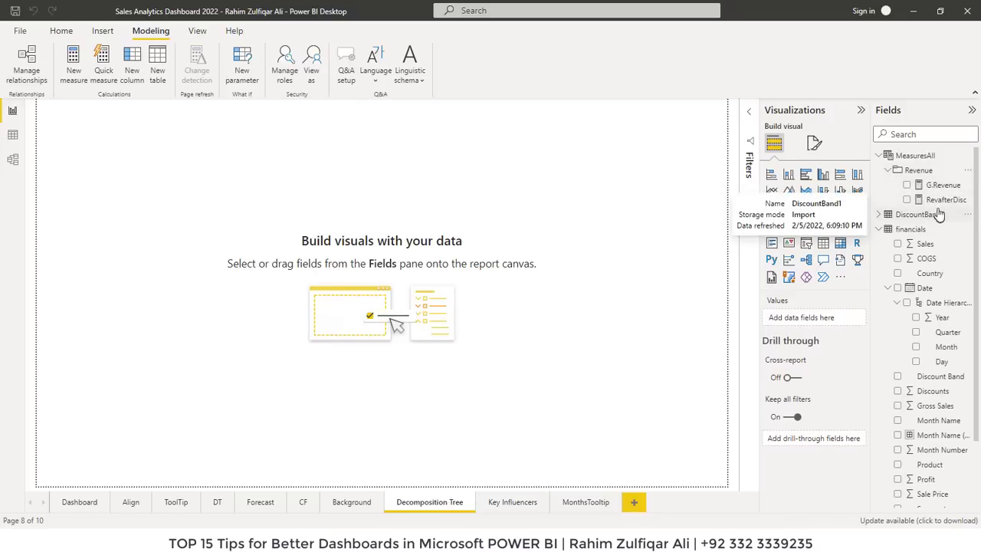
{"action": "left_click", "coordinate": [886, 175]}
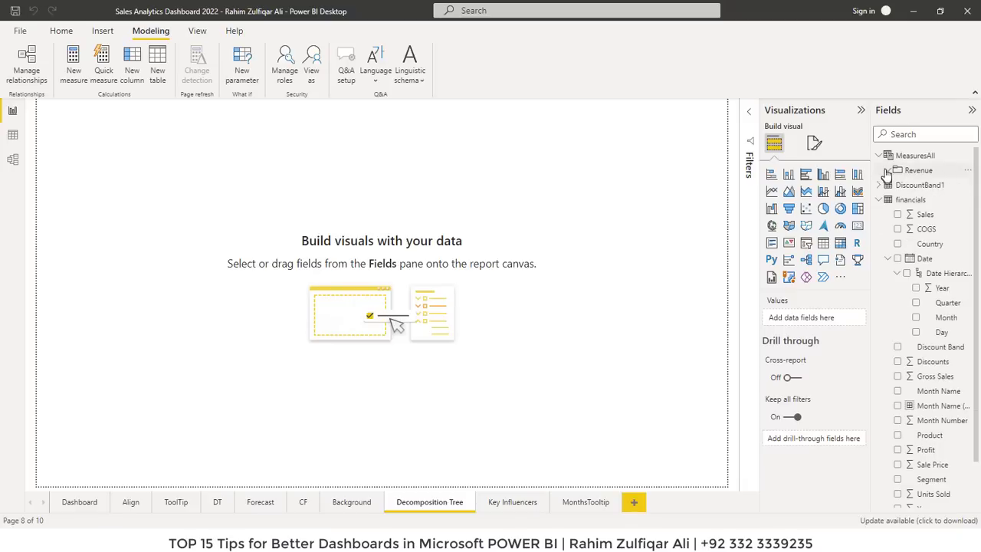
{"action": "left_click", "coordinate": [880, 156]}
{"action": "left_click", "coordinate": [880, 157]}
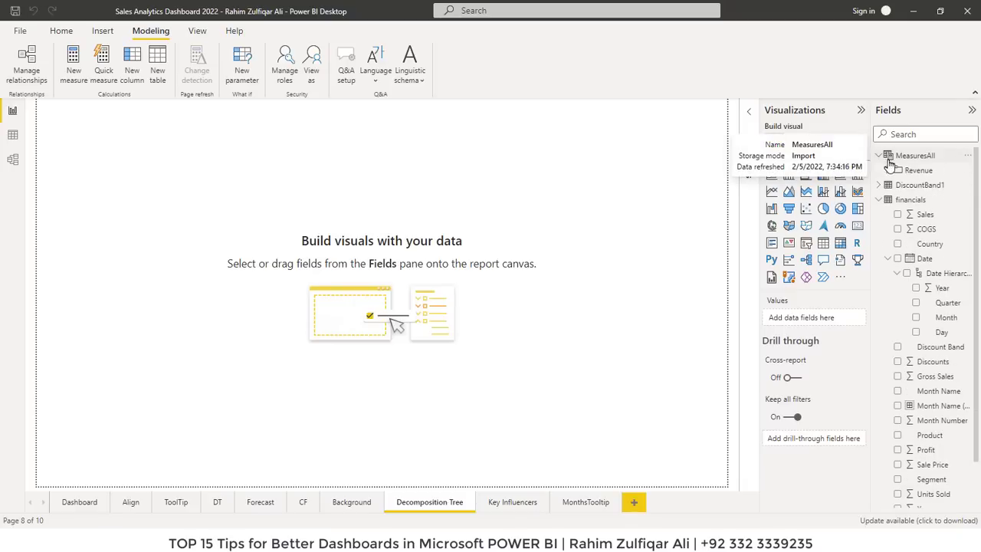
{"action": "left_click", "coordinate": [886, 170]}
{"action": "left_click", "coordinate": [886, 170]}
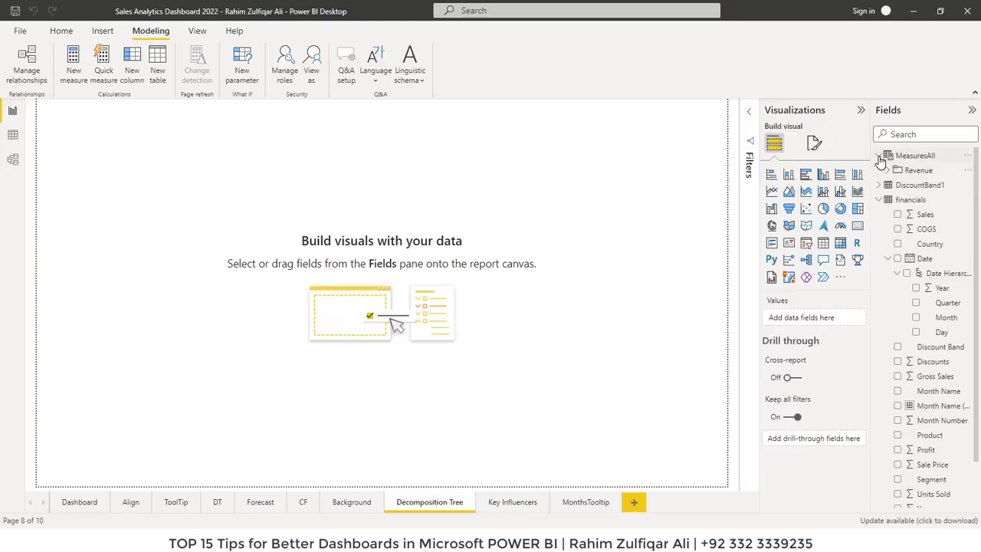
{"action": "left_click", "coordinate": [879, 155]}
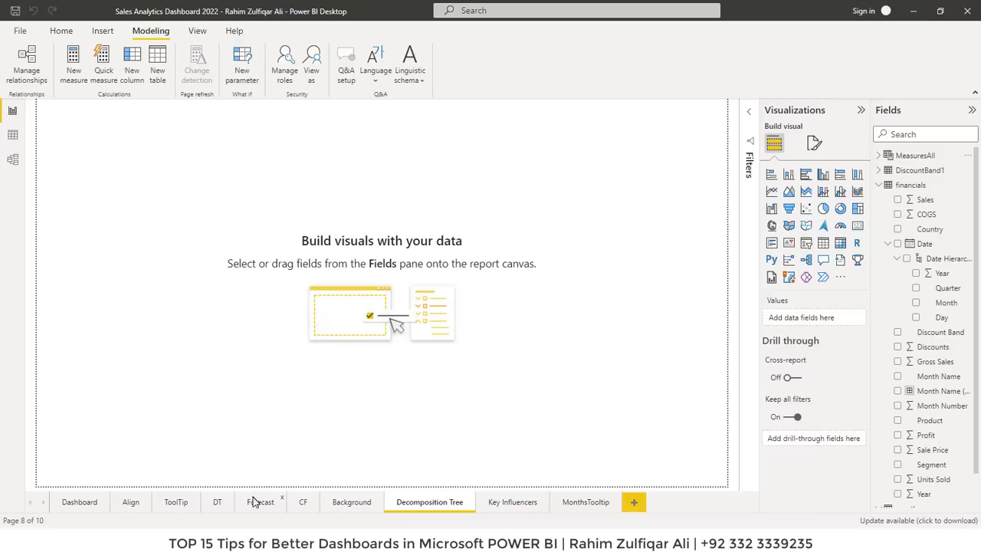
On the ToolTip page, shrink the Sales by Segment chart and move it into the page's lower-right corner
{"action": "left_click", "coordinate": [176, 502]}
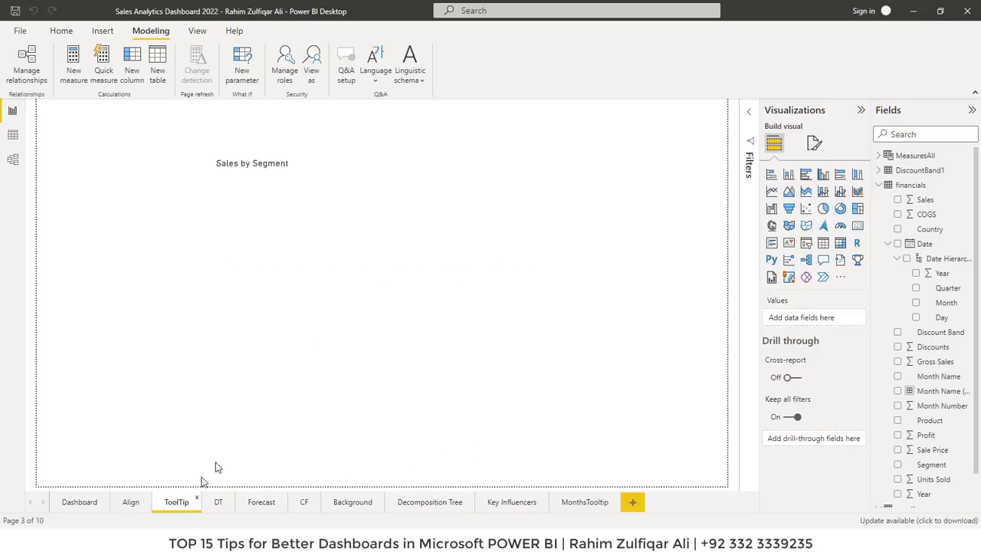
{"action": "left_click", "coordinate": [388, 168]}
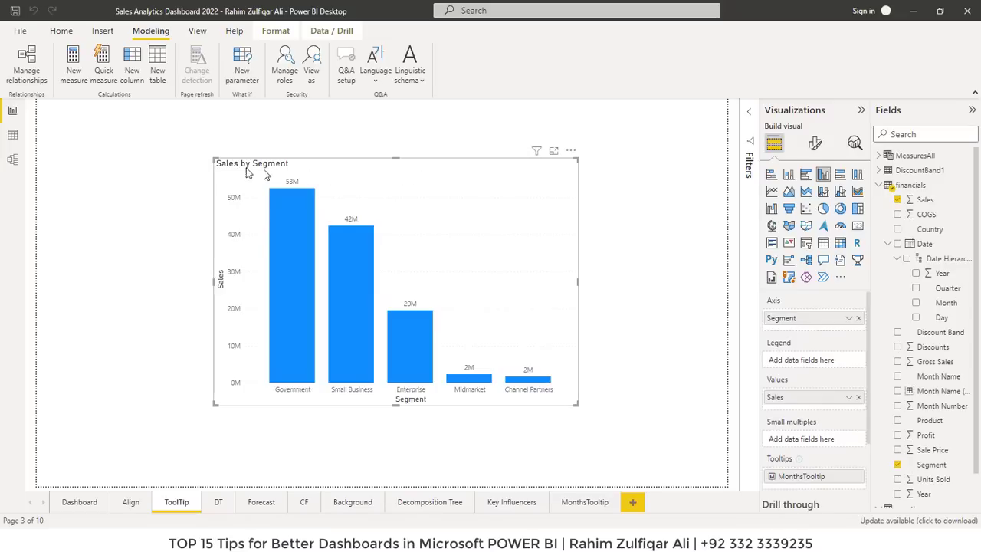
{"action": "left_click_drag", "start_coordinate": [214, 159], "coordinate": [321, 213]}
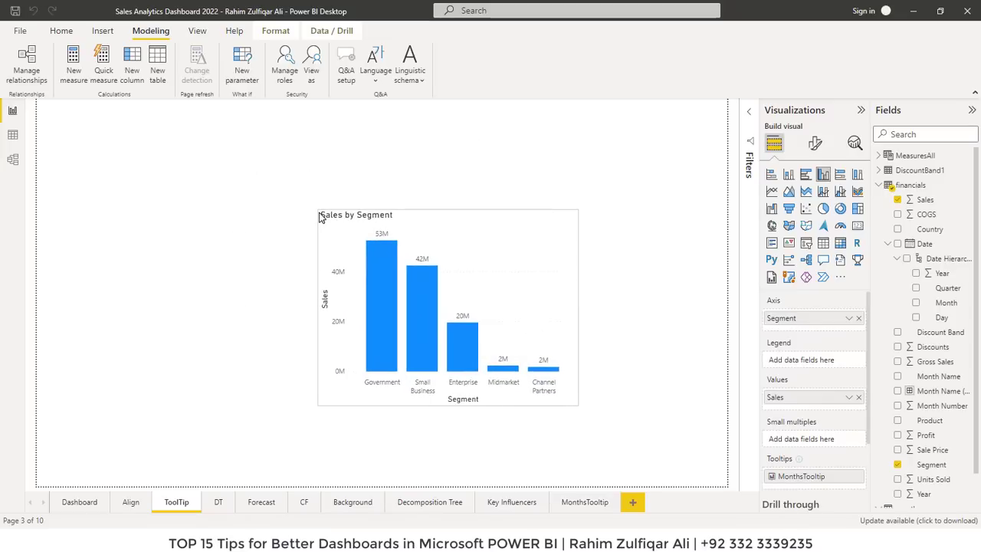
{"action": "left_click_drag", "start_coordinate": [418, 217], "coordinate": [560, 294]}
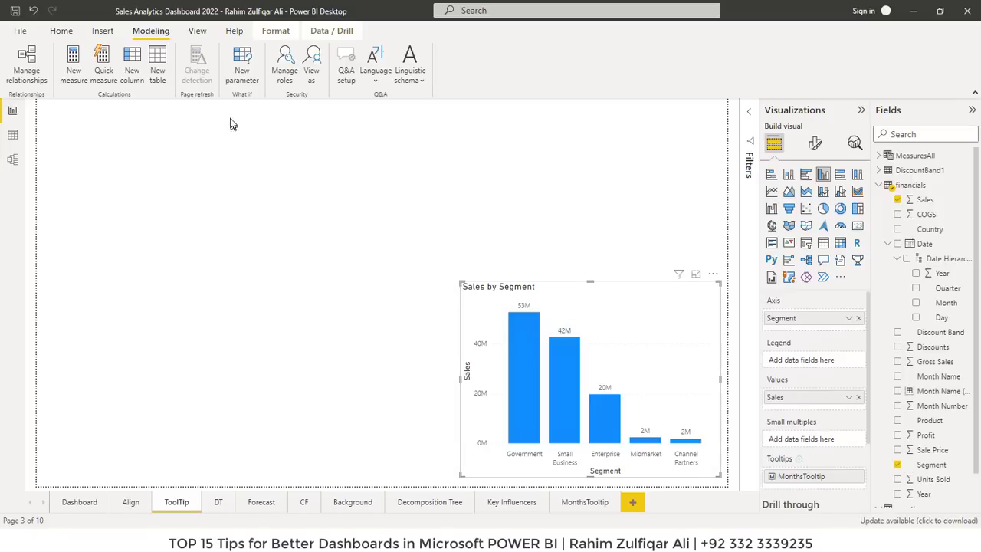
Turn Lock objects on and off again for the report, and shift the unlocked Sales by Segment chart slightly
{"action": "left_click", "coordinate": [193, 30]}
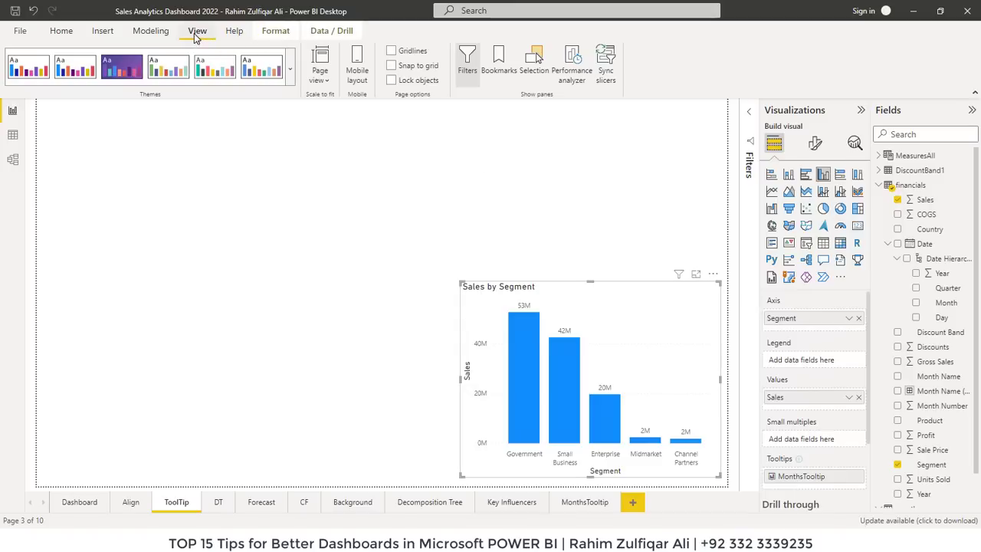
{"action": "left_click", "coordinate": [391, 82]}
{"action": "left_click", "coordinate": [574, 256]}
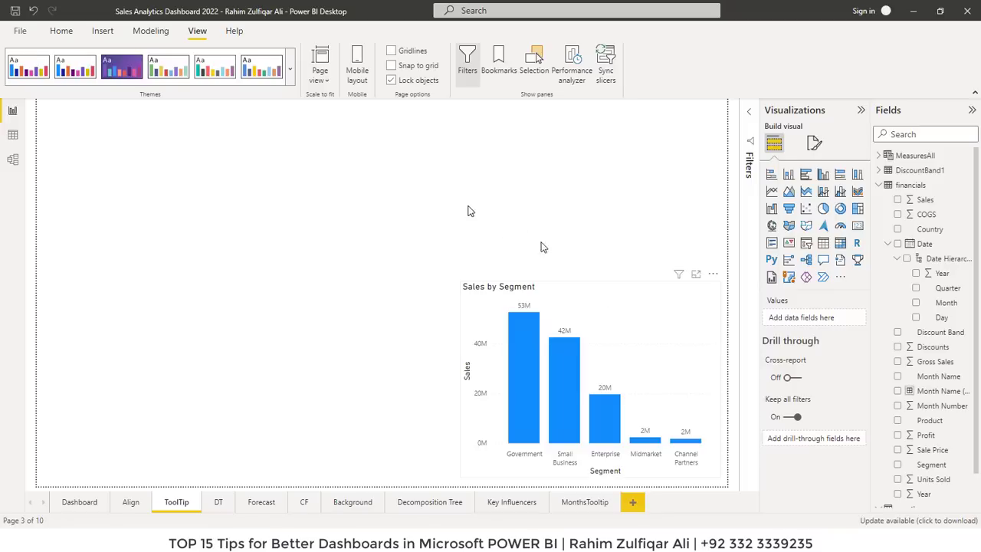
{"action": "left_click", "coordinate": [392, 81]}
{"action": "mouse_move", "coordinate": [613, 307]}
{"action": "left_mouse_down"}
{"action": "mouse_move", "coordinate": [559, 247]}
{"action": "mouse_move", "coordinate": [587, 310]}
{"action": "mouse_move", "coordinate": [632, 312]}
{"action": "mouse_move", "coordinate": [624, 312]}
{"action": "left_mouse_up"}
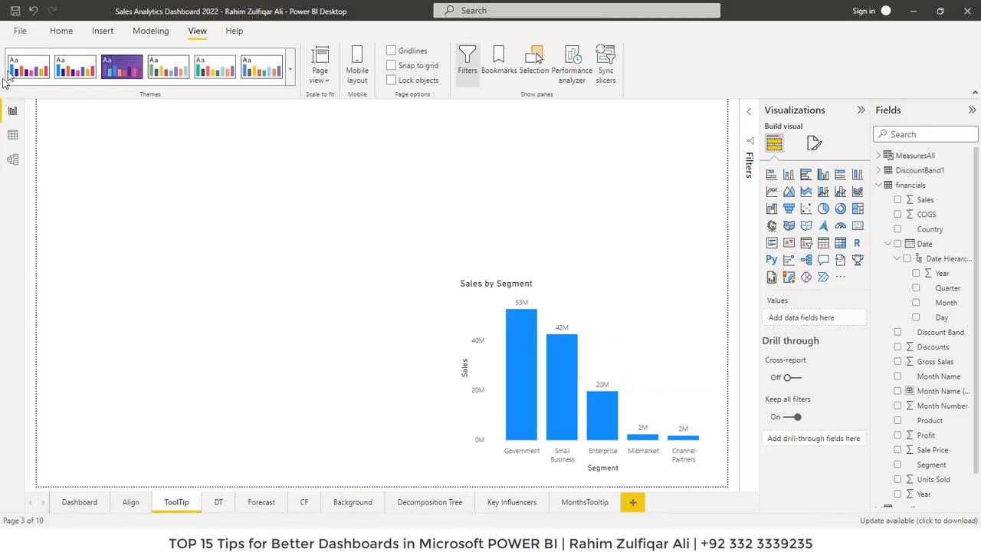
Look at the Publish options, and export the report to PDF
{"action": "left_click", "coordinate": [21, 32]}
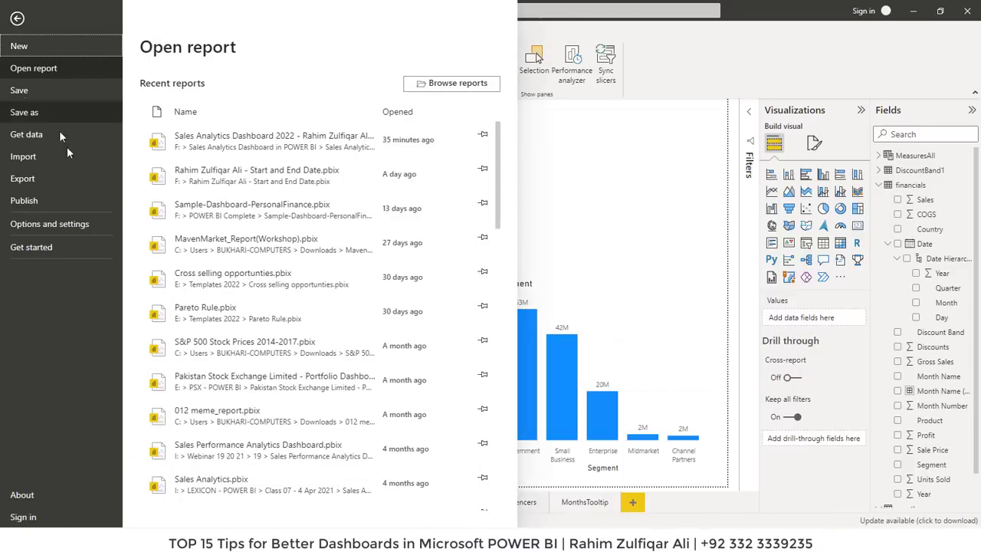
{"action": "left_click", "coordinate": [54, 196]}
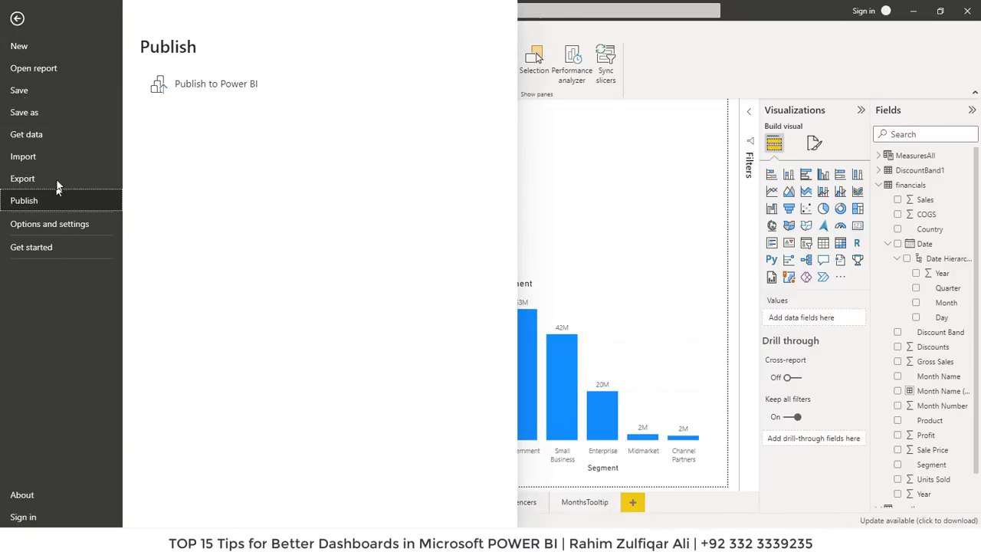
{"action": "left_click", "coordinate": [56, 178]}
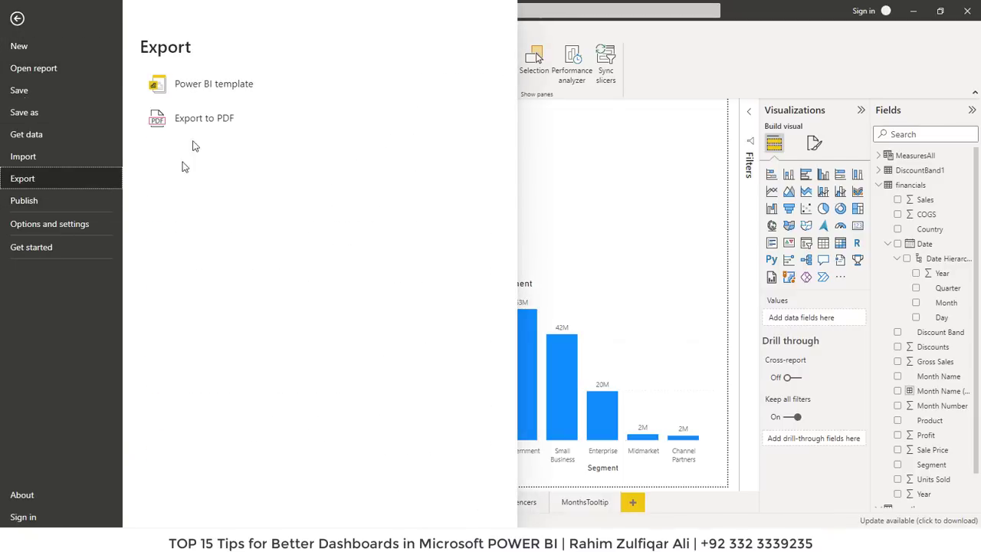
{"action": "left_click", "coordinate": [230, 123]}
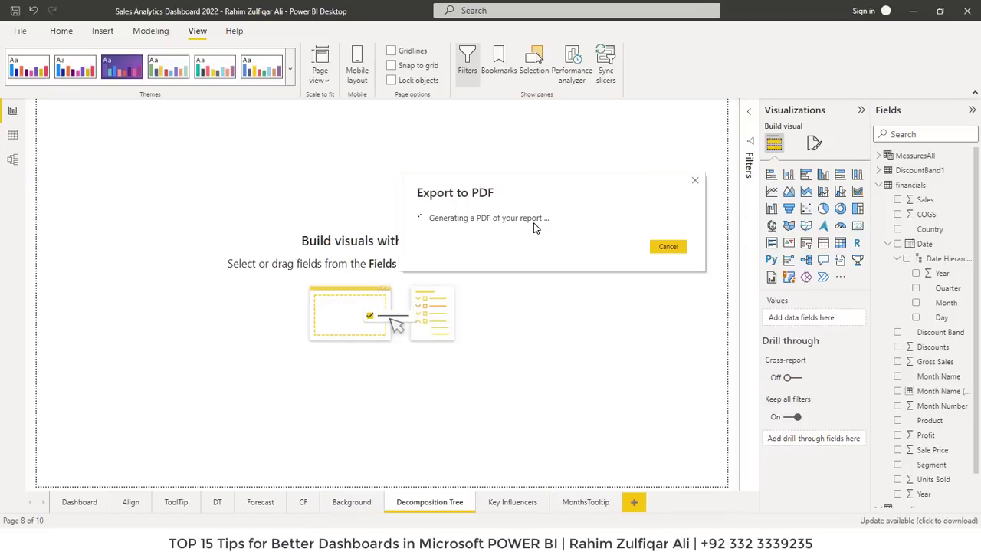
Look through the pages of the exported PDF in Microsoft Edge, go back to its first page, and return to Power BI Desktop
{"action": "left_click_drag", "start_coordinate": [977, 159], "coordinate": [979, 335]}
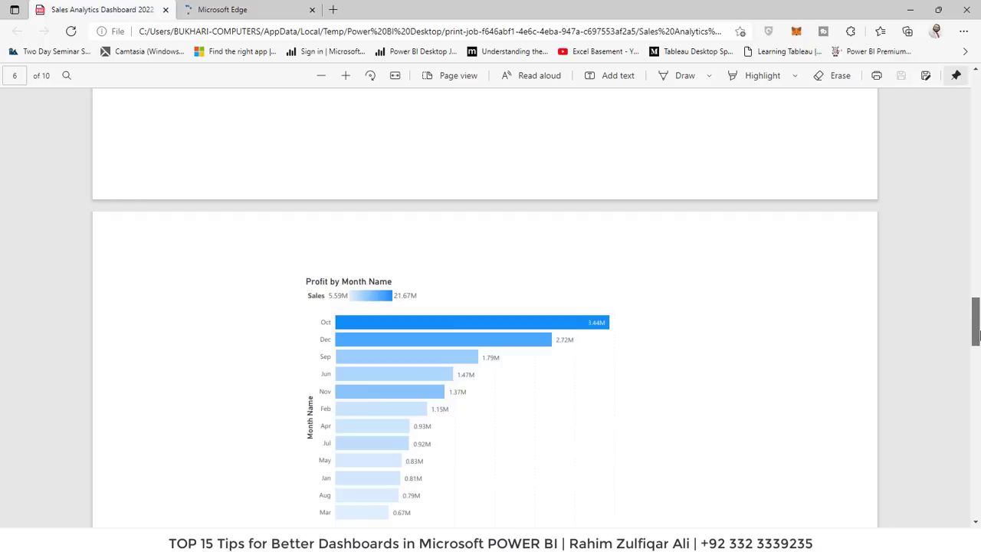
{"action": "left_click", "coordinate": [357, 30]}
{"action": "left_click", "coordinate": [747, 214]}
{"action": "left_click_drag", "start_coordinate": [979, 337], "coordinate": [979, 92]}
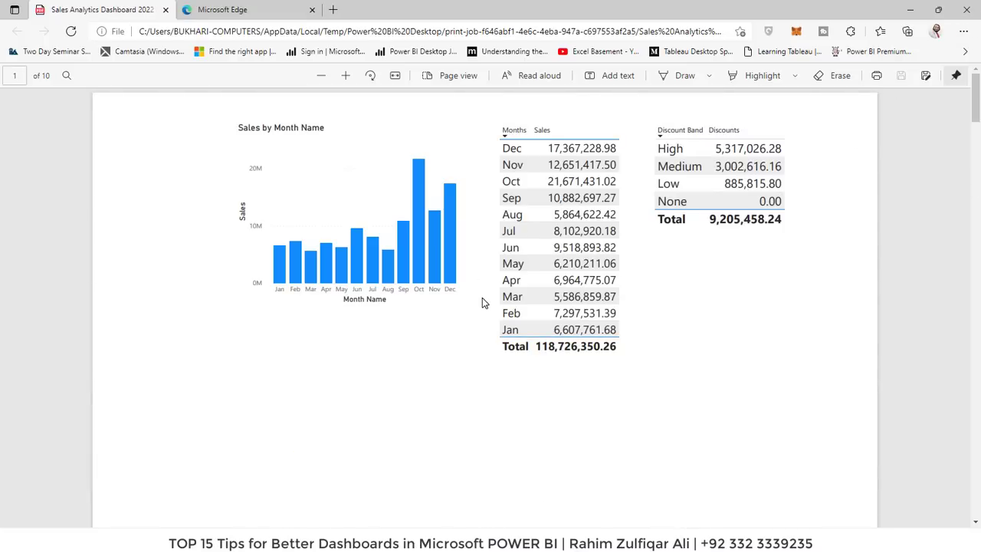
{"action": "key", "text": "alt+Tab"}
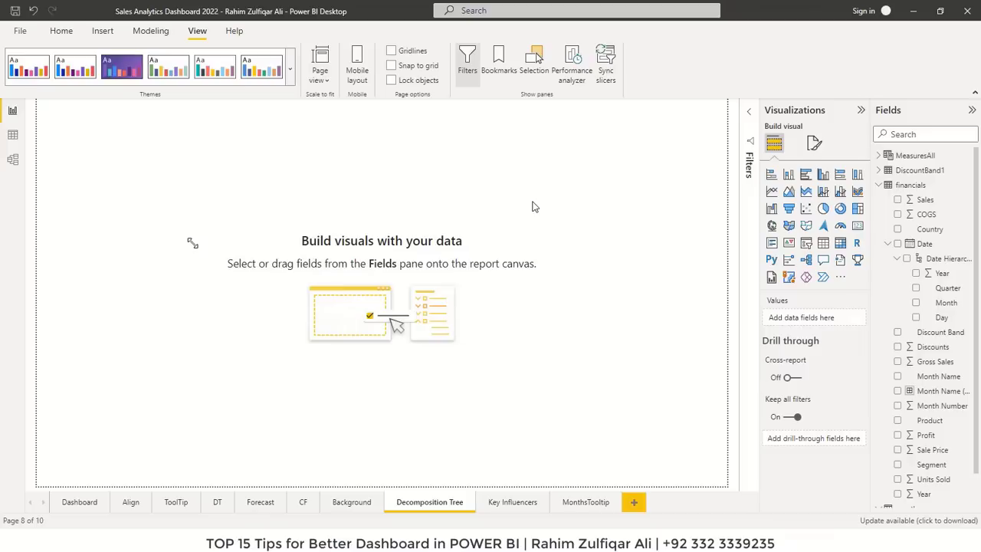
Build a large decomposition tree on the Decomposition Tree page, analyzing Sales and explained by Segment, Product and Months
{"action": "left_click_drag", "start_coordinate": [192, 243], "coordinate": [664, 443]}
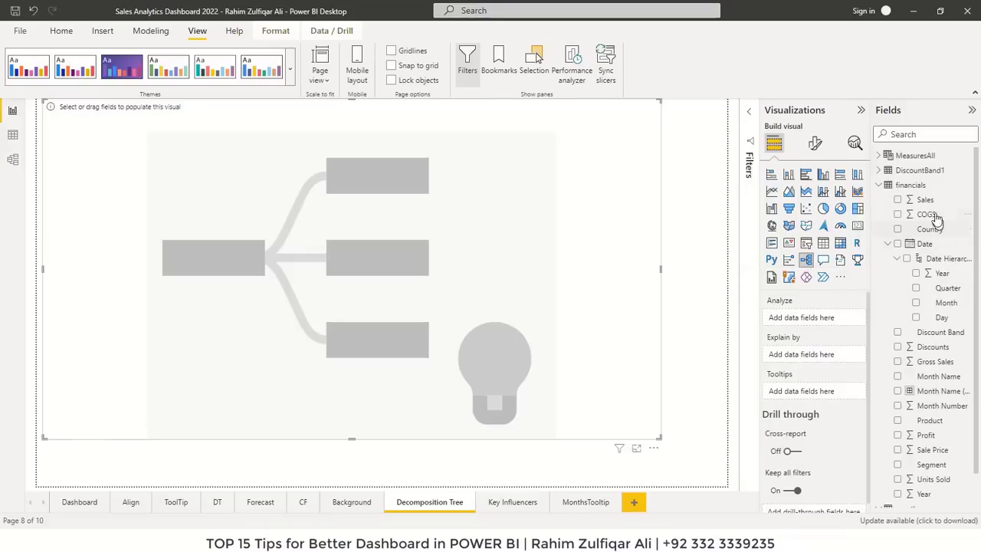
{"action": "left_click_drag", "start_coordinate": [926, 200], "coordinate": [821, 324]}
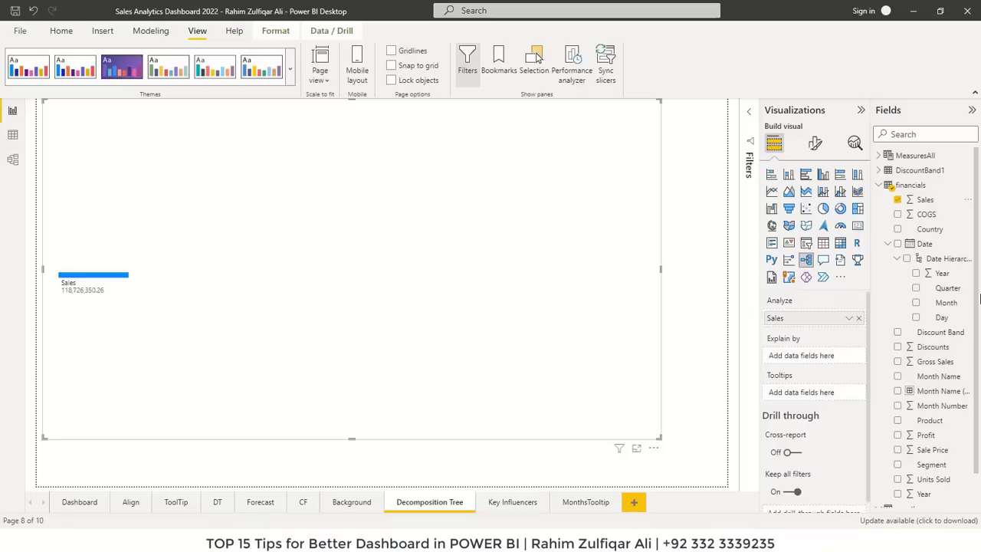
{"action": "scroll", "coordinate": [979, 307], "scroll_direction": "down", "scroll_amount": 2}
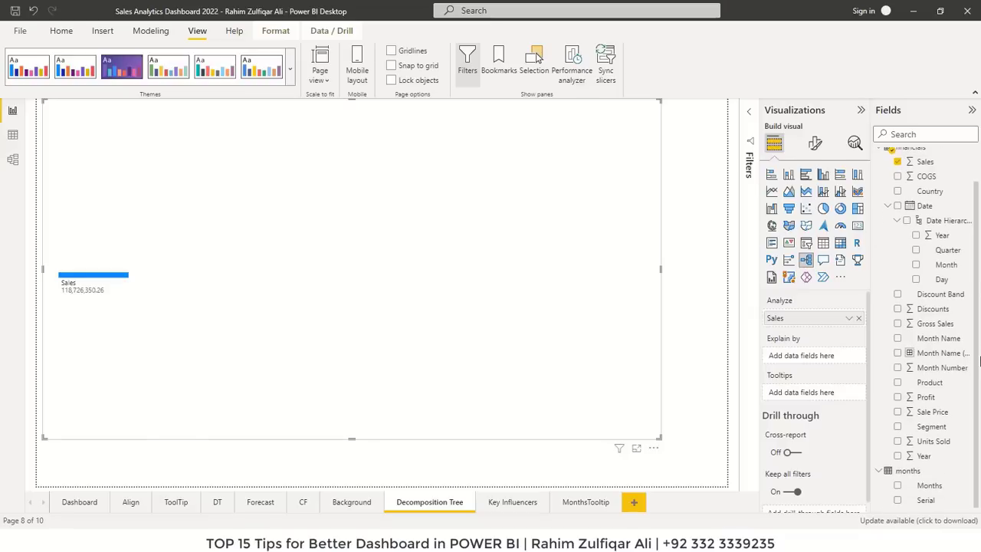
{"action": "left_click_drag", "start_coordinate": [838, 373], "coordinate": [811, 359]}
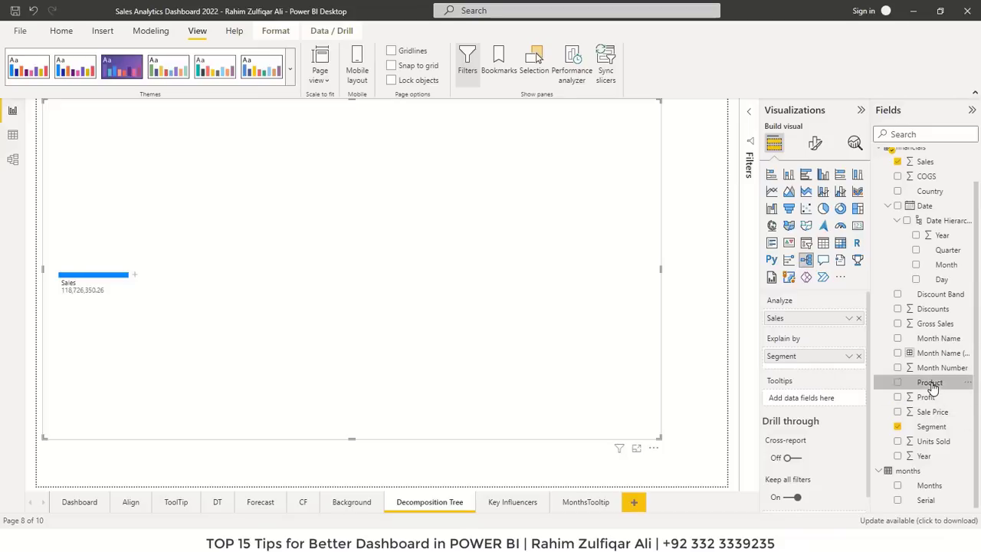
{"action": "left_click_drag", "start_coordinate": [931, 383], "coordinate": [815, 374]}
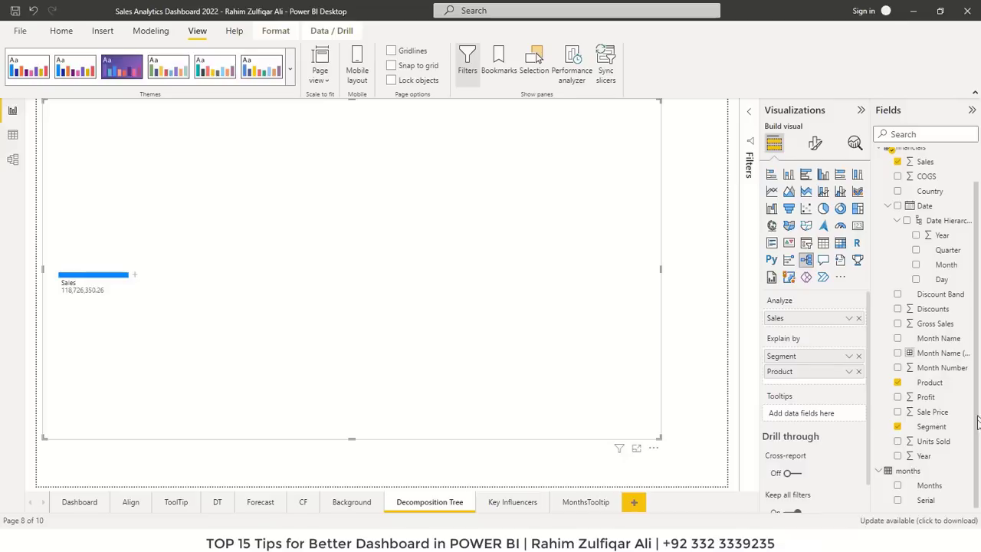
{"action": "left_click_drag", "start_coordinate": [929, 486], "coordinate": [817, 384]}
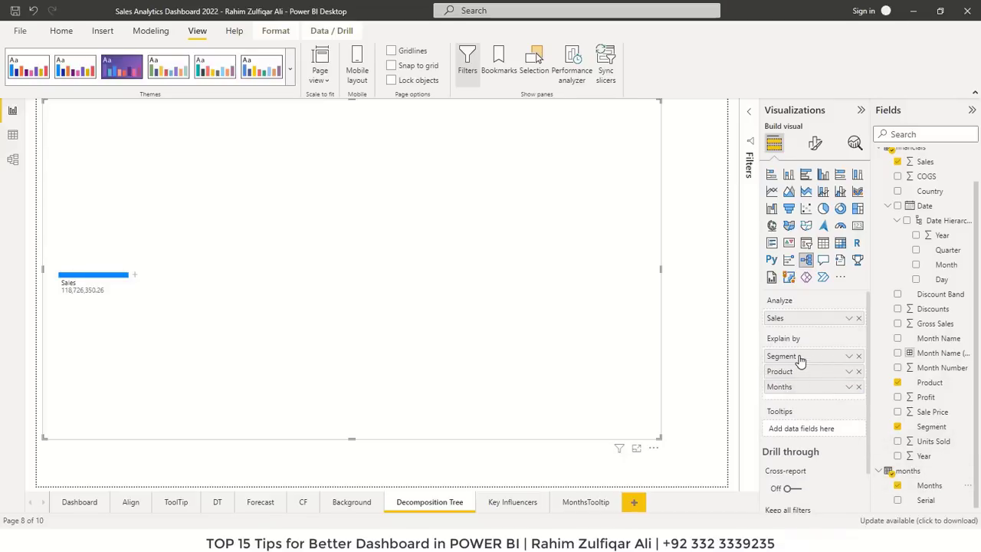
Split Sales by Segment in the decomposition tree, Small Business by Product, and Amarilla by Months
{"action": "left_click", "coordinate": [135, 277]}
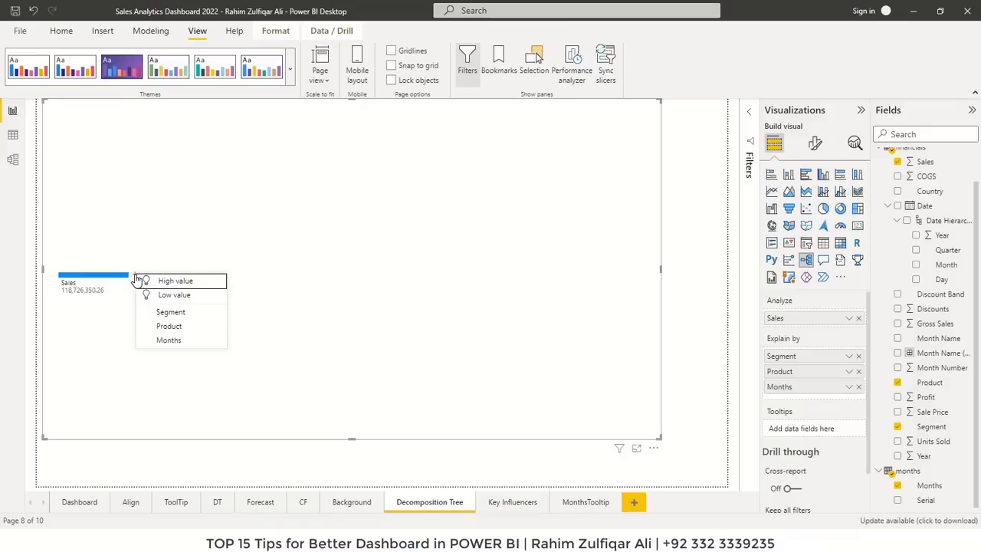
{"action": "left_click", "coordinate": [179, 315]}
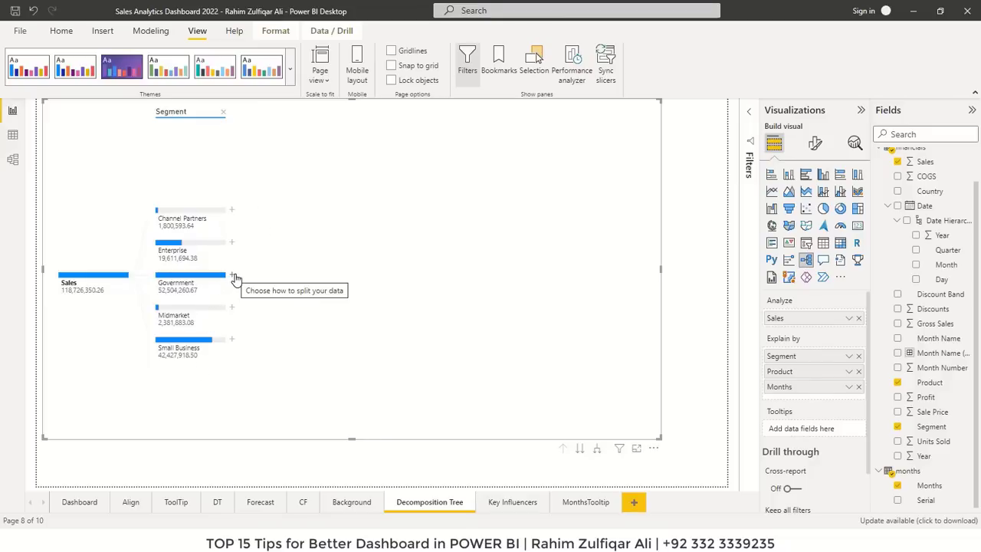
{"action": "left_click", "coordinate": [232, 341]}
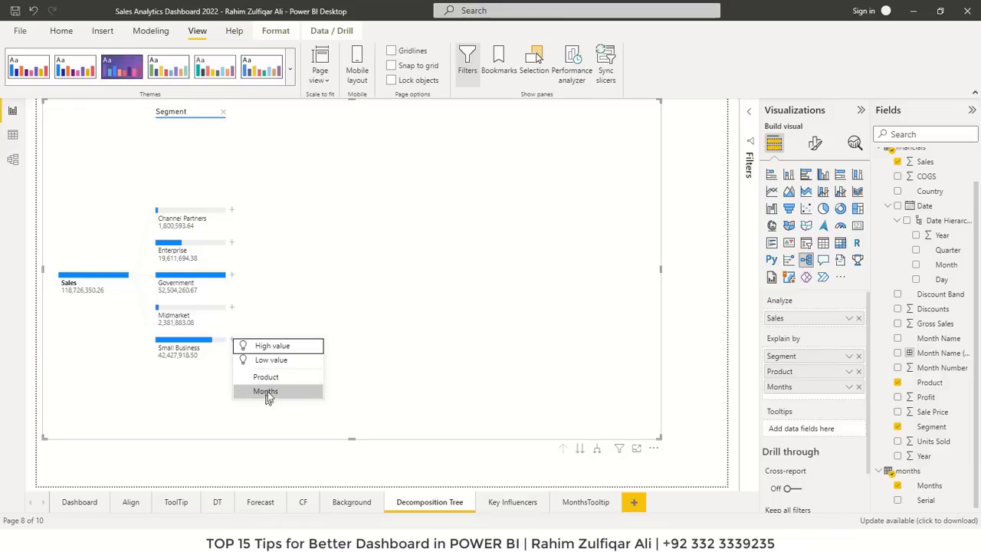
{"action": "left_click", "coordinate": [275, 379]}
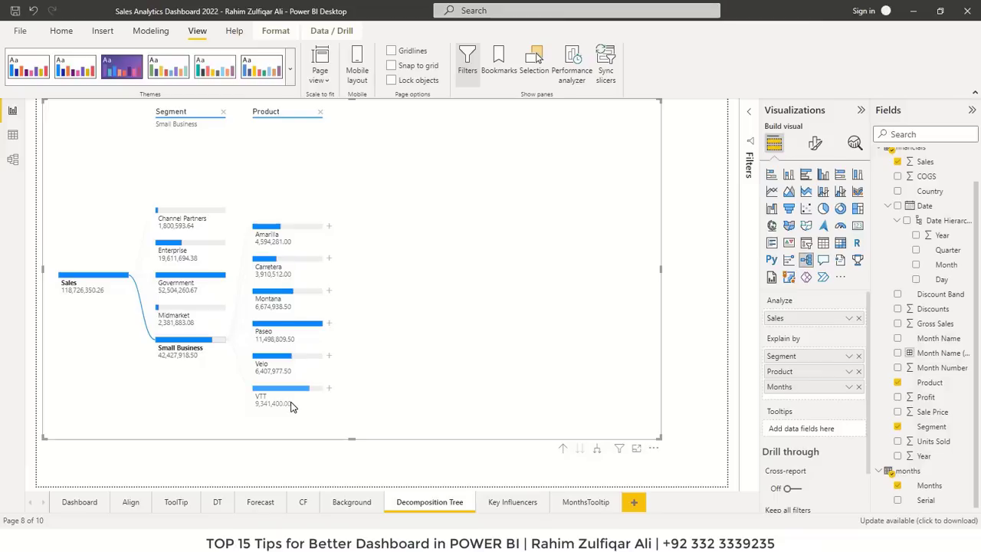
{"action": "left_click", "coordinate": [328, 227]}
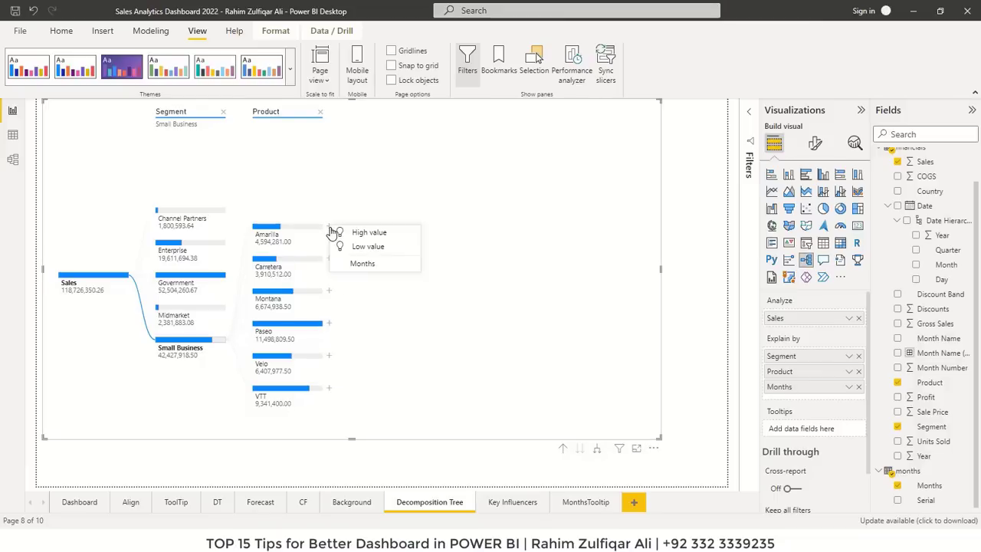
{"action": "left_click", "coordinate": [374, 265]}
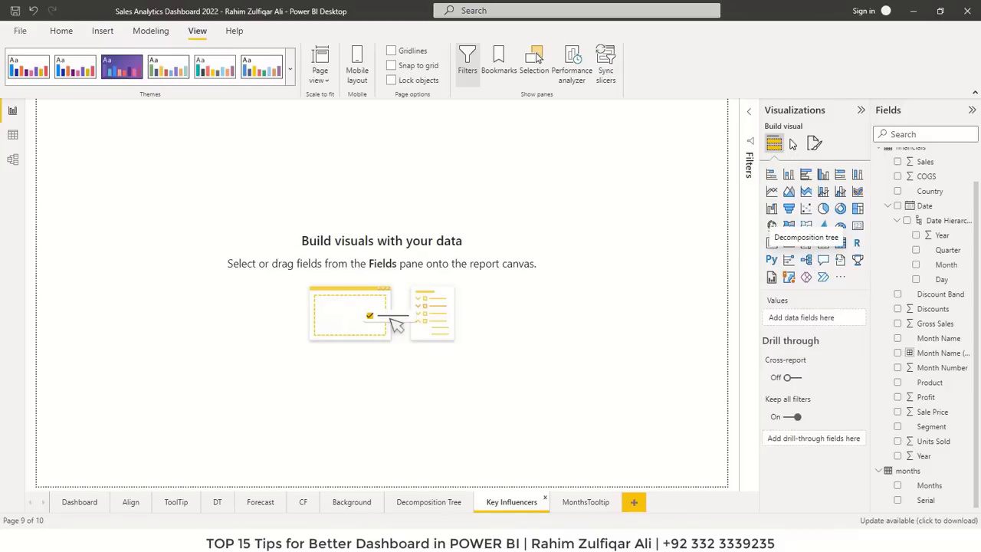
Add a key influencers visual to the Key Influencers page, enlarge it across the page, and analyze Sales explained by Segment
{"action": "left_click", "coordinate": [794, 264]}
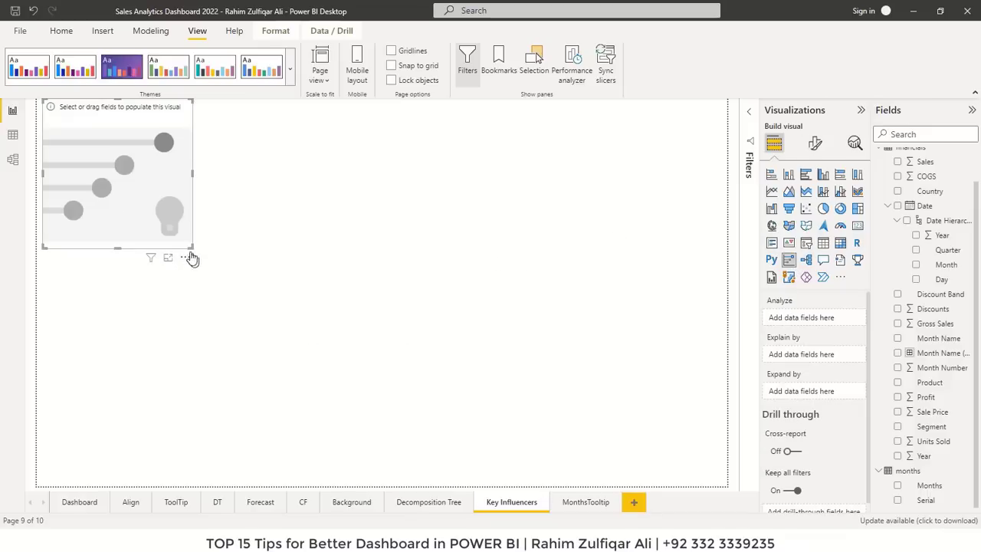
{"action": "left_click_drag", "start_coordinate": [193, 247], "coordinate": [671, 446]}
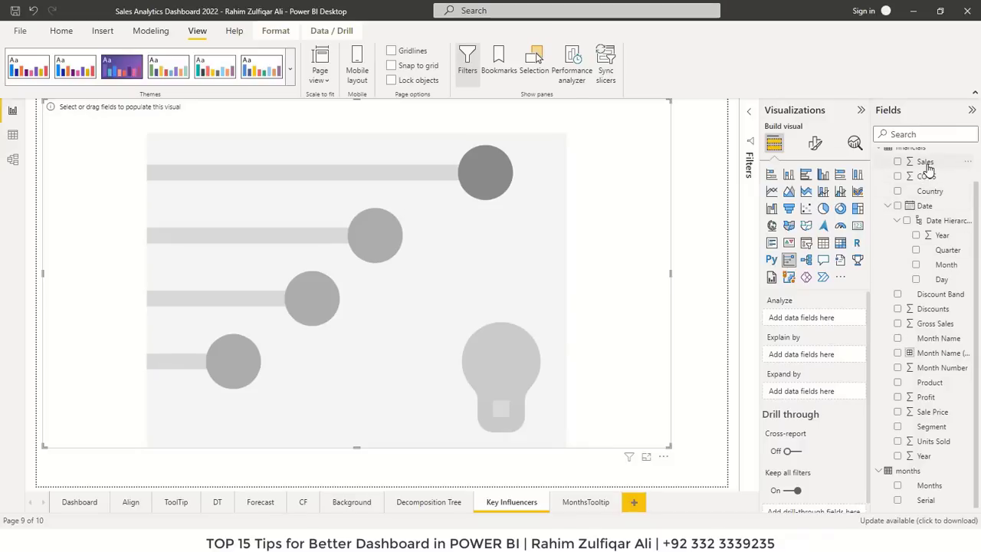
{"action": "left_click_drag", "start_coordinate": [925, 164], "coordinate": [814, 319]}
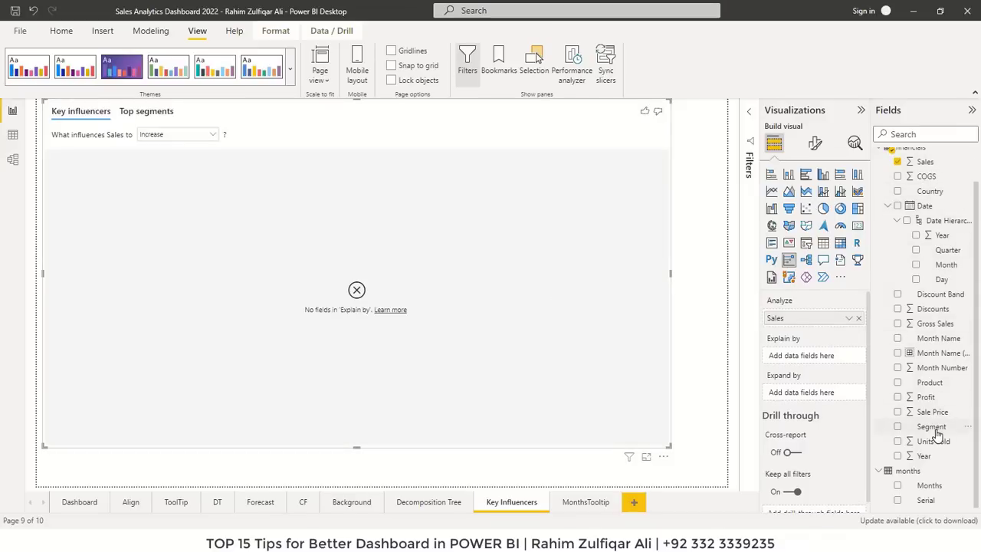
{"action": "left_click_drag", "start_coordinate": [936, 435], "coordinate": [817, 368]}
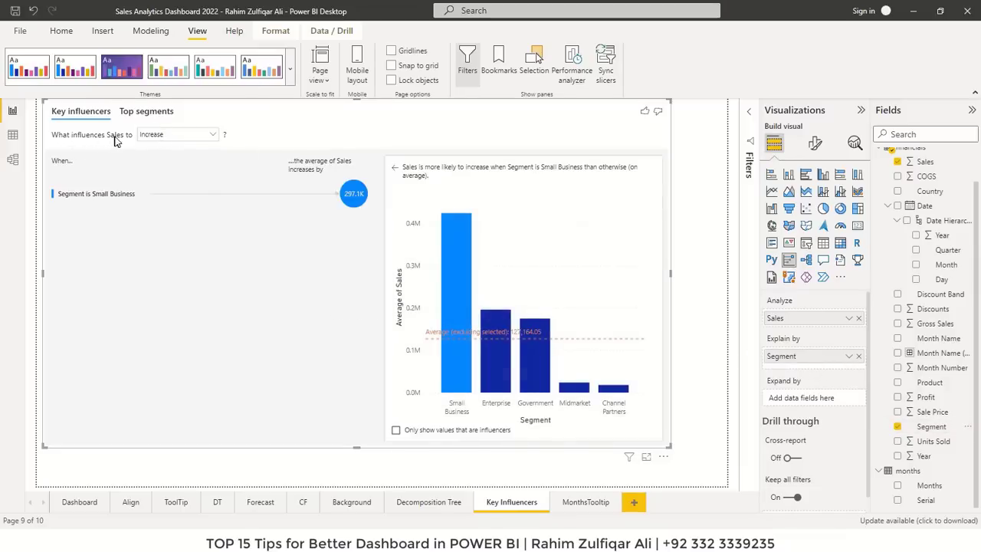
Examine the Midmarket and Channel Partners influencers behind a Sales decrease, and switch the analysis back to Increase
{"action": "left_click", "coordinate": [214, 137]}
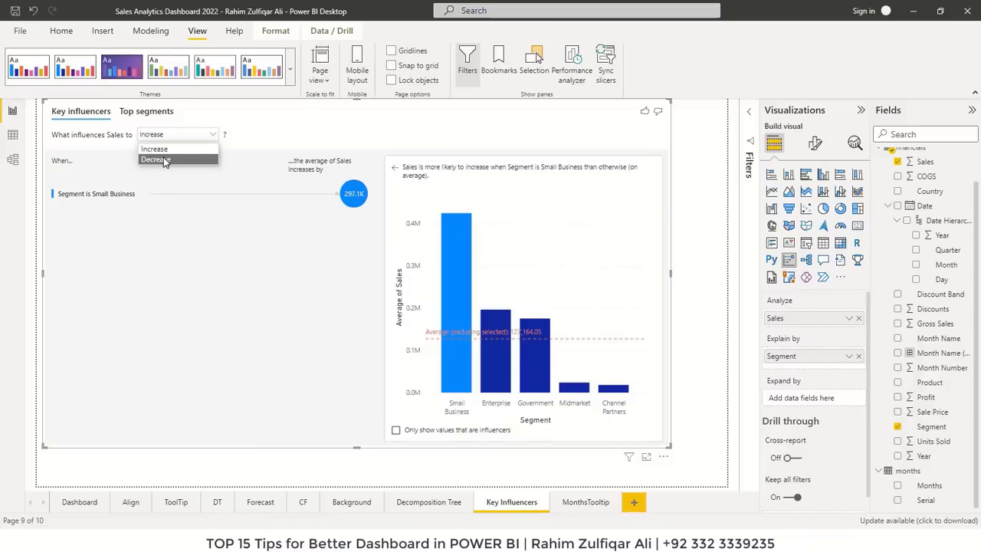
{"action": "left_click", "coordinate": [164, 159]}
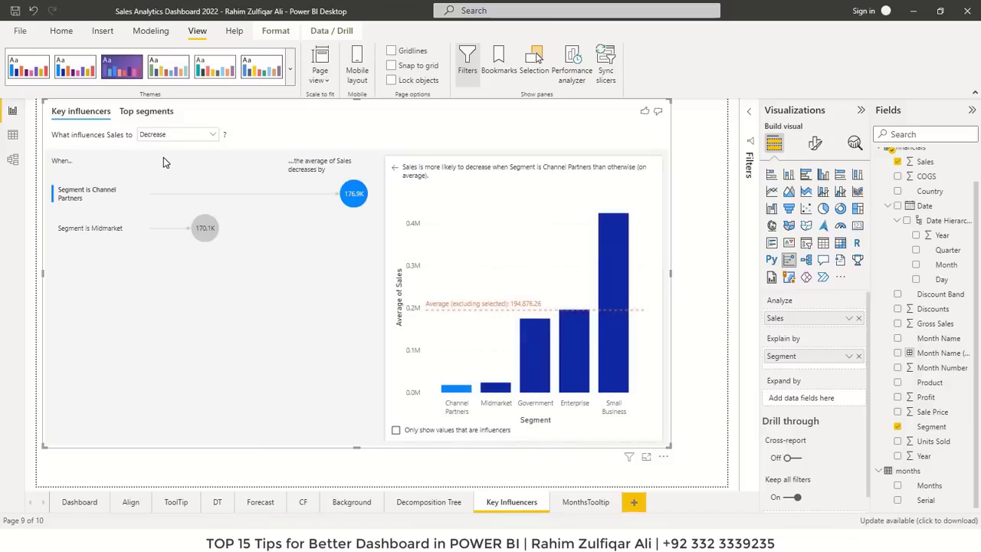
{"action": "left_click", "coordinate": [204, 230]}
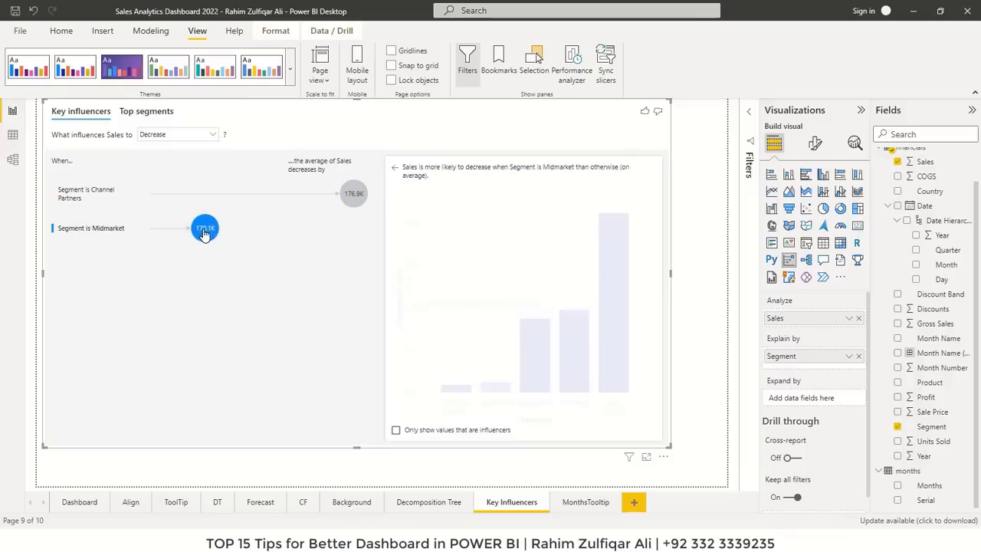
{"action": "left_click", "coordinate": [348, 196]}
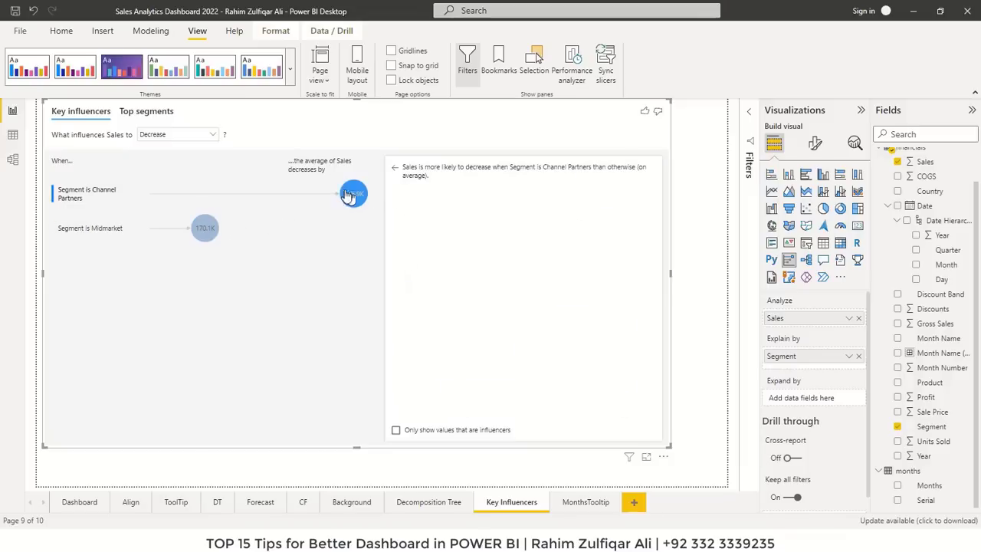
{"action": "left_click", "coordinate": [214, 141]}
{"action": "left_click", "coordinate": [170, 146]}
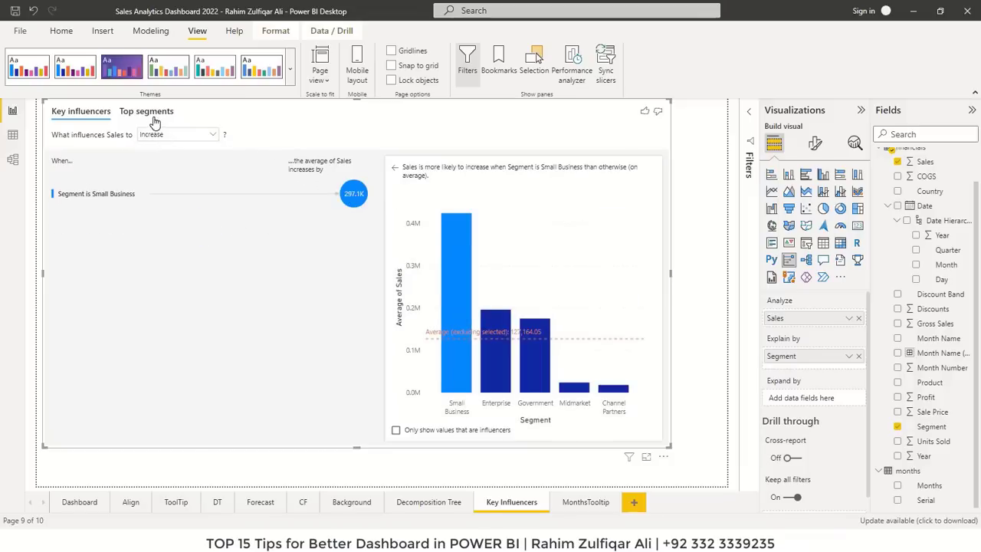
View the visual's top segments, return to its key influencers, and set the Sales analysis to Decrease
{"action": "left_click", "coordinate": [153, 112]}
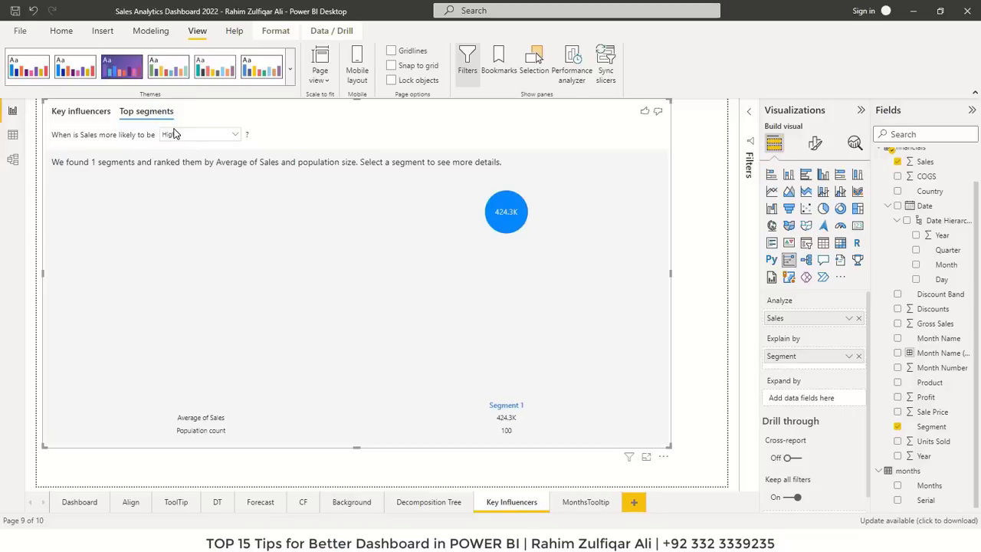
{"action": "left_click", "coordinate": [91, 112]}
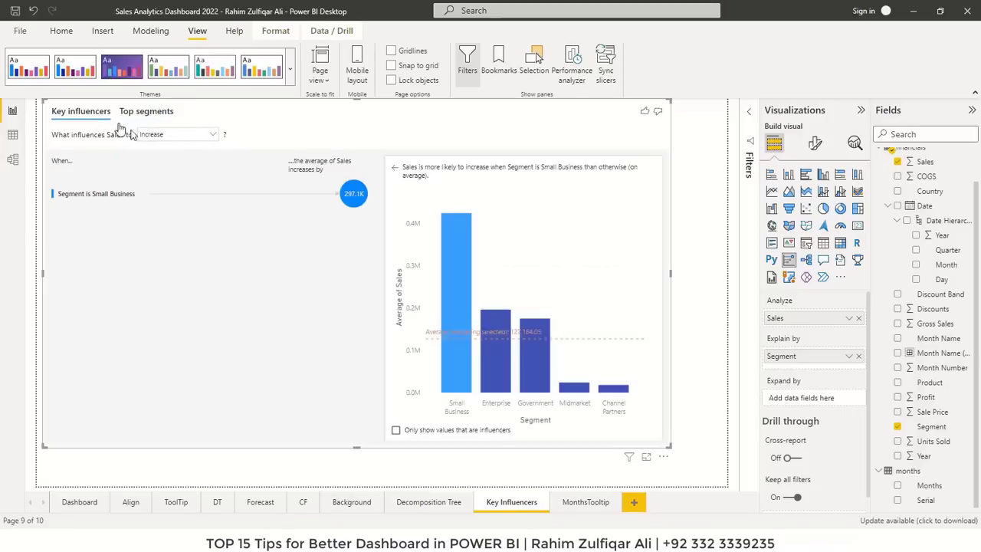
{"action": "left_click", "coordinate": [172, 136]}
{"action": "left_click", "coordinate": [156, 159]}
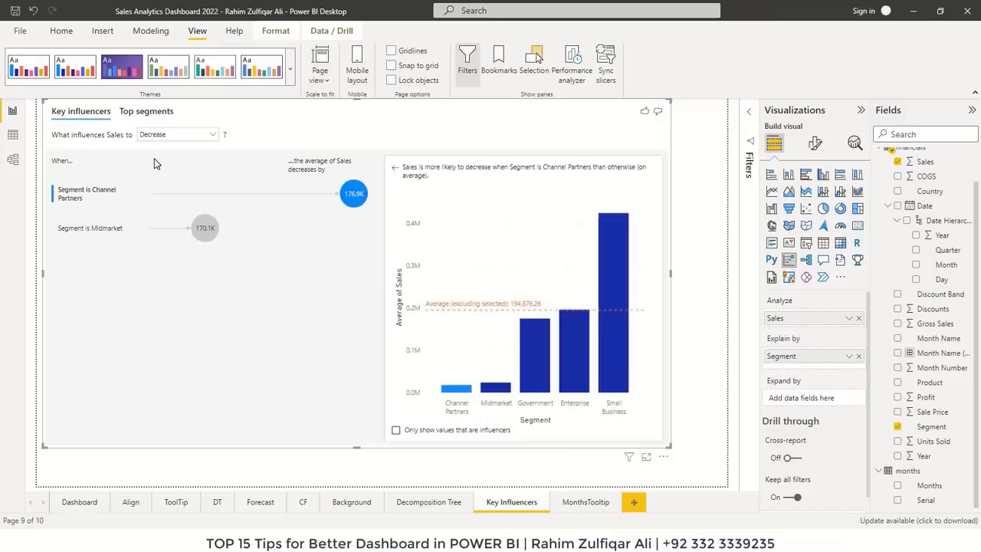